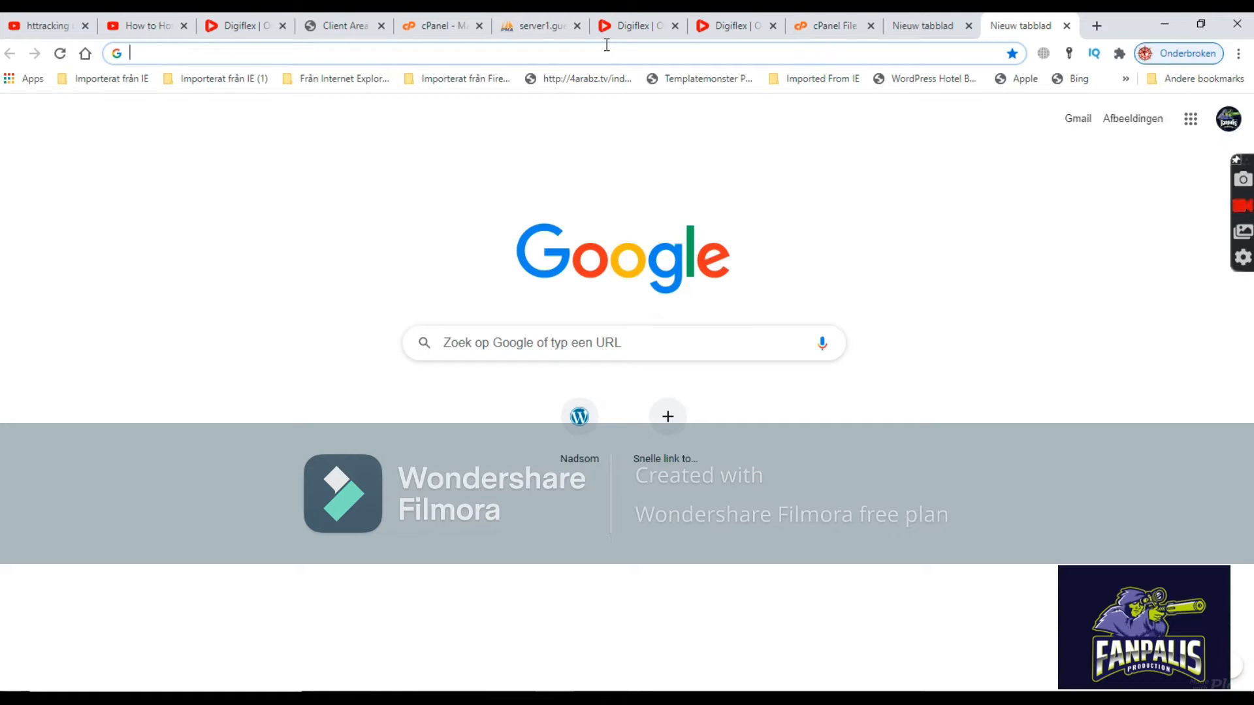
# Load google.com in the blank browser page.
pyautogui.write('google.com')
pyautogui.press('Return')
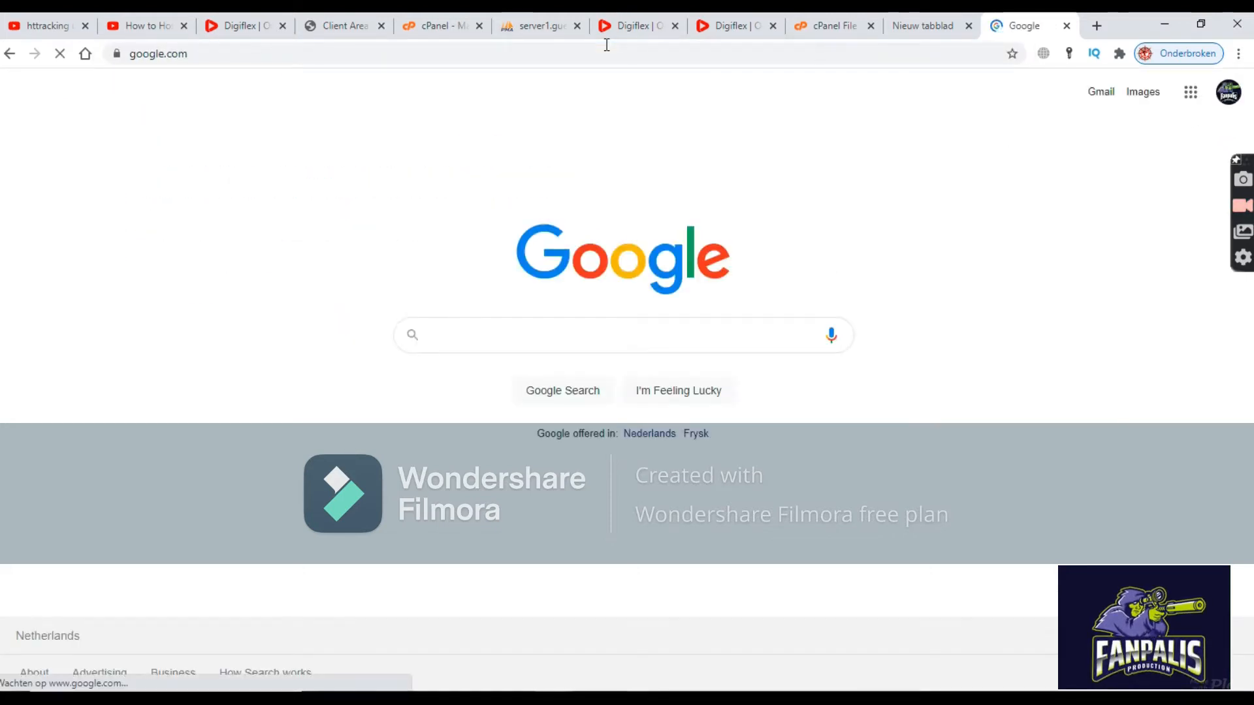
pyautogui.write('htt')
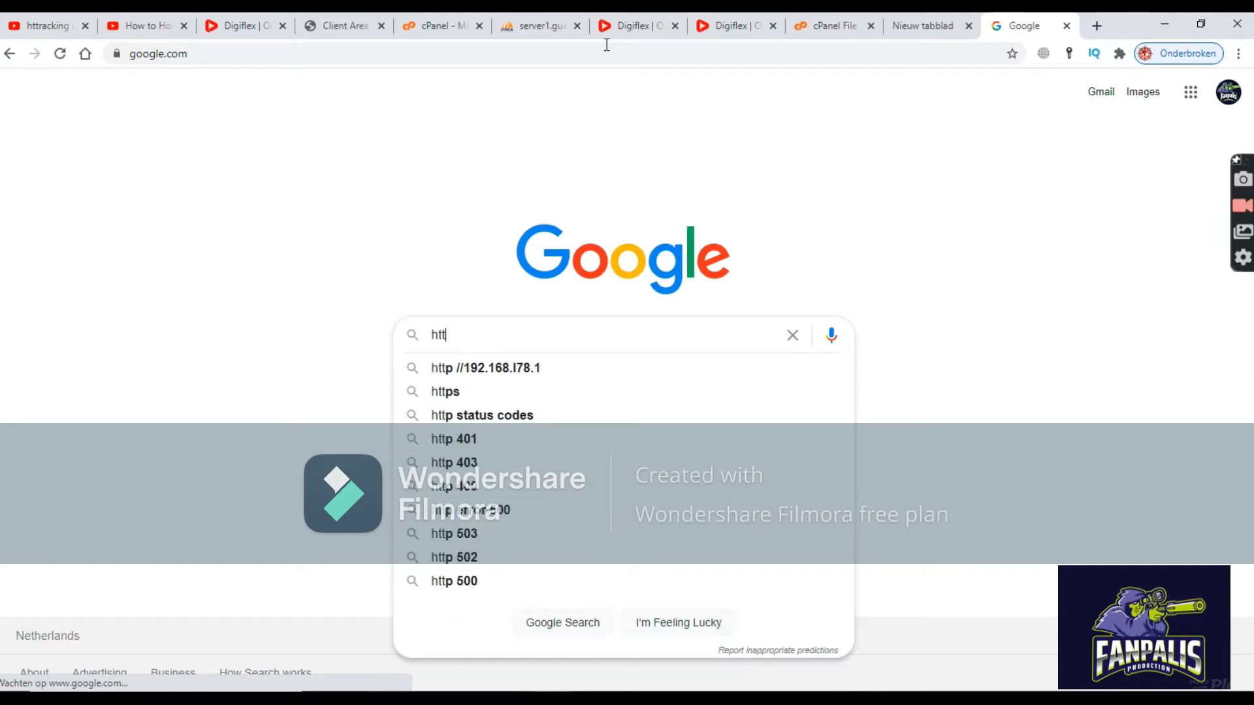
pyautogui.press('BackSpace')
pyautogui.press('BackSpace')
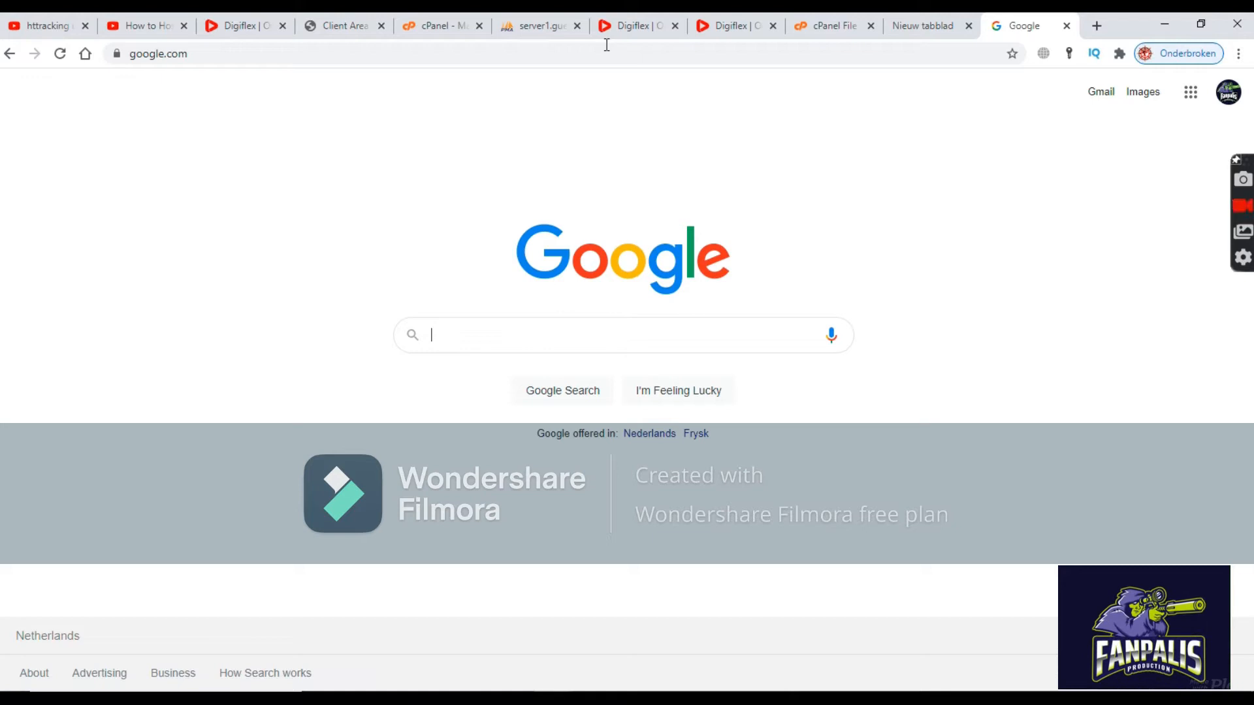
# Close the tusaale.net page and bring up the digiflex.themezinho.net demo site.
pyautogui.click(732, 30)
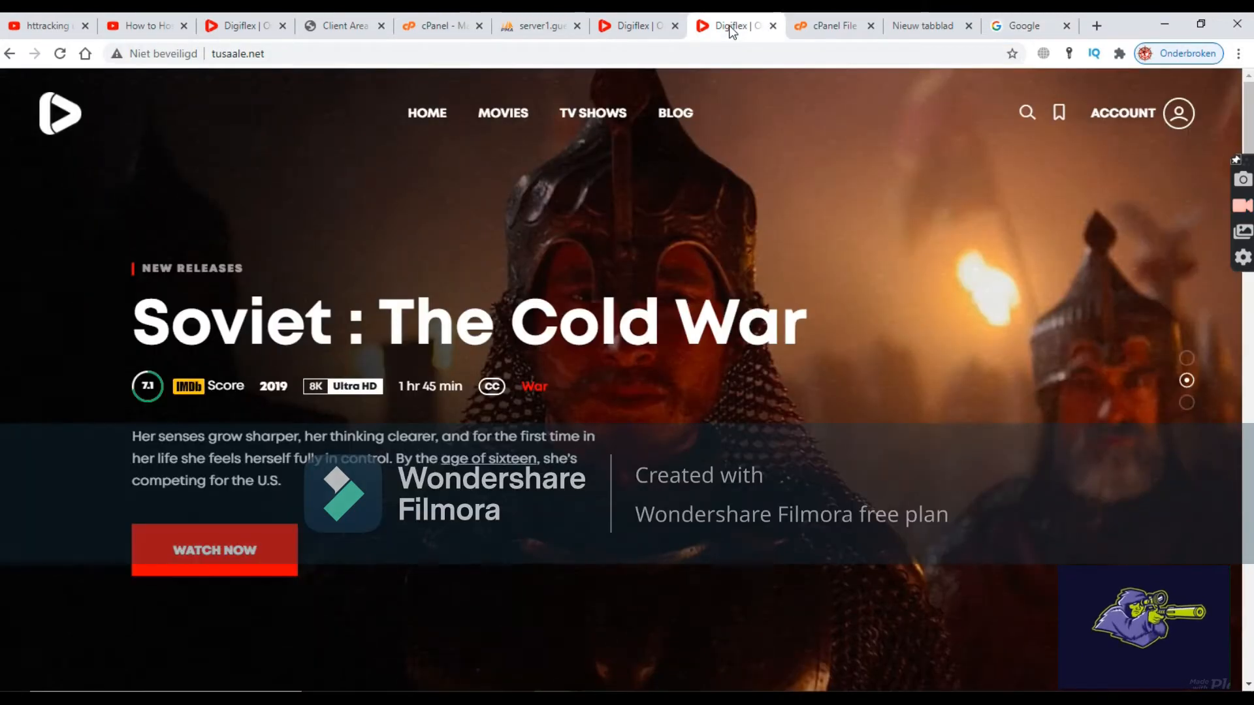
pyautogui.click(773, 25)
pyautogui.click(645, 23)
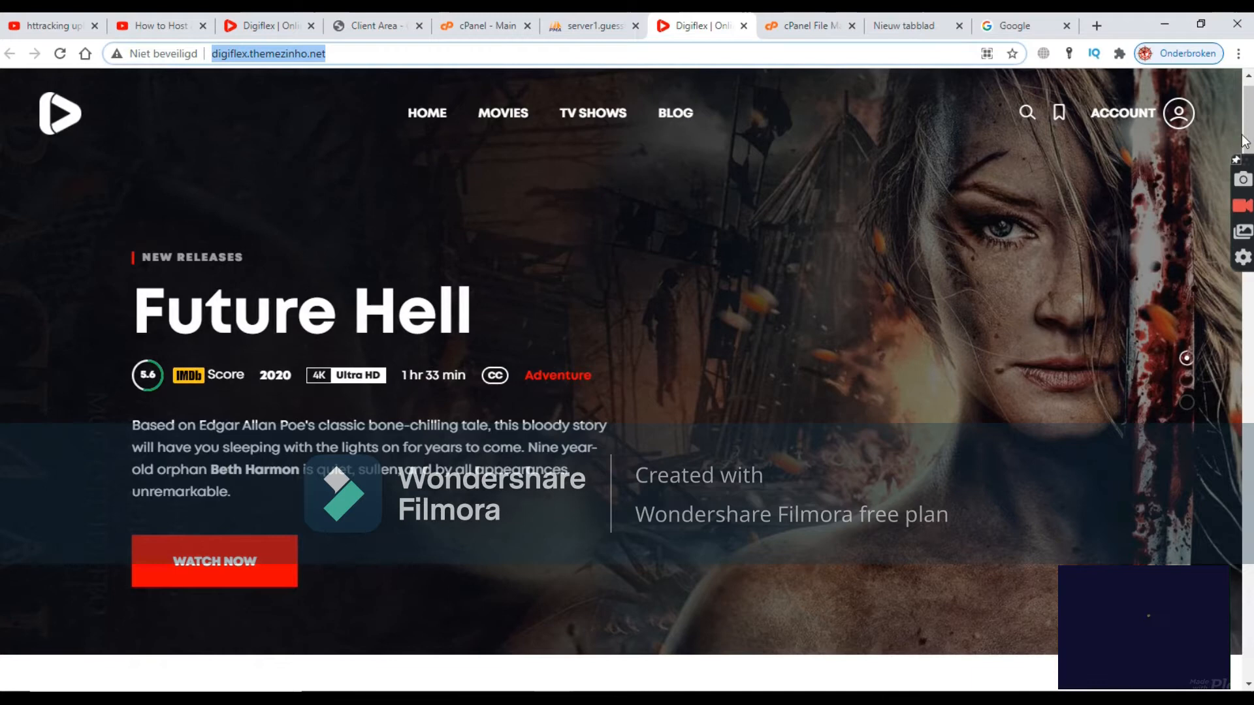
# Open the Digiflex site's TV Shows page and look through it down to the footer.
pyautogui.moveTo(1247, 121); pyautogui.dragTo(1246, 91)
pyautogui.click(608, 118)
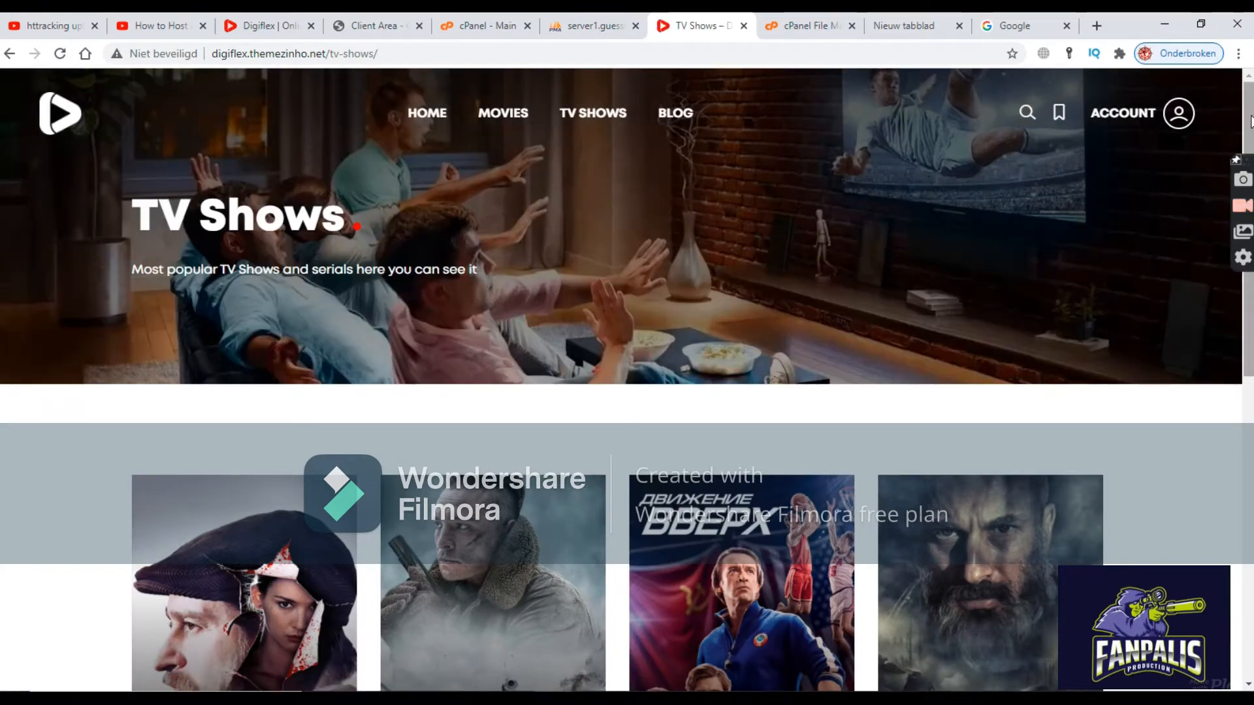
pyautogui.scroll(-4, 1248, 261)
pyautogui.scroll(-5, 1244, 326)
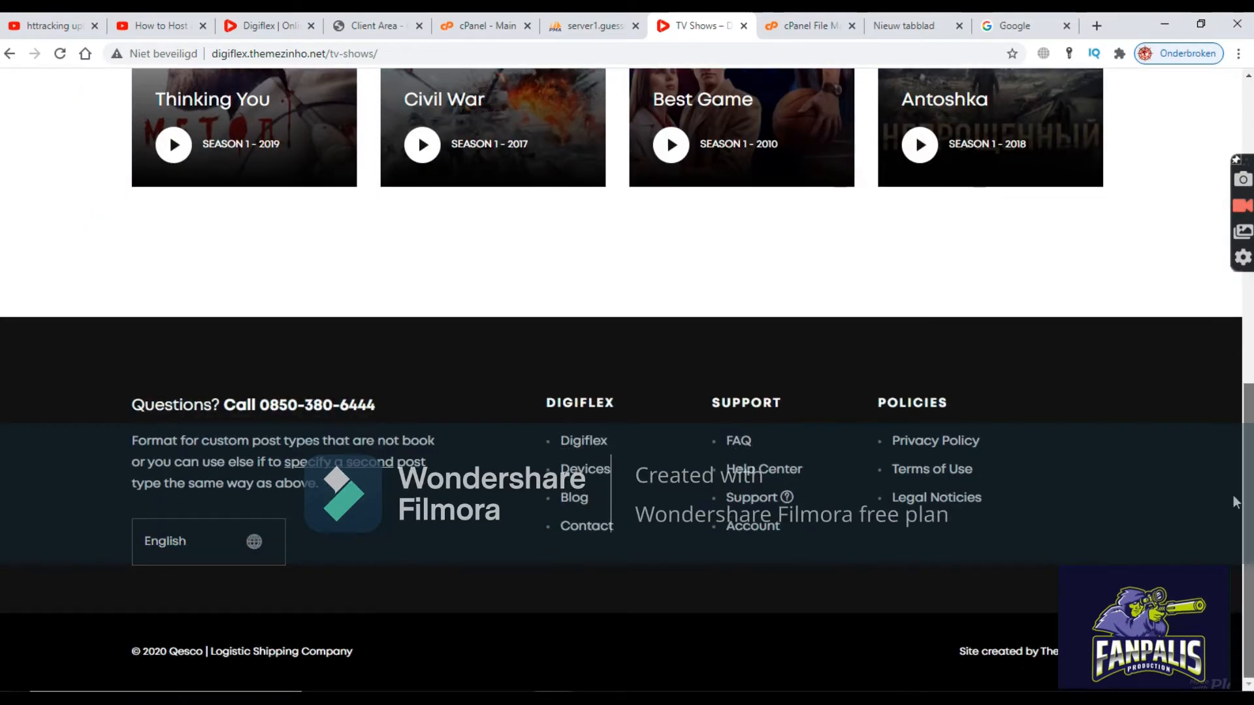
pyautogui.scroll(10, 746, 112)
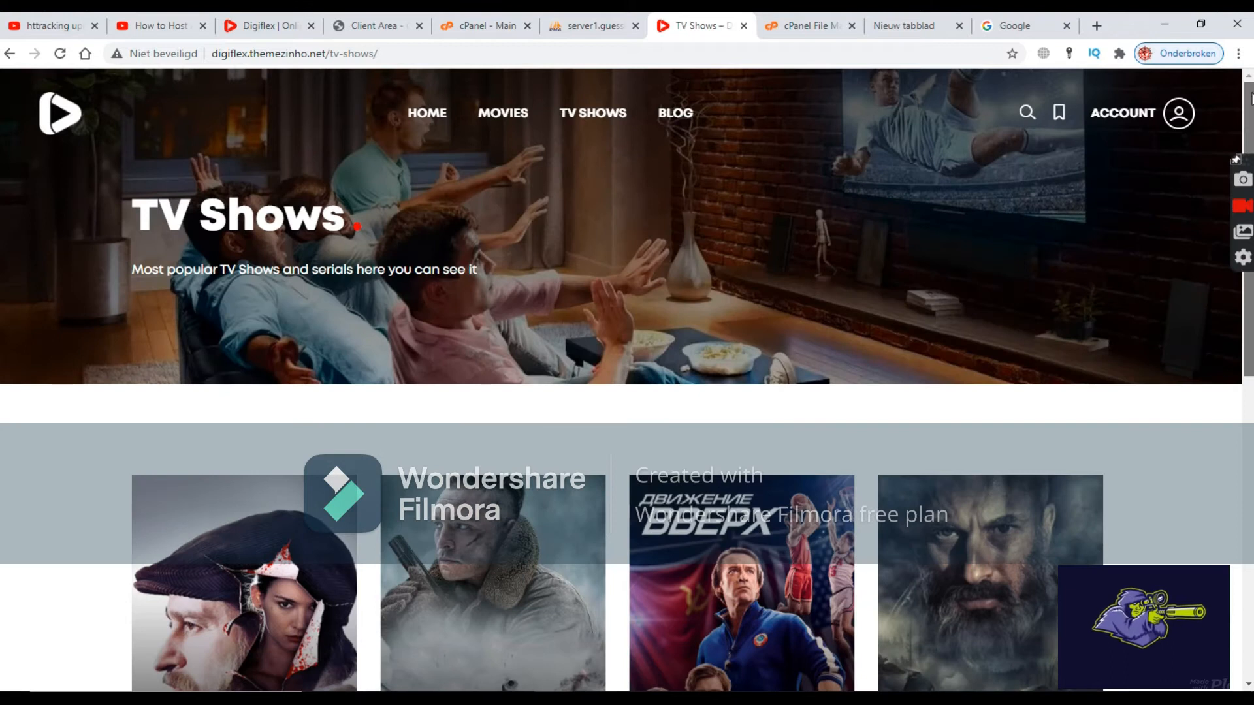
# View the Digiflex Movies page and look through the Home page down to its footer.
pyautogui.click(489, 118)
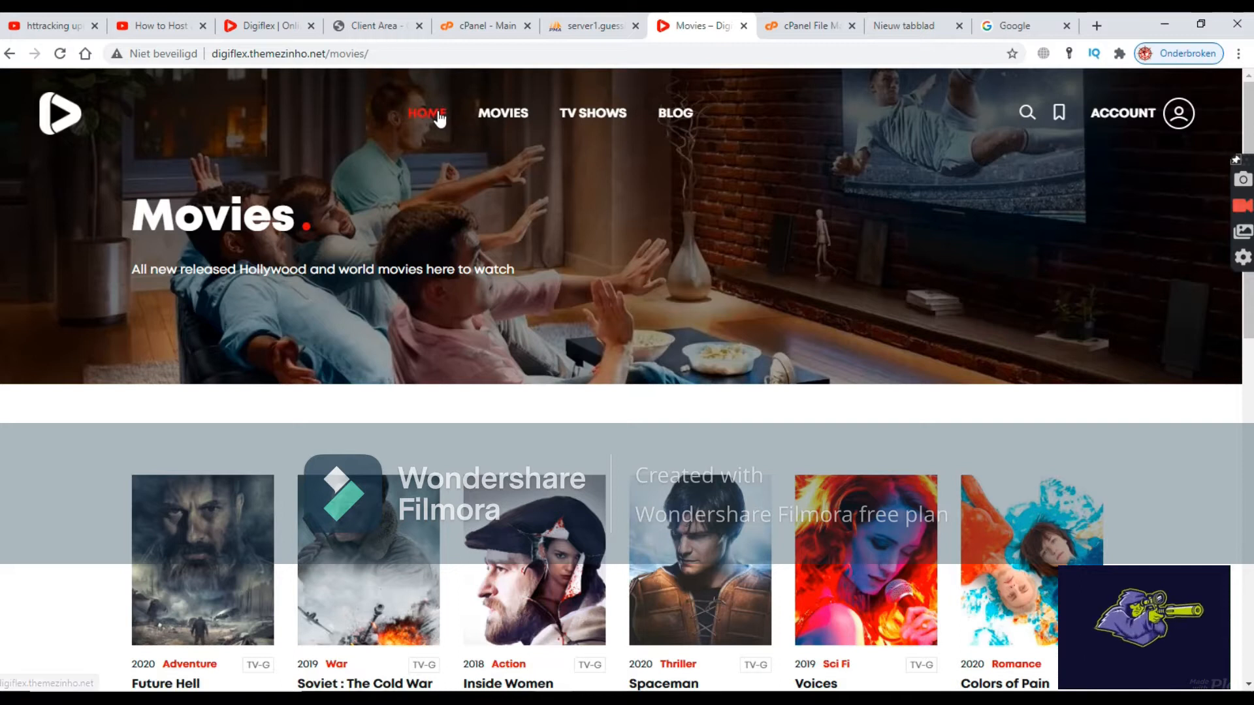
pyautogui.click(440, 116)
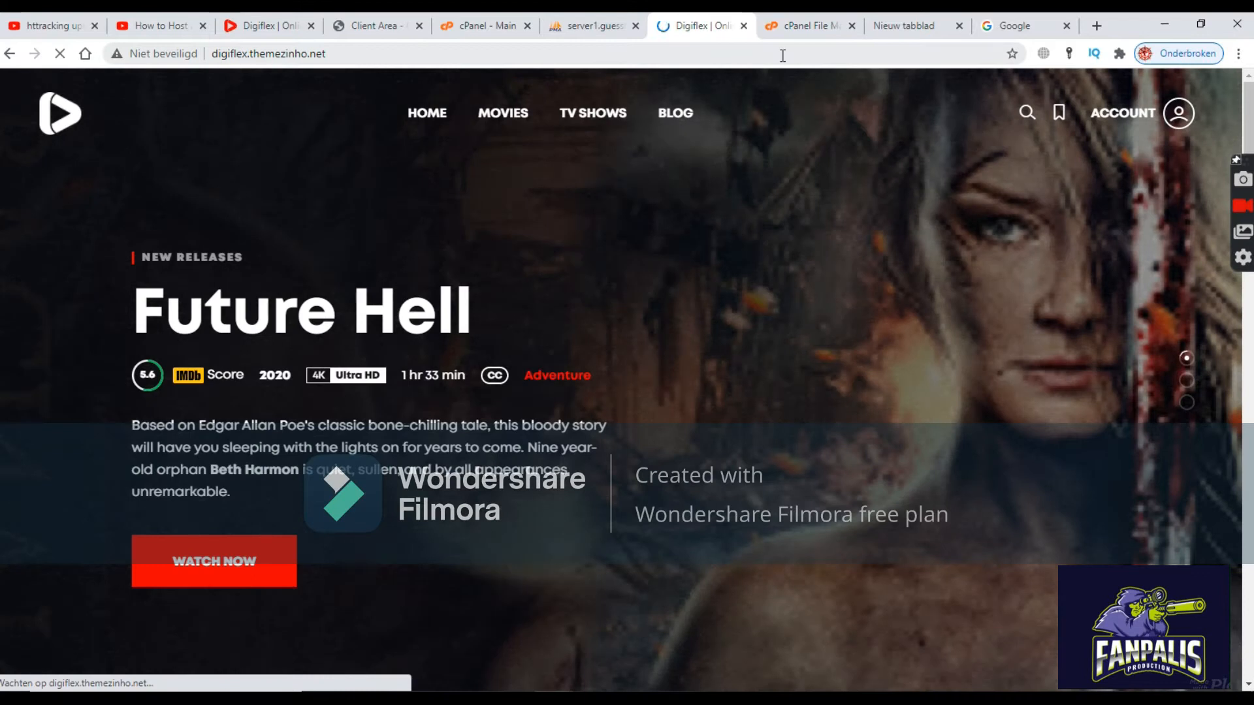
pyautogui.scroll(-15, 1230, 111)
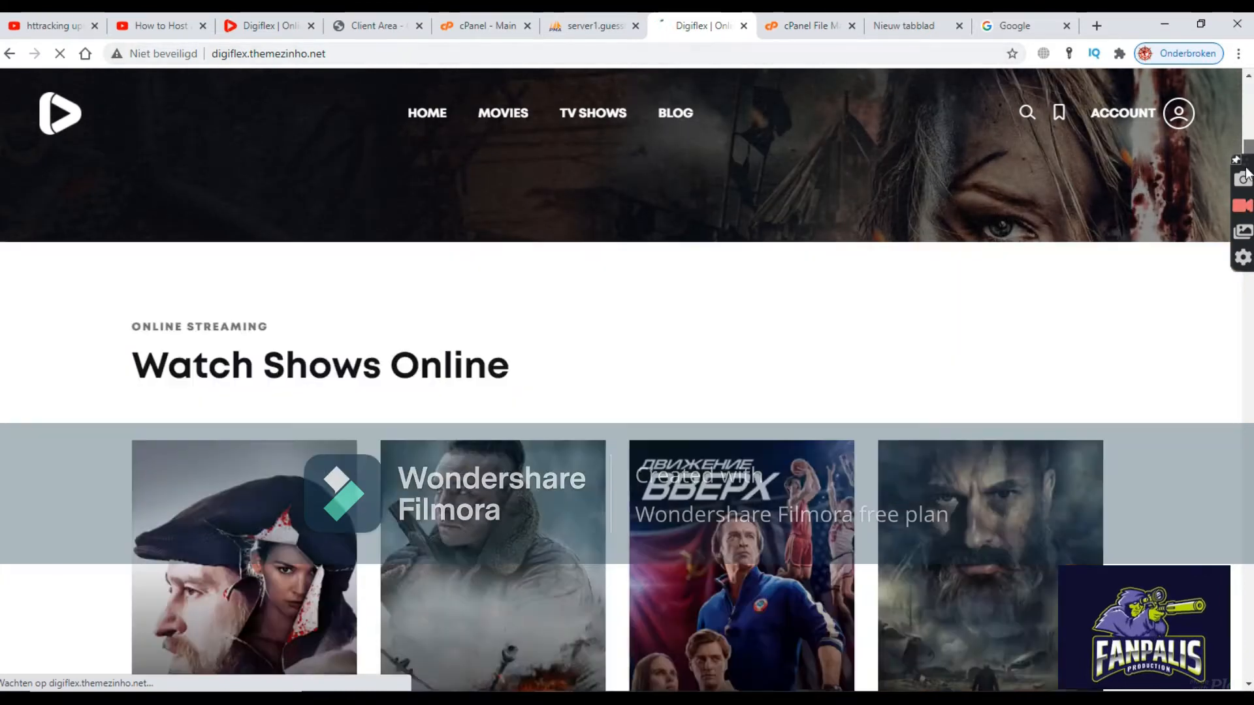
pyautogui.scroll(-7, 1221, 330)
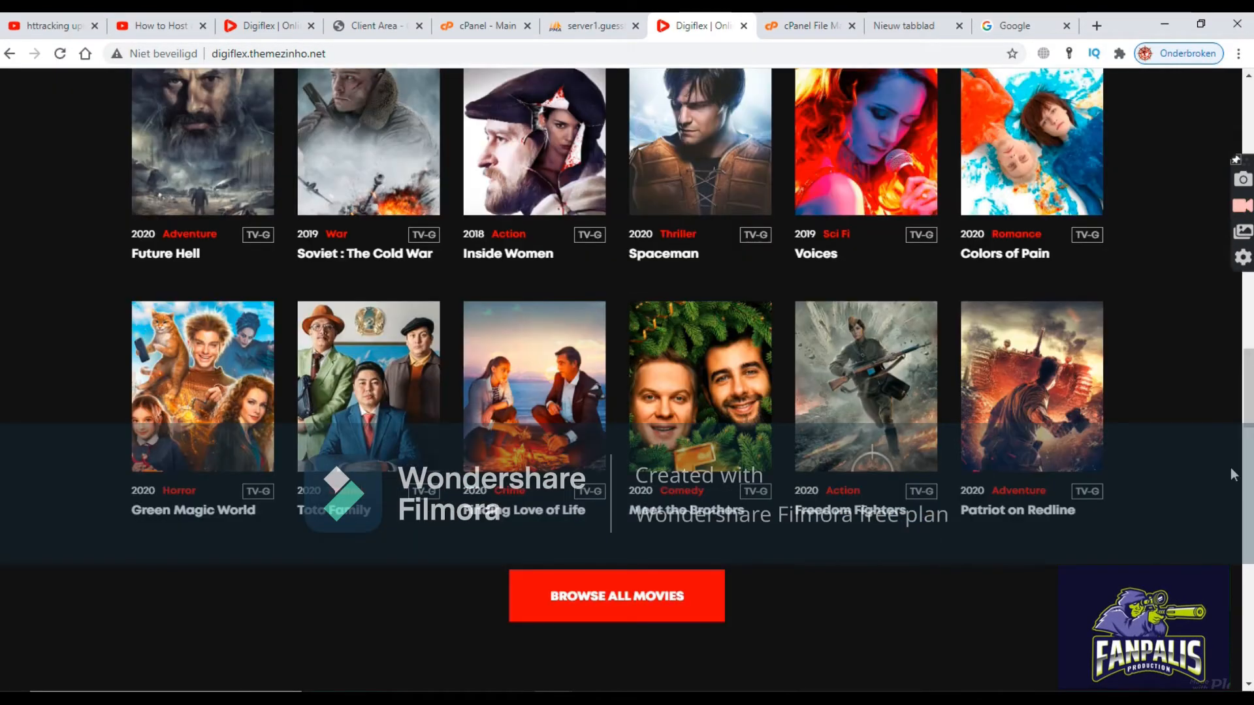
pyautogui.moveTo(1246, 413); pyautogui.dragTo(1242, 655)
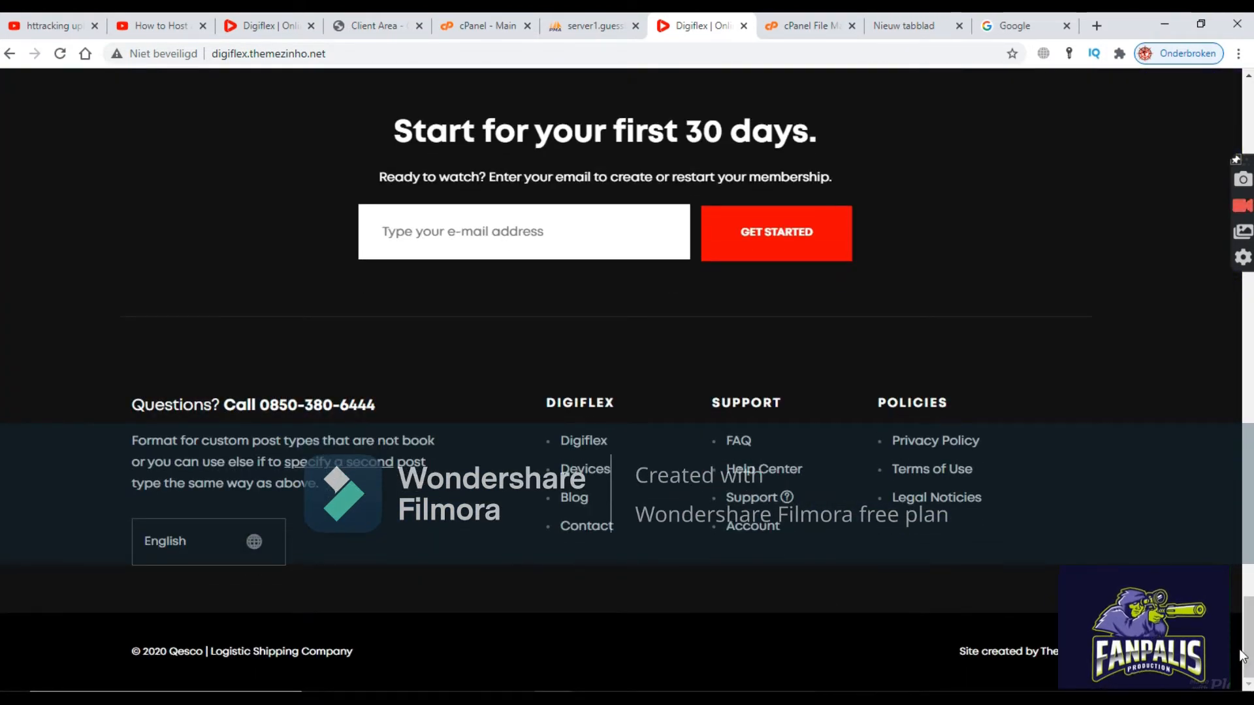
# Read through the Digiflex Legal Noticies page and return to the TV Shows page.
pyautogui.click(928, 500)
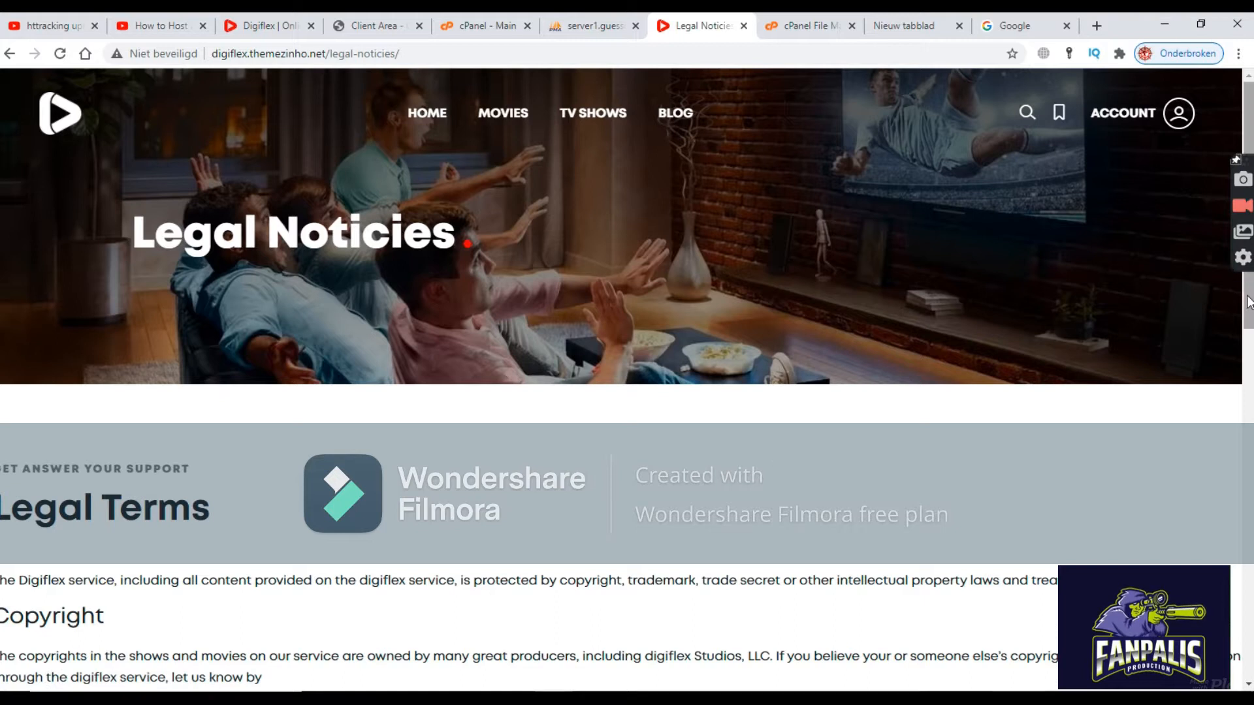
pyautogui.scroll(-3, 1248, 382)
pyautogui.scroll(-3, 1248, 382)
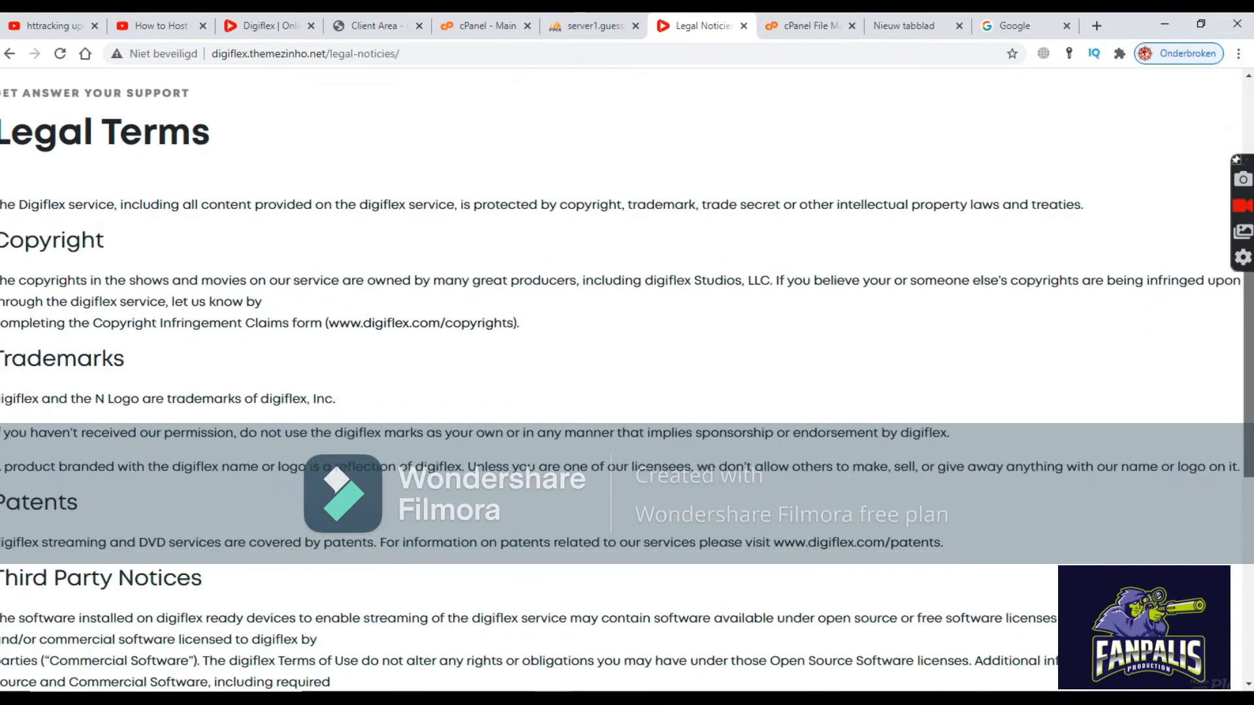
pyautogui.scroll(-8, 1244, 660)
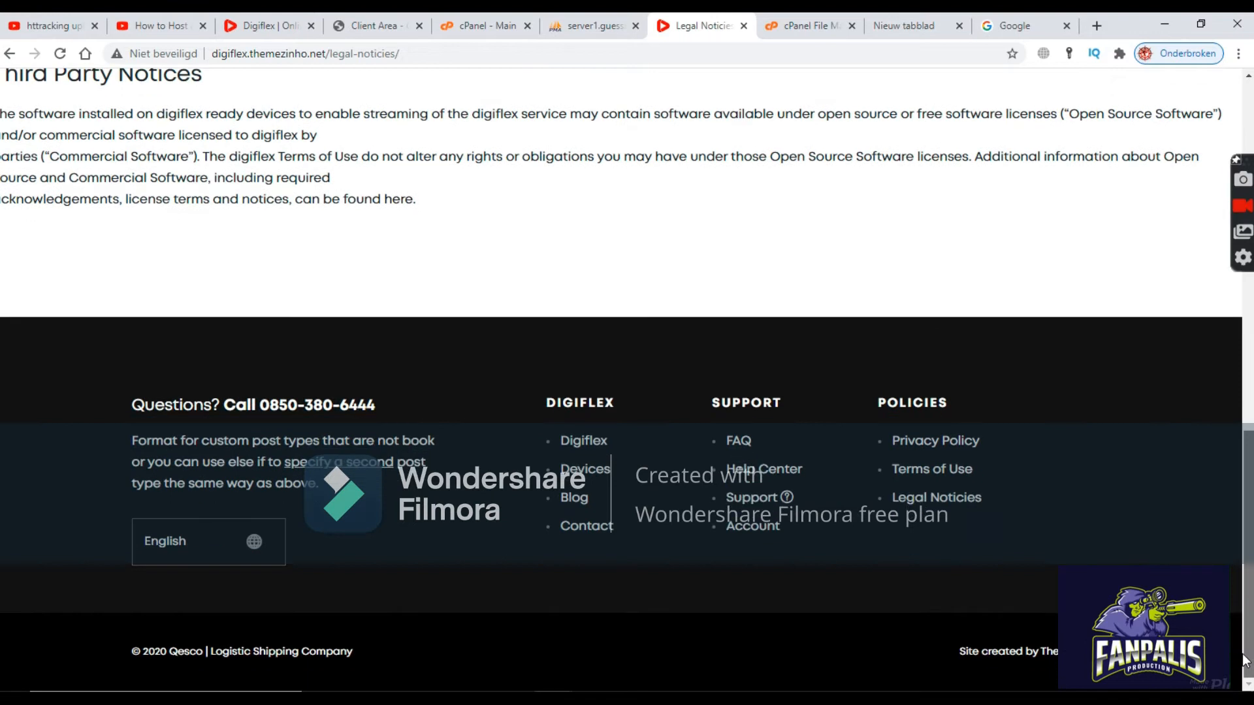
pyautogui.moveTo(1244, 661); pyautogui.dragTo(1247, 230)
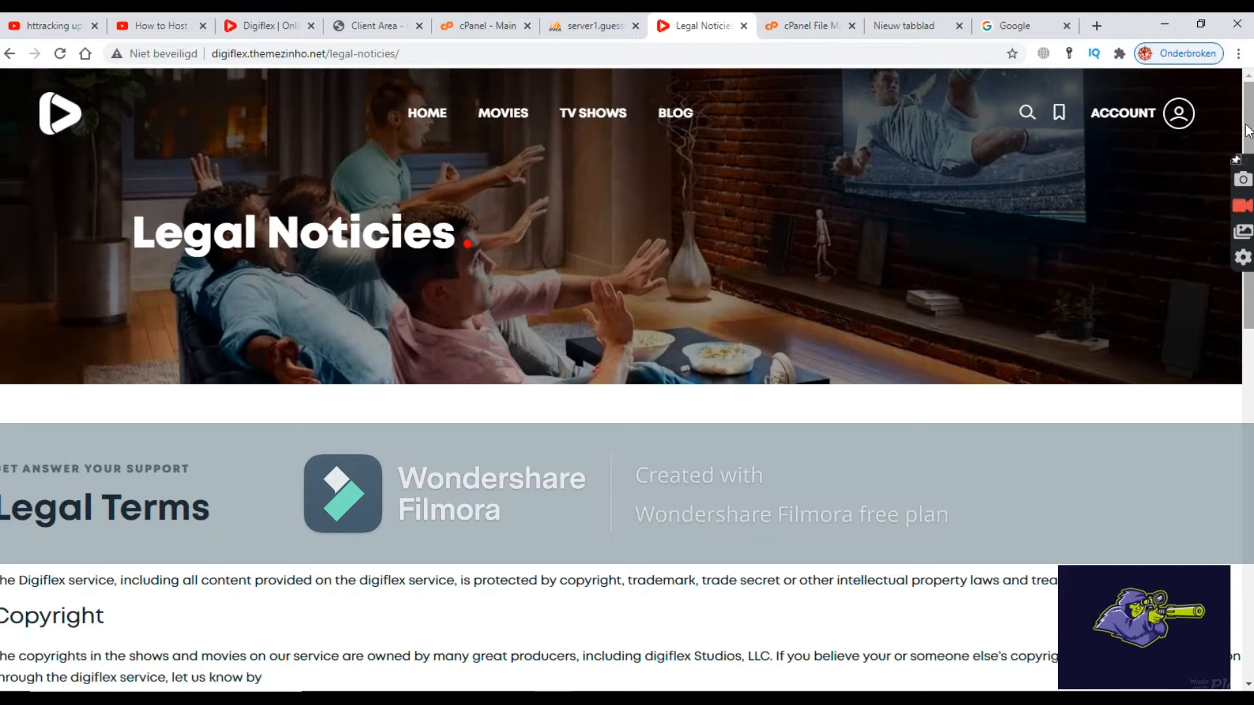
pyautogui.click(586, 122)
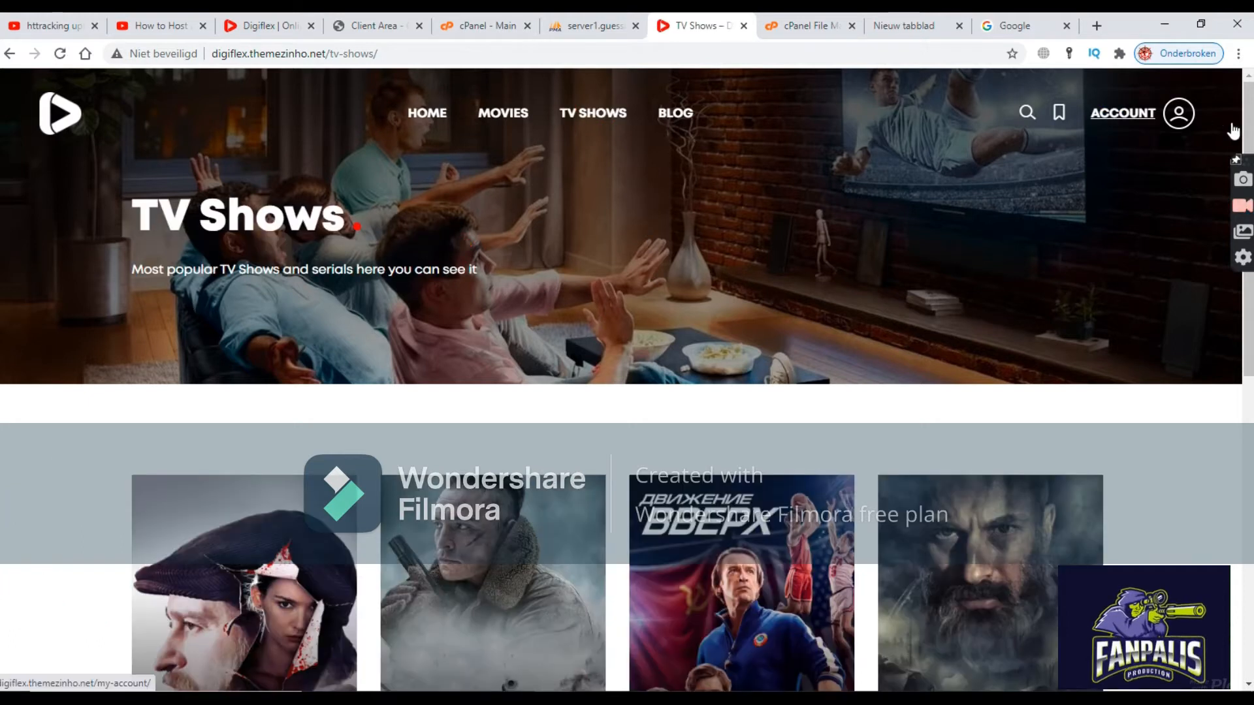
pyautogui.moveTo(1247, 127)
pyautogui.mouseDown()
pyautogui.moveTo(1222, 429)
pyautogui.moveTo(1248, 150)
pyautogui.mouseUp()
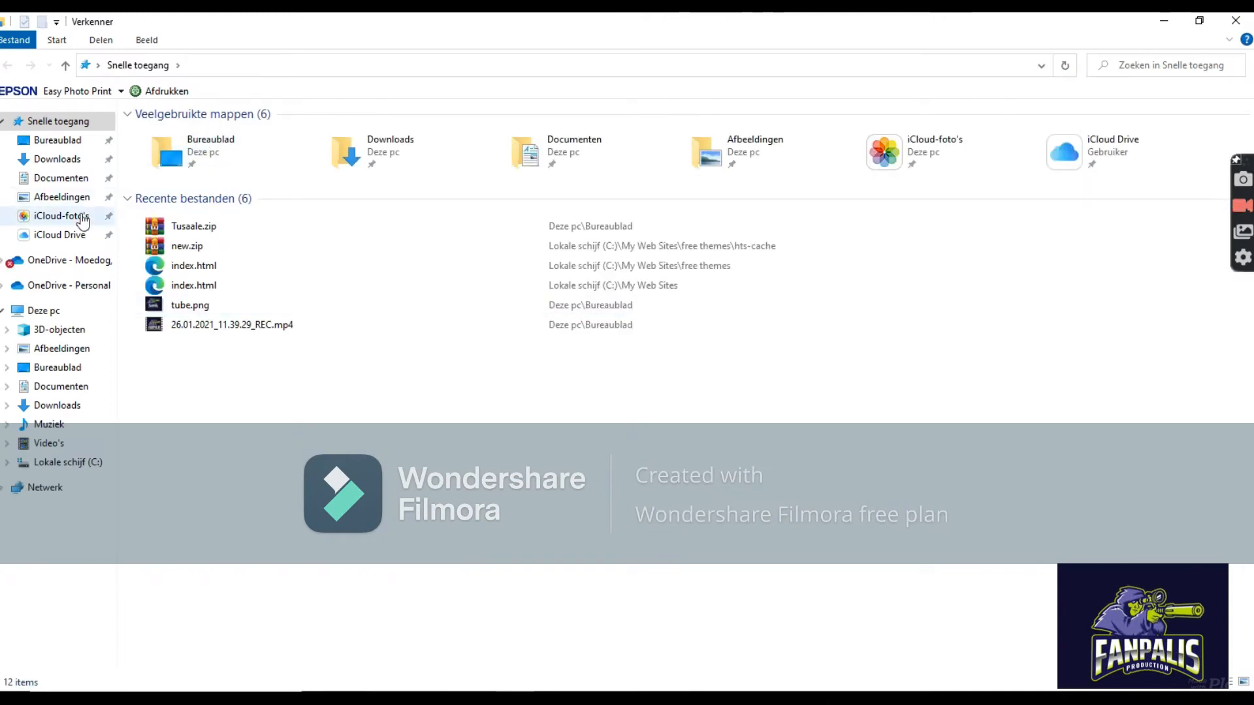
# Check the Downloads folder in File Explorer and close the window to return to the browser.
pyautogui.click(68, 163)
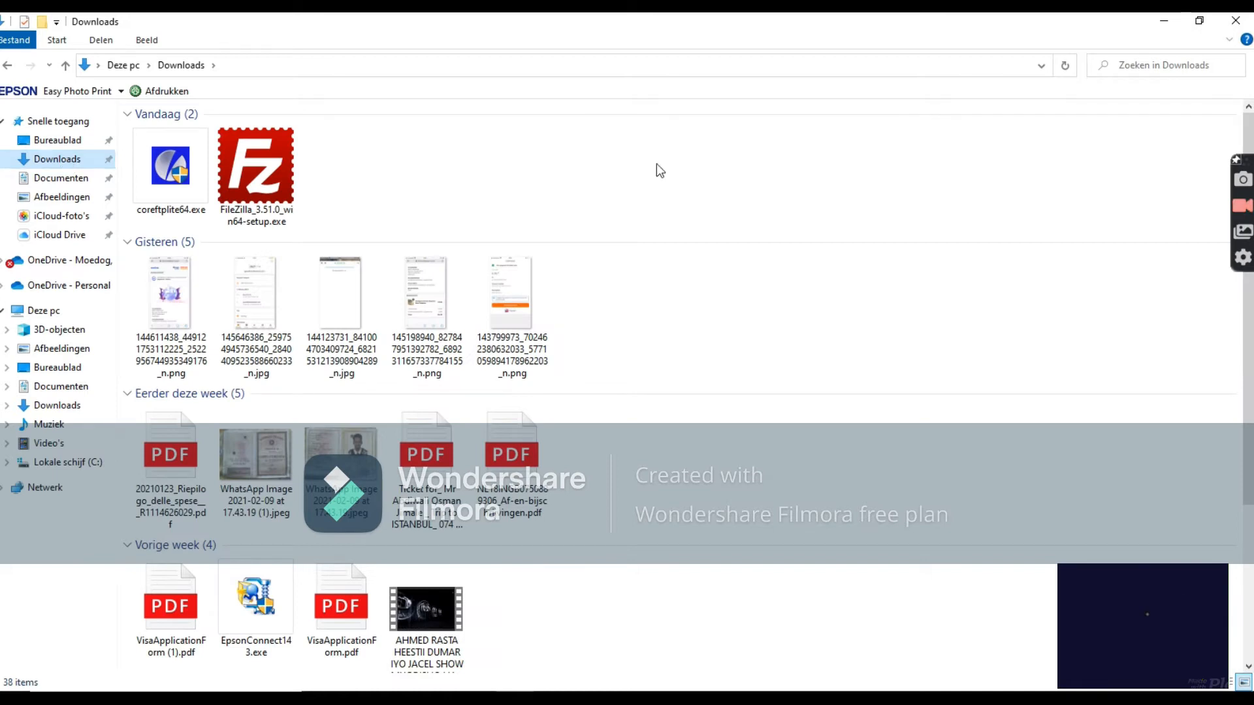
pyautogui.click(1234, 22)
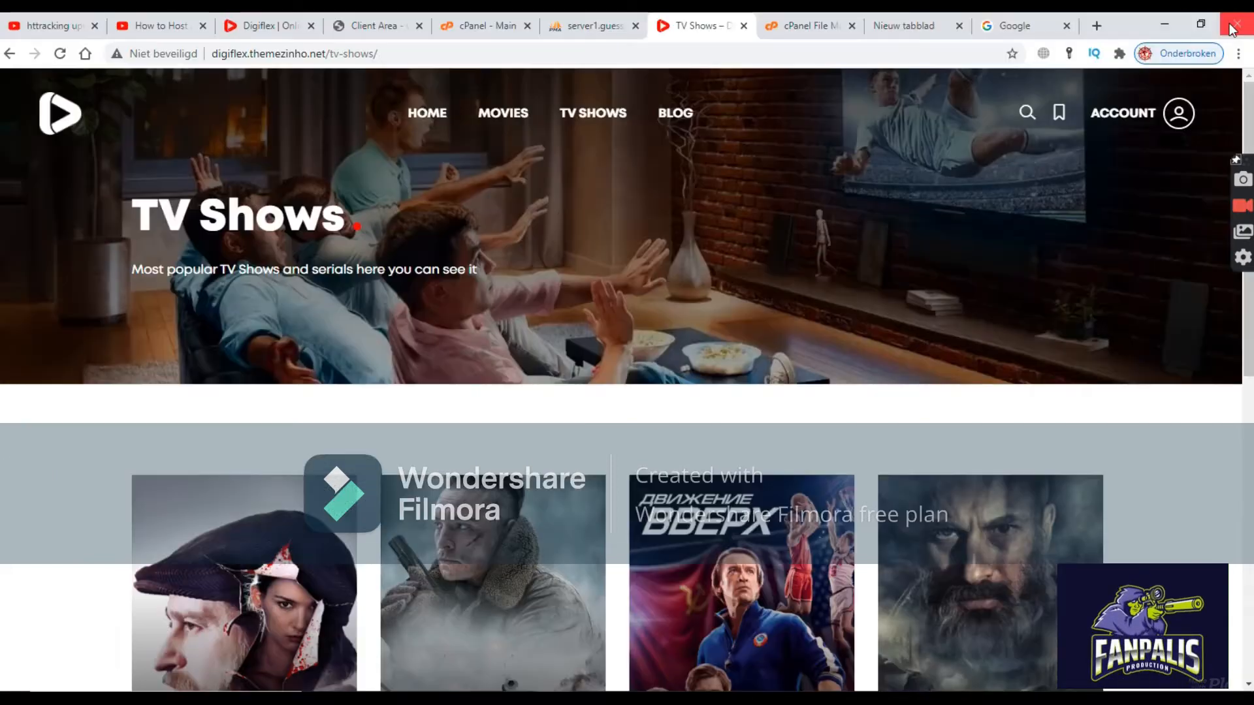
pyautogui.moveTo(1249, 349); pyautogui.dragTo(1247, 302)
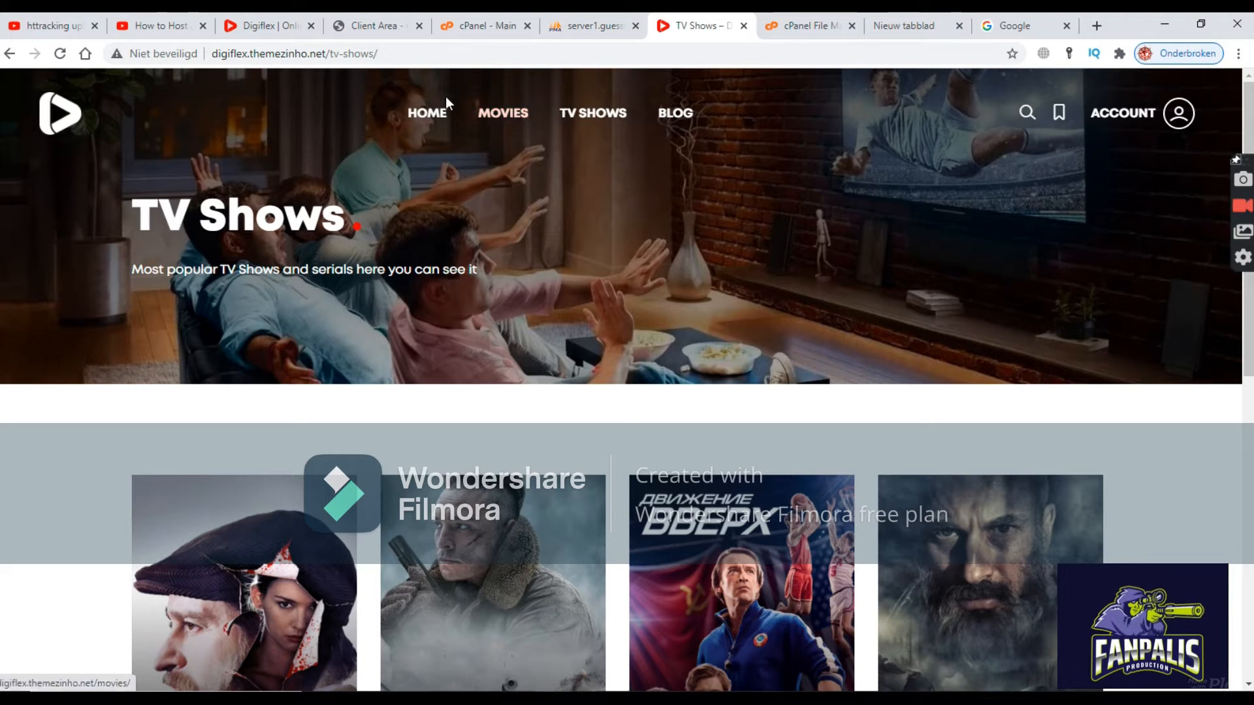
# Go back to the Digiflex Home page and examine its streaming, pricing and movie sections.
pyautogui.click(429, 118)
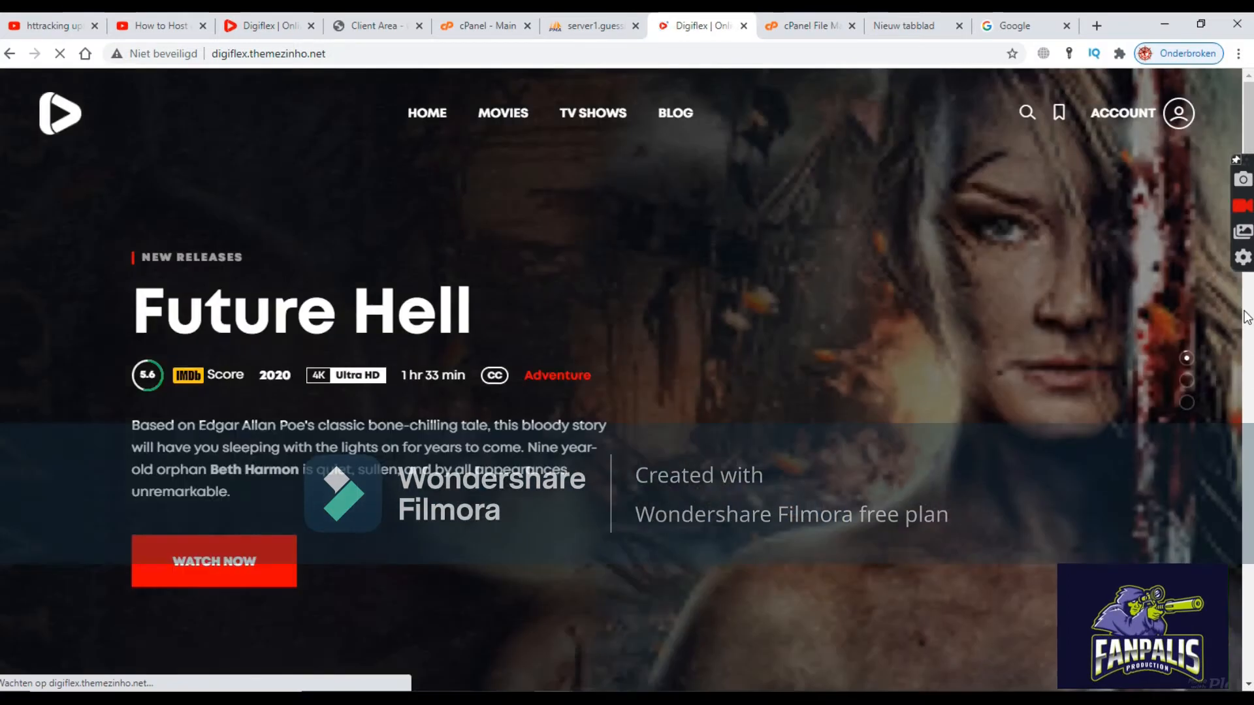
pyautogui.click(1245, 311)
pyautogui.click(1244, 327)
pyautogui.click(1244, 363)
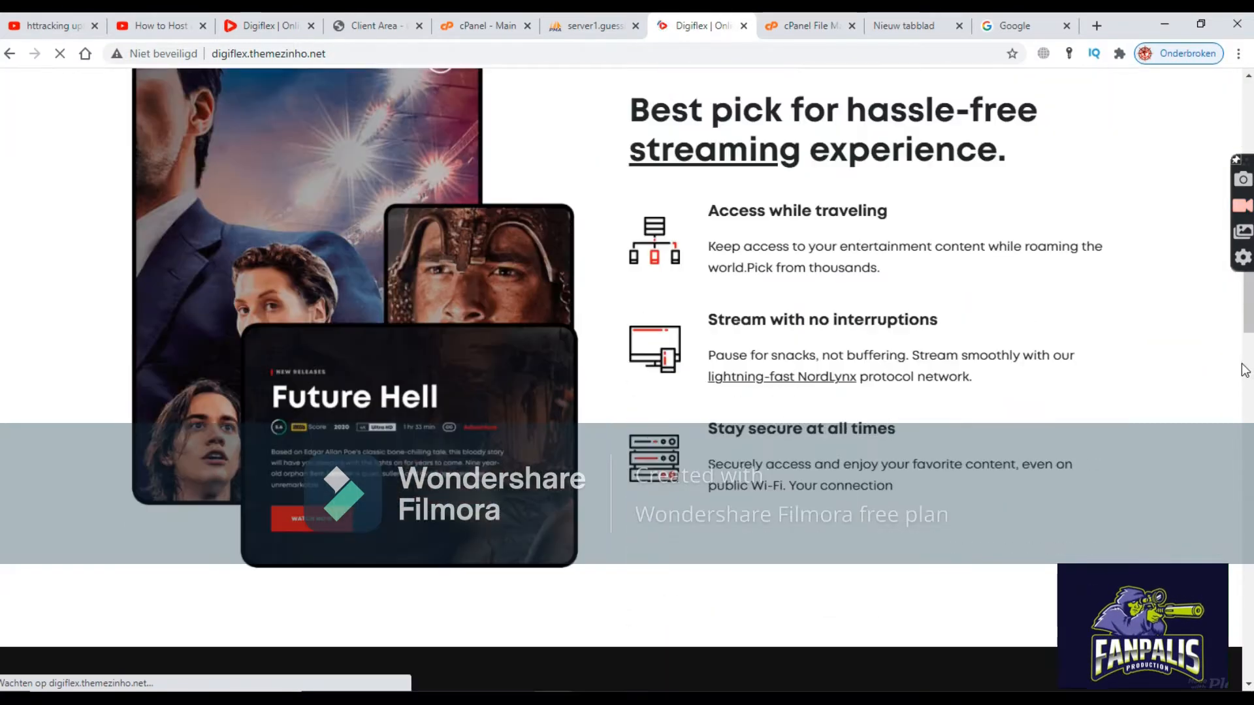
pyautogui.scroll(-10, 1214, 557)
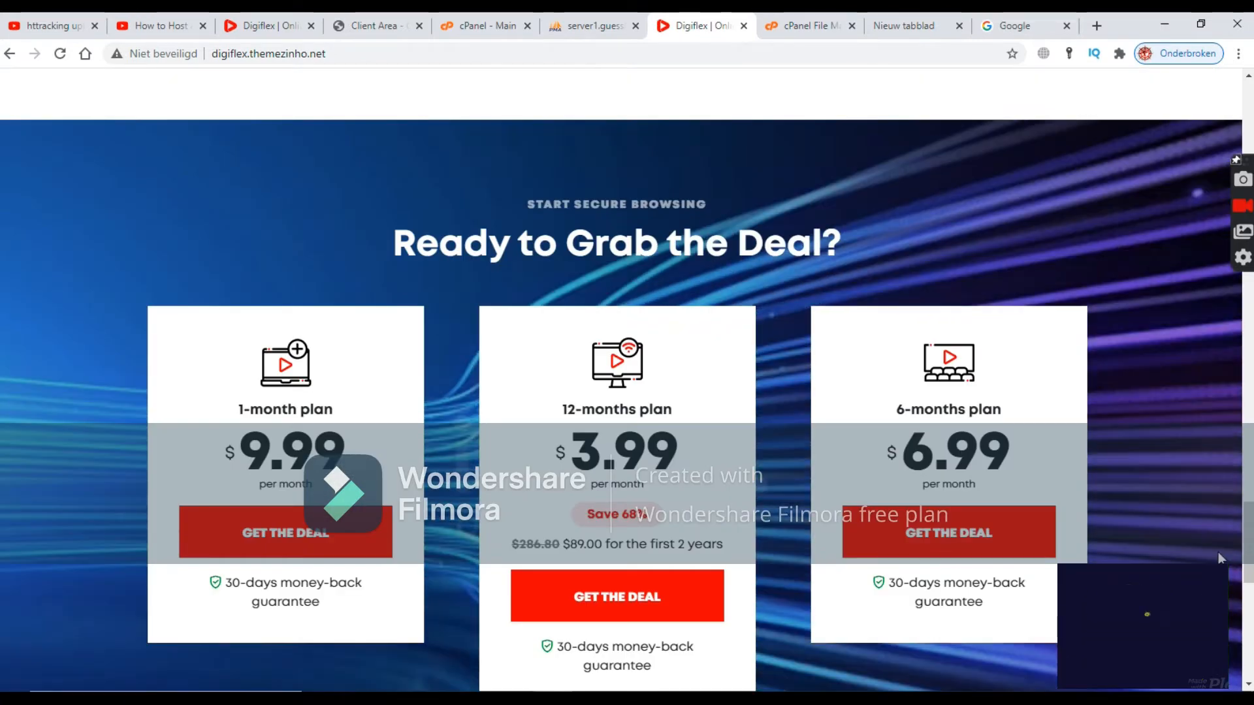
pyautogui.moveTo(1248, 537); pyautogui.dragTo(1234, 383)
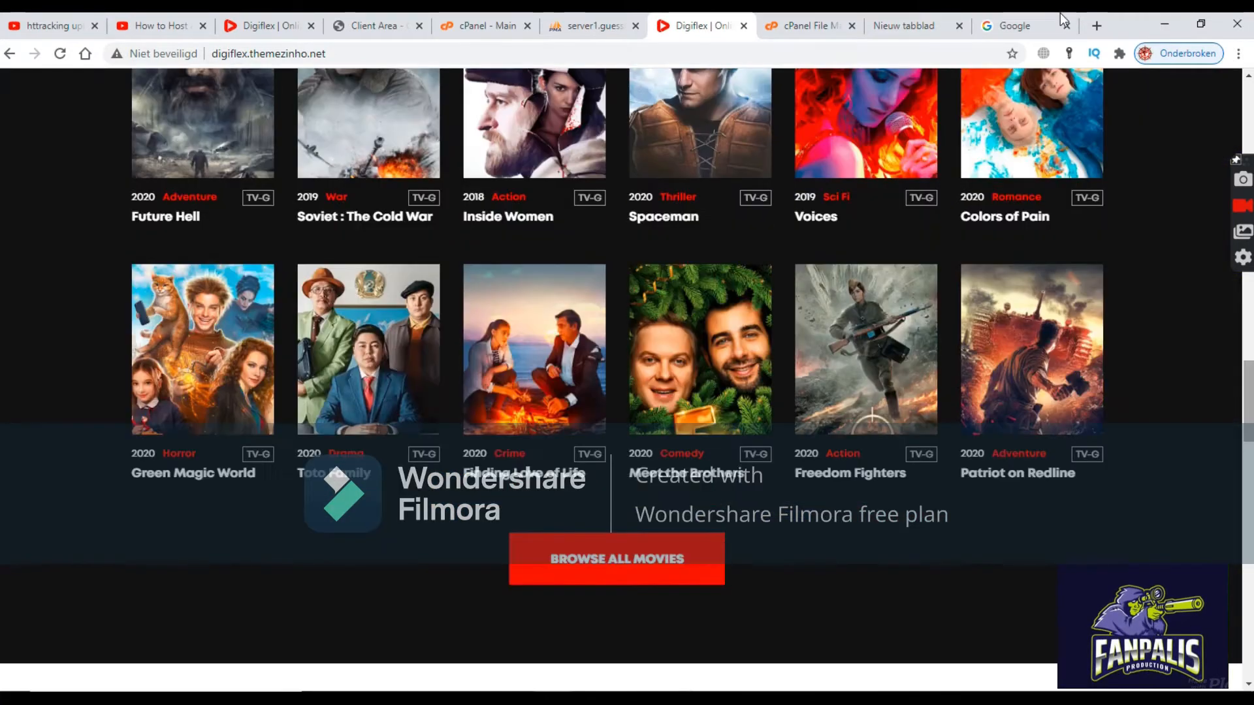
# Switch to the already open Google search page.
pyautogui.click(1014, 26)
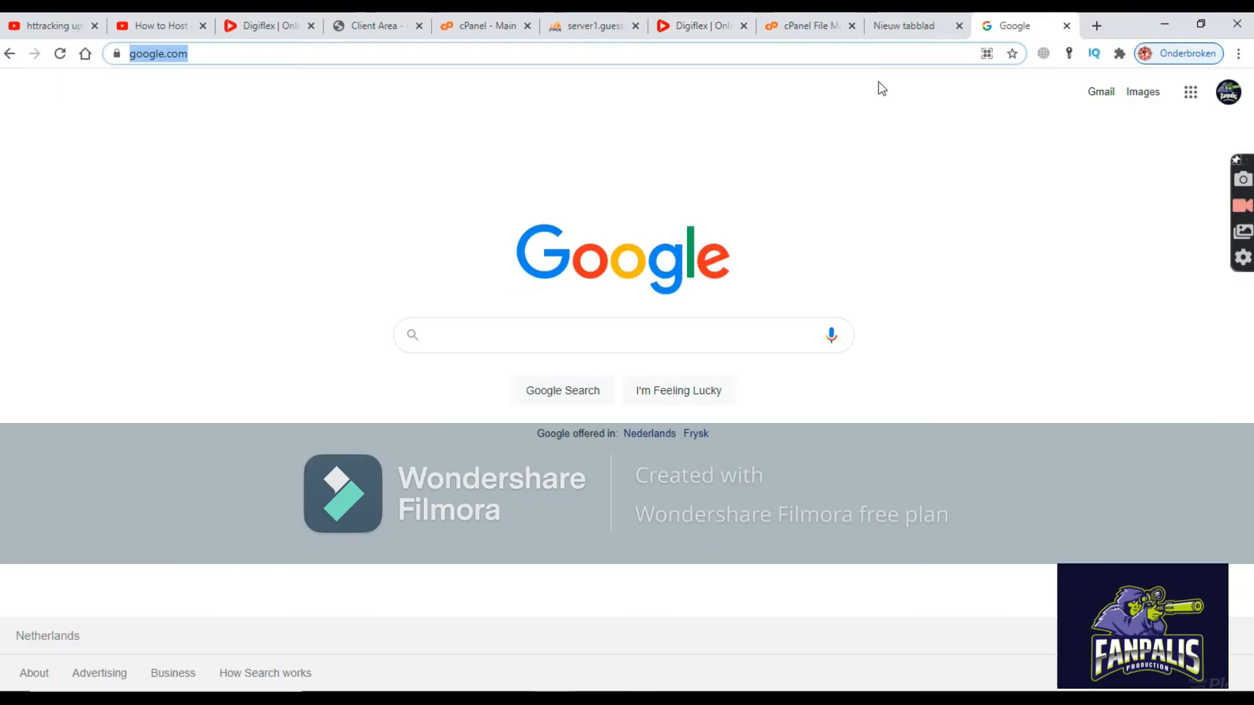
pyautogui.click(504, 326)
pyautogui.write('tt')
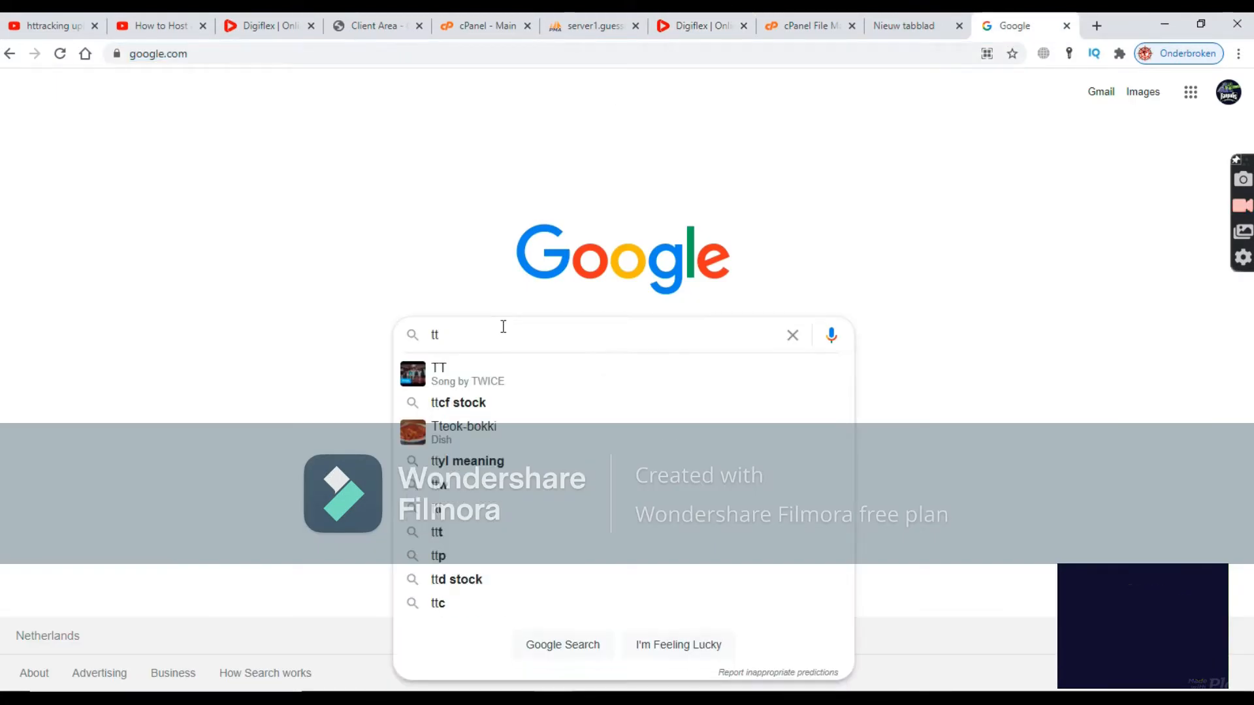
pyautogui.press('BackSpace')
pyautogui.press('BackSpace')
pyautogui.write('htt')
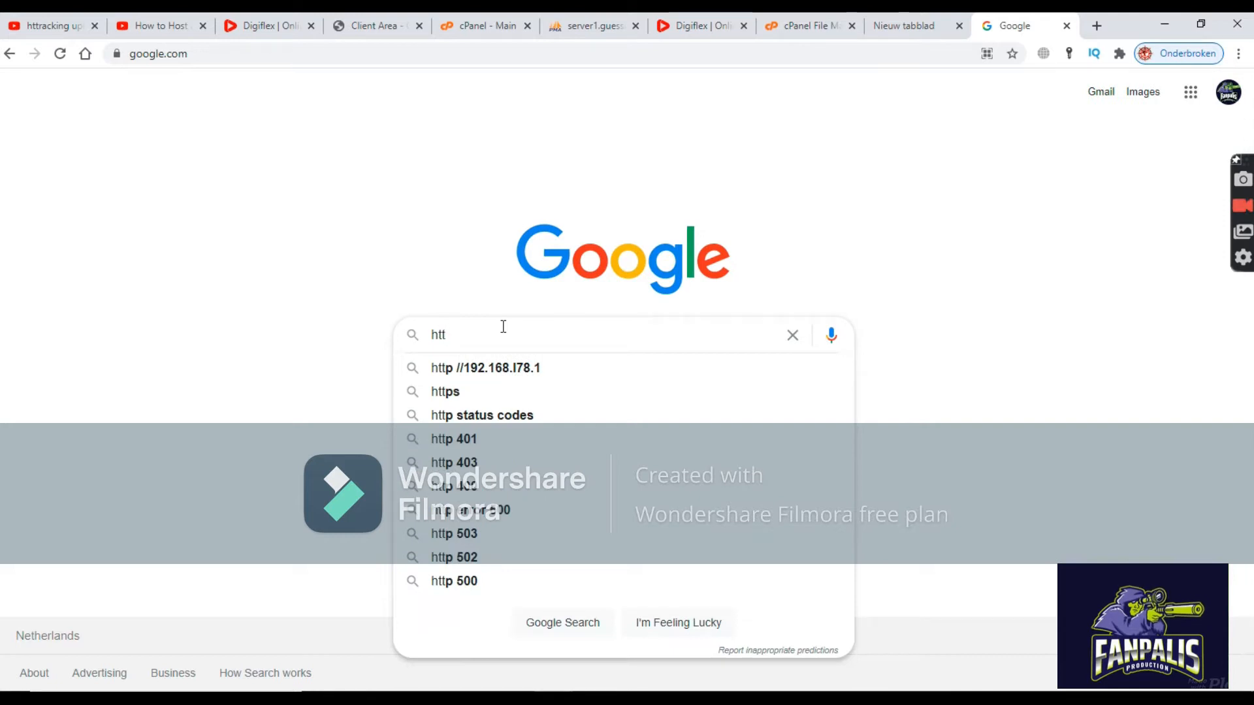
pyautogui.write('c')
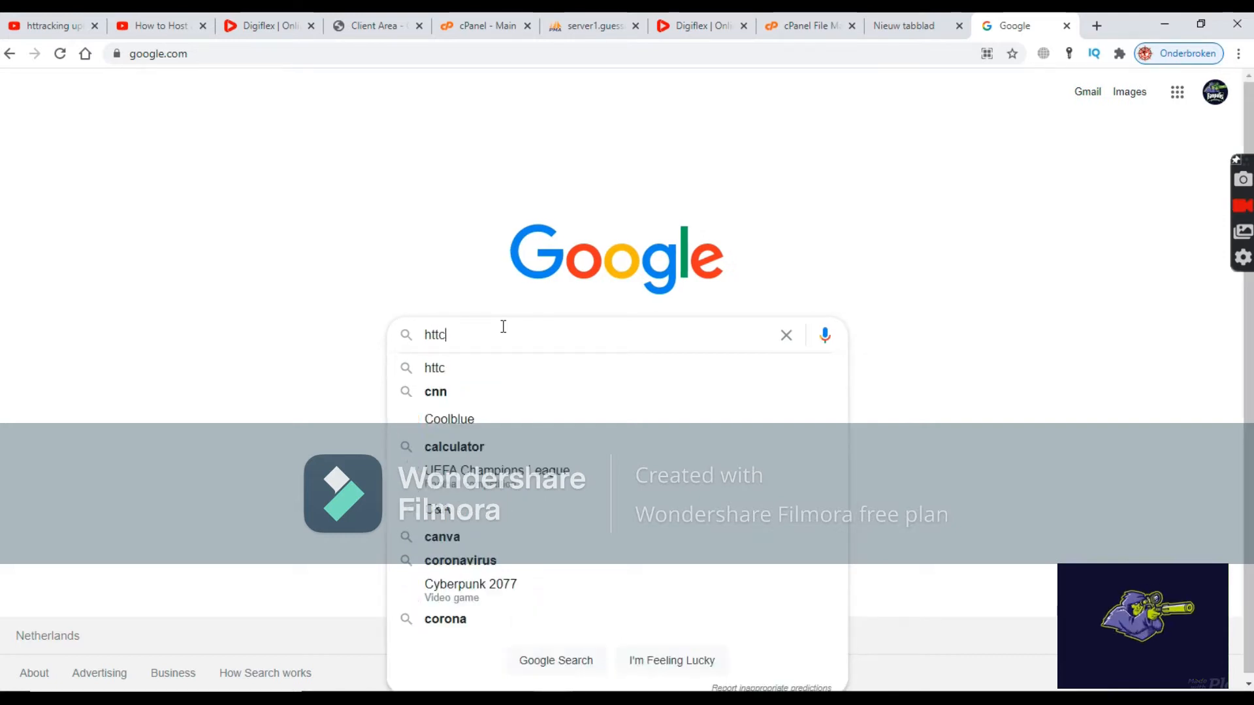
pyautogui.press('BackSpace')
pyautogui.press('BackSpace')
pyautogui.press('BackSpace')
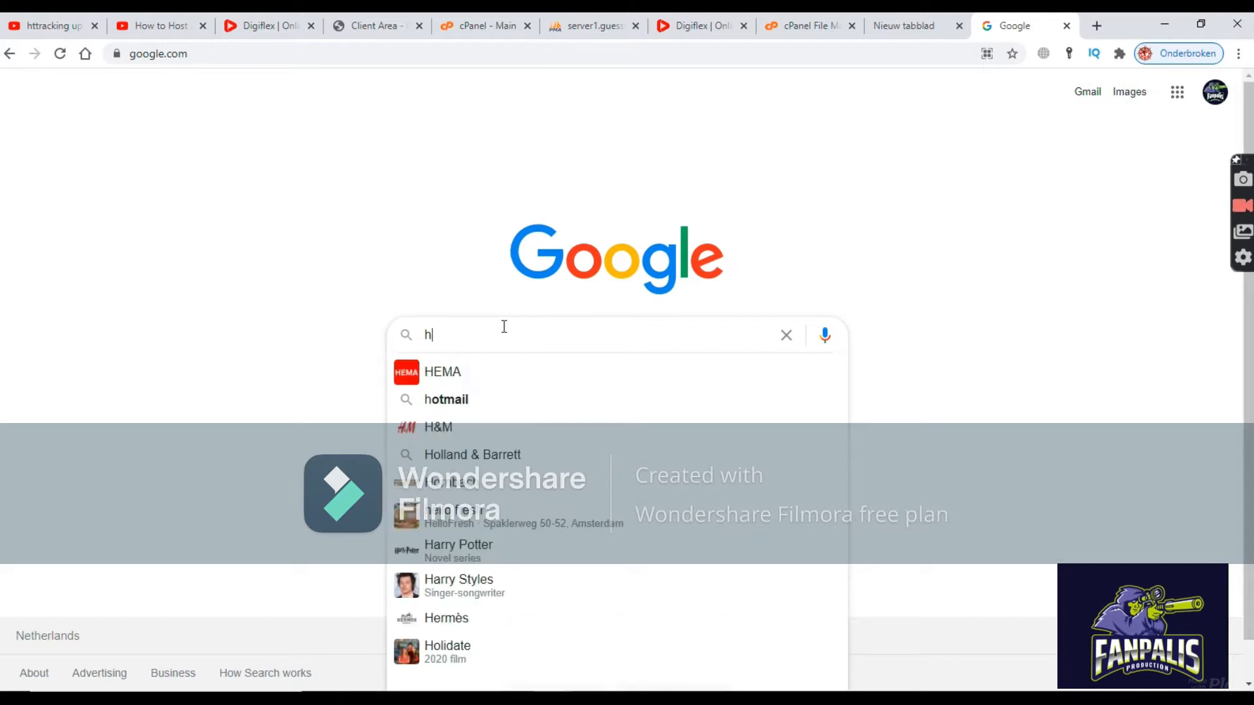
pyautogui.click(1159, 29)
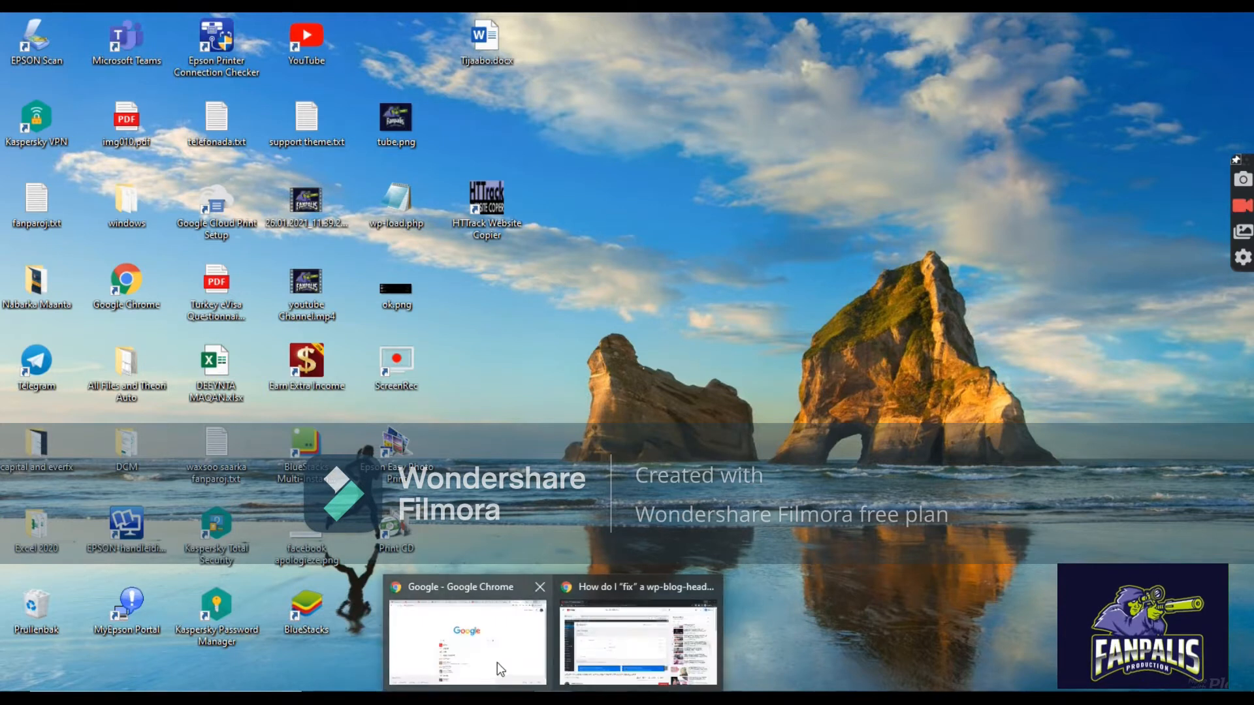
pyautogui.click(497, 662)
# Search Google for "httrack download" and open the httrack.com website.
pyautogui.click(487, 344)
pyautogui.write('htt')
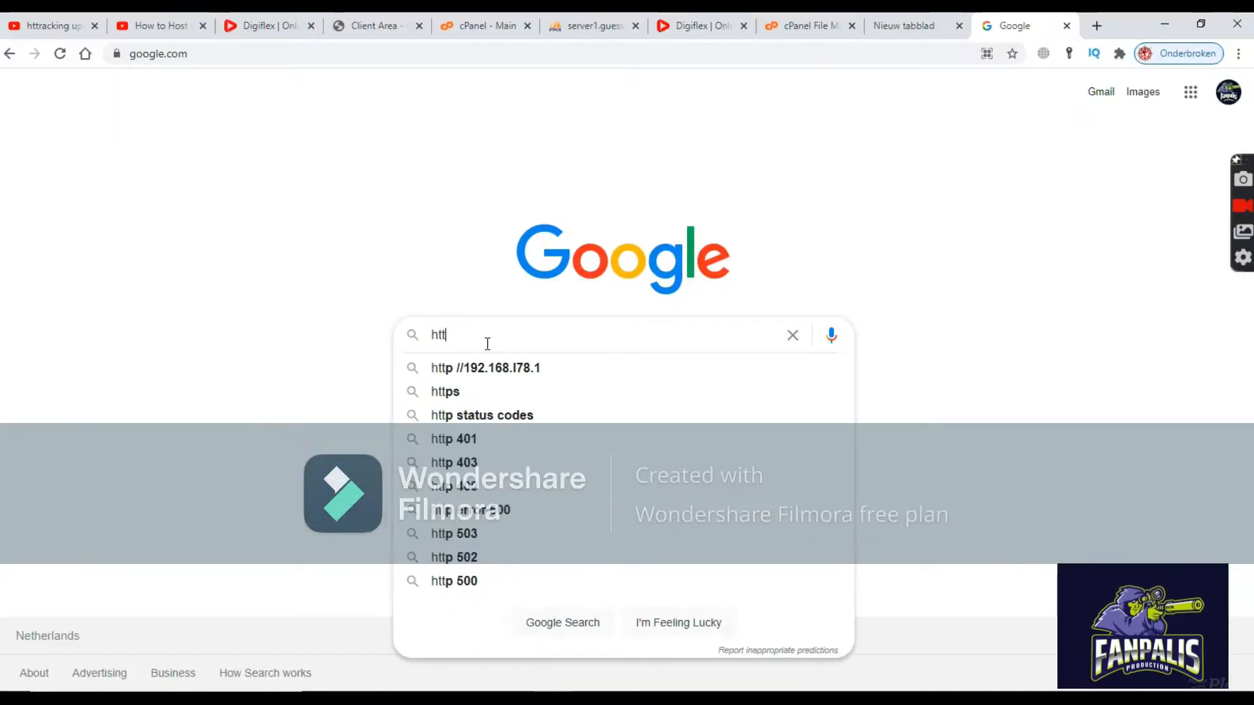
pyautogui.write('rack')
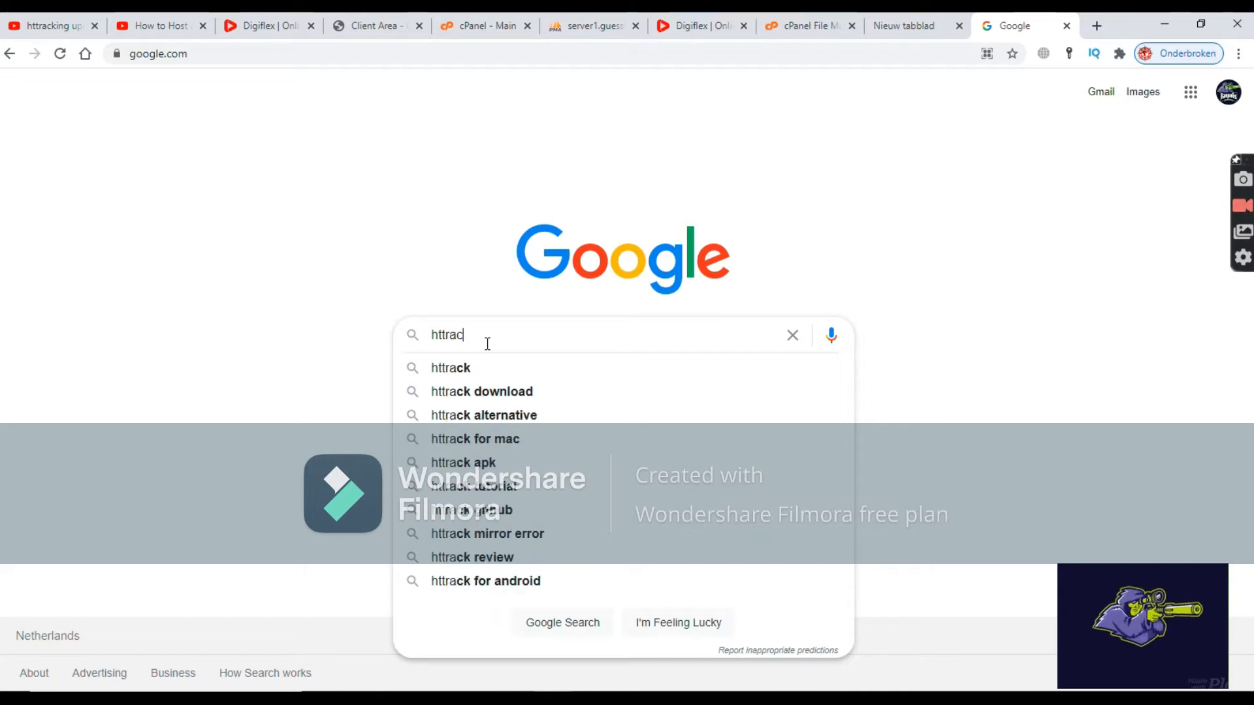
pyautogui.click(480, 393)
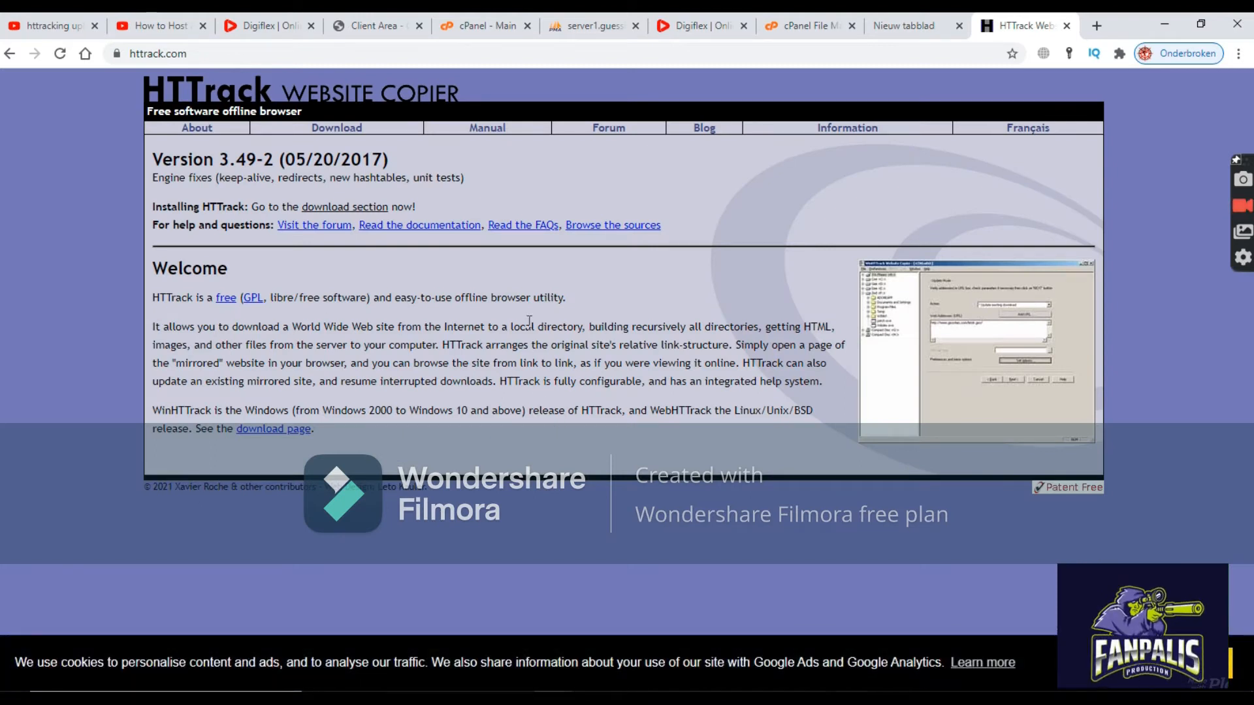
# Open the HTTrack download page and compare the Windows installer versions, including the 64-bit ones.
pyautogui.click(350, 134)
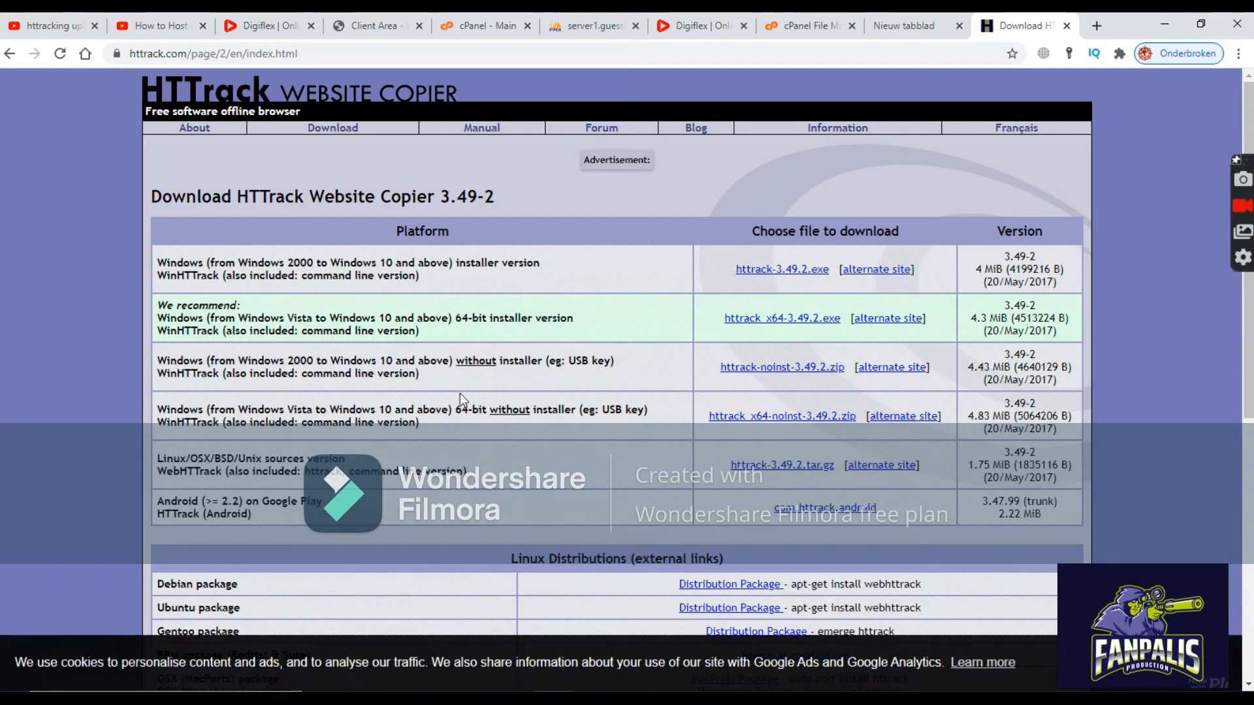
pyautogui.moveTo(455, 410); pyautogui.dragTo(481, 336)
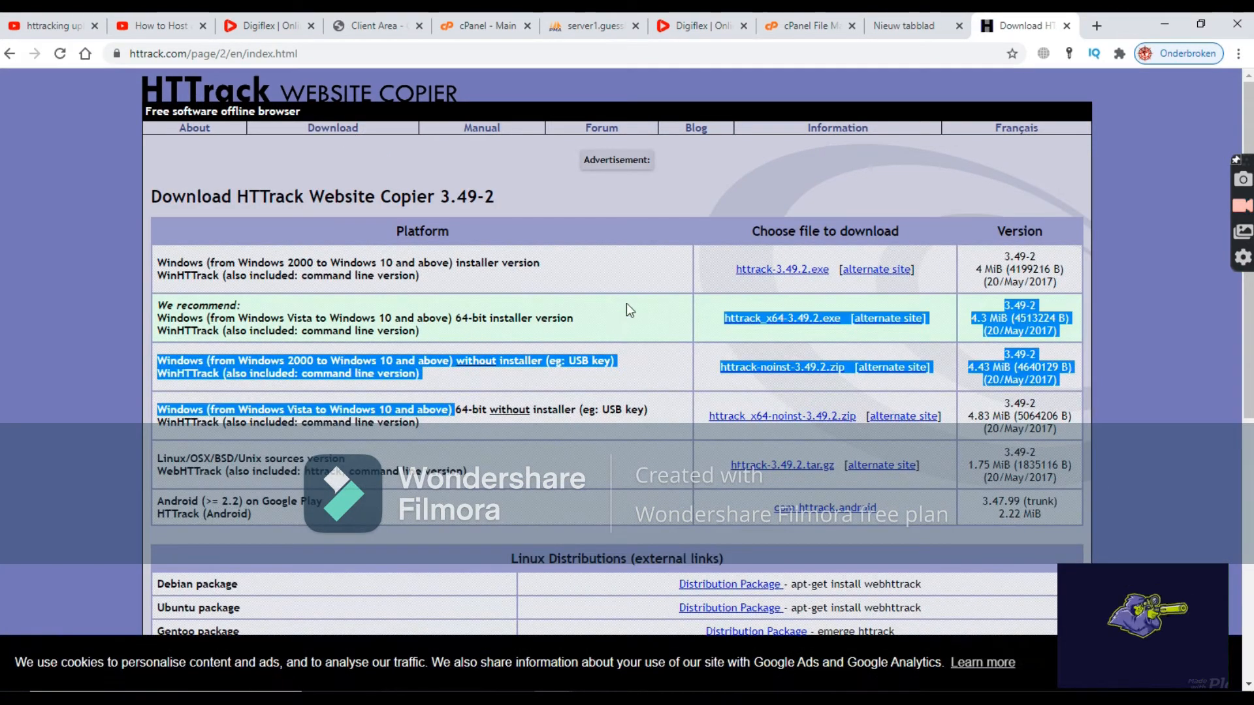
pyautogui.click(619, 273)
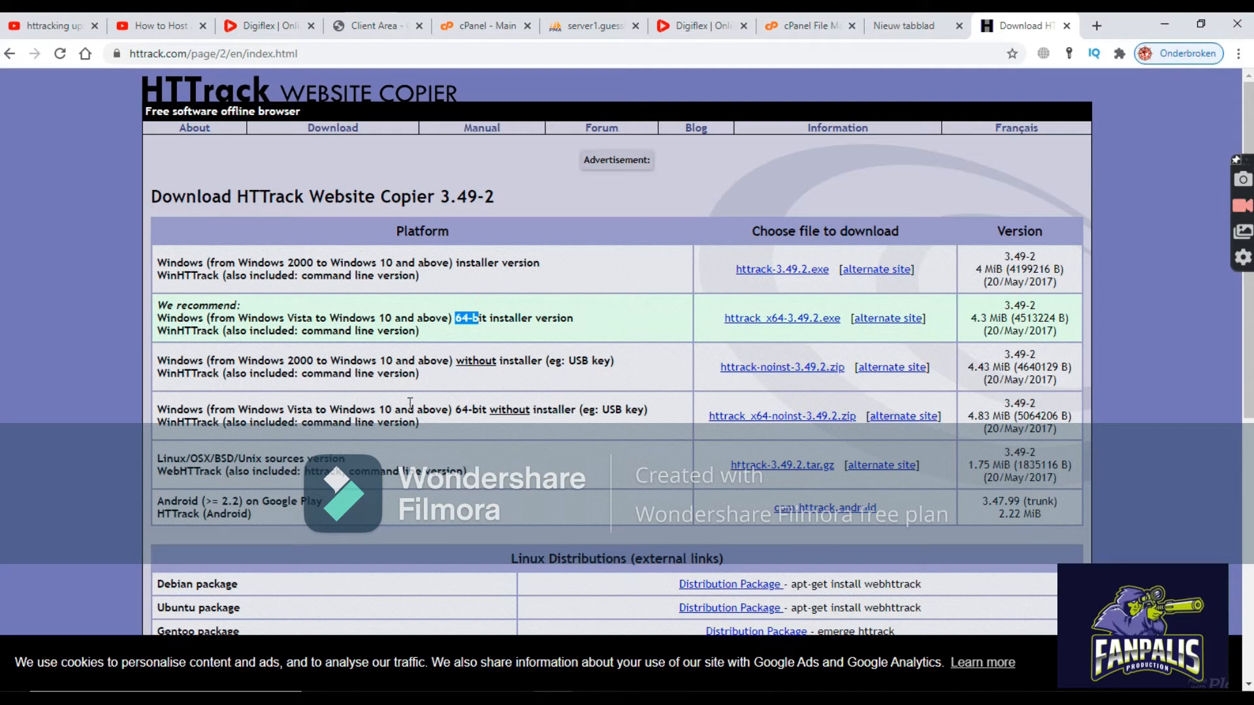
pyautogui.moveTo(456, 409); pyautogui.dragTo(487, 410)
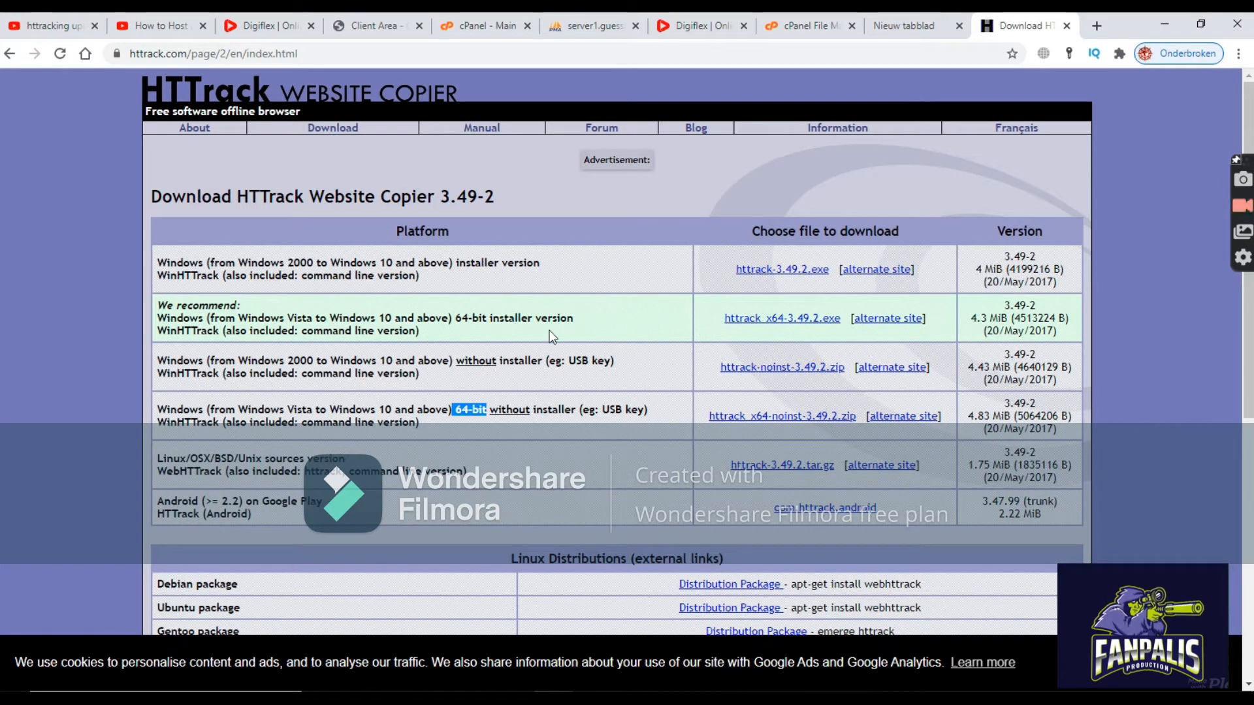
pyautogui.moveTo(574, 319); pyautogui.dragTo(457, 320)
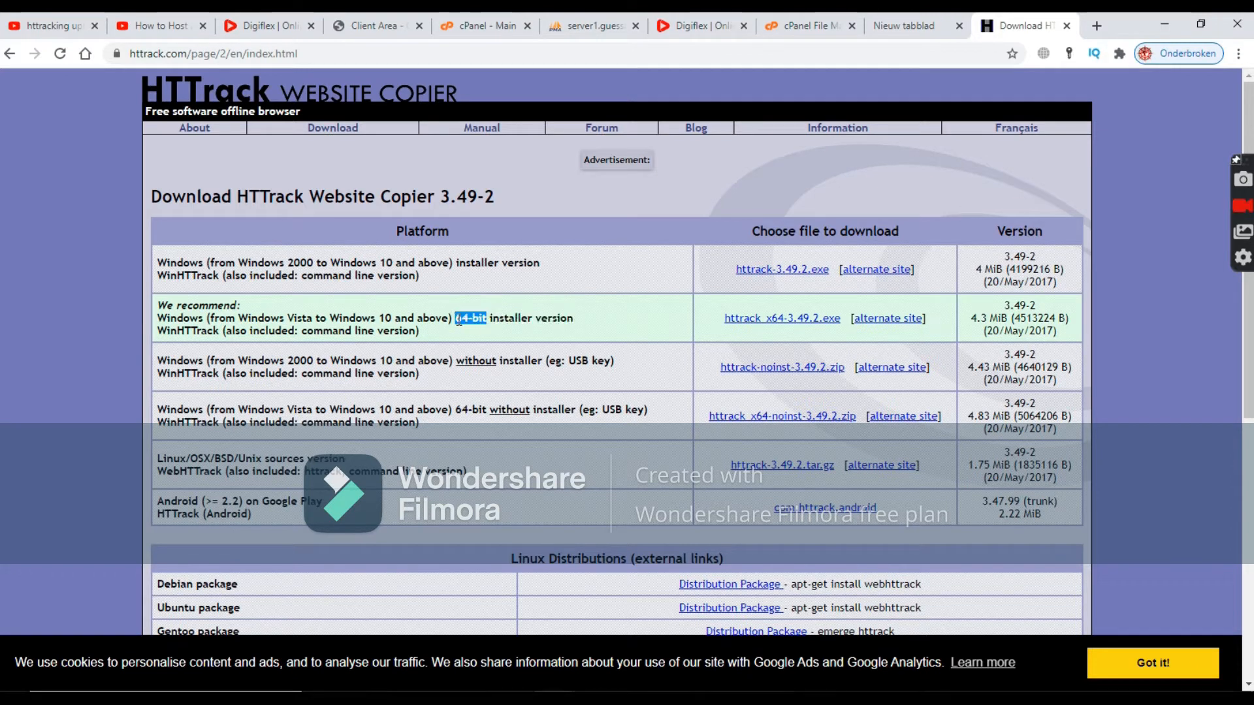
# Check the computer's system type in the Windows system information, and download the recommended 64-bit installer httrack_x64-3.49.2.exe.
pyautogui.press('super+Pause')
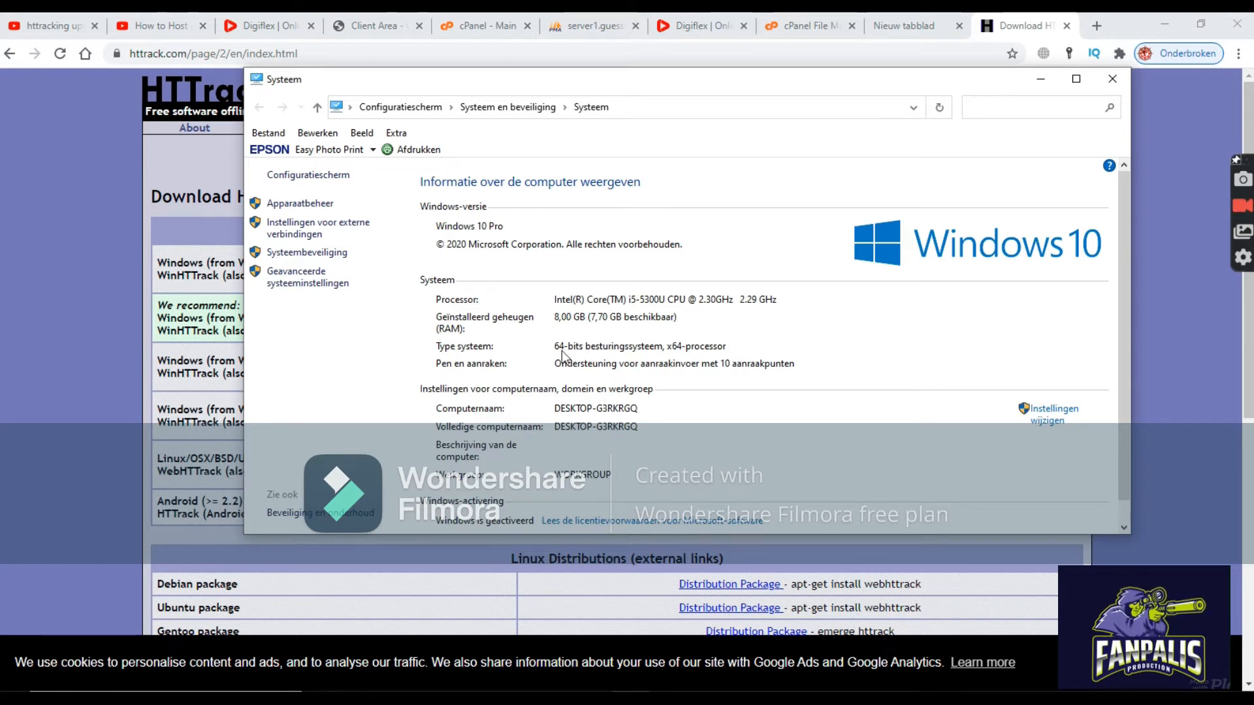
pyautogui.click(1112, 78)
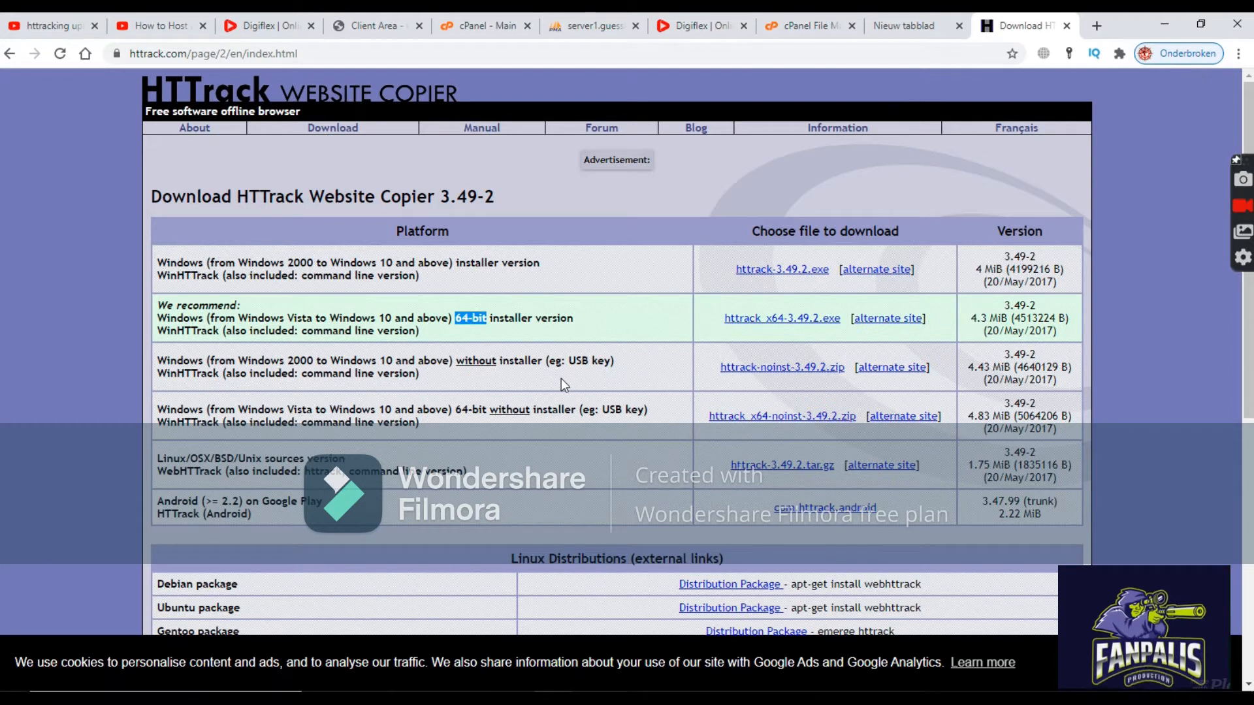
pyautogui.scroll(-1, 474, 336)
pyautogui.moveTo(157, 290); pyautogui.dragTo(495, 319)
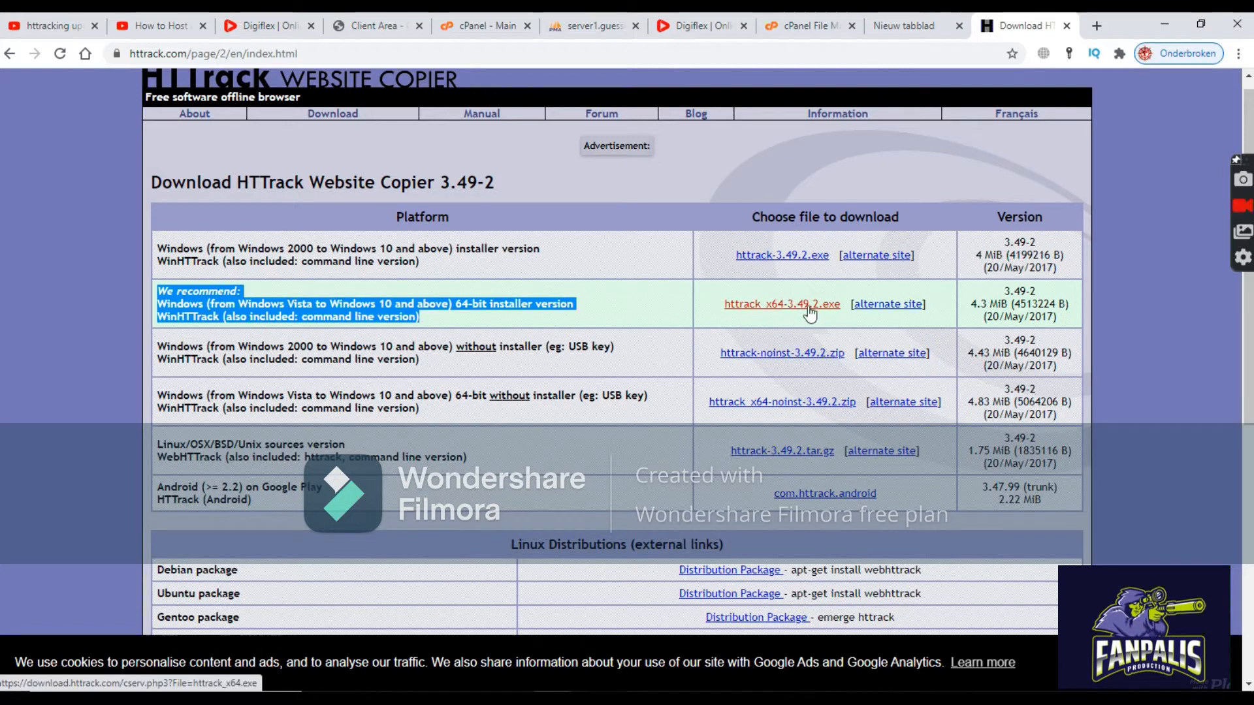
pyautogui.click(847, 305)
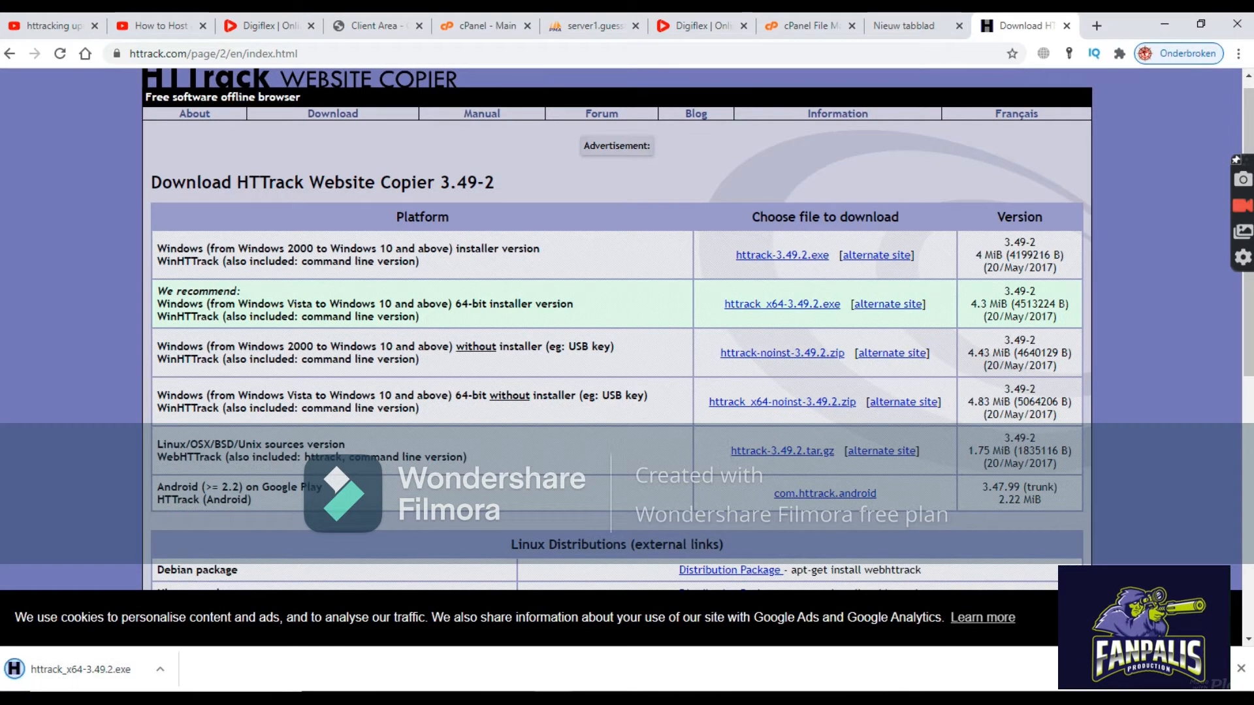
# Try to run httrack_x64-3.49.2.exe from the Downloads folder, and close the folder and the browser's downloads page.
pyautogui.click(1181, 668)
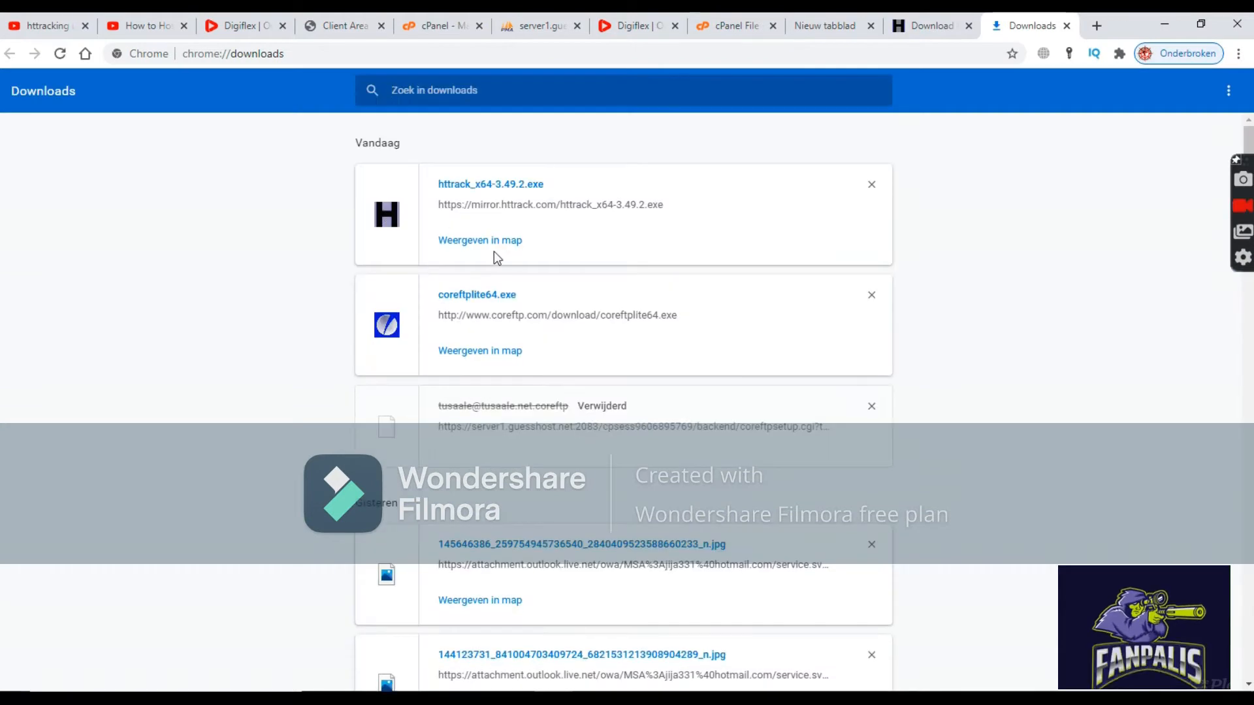
pyautogui.click(475, 241)
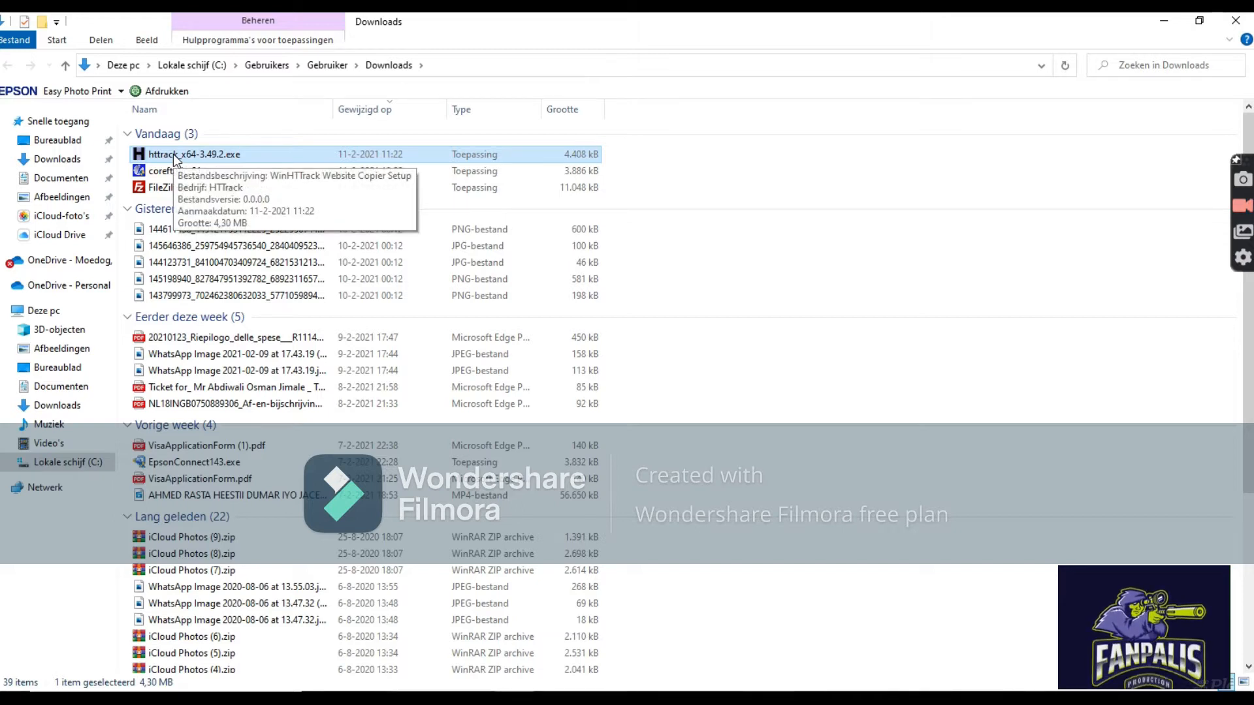
pyautogui.doubleClick(175, 159)
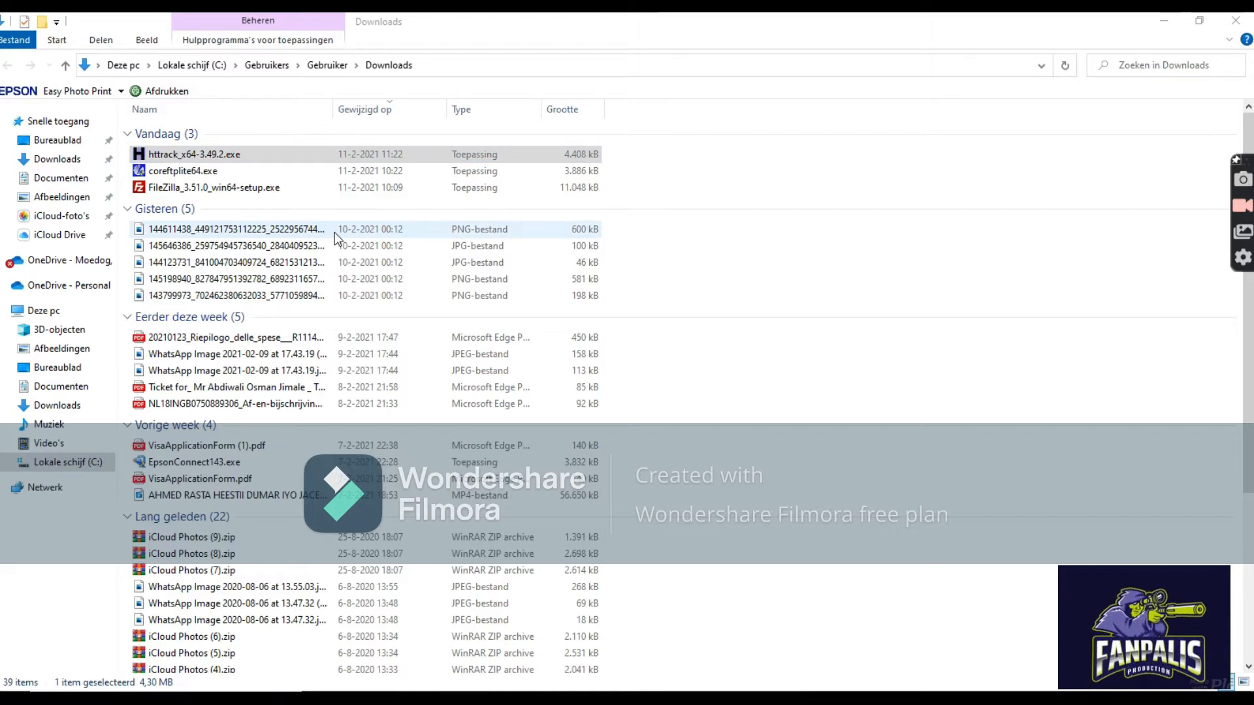
pyautogui.click(722, 461)
pyautogui.click(1235, 22)
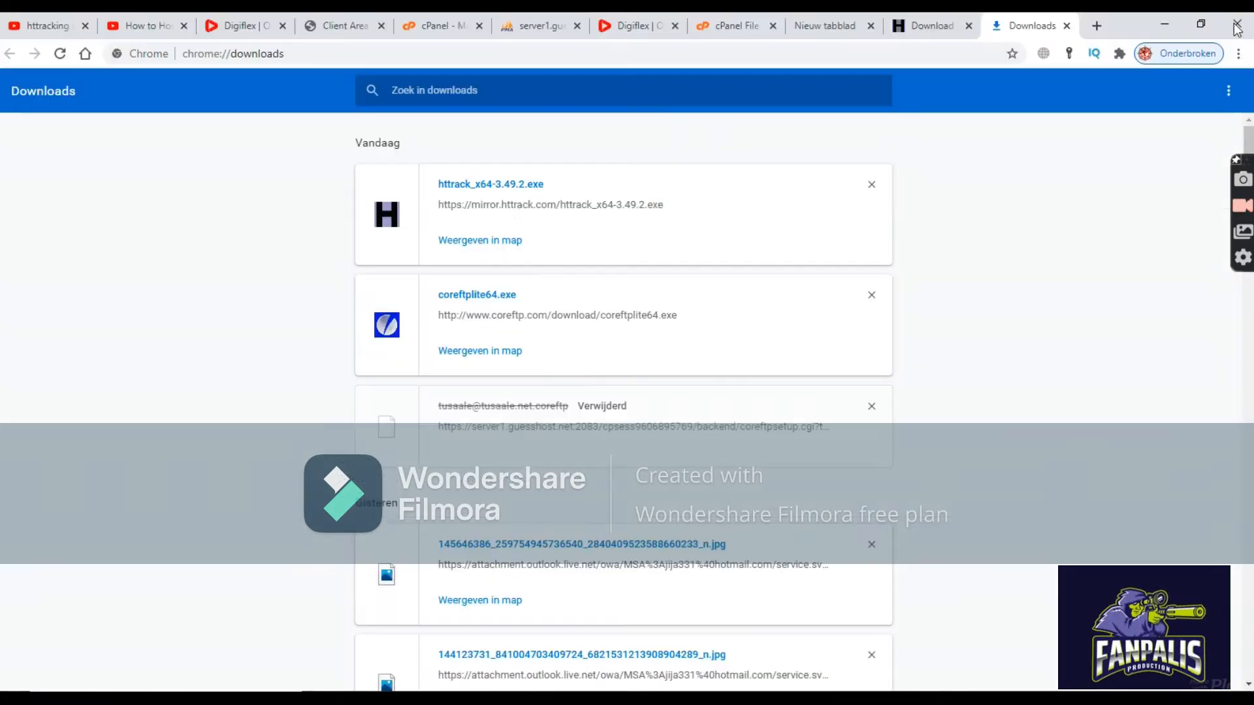
pyautogui.click(1067, 26)
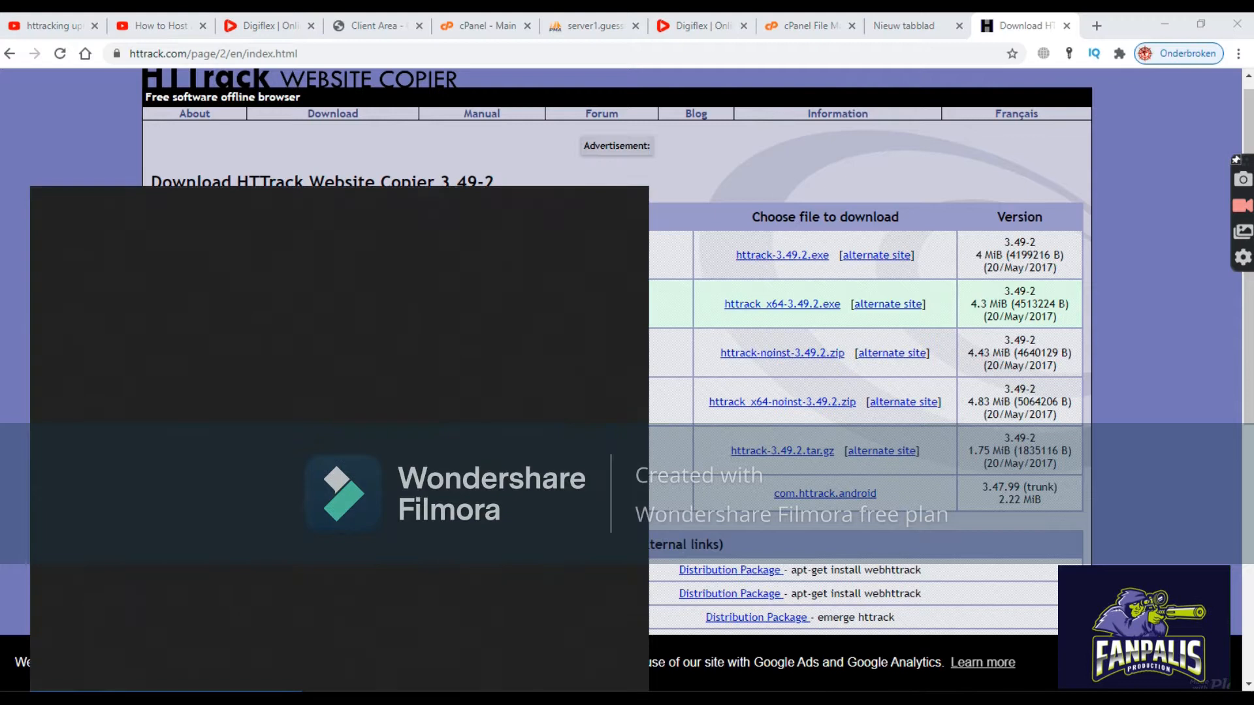
# Search Windows for "htt" and try to open the httrack_x64-3.49.2.exe installer.
pyautogui.click(165, 698)
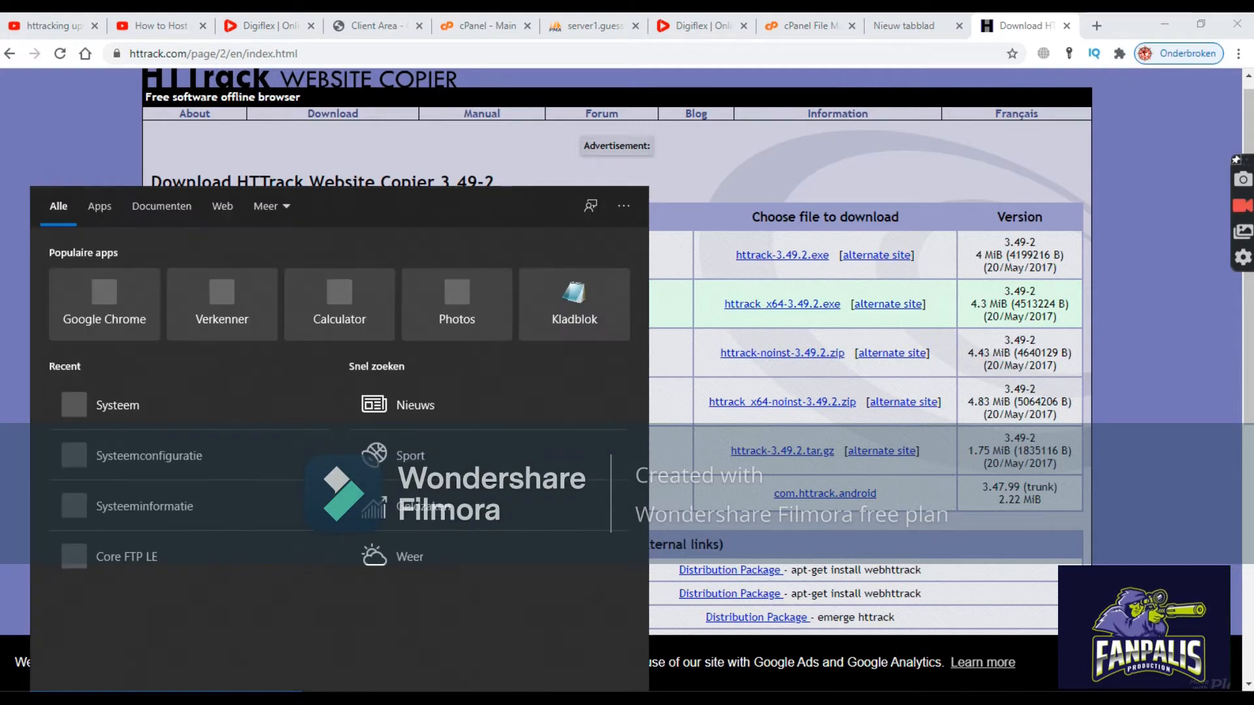
pyautogui.write('htt')
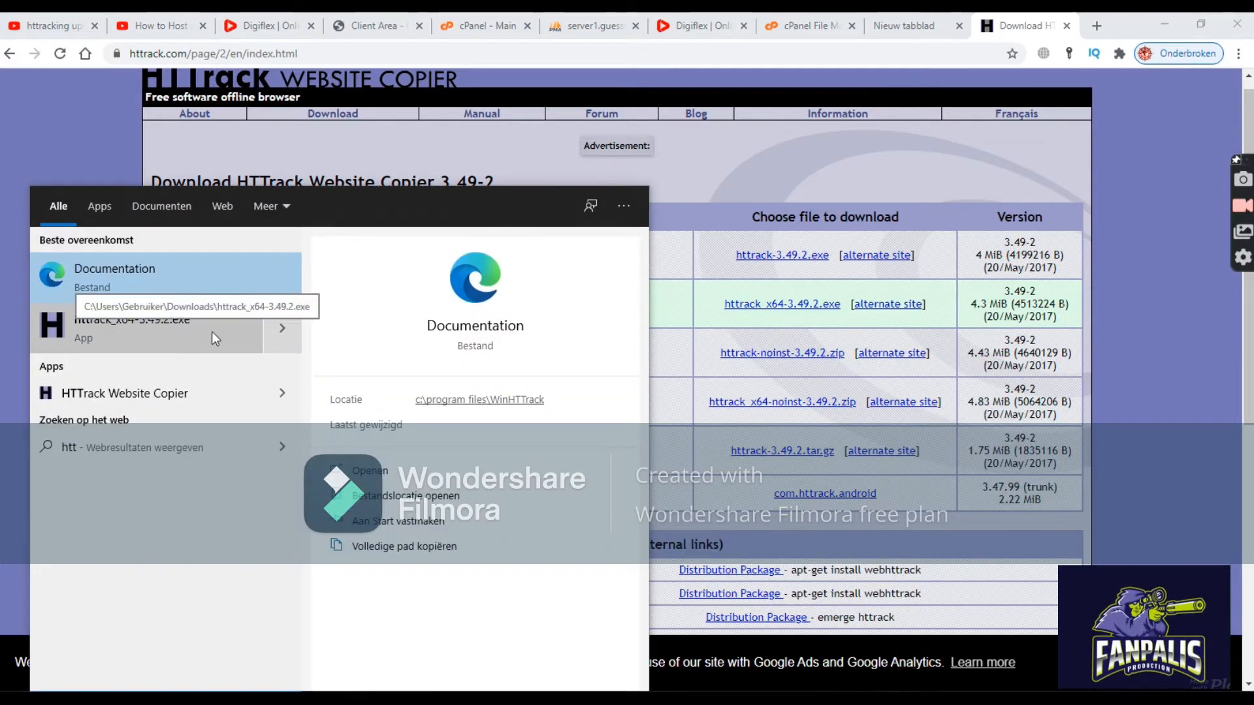
pyautogui.click(279, 334)
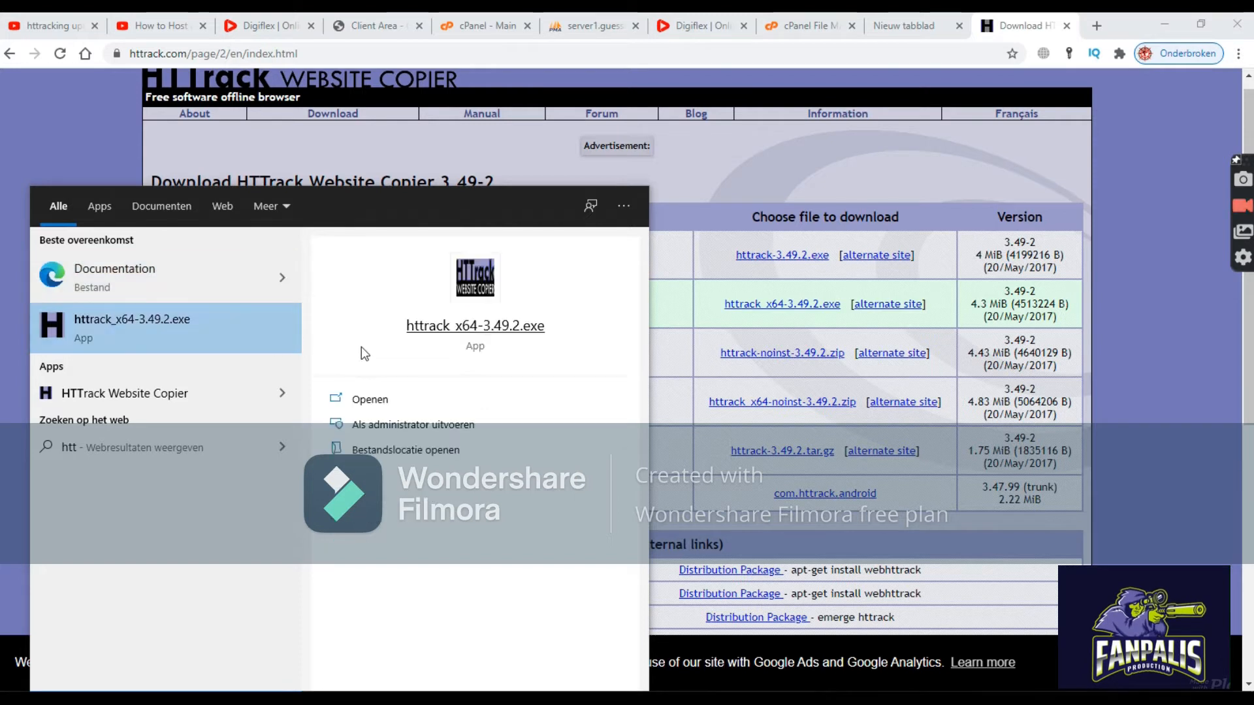
pyautogui.click(453, 329)
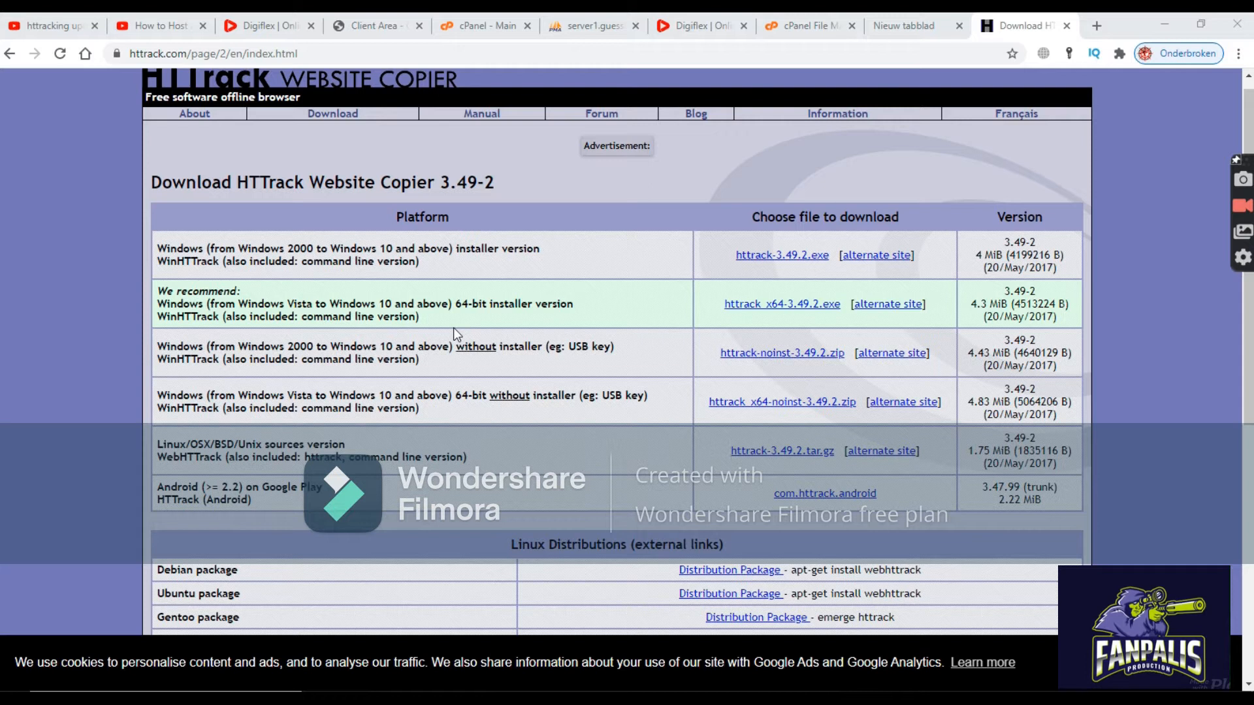
# Minimize the browser and launch HTTrack Website Copier from the desktop, exiting and reopening it once.
pyautogui.click(1164, 23)
pyautogui.doubleClick(491, 201)
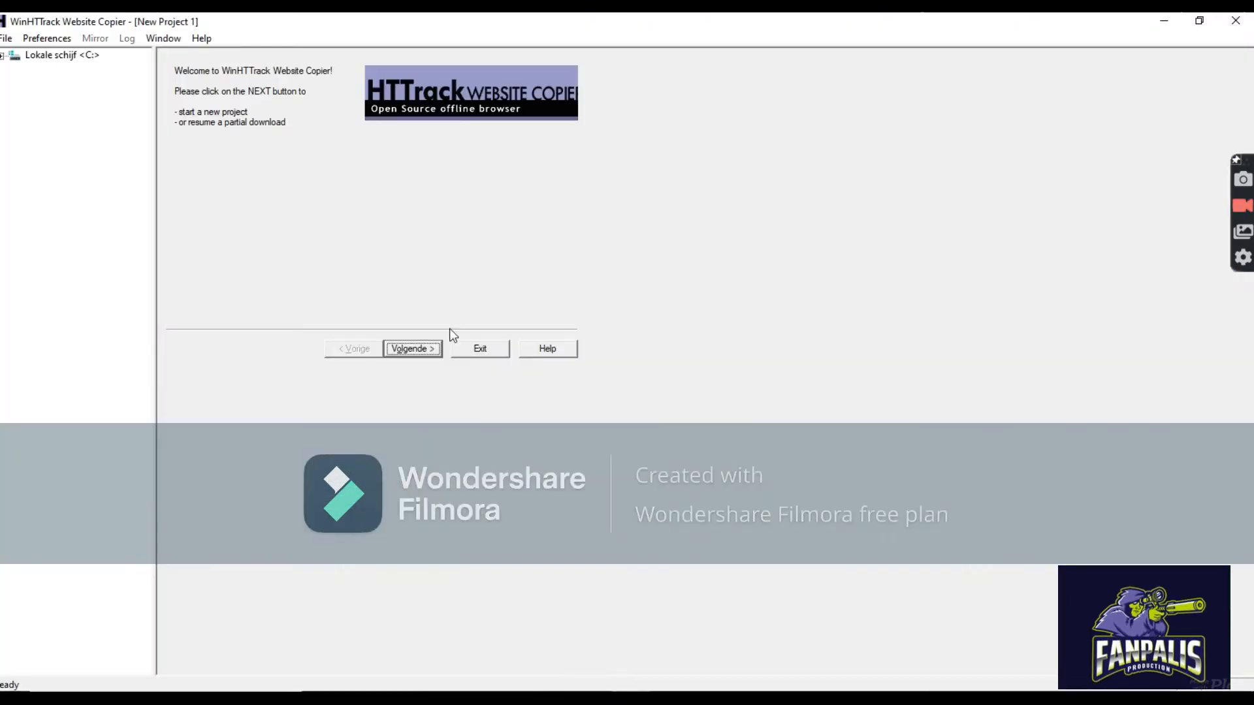
pyautogui.click(493, 348)
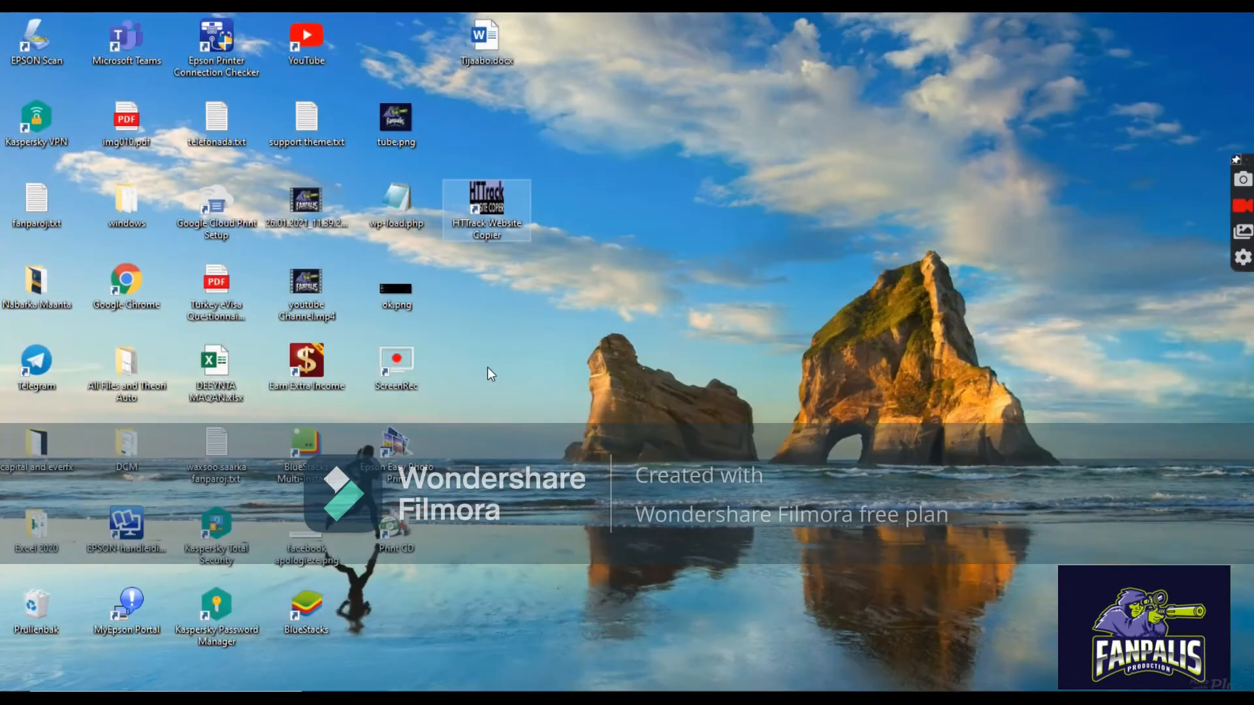
pyautogui.doubleClick(491, 206)
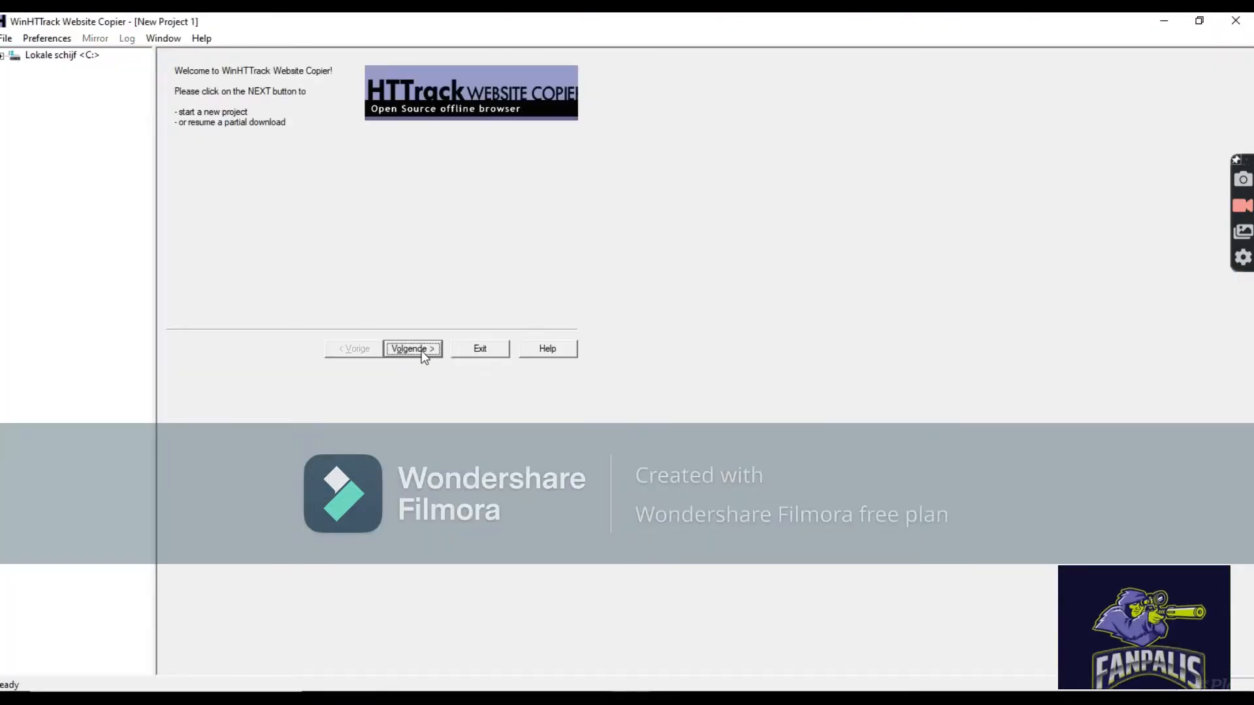
# Start a new website copy project and name it "Naqshada".
pyautogui.click(422, 350)
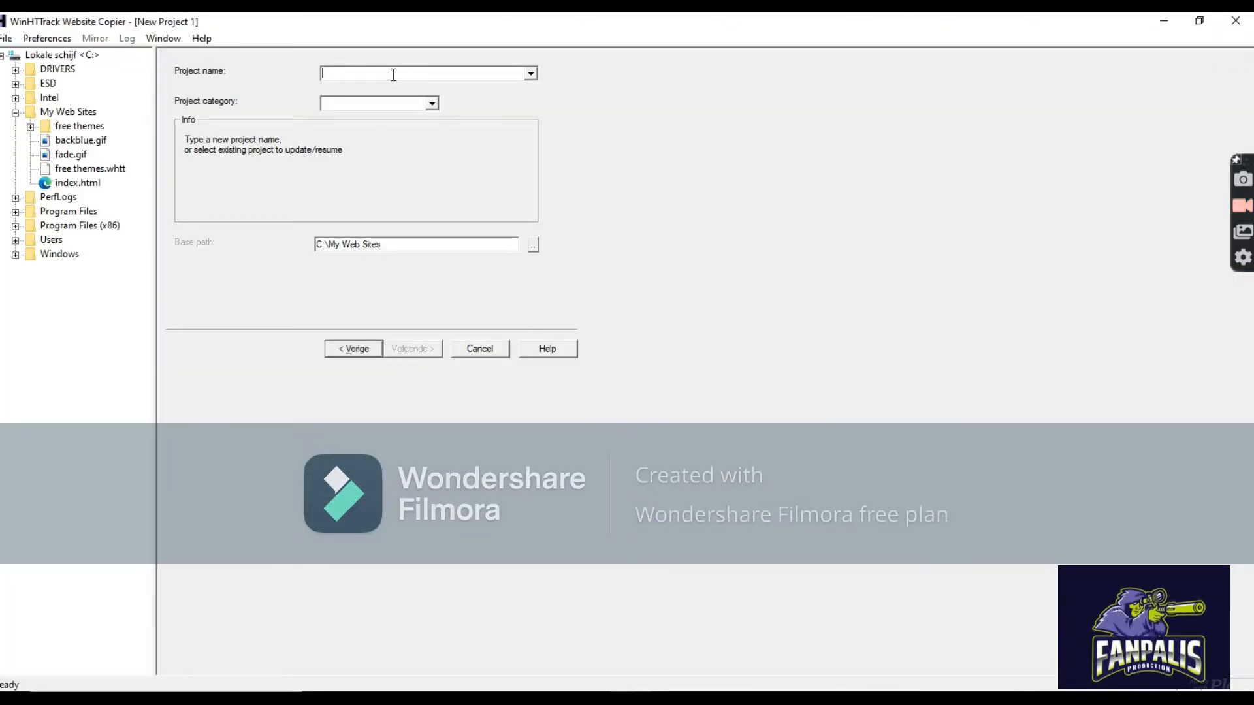
pyautogui.write('wada')
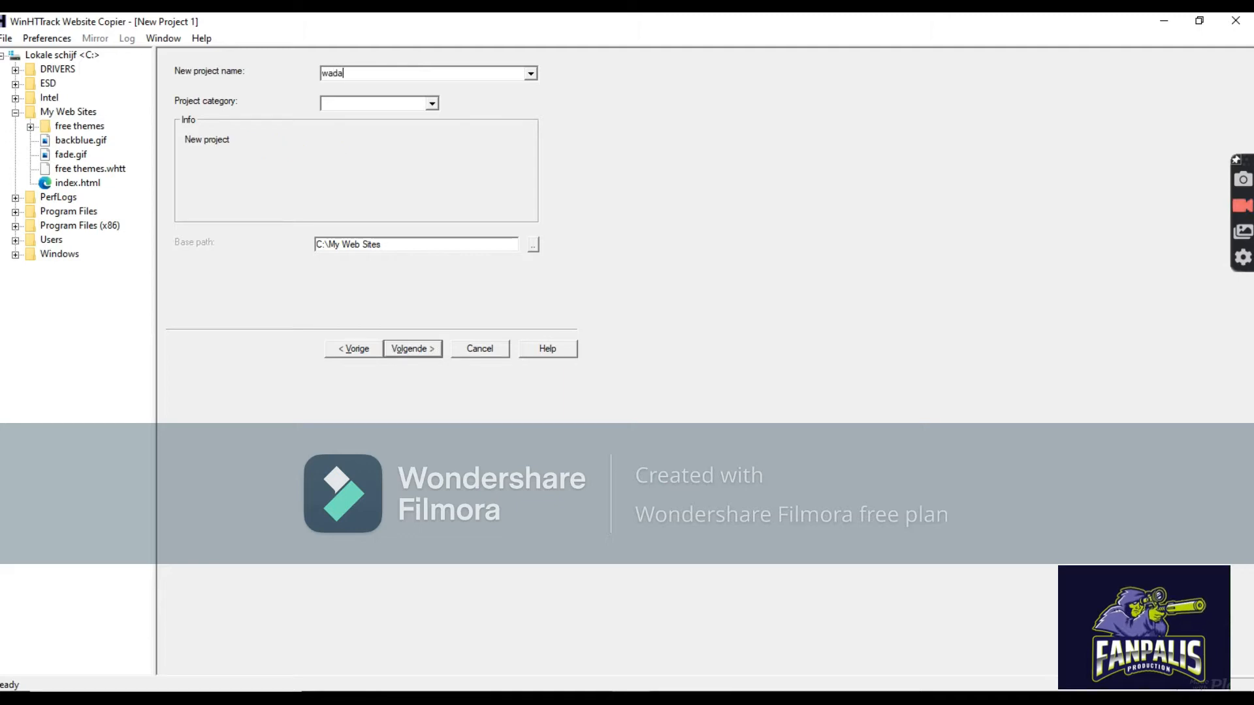
pyautogui.press('BackSpace')
pyautogui.press('BackSpace')
pyautogui.press('BackSpace')
pyautogui.press('BackSpace')
pyautogui.write('l')
pyautogui.press('BackSpace')
pyautogui.write('l')
pyautogui.press('BackSpace')
pyautogui.write('Naqshada')
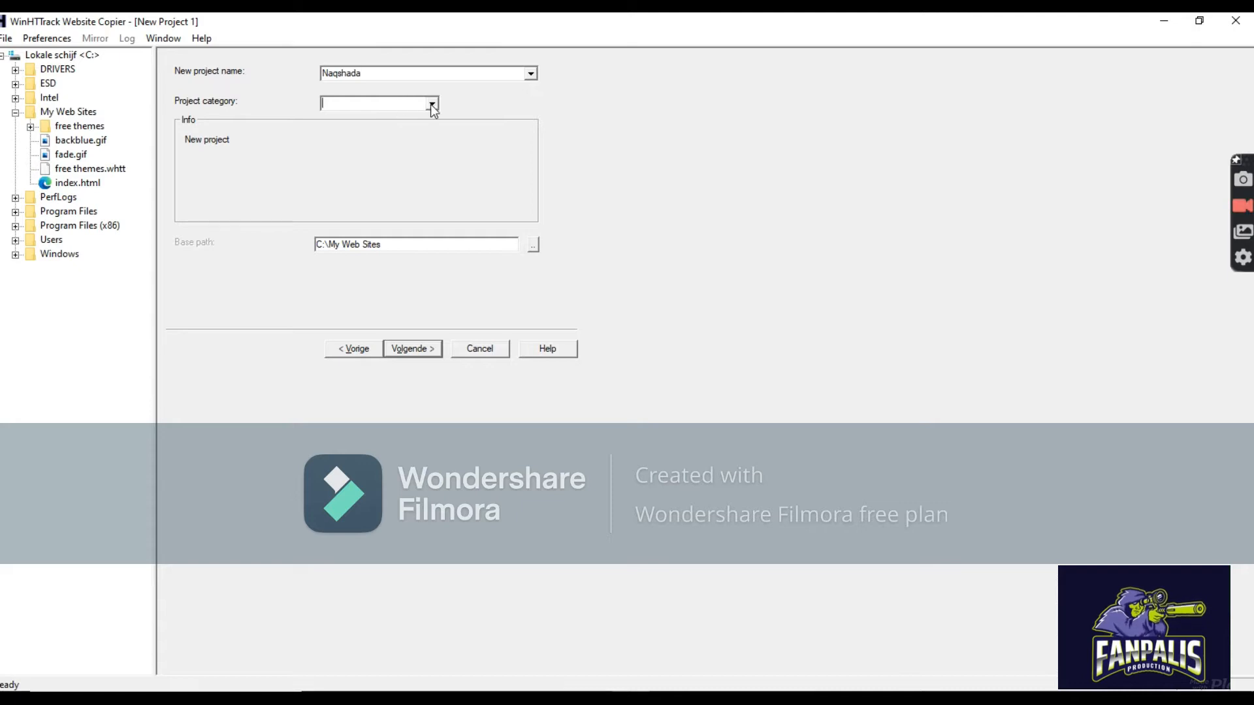
pyautogui.click(431, 105)
pyautogui.click(484, 111)
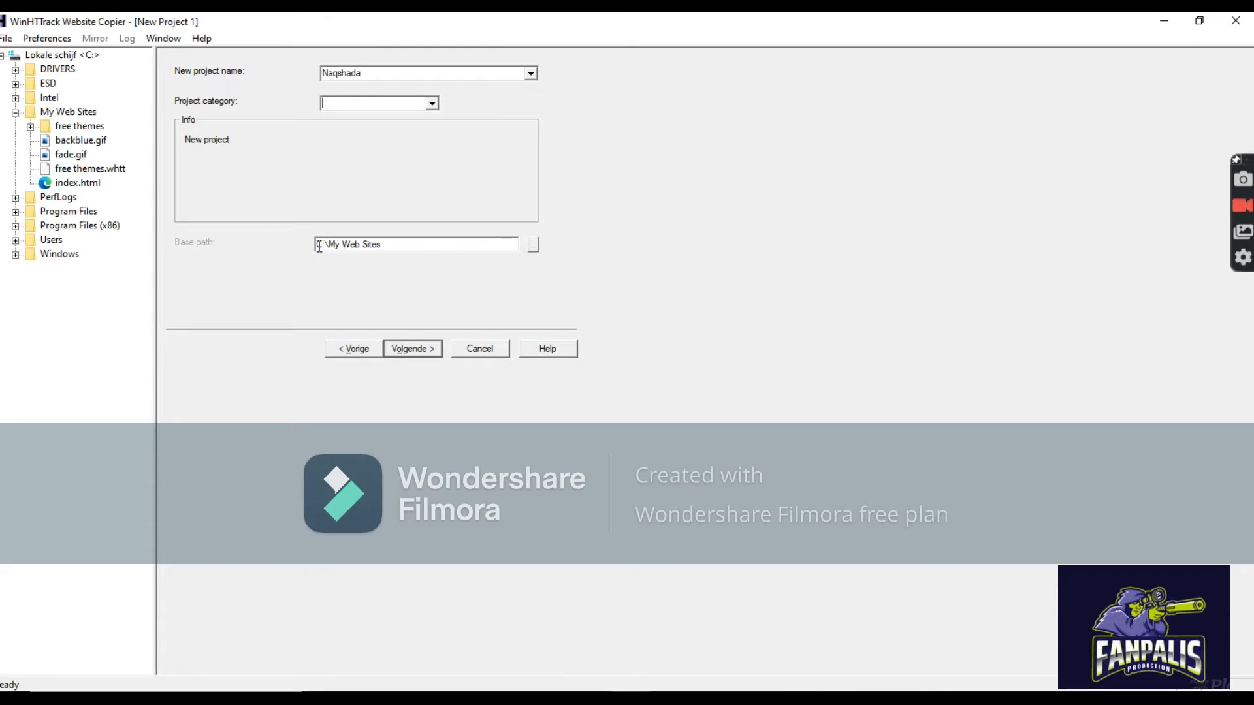
# Set the project's base path to the Desktop folder (Bureaublad) and continue to the mirroring mode settings.
pyautogui.moveTo(335, 246); pyautogui.dragTo(374, 246)
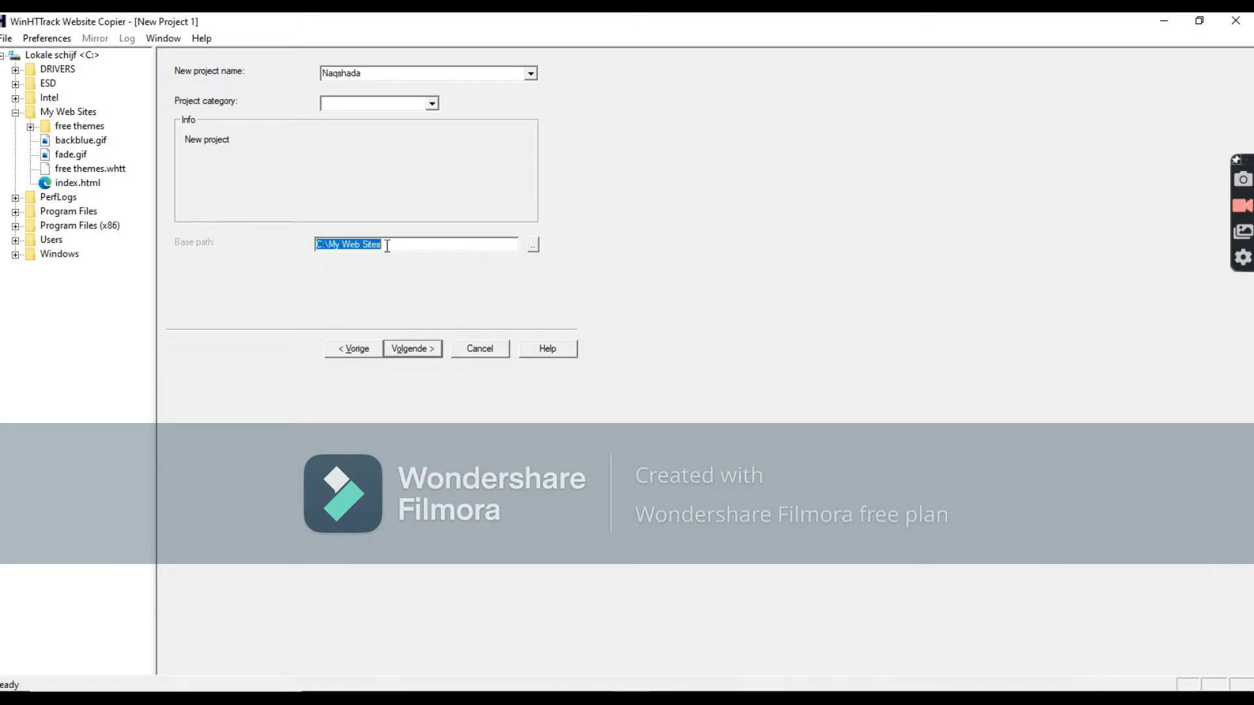
pyautogui.click(534, 245)
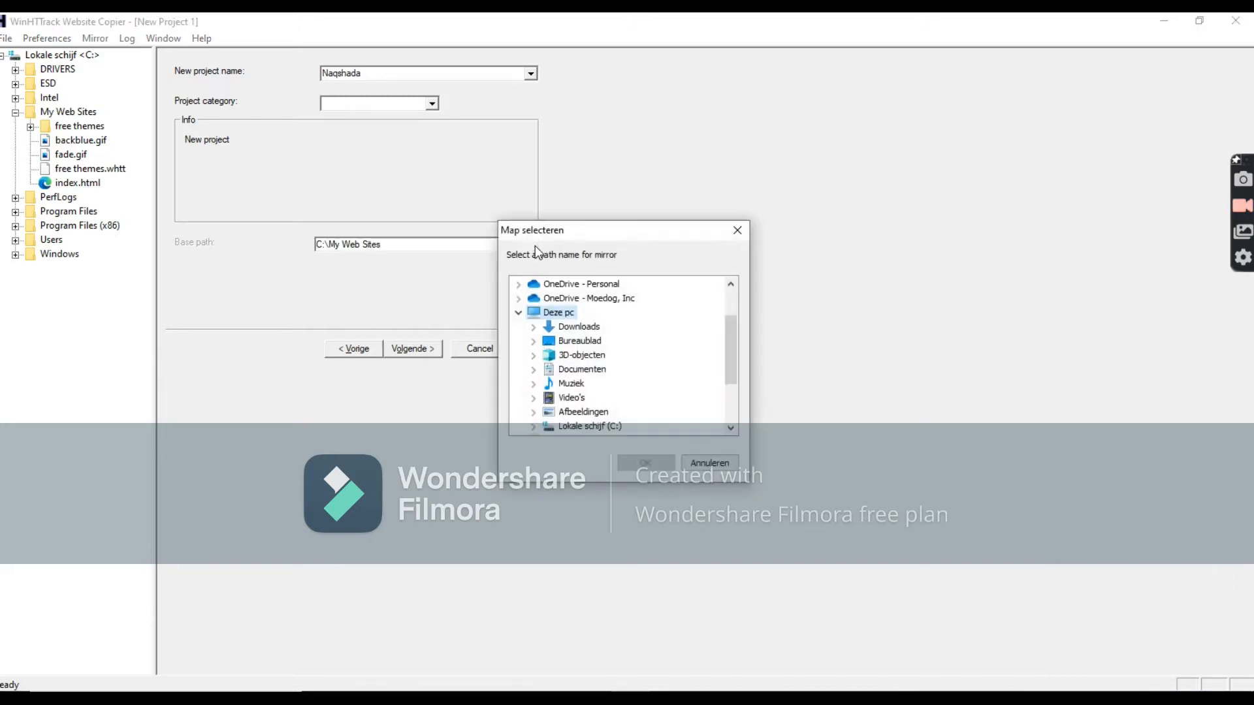
pyautogui.click(586, 342)
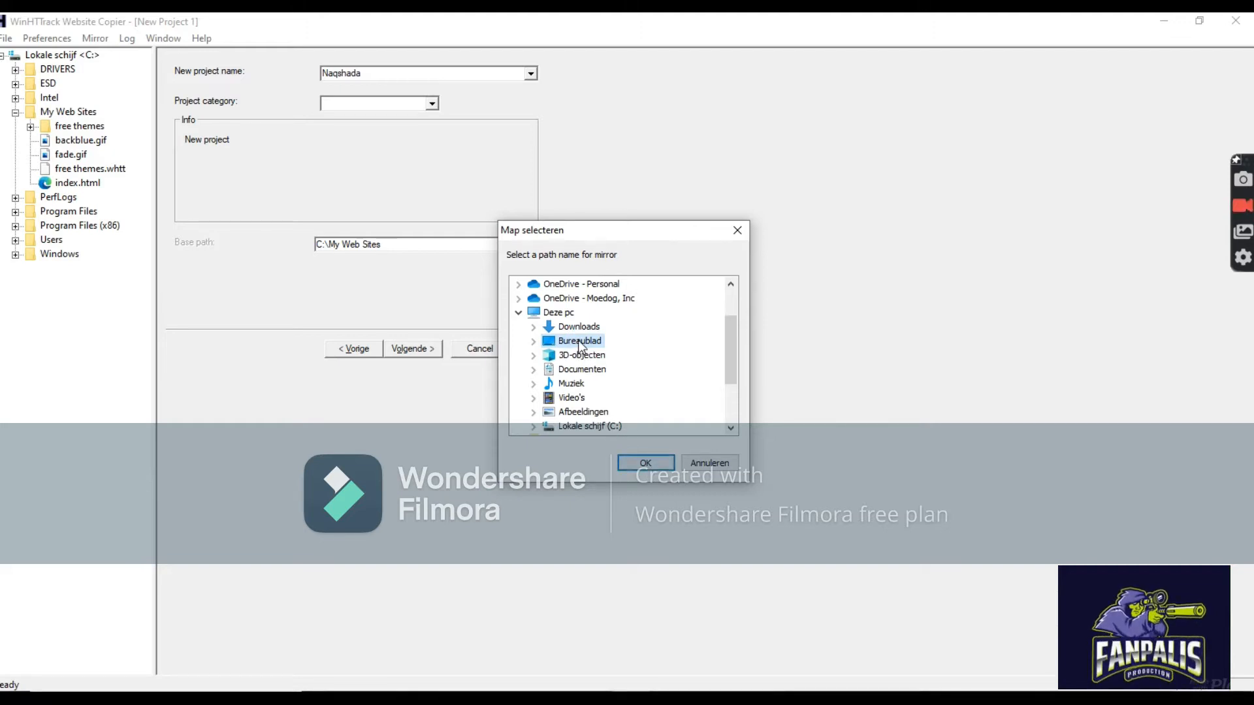
pyautogui.click(646, 464)
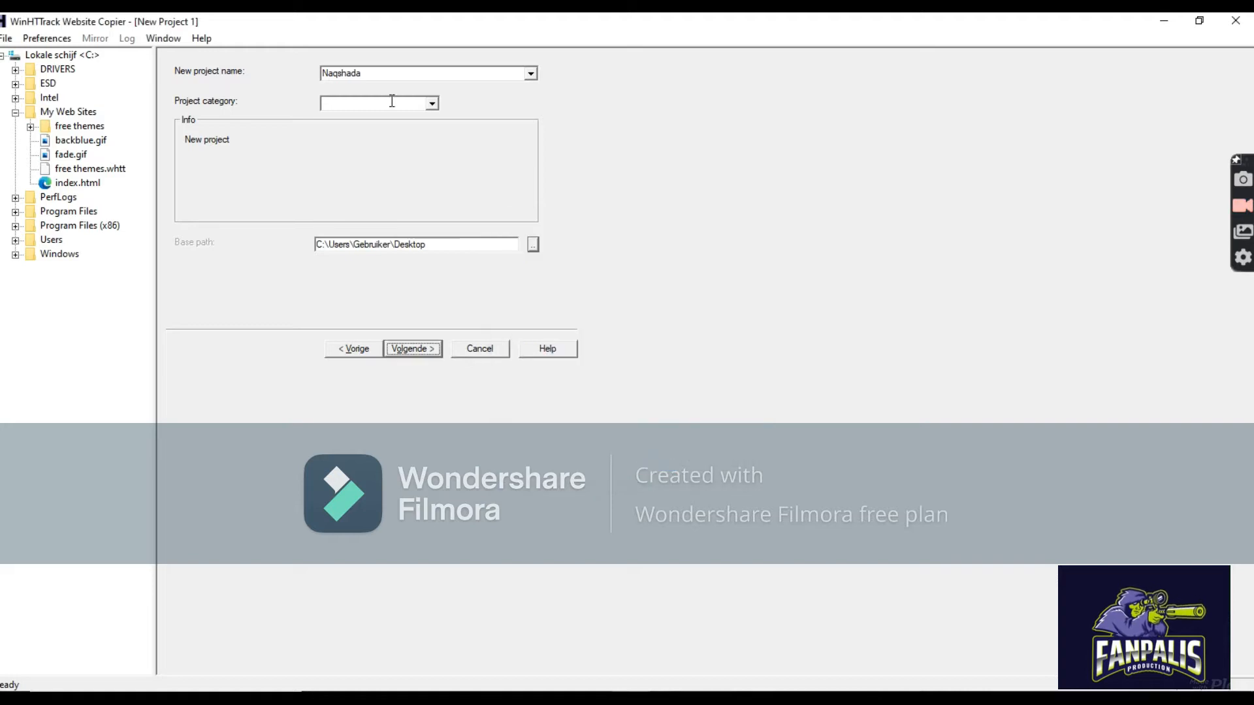
pyautogui.click(418, 348)
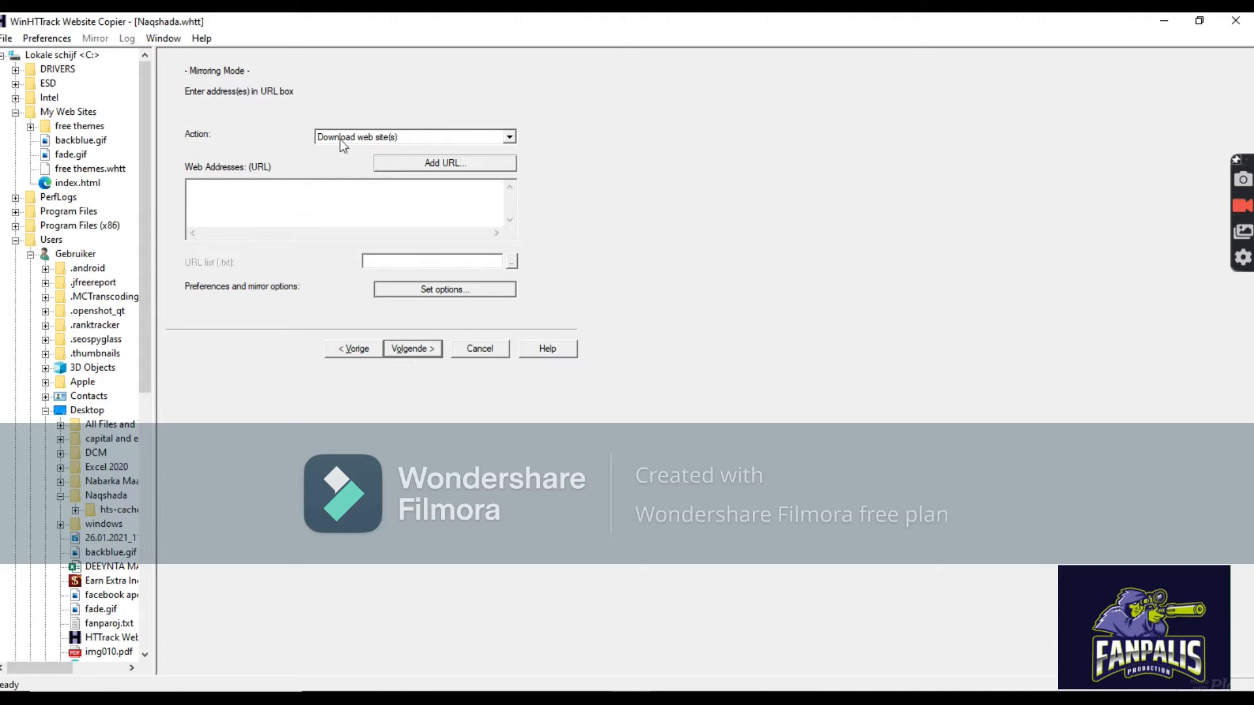
# Switch to the Chrome window with the HTTrack download page, and close that page and the empty new tab.
pyautogui.moveTo(473, 698)
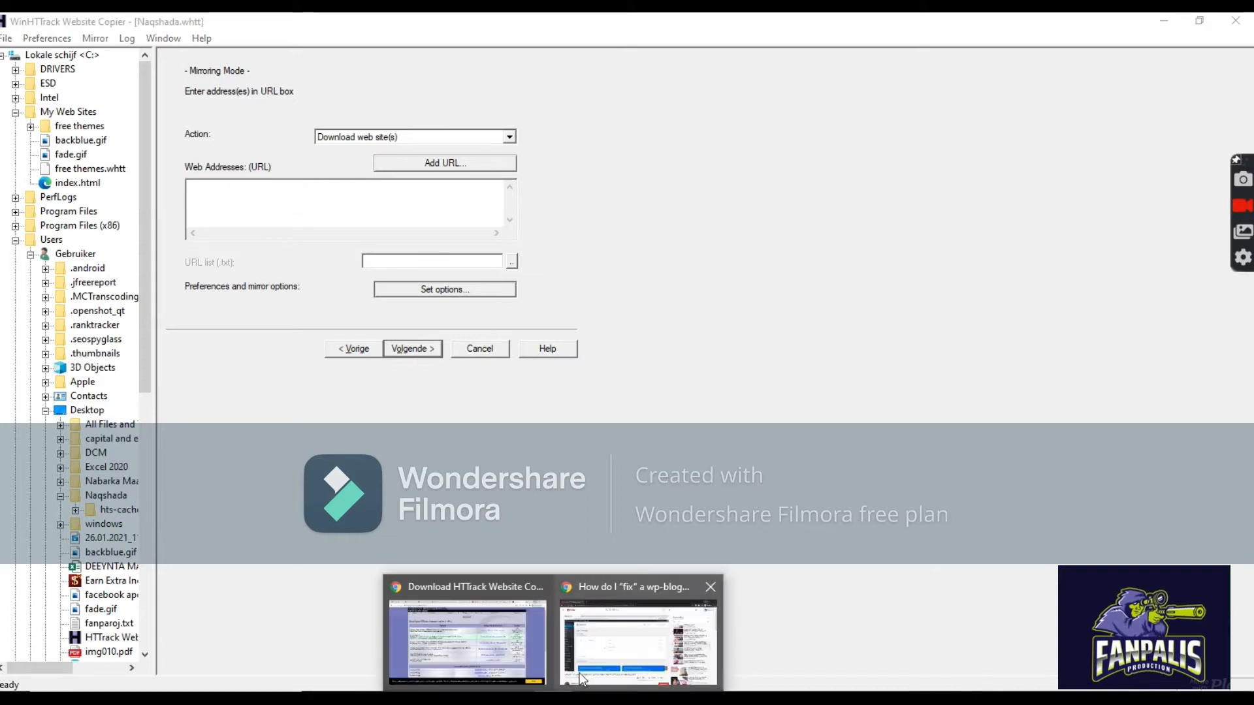
pyautogui.click(479, 644)
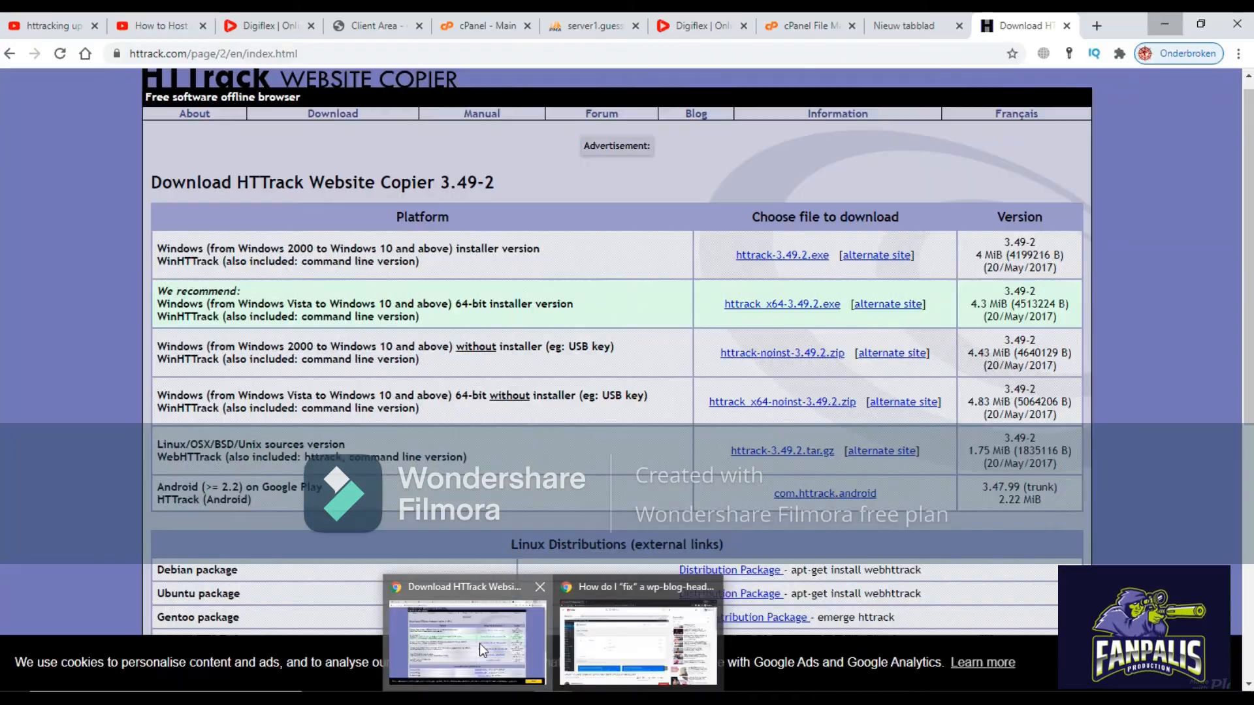
pyautogui.click(1066, 26)
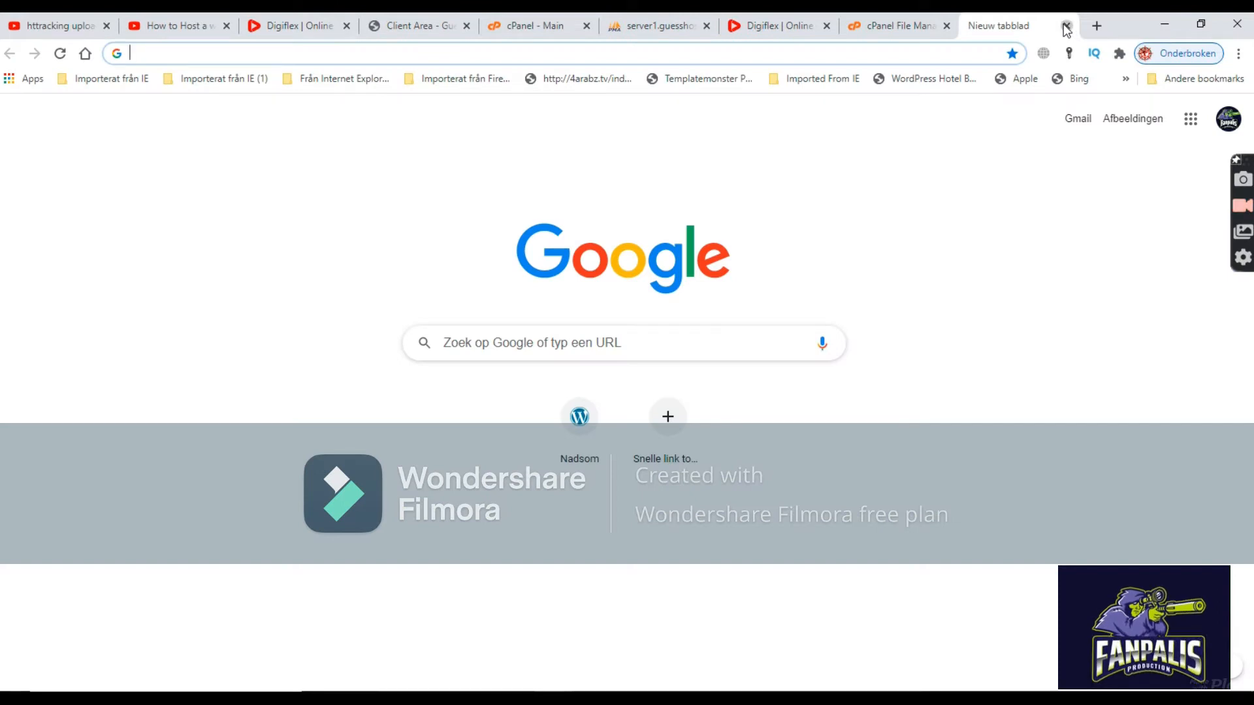
pyautogui.click(1066, 28)
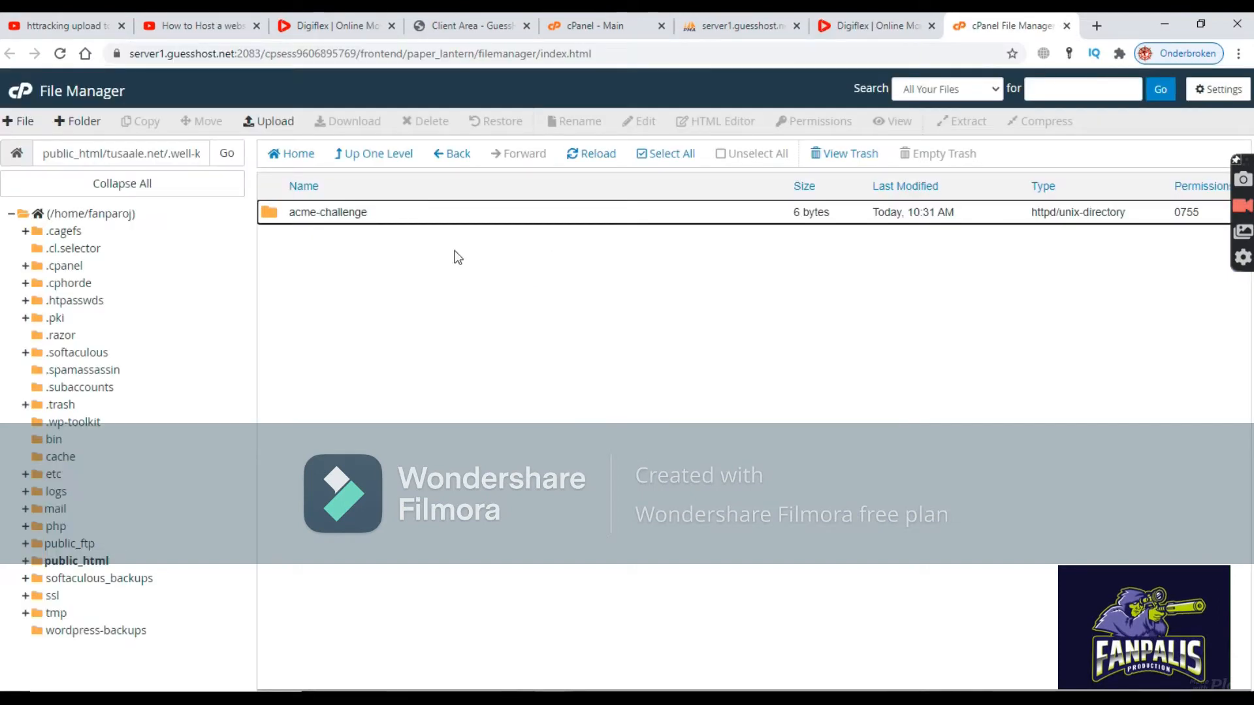
pyautogui.click(362, 261)
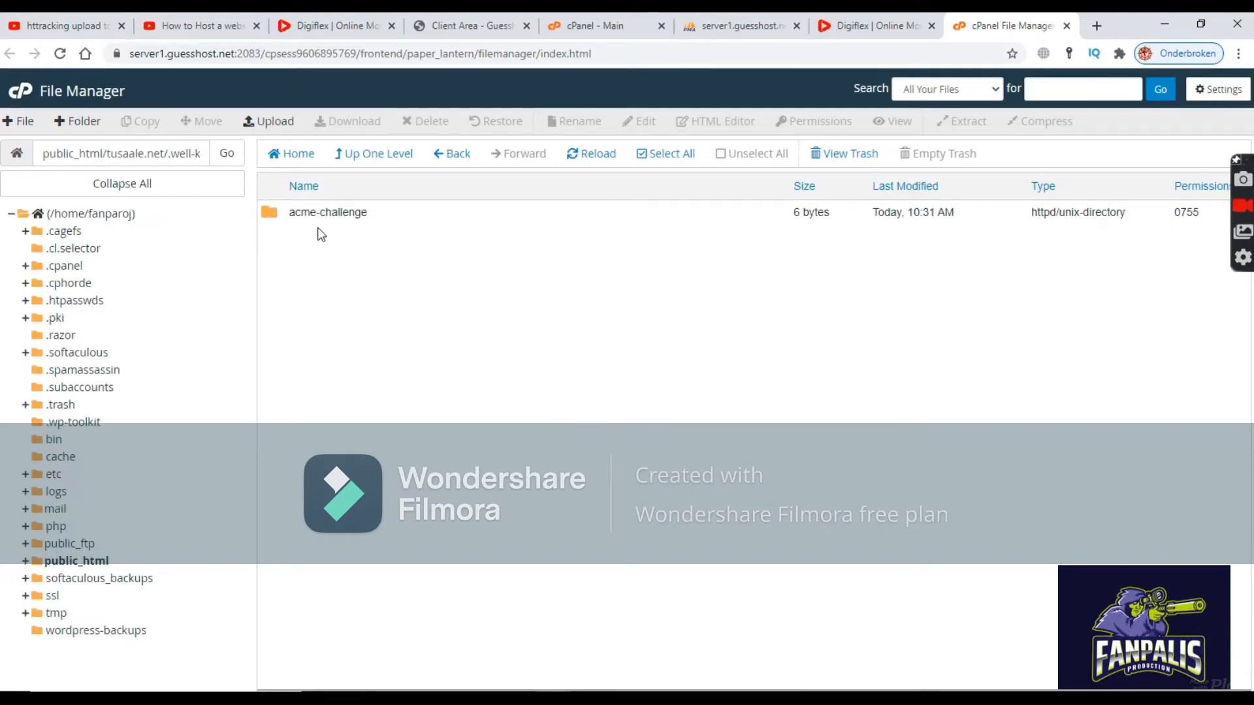
# Go up from the .well-known folder to public_html and reopen the tusaale.net folder.
pyautogui.click(370, 169)
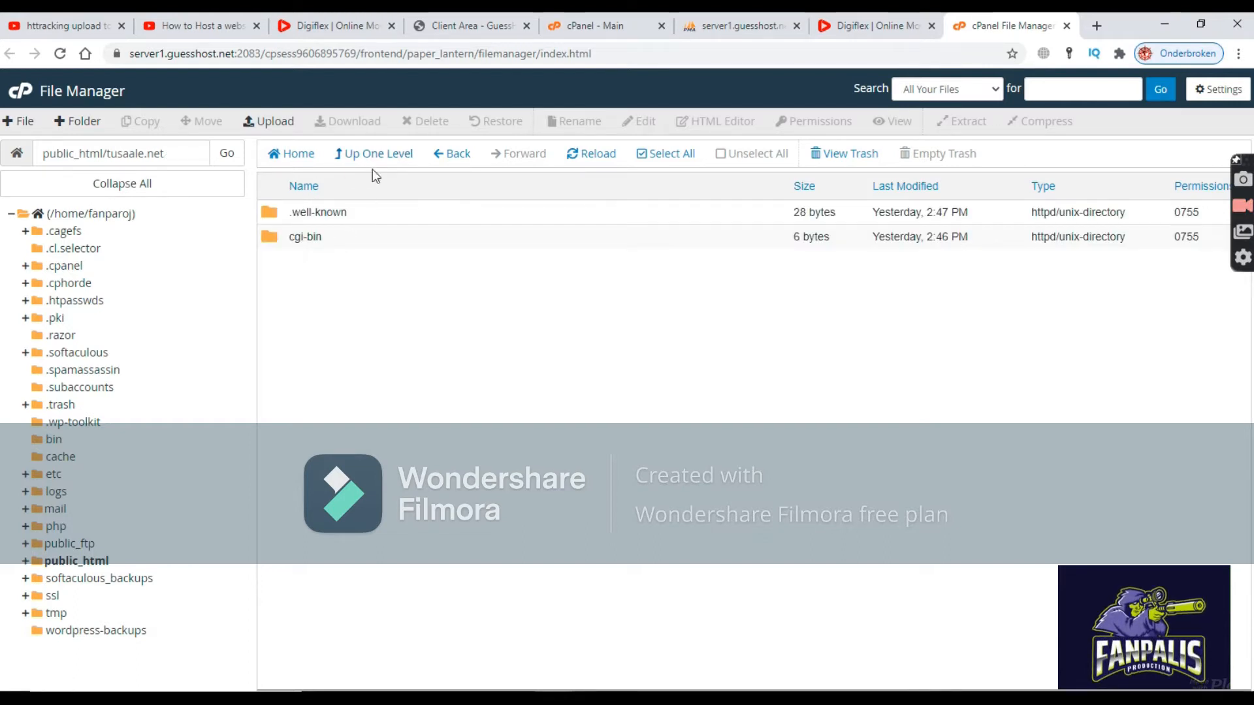
pyautogui.click(377, 162)
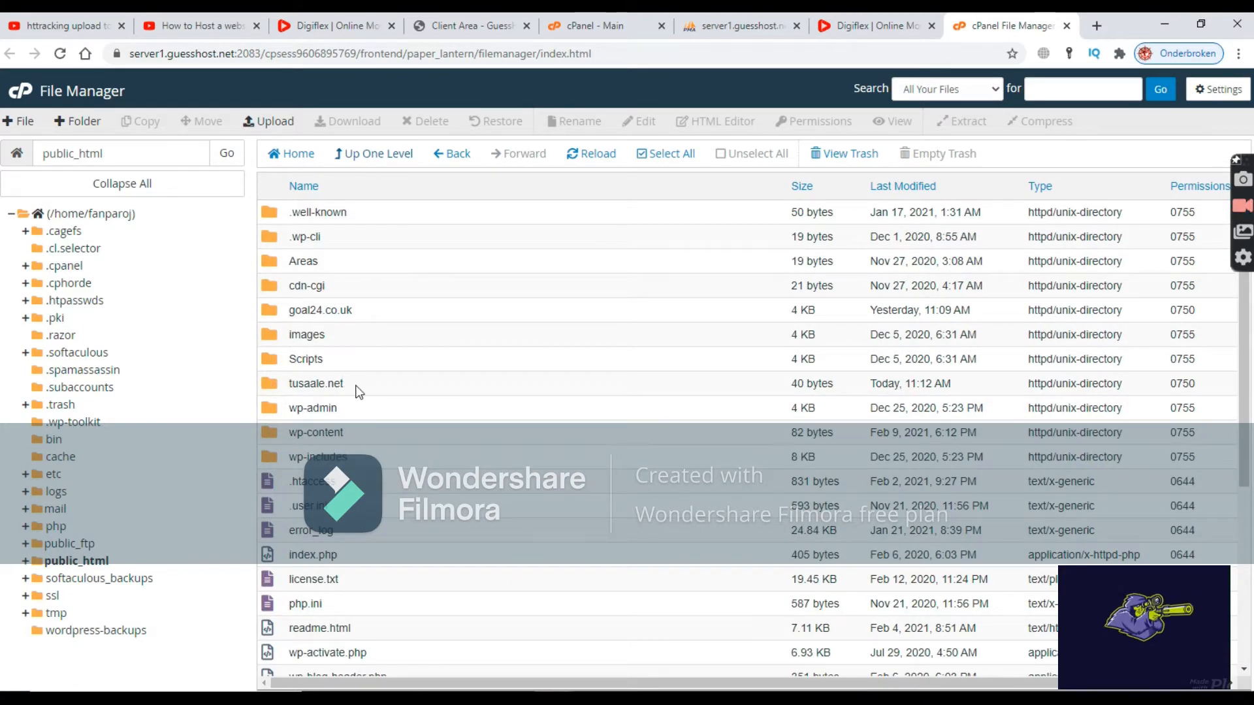
pyautogui.click(275, 384)
pyautogui.doubleClick(275, 384)
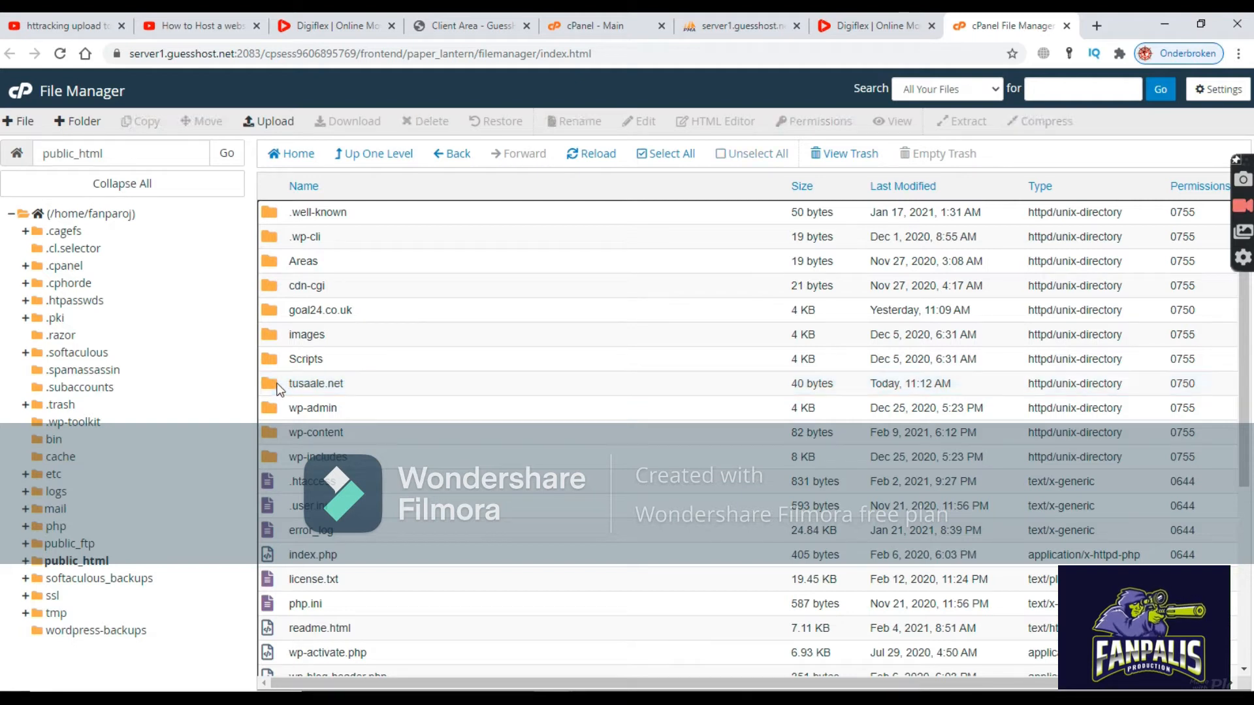
# Check tusaale.net in a new incognito window, and close that window.
pyautogui.click(1241, 54)
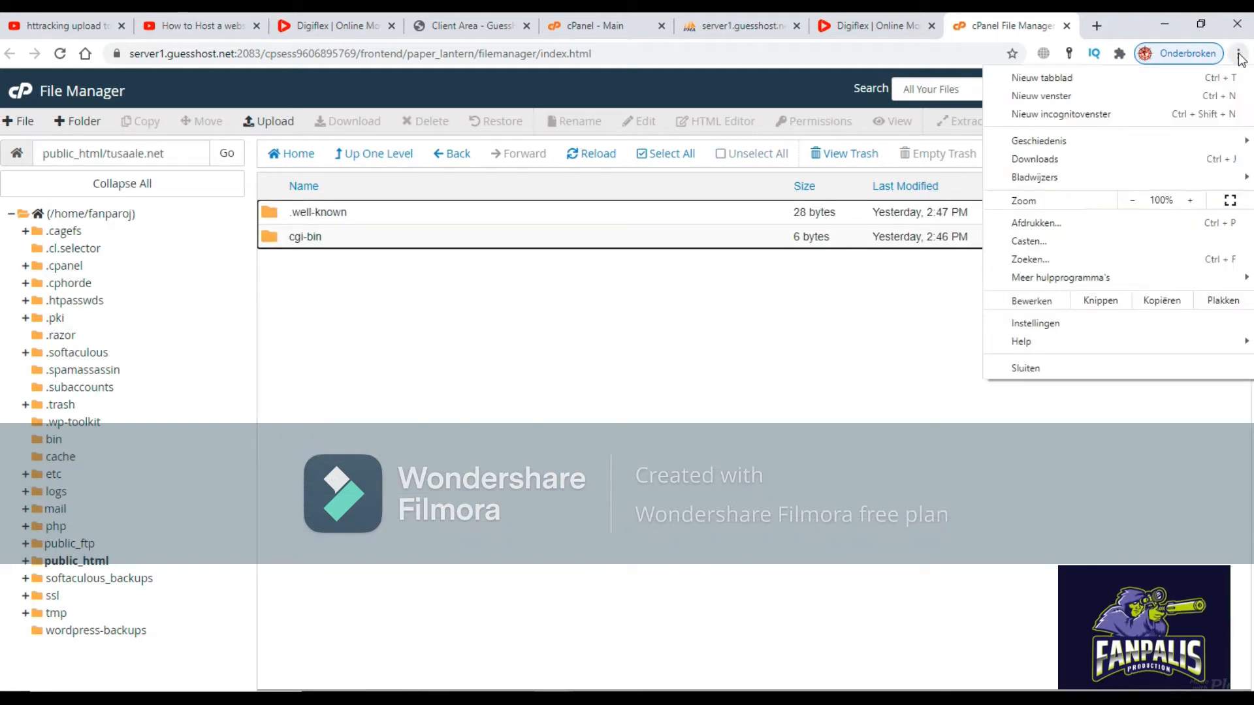
pyautogui.click(1138, 115)
pyautogui.write('tusaale.net')
pyautogui.press('Return')
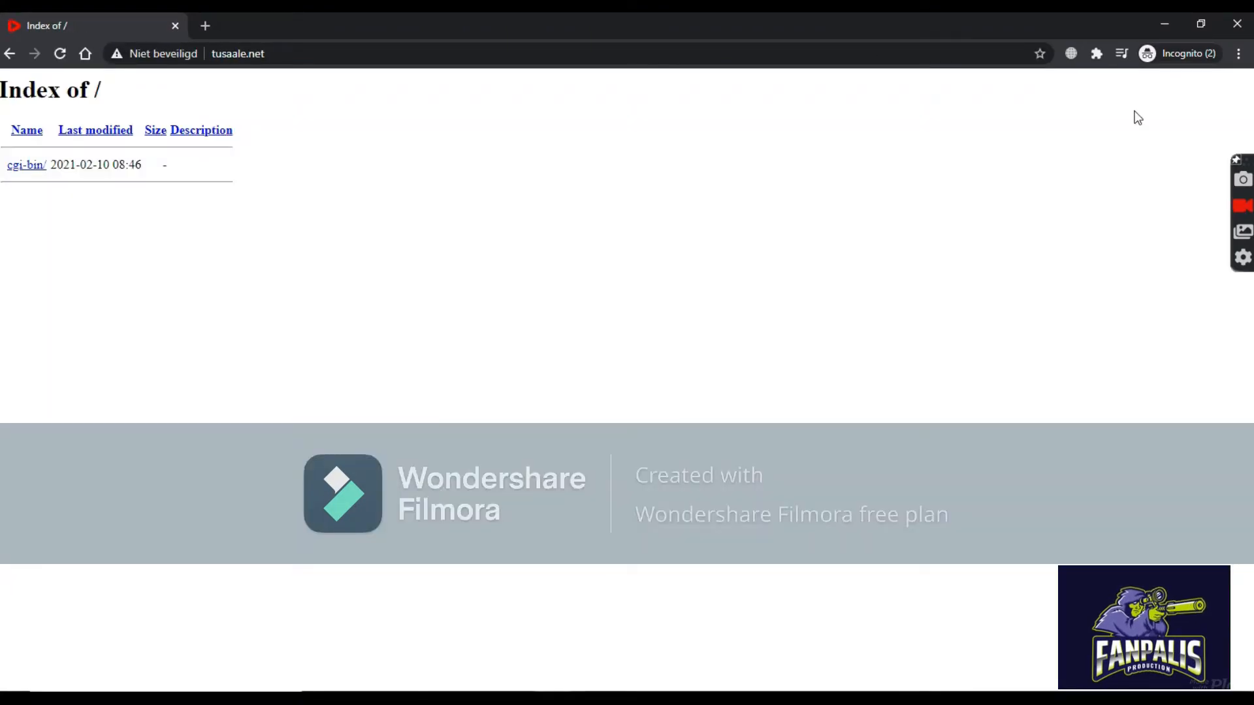
pyautogui.click(1236, 25)
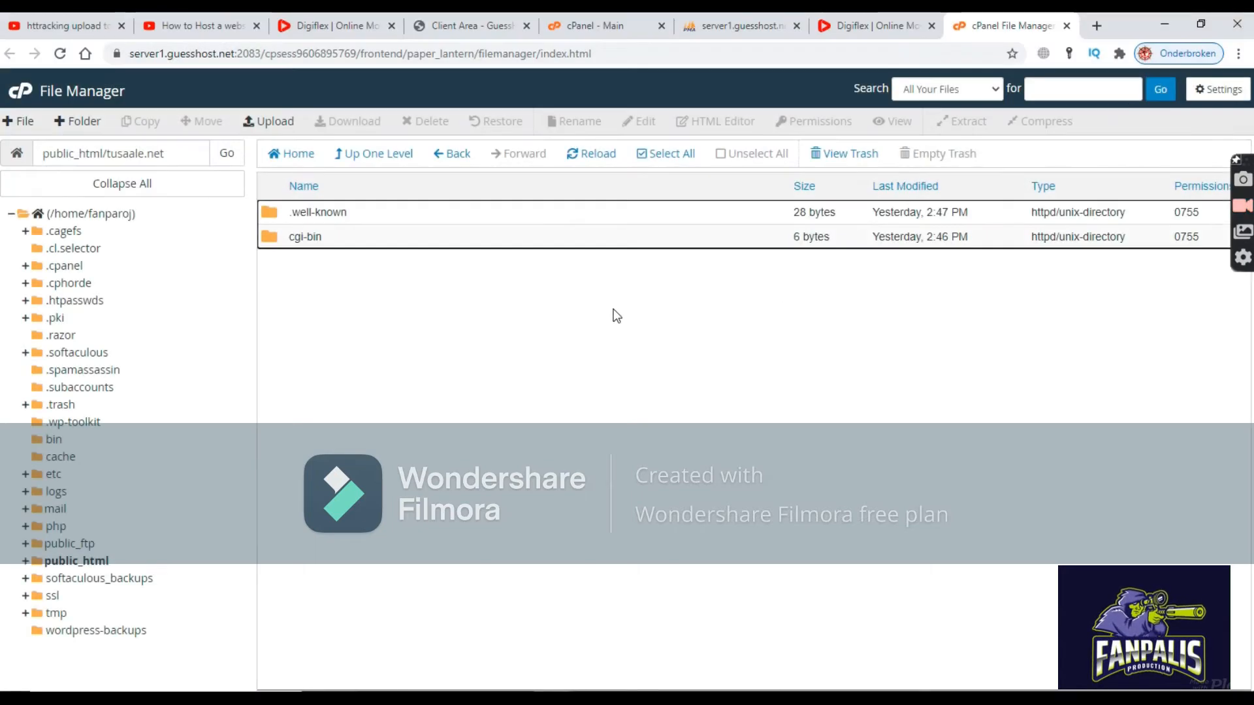
# Copy the web address of the Digiflex demo site, digiflex.themezinho.net.
pyautogui.click(864, 25)
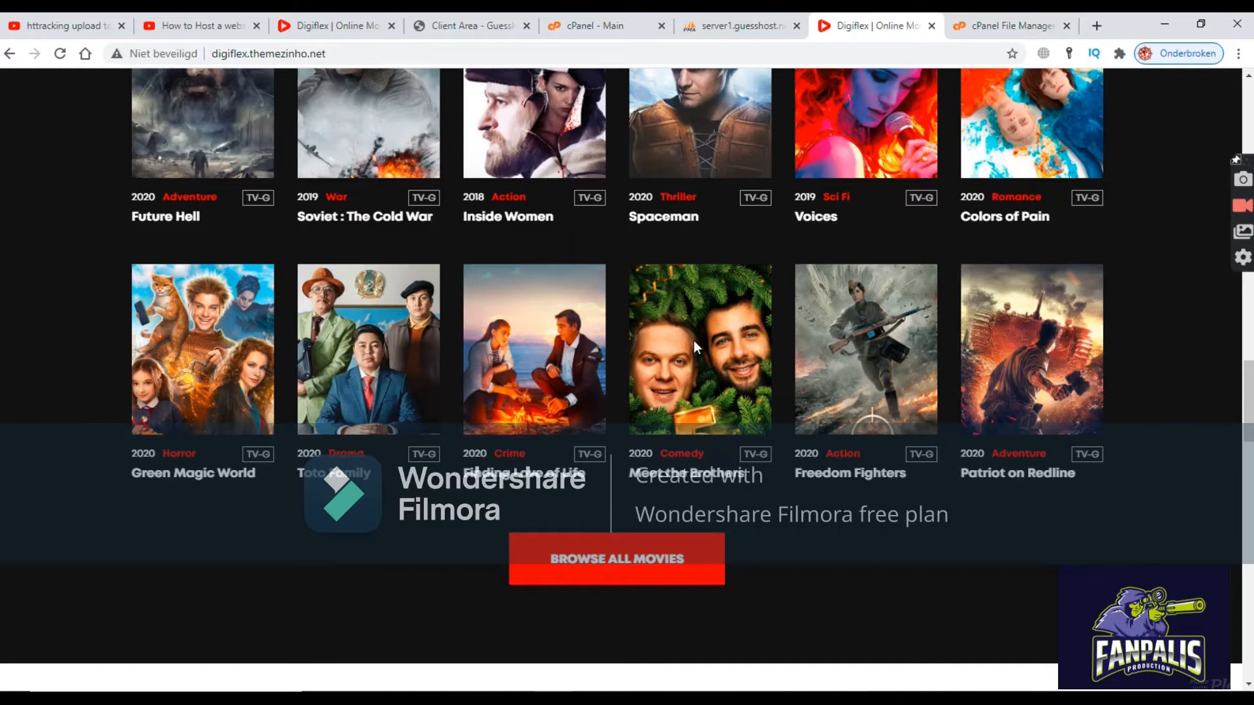
pyautogui.click(682, 58)
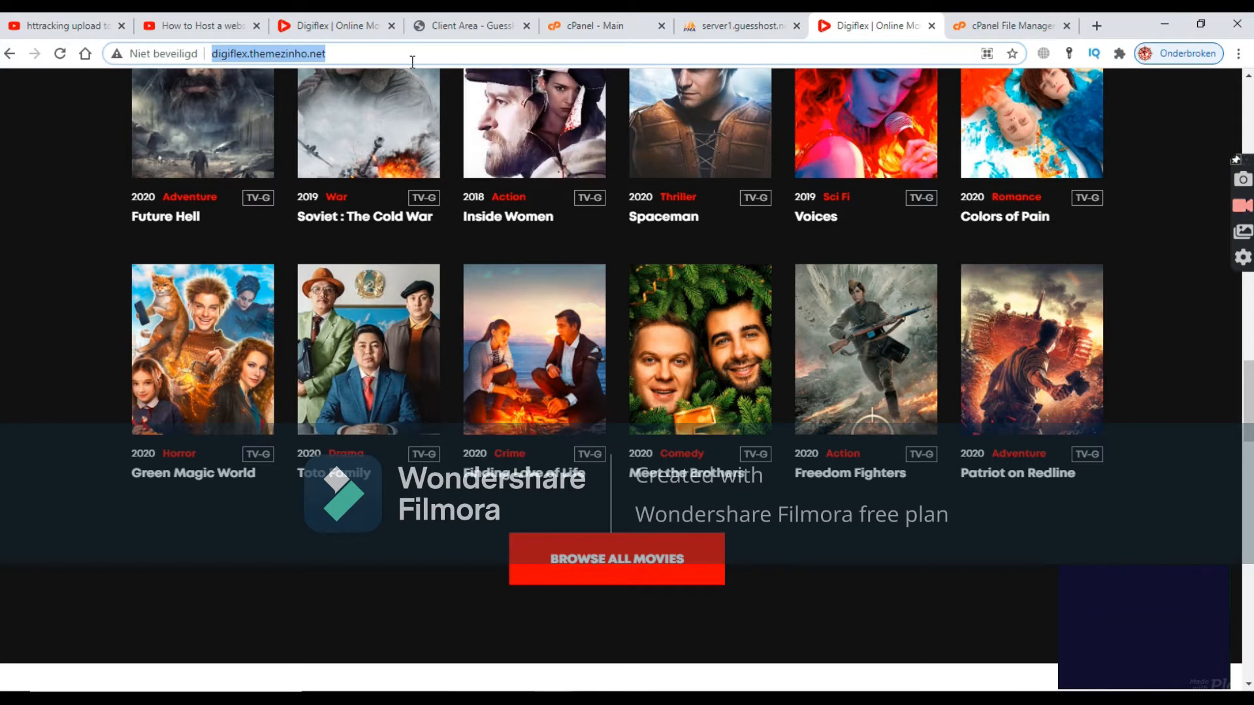
pyautogui.rightClick(379, 58)
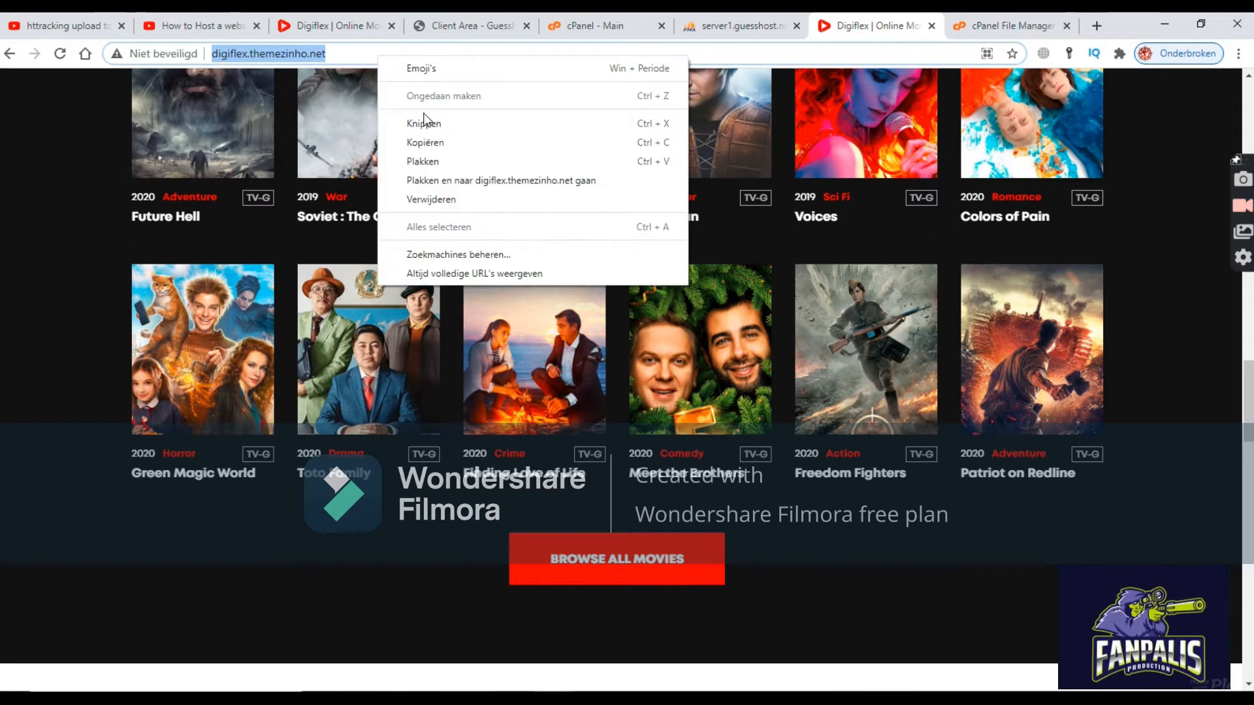
pyautogui.click(434, 145)
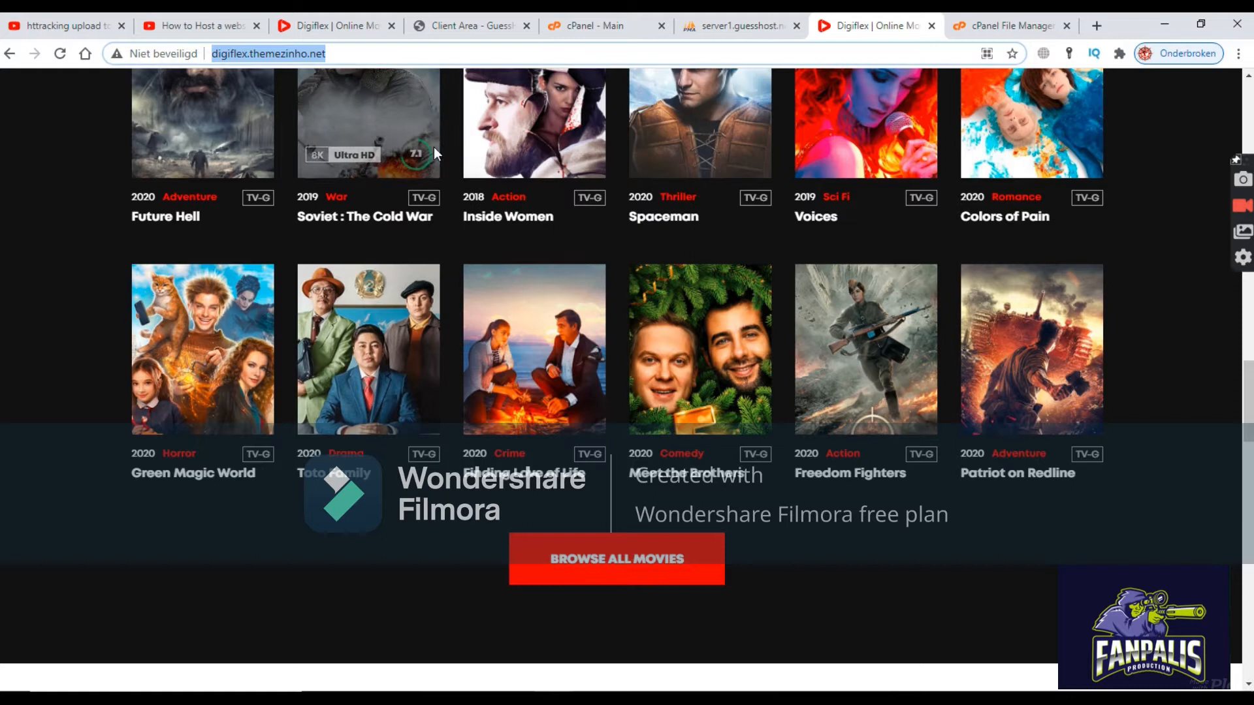
pyautogui.hotkey('alt', 'Tab')
pyautogui.hotkey('ctrl', 'v')
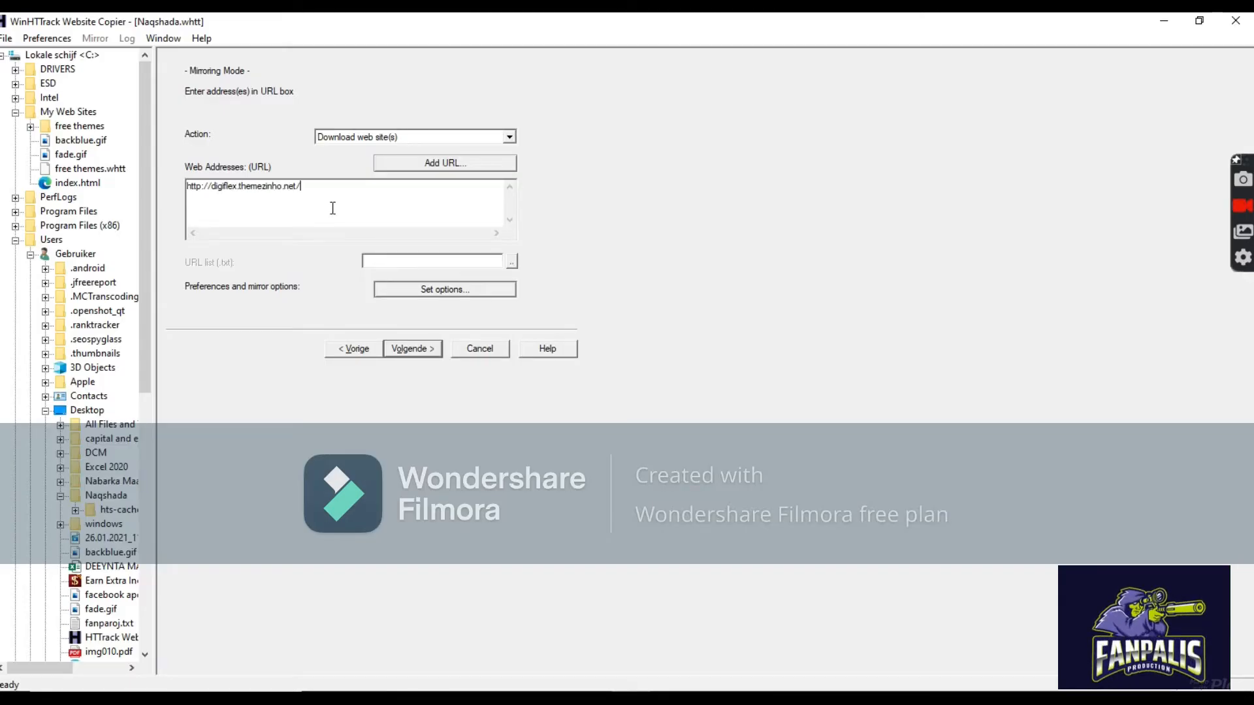
pyautogui.click(417, 353)
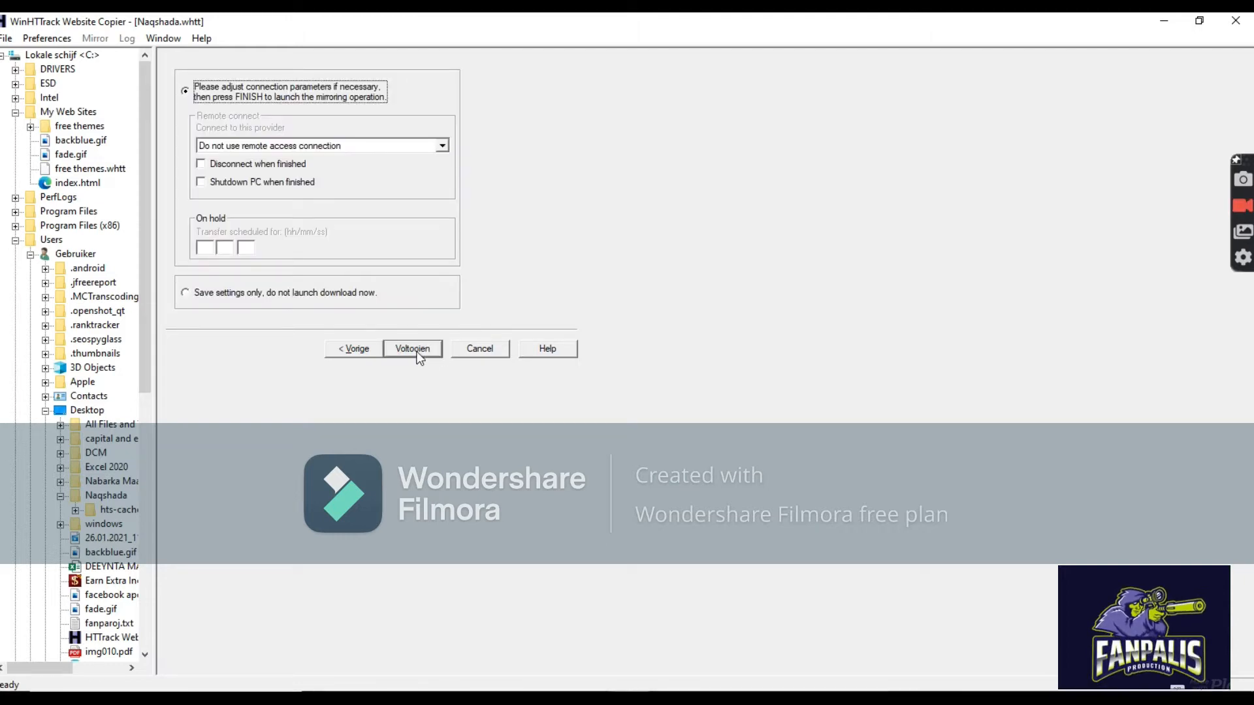
pyautogui.click(418, 350)
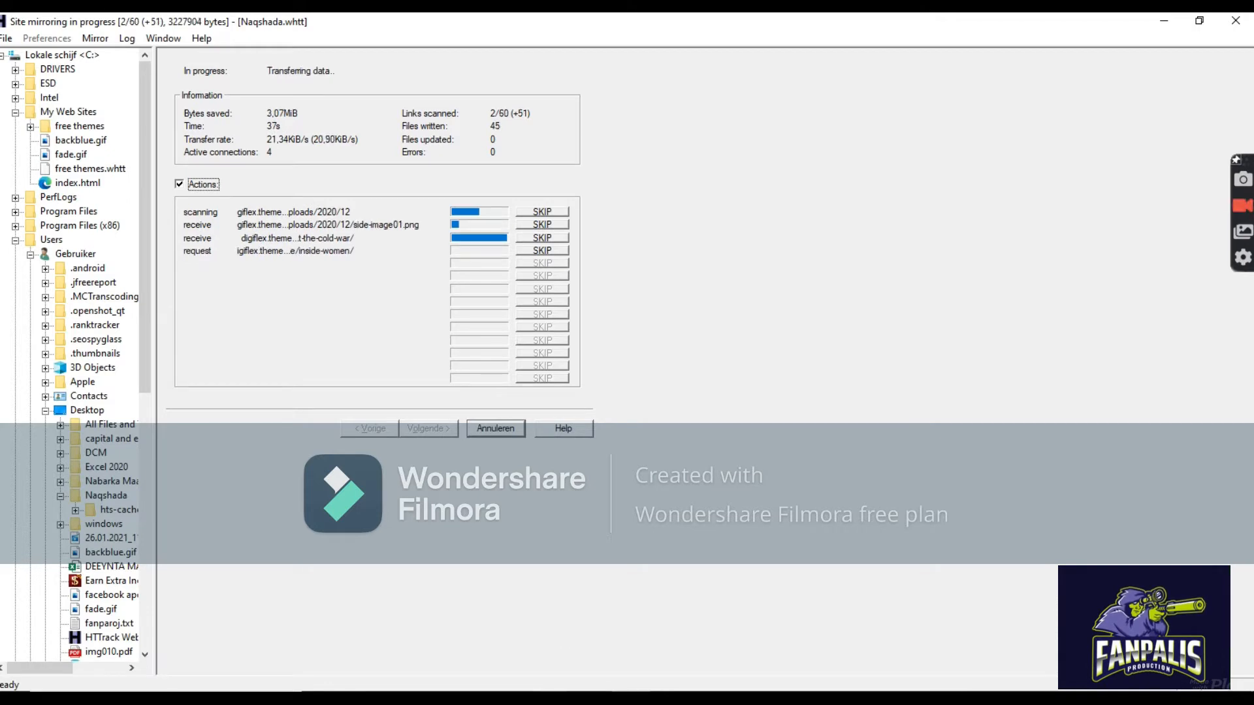
# Switch to Chrome and open themeforest.net in a new tab.
pyautogui.moveTo(553, 699)
pyautogui.click(532, 638)
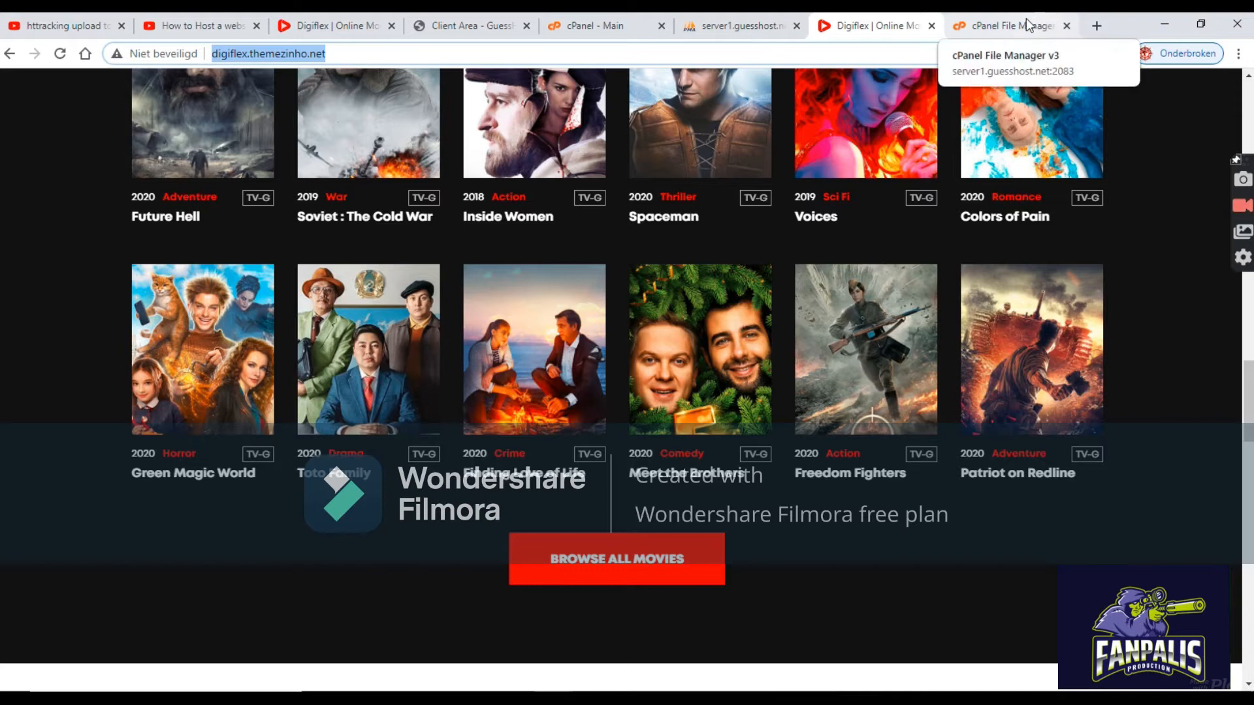
pyautogui.click(1100, 25)
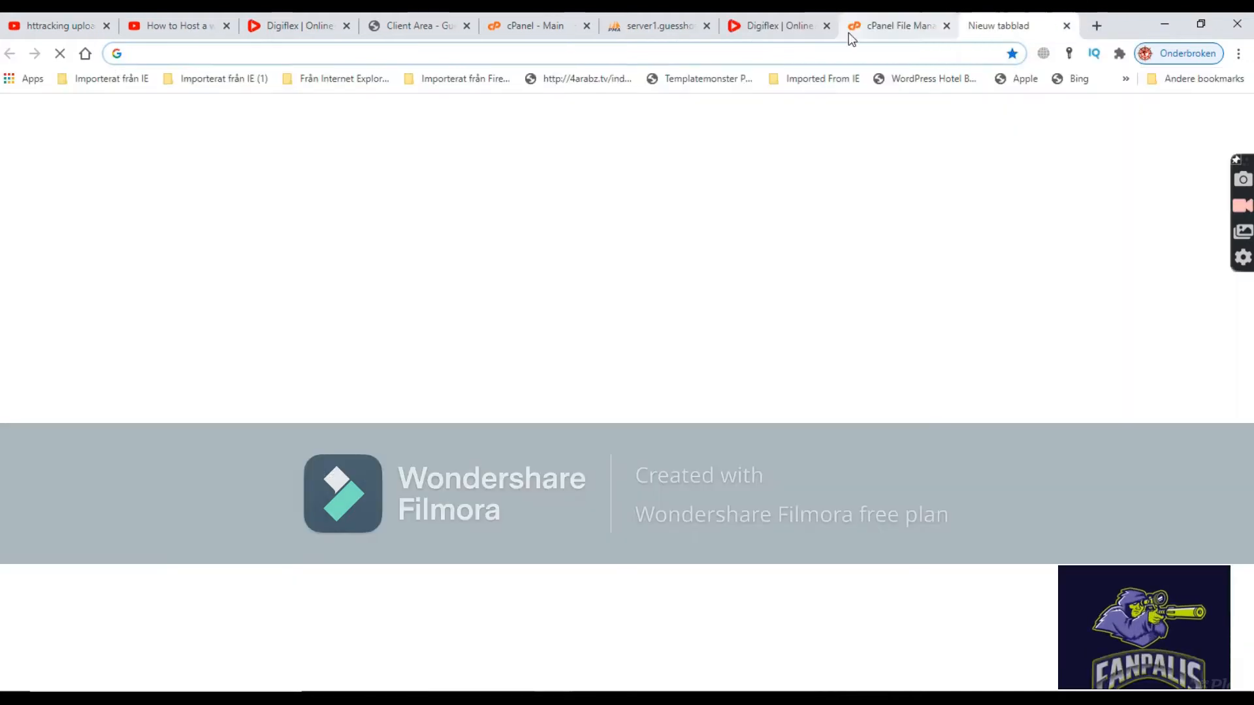
pyautogui.write('the')
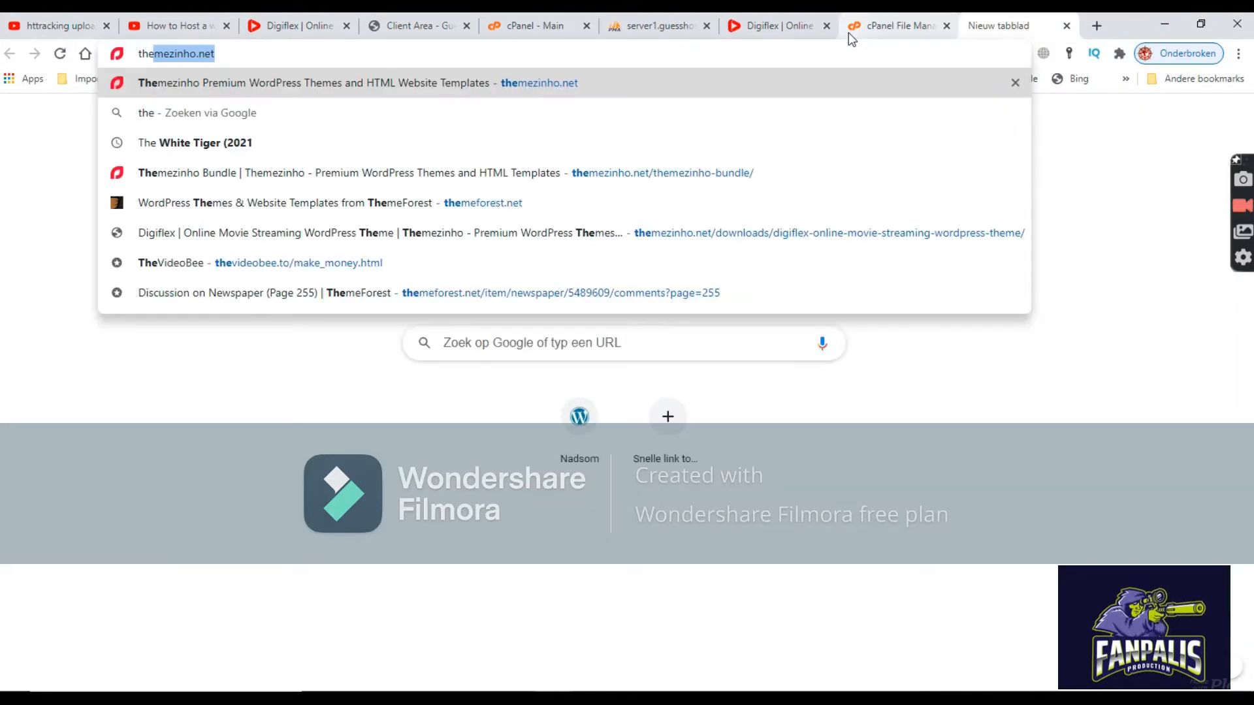
pyautogui.write('mefo')
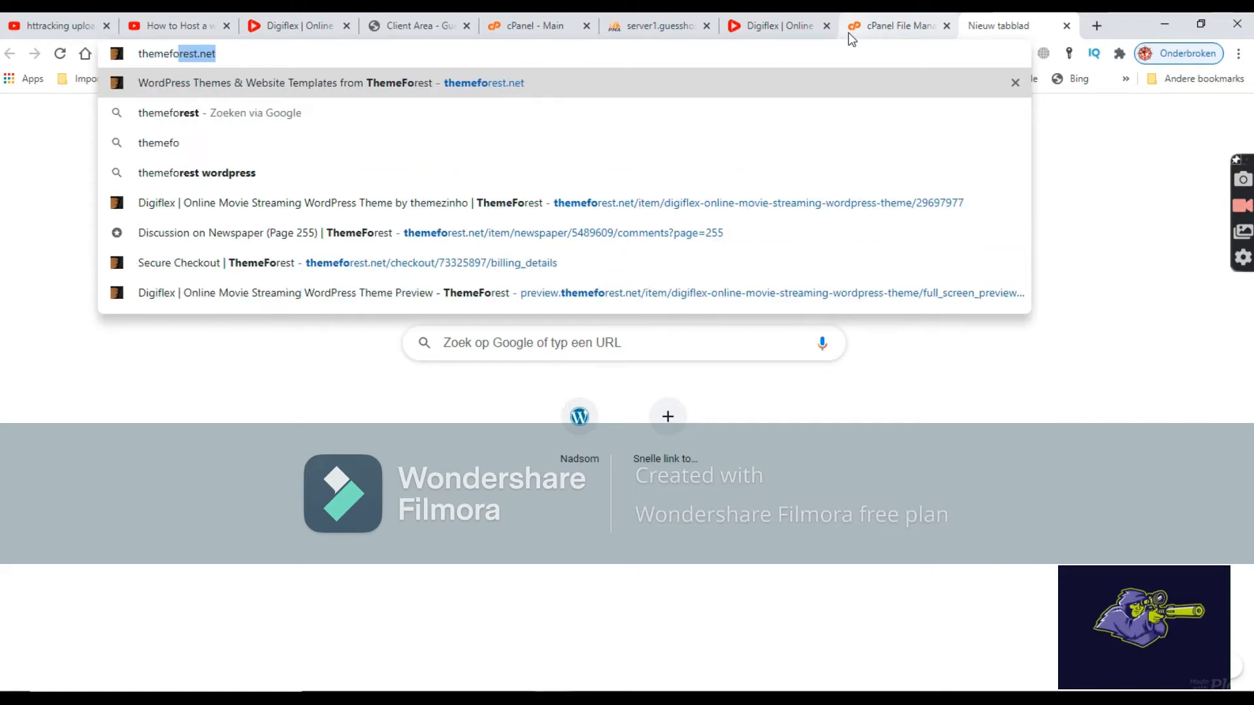
pyautogui.press('Return')
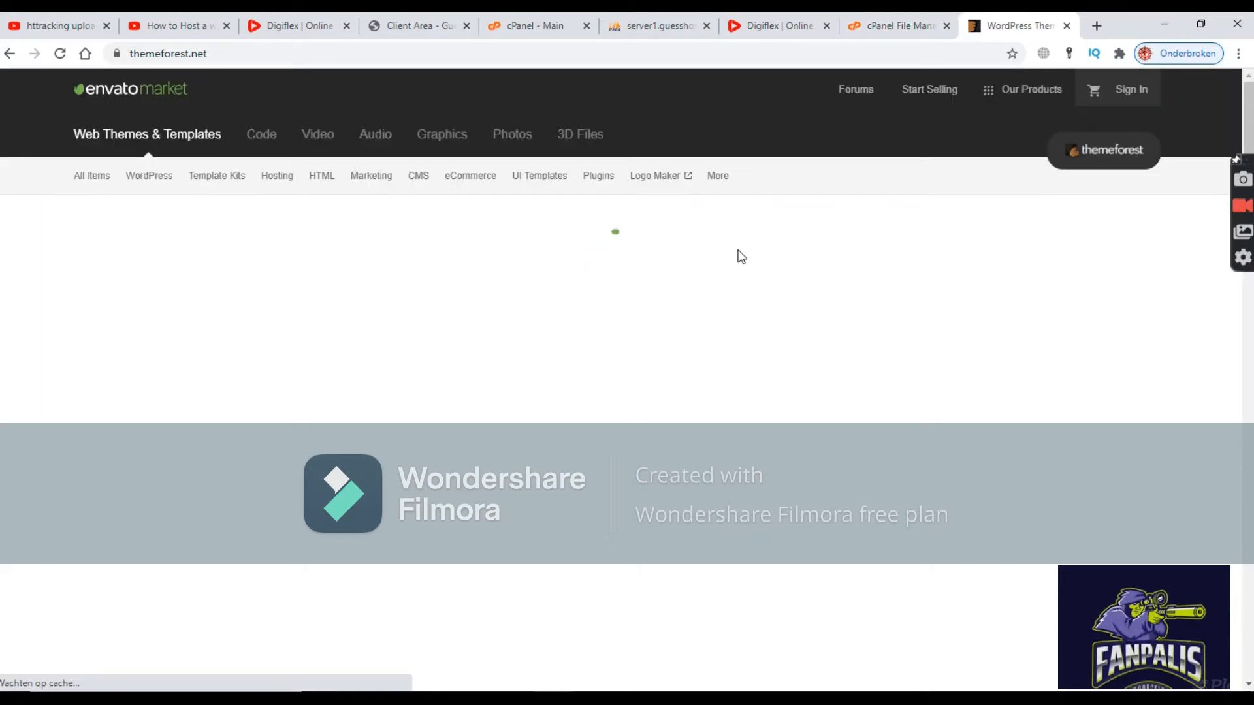
# Look at the tusaale.net folder in cPanel File Manager and check the mirroring progress in HTTrack.
pyautogui.click(907, 31)
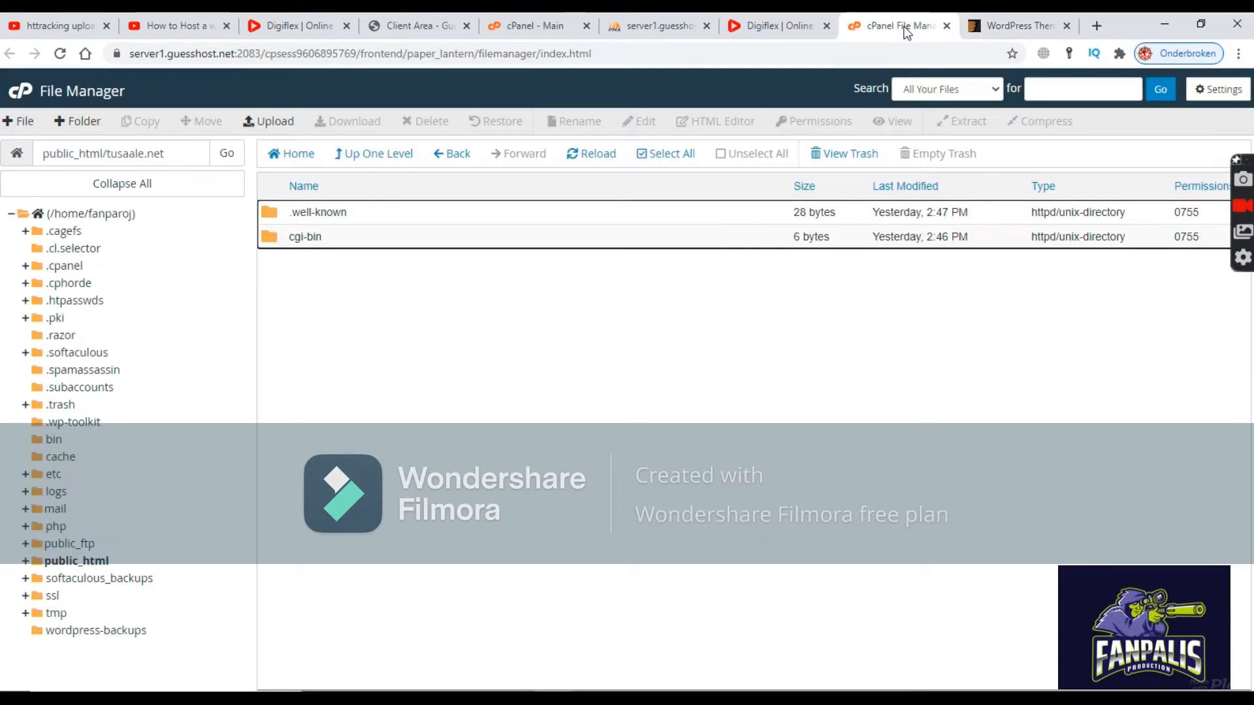
pyautogui.click(997, 13)
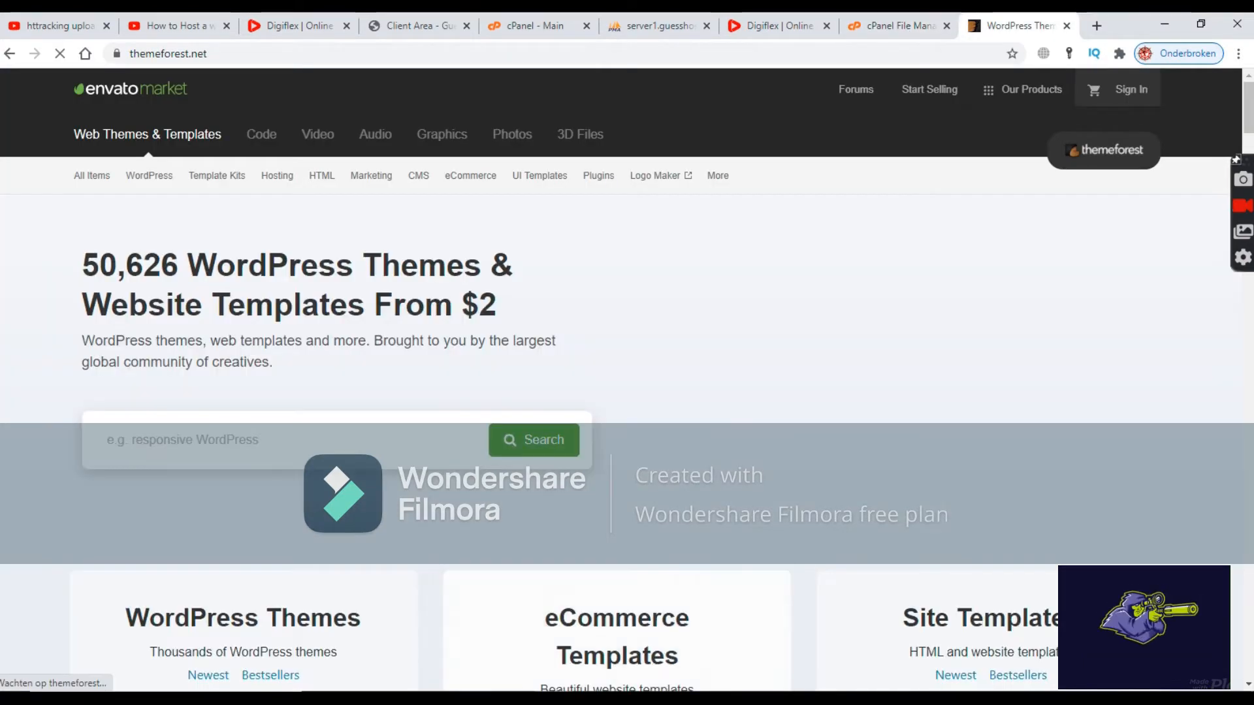
pyautogui.moveTo(563, 687)
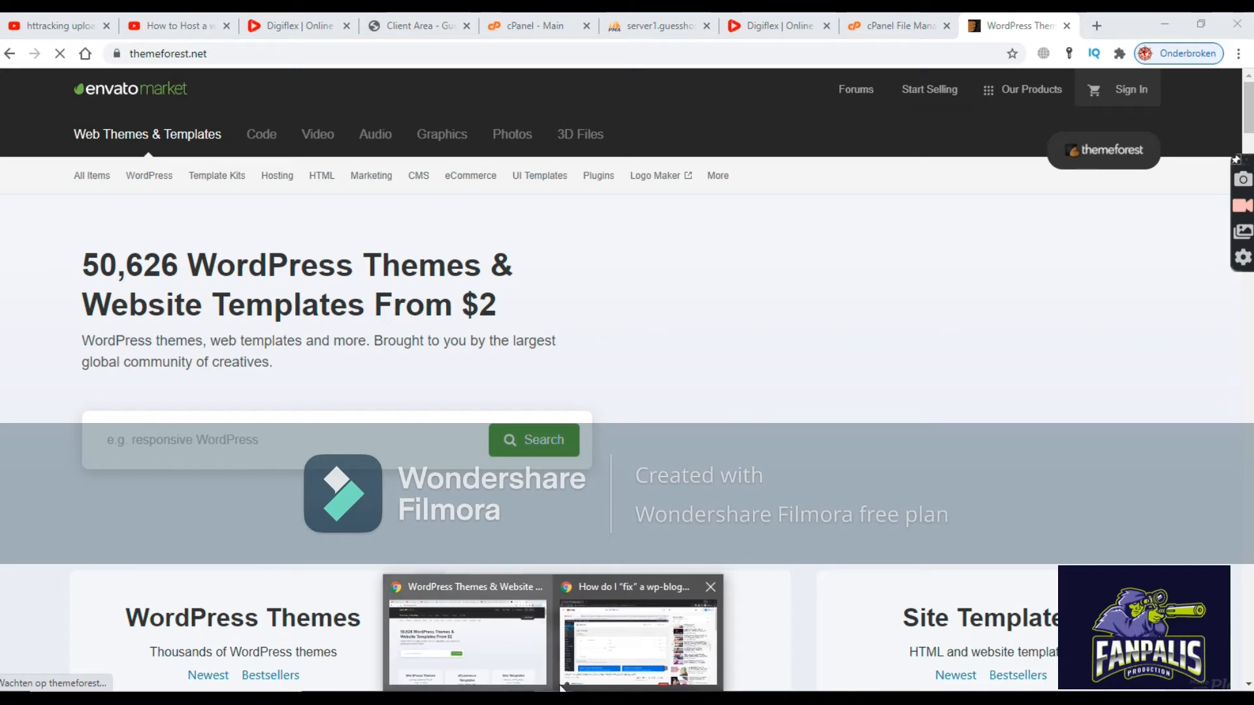
pyautogui.click(597, 696)
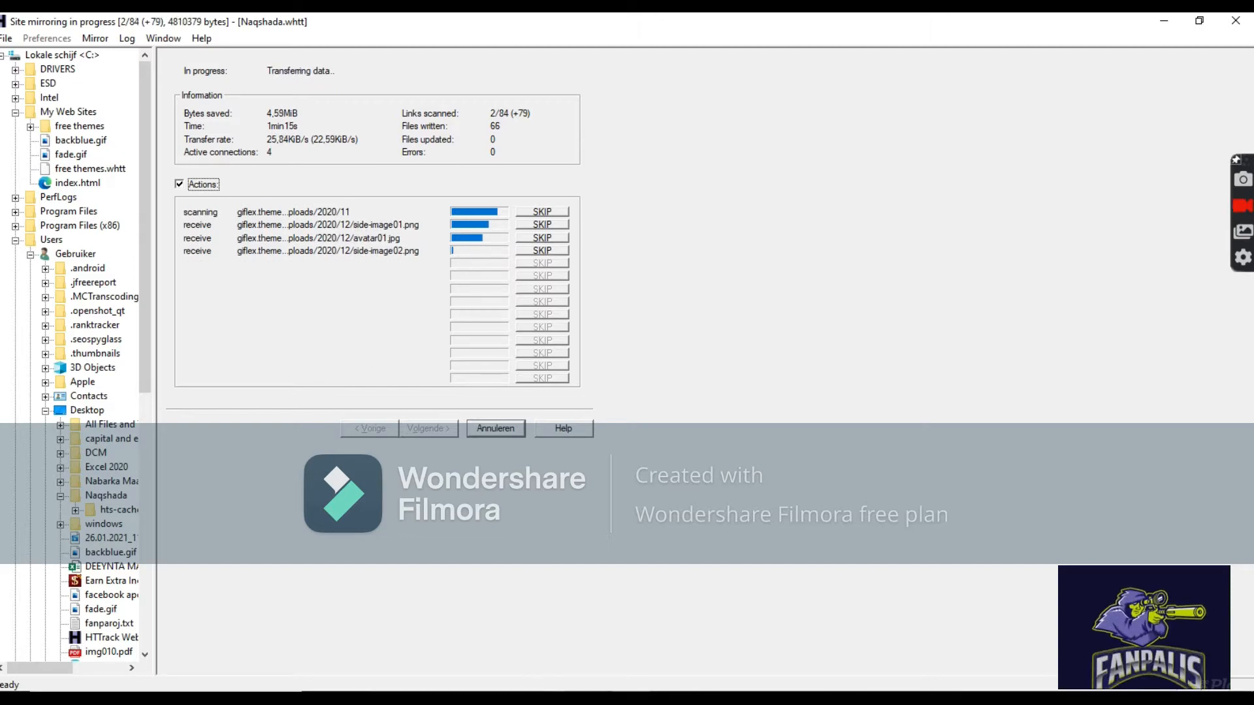
# Switch back to Chrome and search ThemeForest for "digiflex wordpress theme".
pyautogui.click(457, 627)
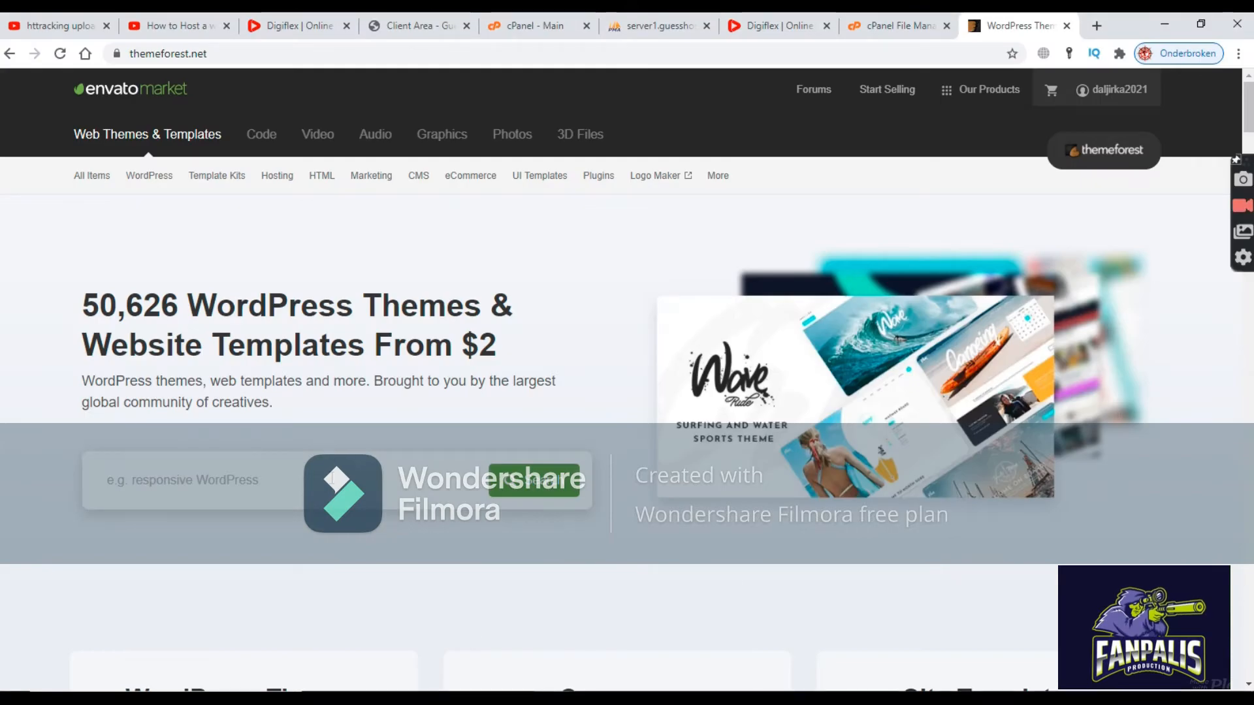
pyautogui.click(331, 478)
pyautogui.write('digiflex')
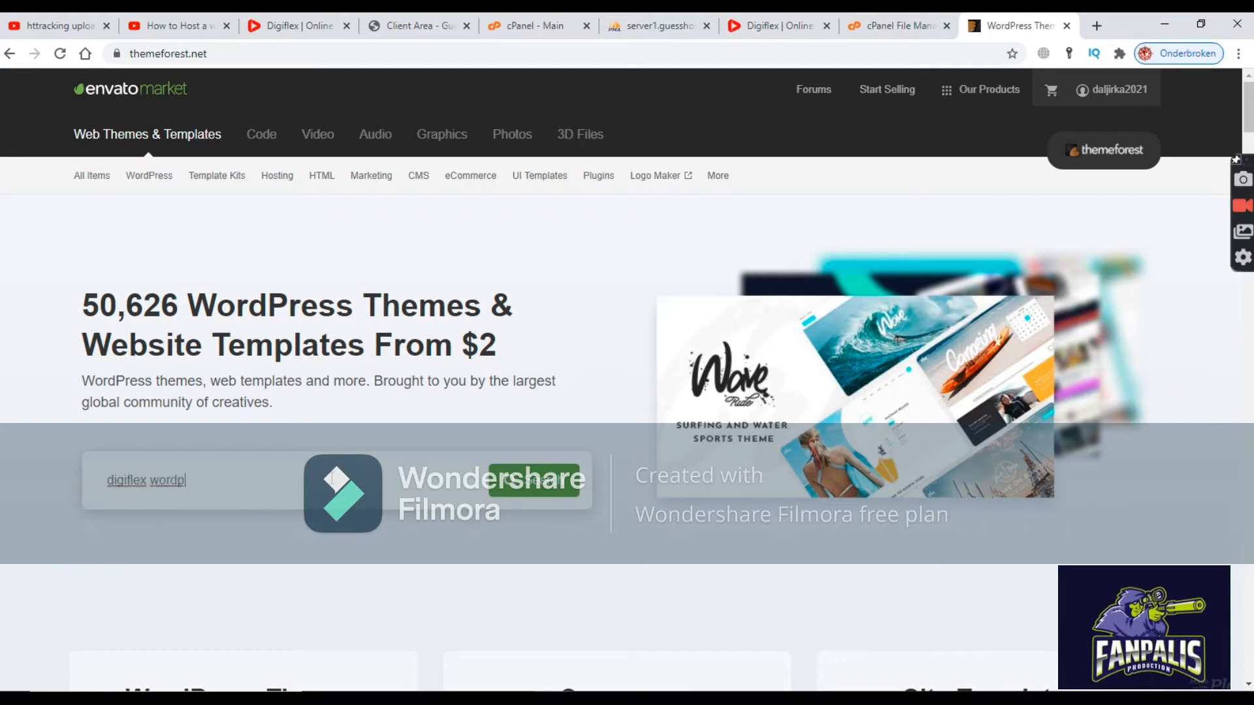
pyautogui.write(' wordpress the')
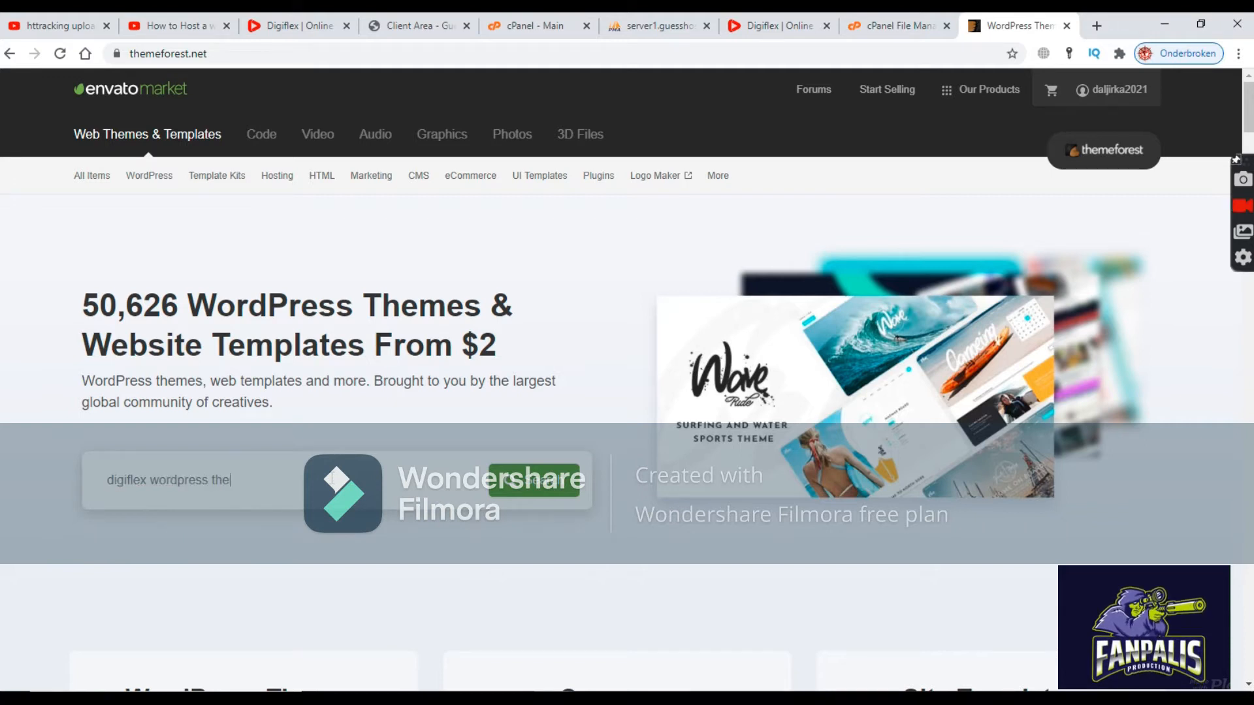
pyautogui.write('me')
pyautogui.press('Return')
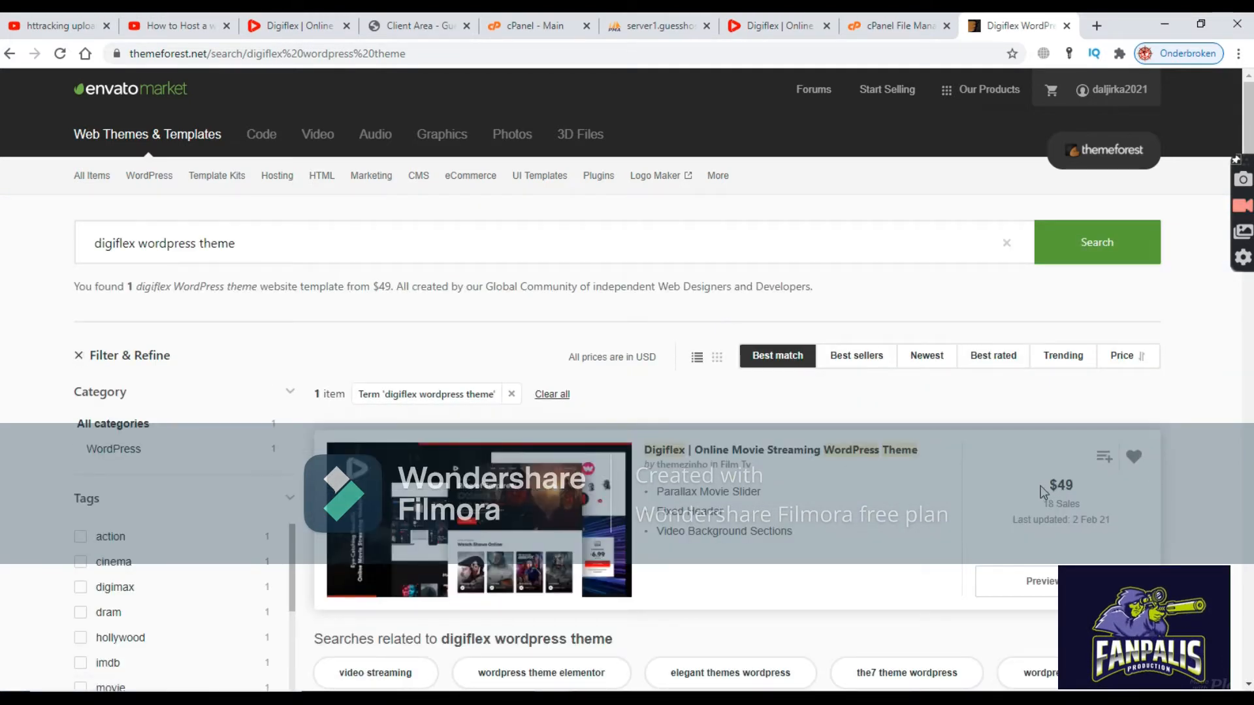
# Highlight the Digiflex theme's price, filter the search results to the WordPress category, and review them.
pyautogui.moveTo(1047, 491); pyautogui.dragTo(1092, 494)
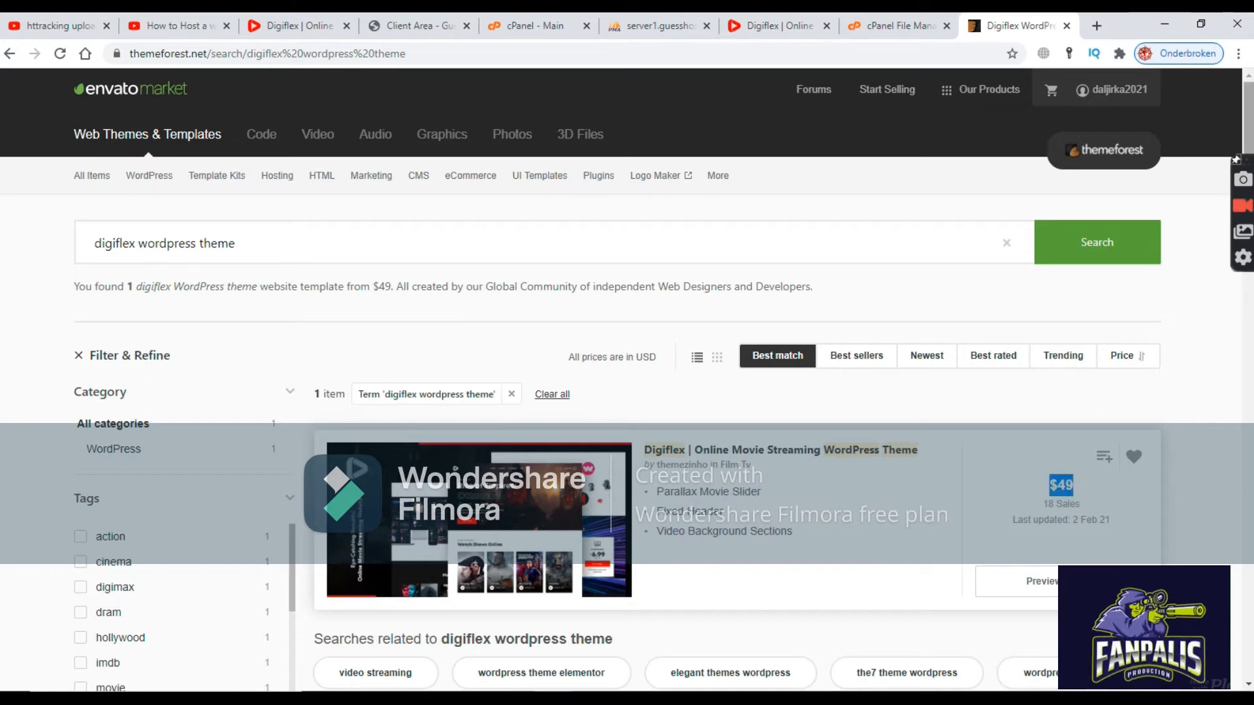
pyautogui.moveTo(1251, 108); pyautogui.dragTo(1250, 137)
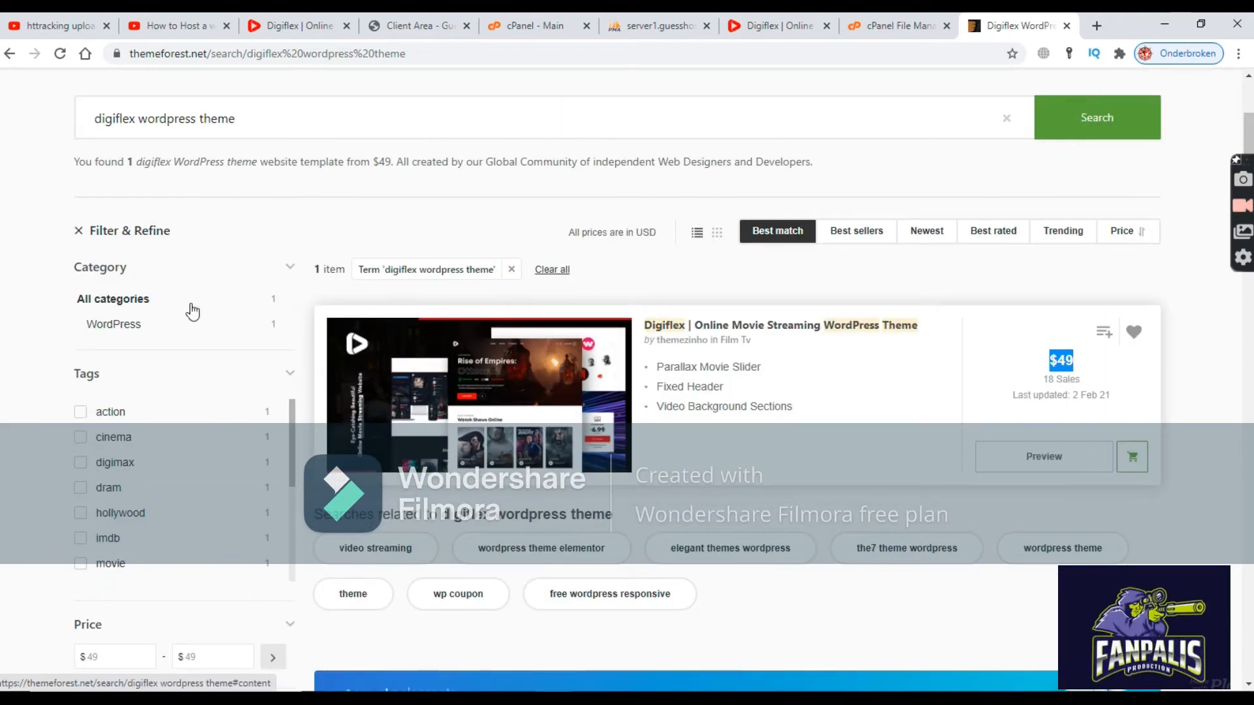
pyautogui.click(135, 328)
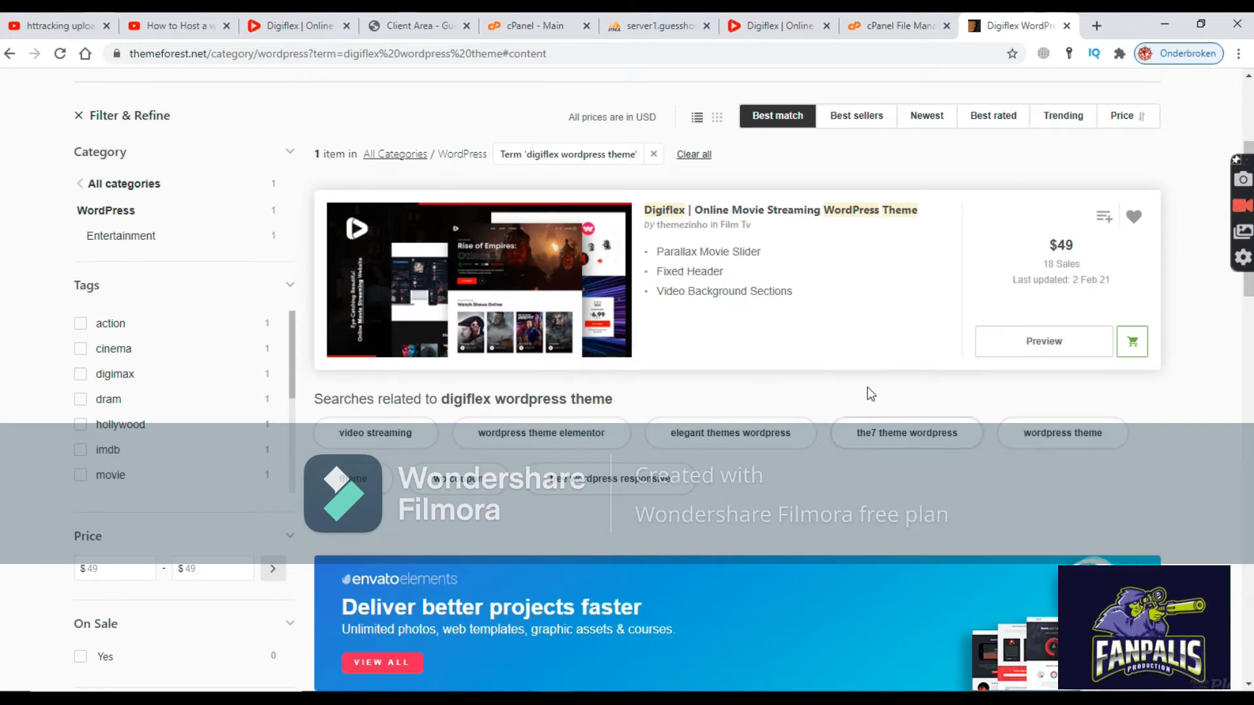
pyautogui.moveTo(1247, 312); pyautogui.dragTo(1235, 490)
pyautogui.scroll(15, 1218, 240)
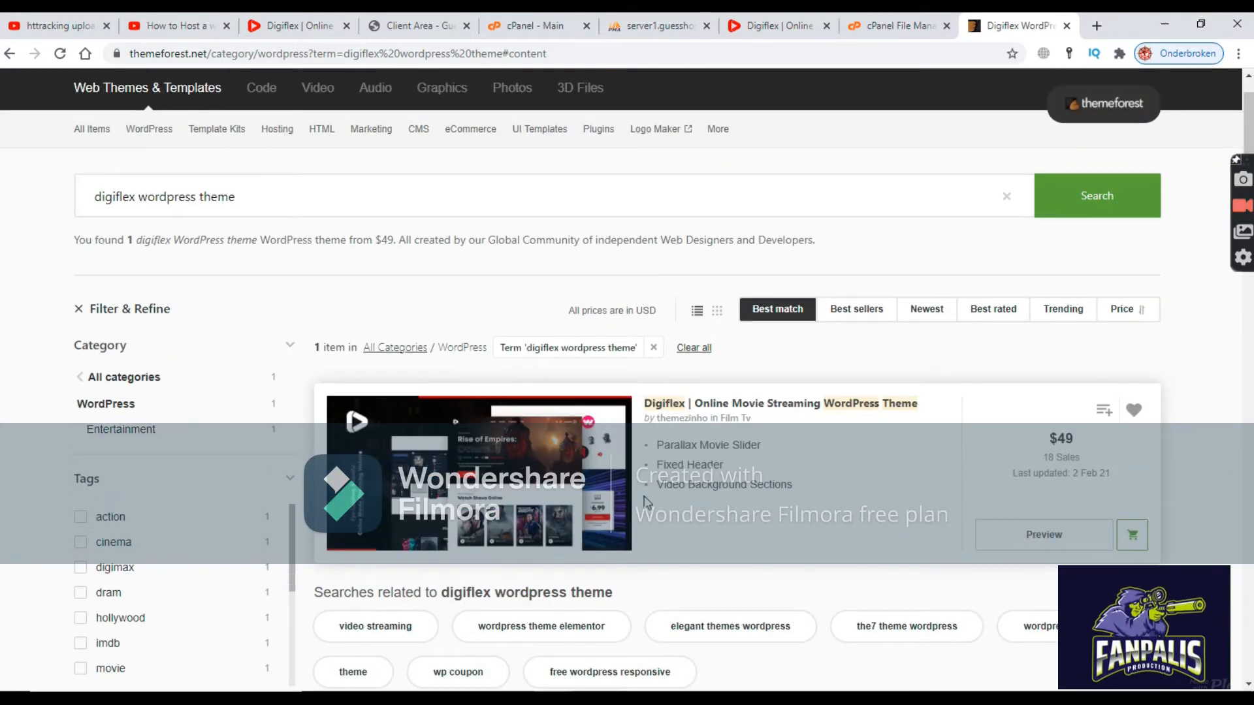
# Open the Digiflex theme's item page and its live preview, and select the preview page's full address.
pyautogui.click(545, 505)
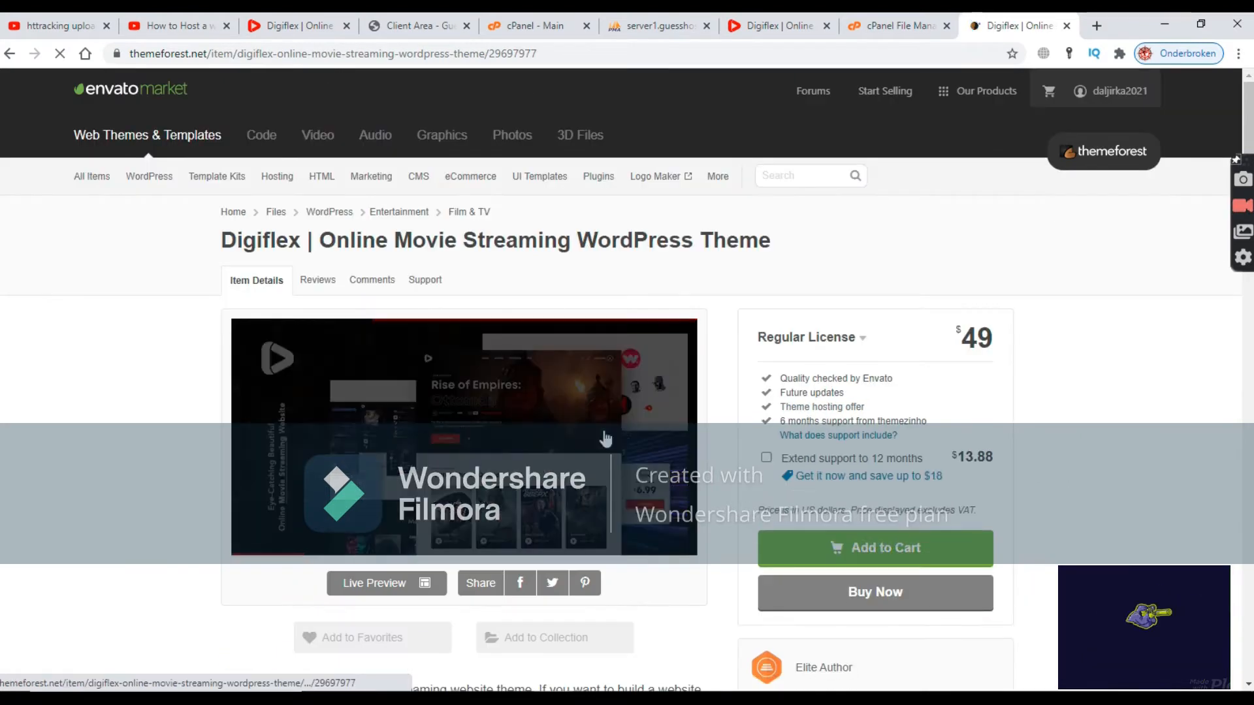
pyautogui.click(375, 583)
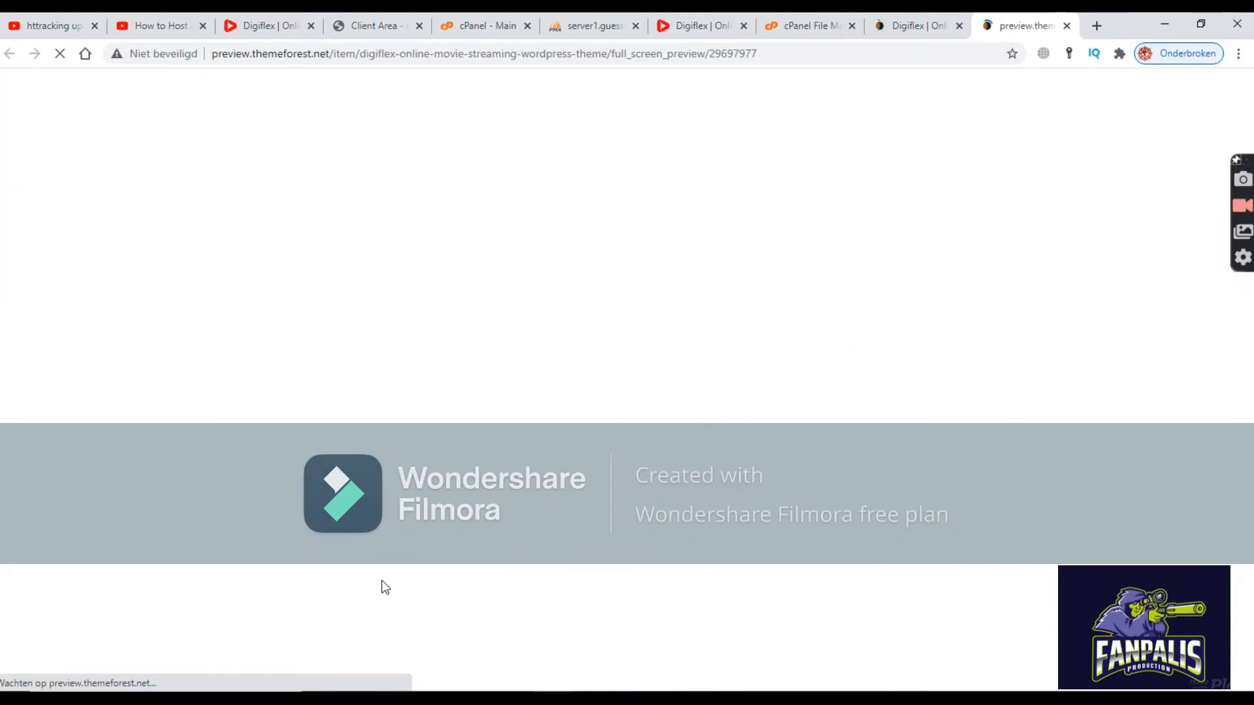
pyautogui.click(927, 26)
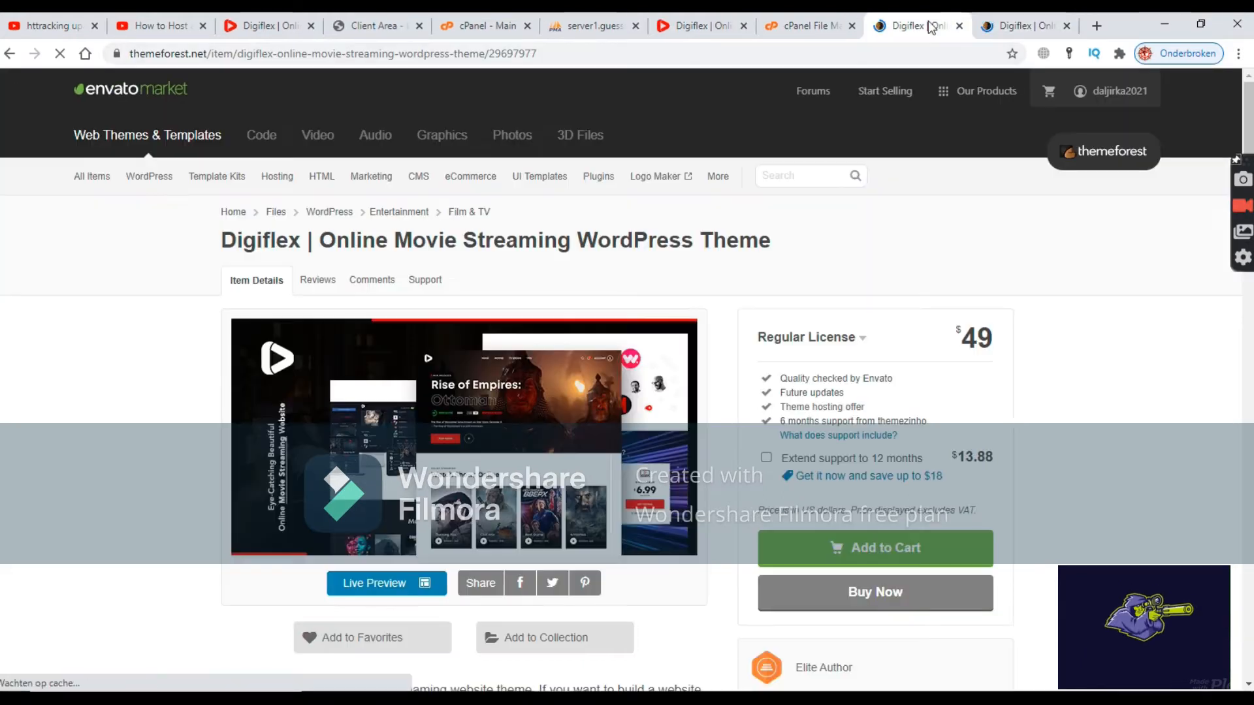
pyautogui.click(1026, 25)
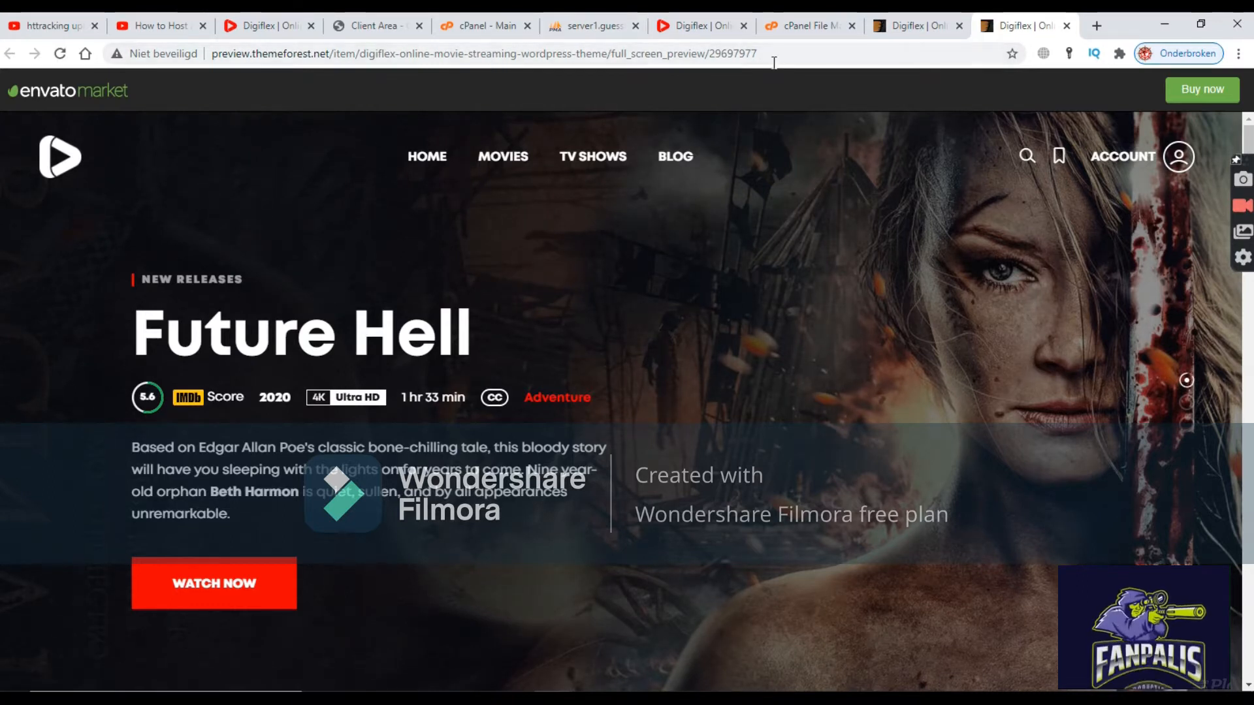
pyautogui.click(748, 53)
pyautogui.moveTo(748, 54); pyautogui.dragTo(214, 55)
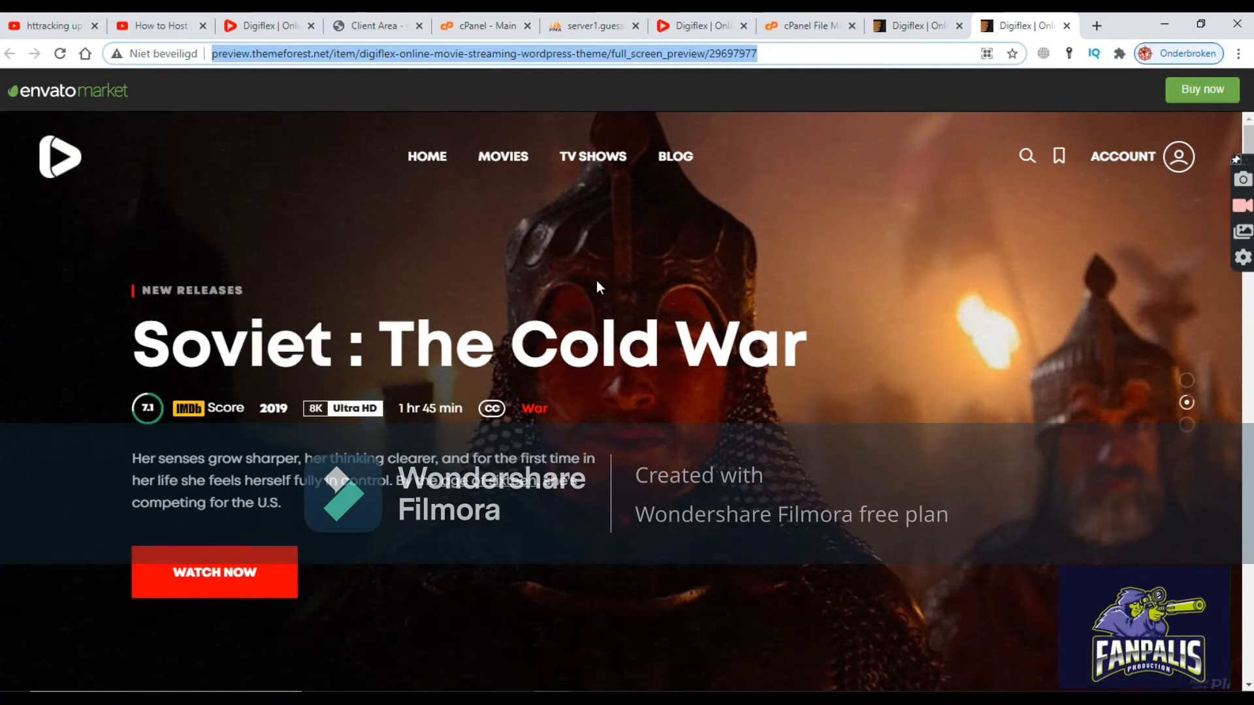
# Open the source of the Digiflex preview page and search it for "wordpre".
pyautogui.hotkey('ctrl', 'u')
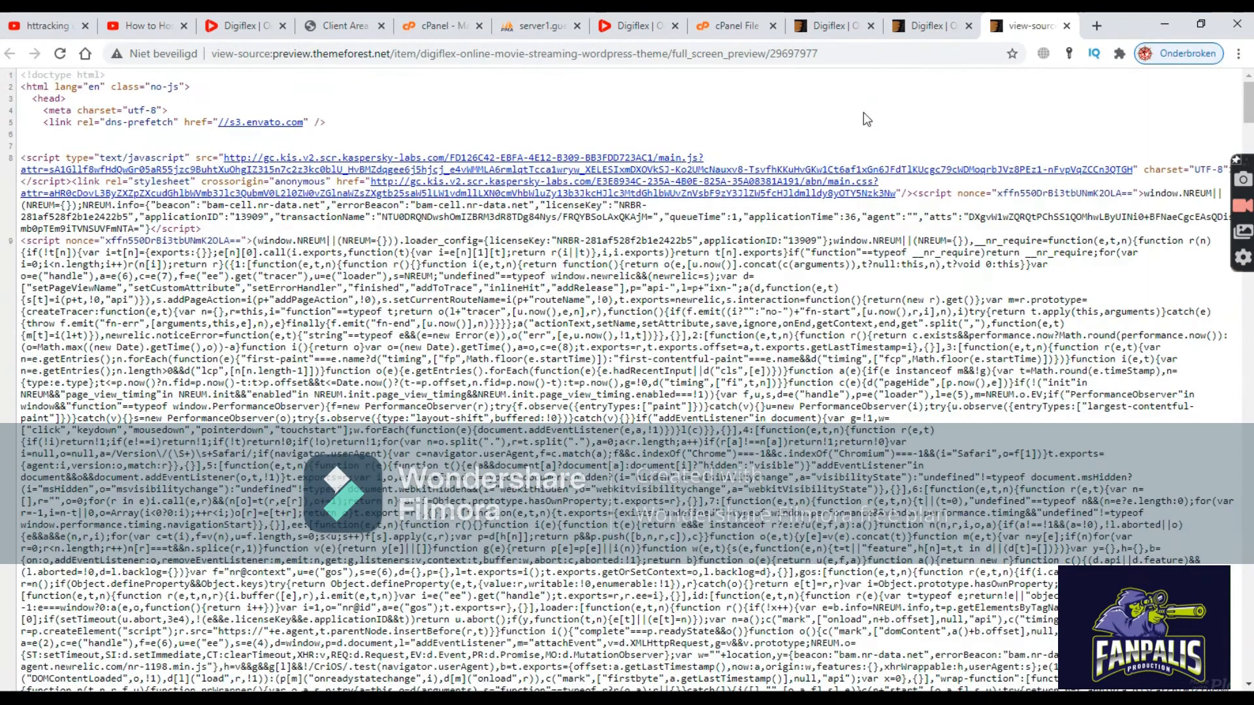
pyautogui.hotkey('ctrl', 'f')
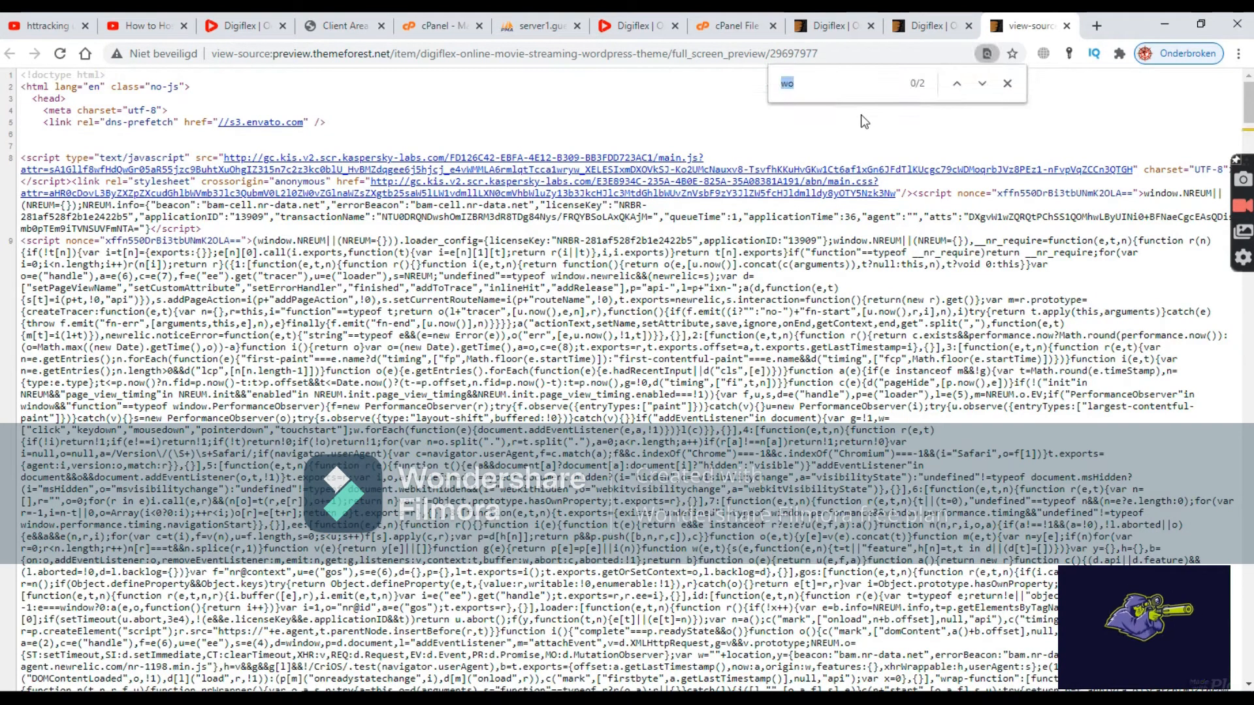
pyautogui.write('wor')
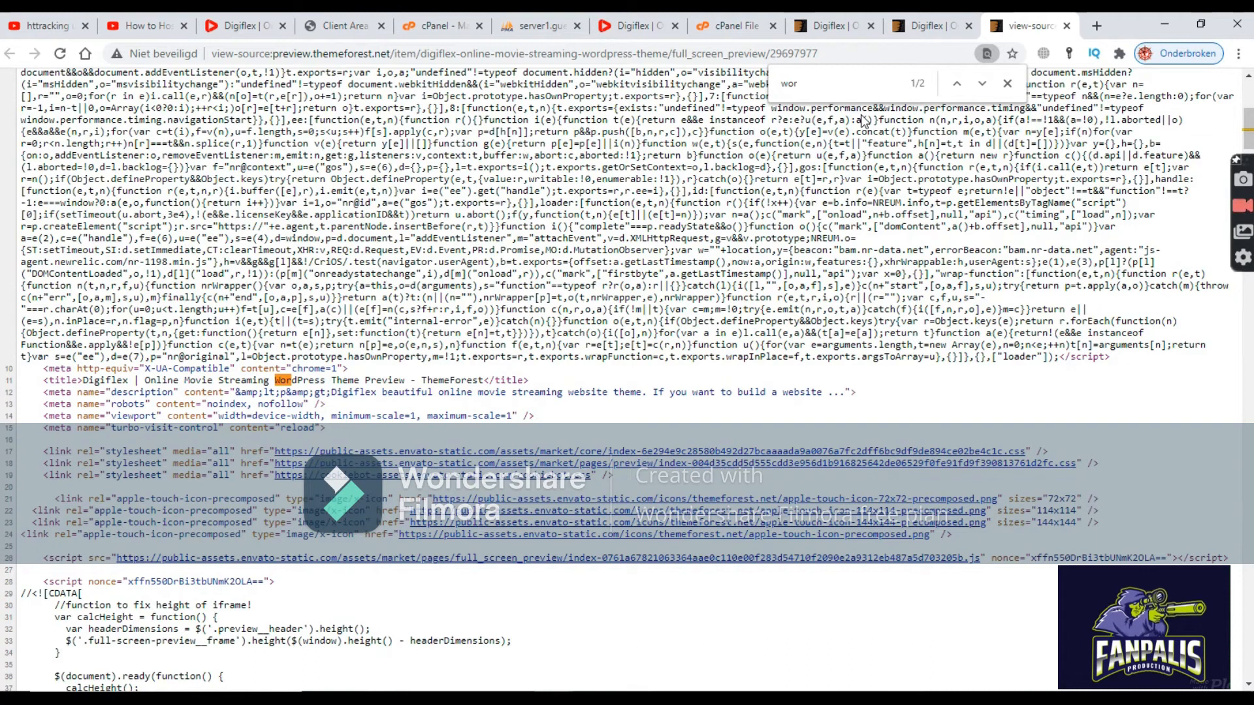
pyautogui.write('dpre')
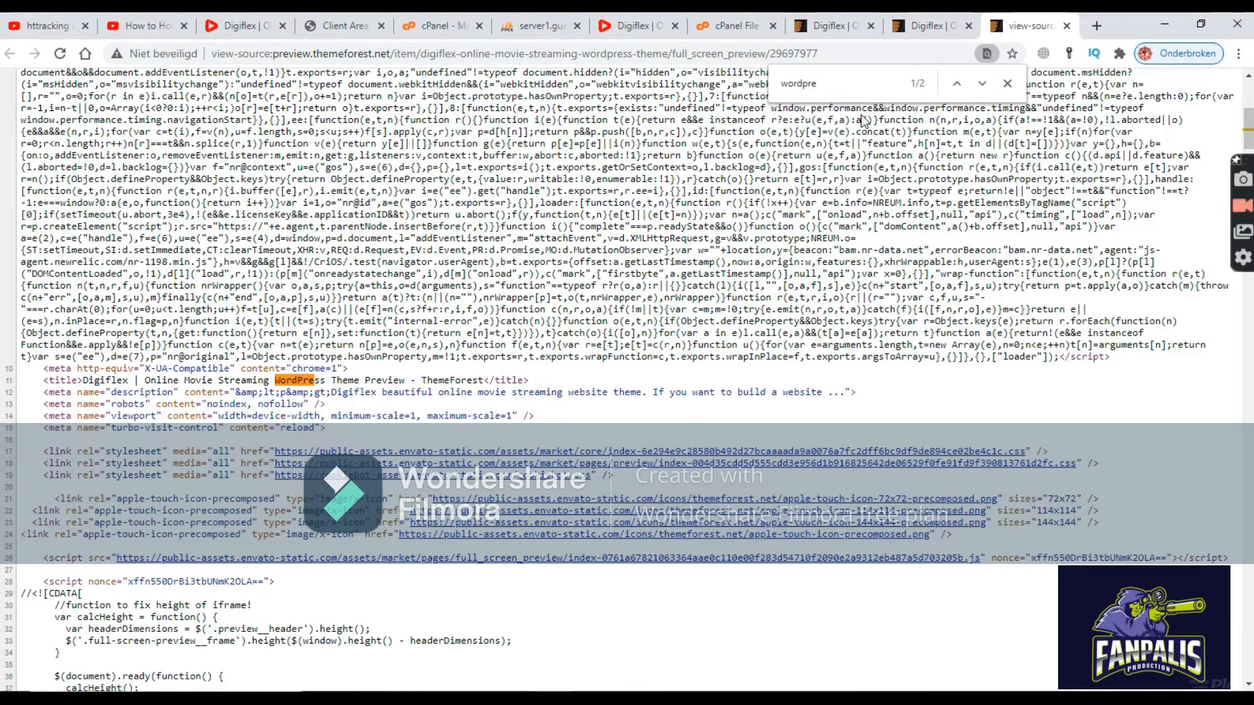
# Search the page source for "digi" instead and advance to the third match.
pyautogui.press('BackSpace')
pyautogui.press('BackSpace')
pyautogui.press('BackSpace')
pyautogui.press('BackSpace')
pyautogui.press('BackSpace')
pyautogui.press('BackSpace')
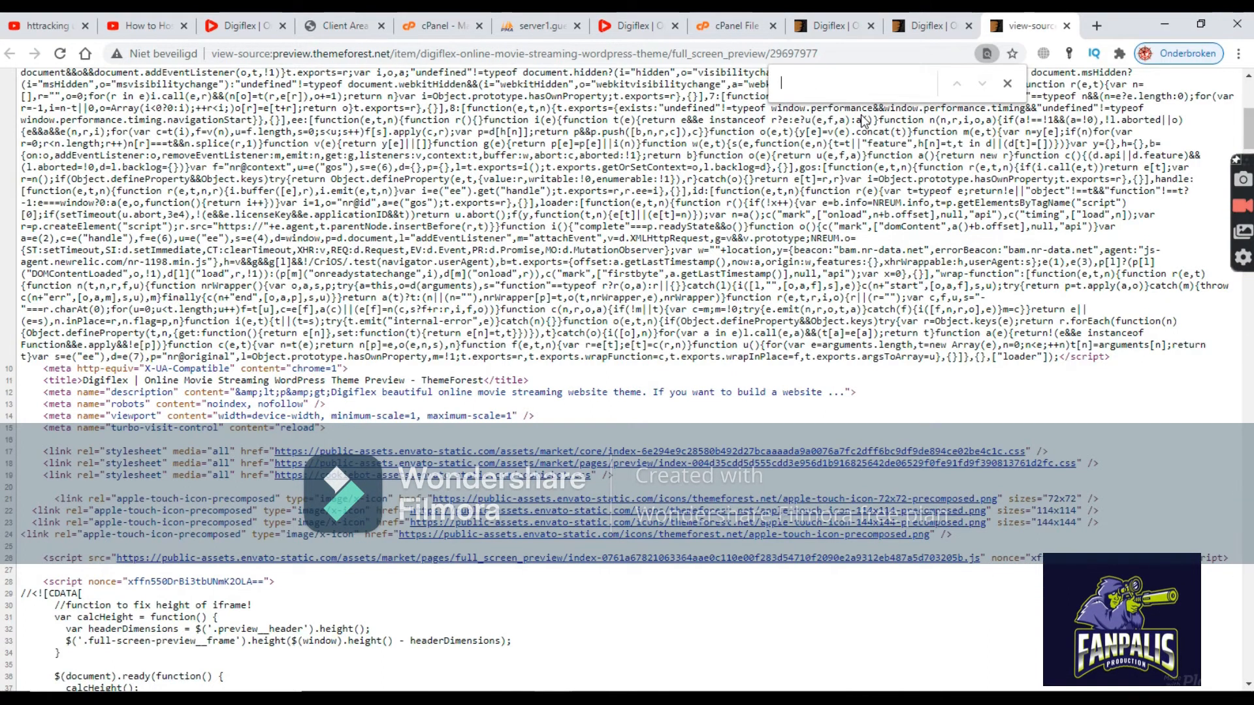
pyautogui.write('digi')
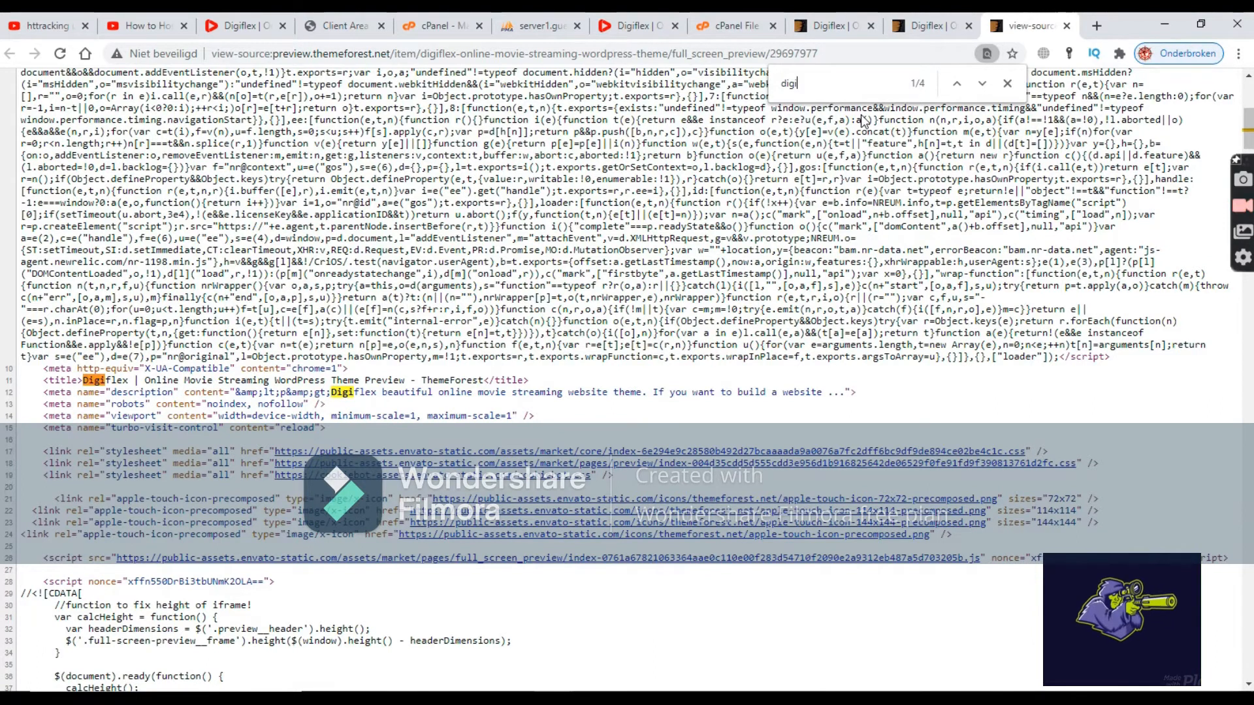
pyautogui.click(981, 85)
pyautogui.click(983, 86)
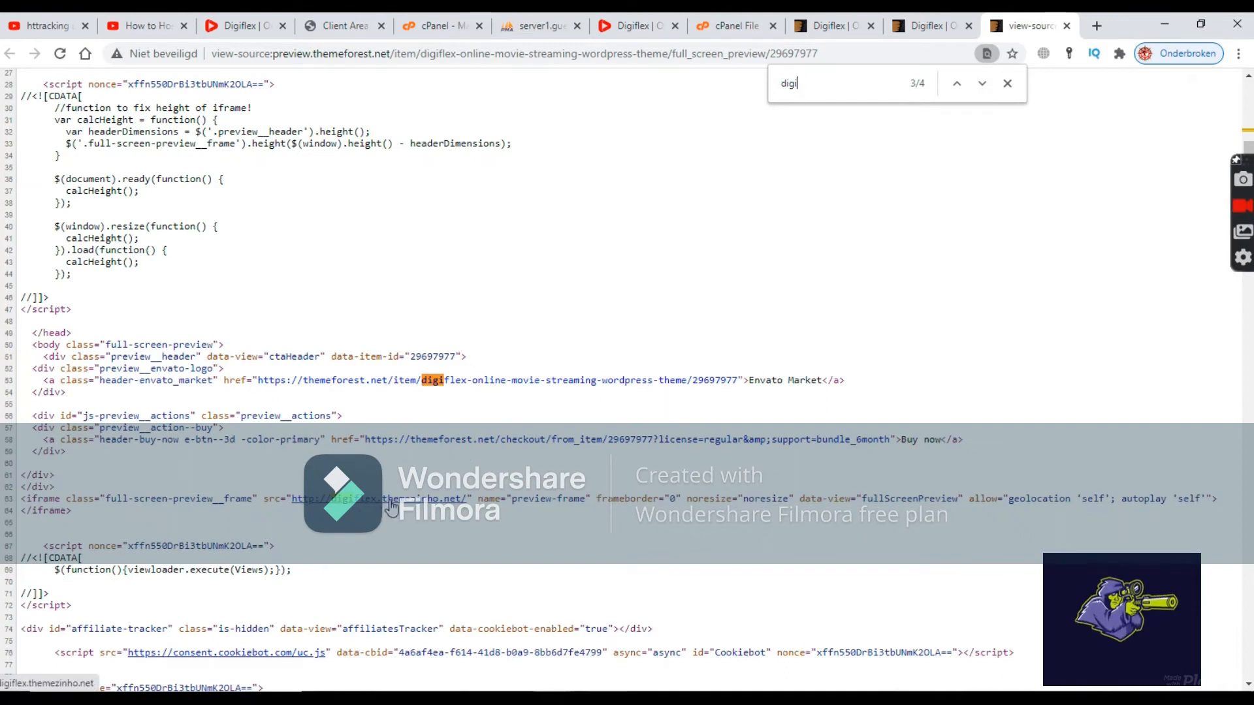
# Select the preview iframe's source address, open the demo site at digiflex.themezinho.net, and look over its home page.
pyautogui.moveTo(466, 499); pyautogui.dragTo(346, 499)
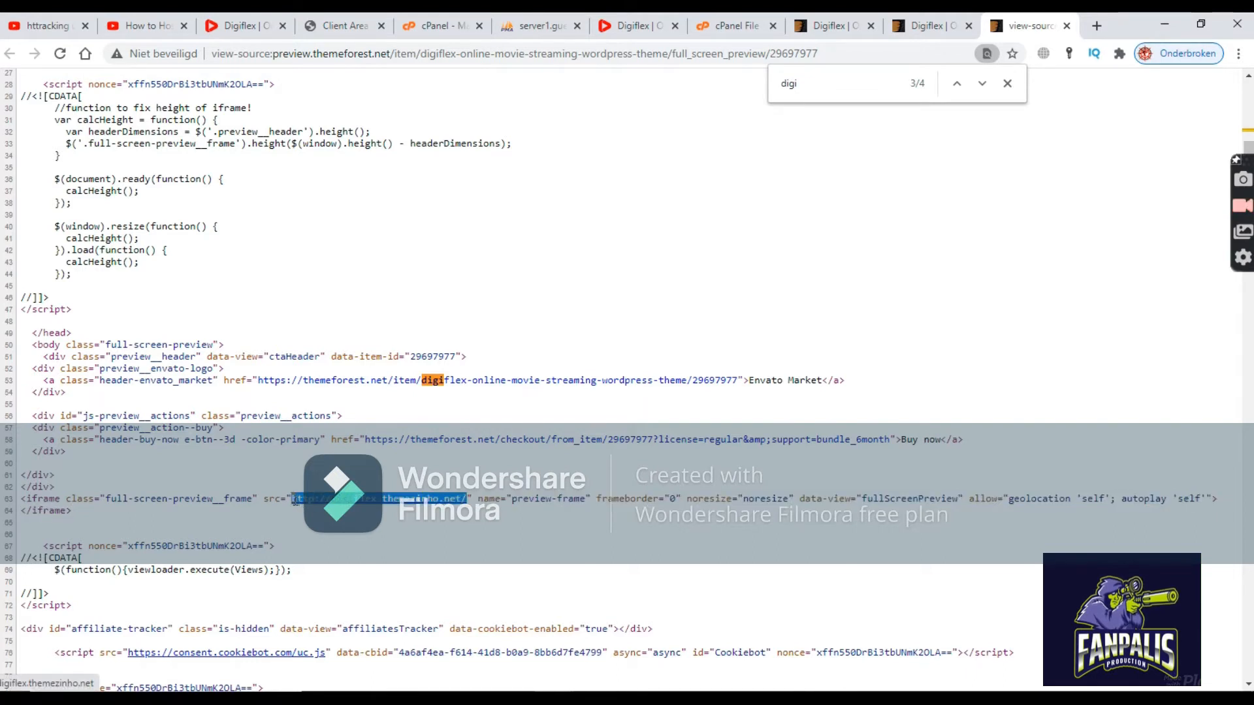
pyautogui.click(340, 507)
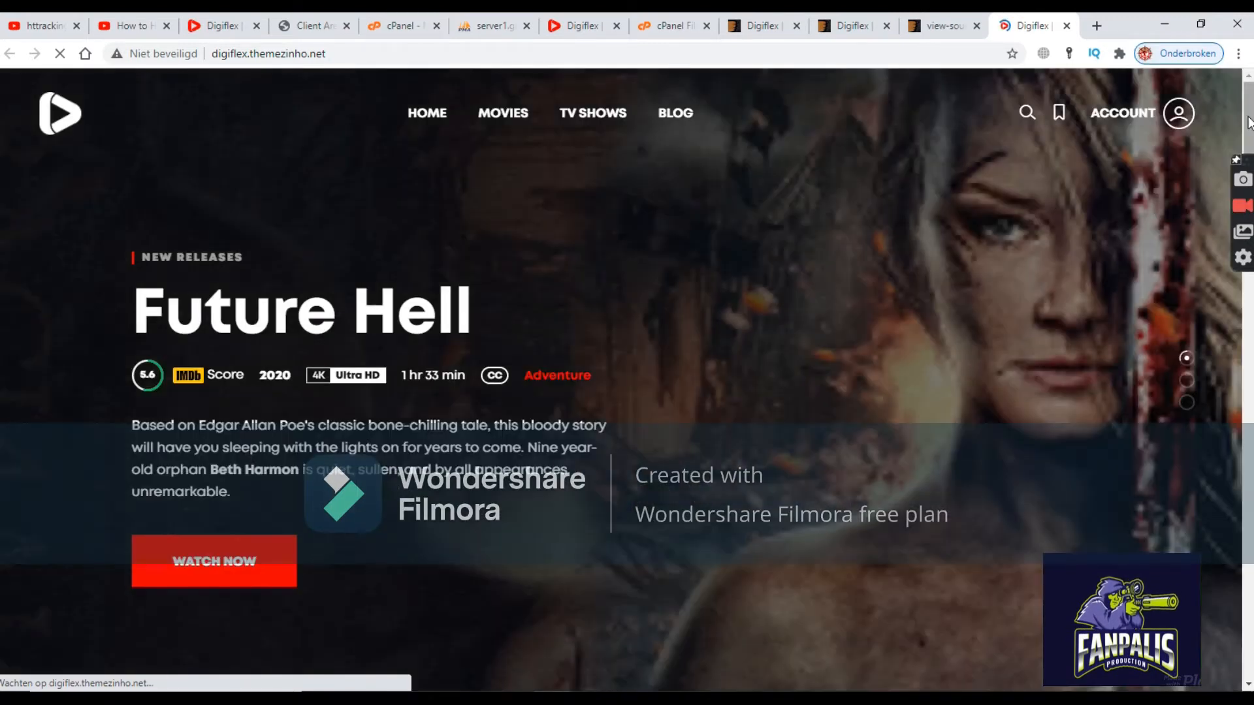
pyautogui.scroll(-15, 1224, 392)
pyautogui.scroll(15, 1228, 173)
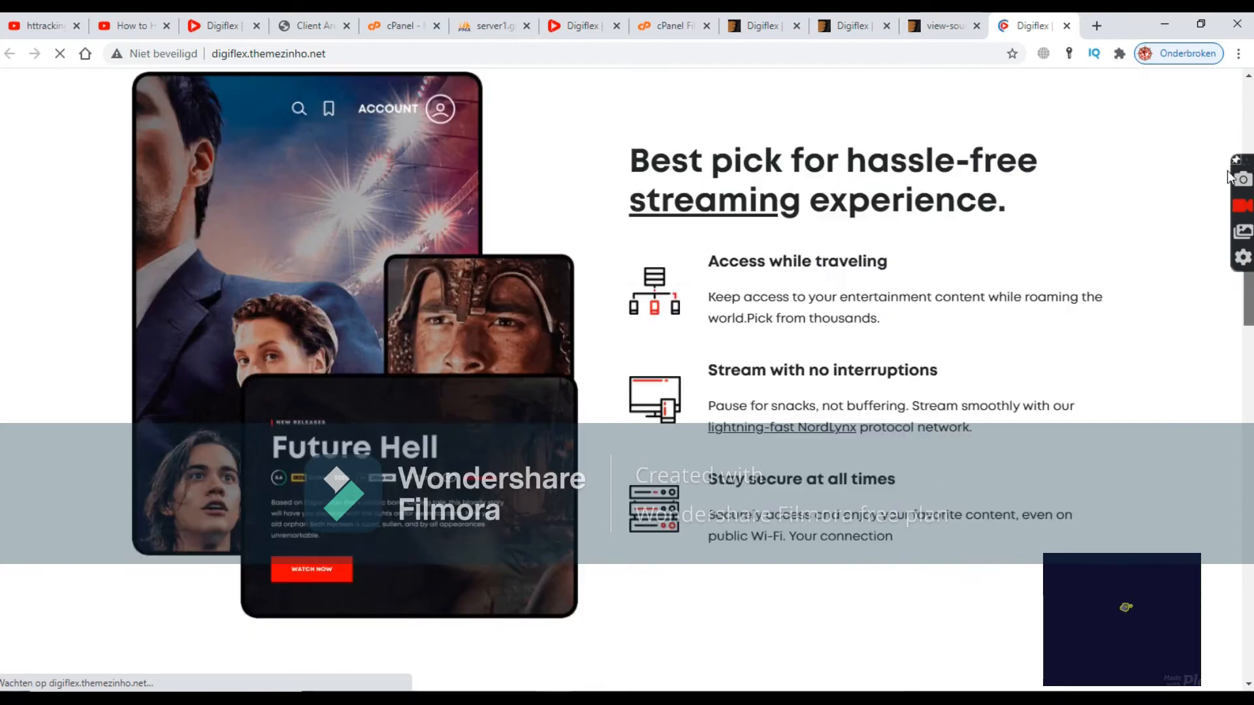
# Return to the ThemeForest live preview and highlight the item number in its address, extending the selection to the full address.
pyautogui.click(842, 26)
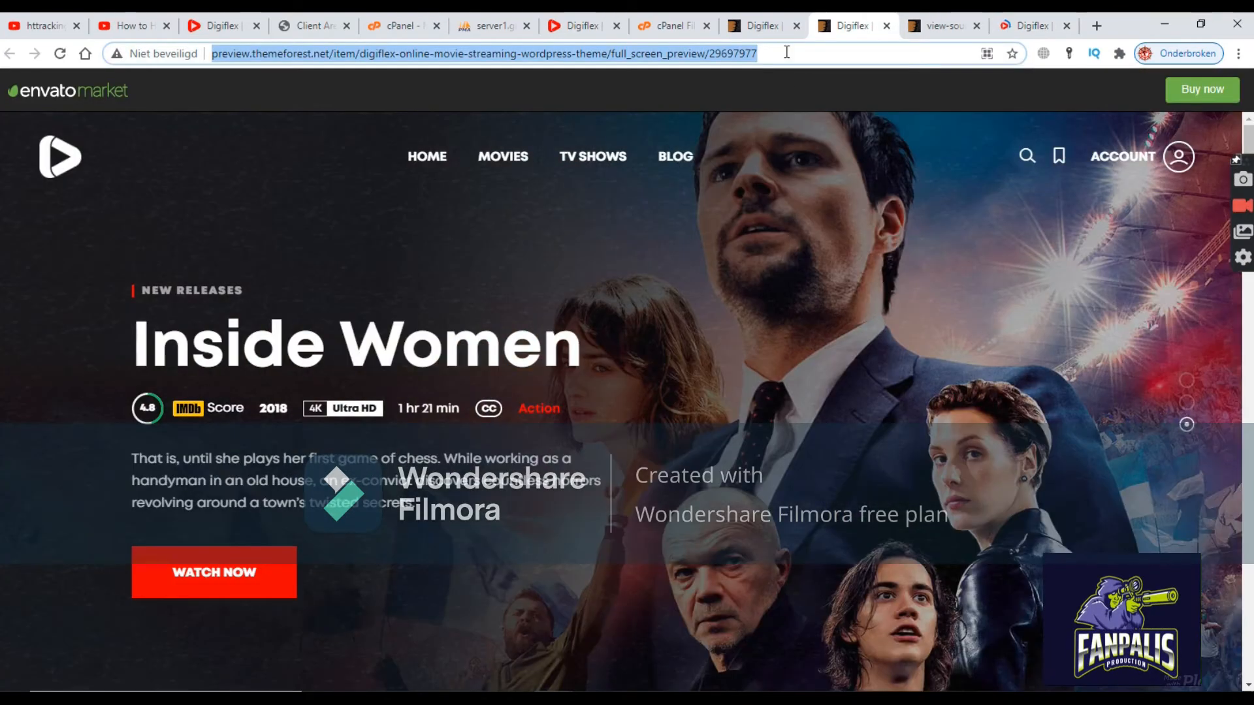
pyautogui.moveTo(779, 62); pyautogui.dragTo(721, 55)
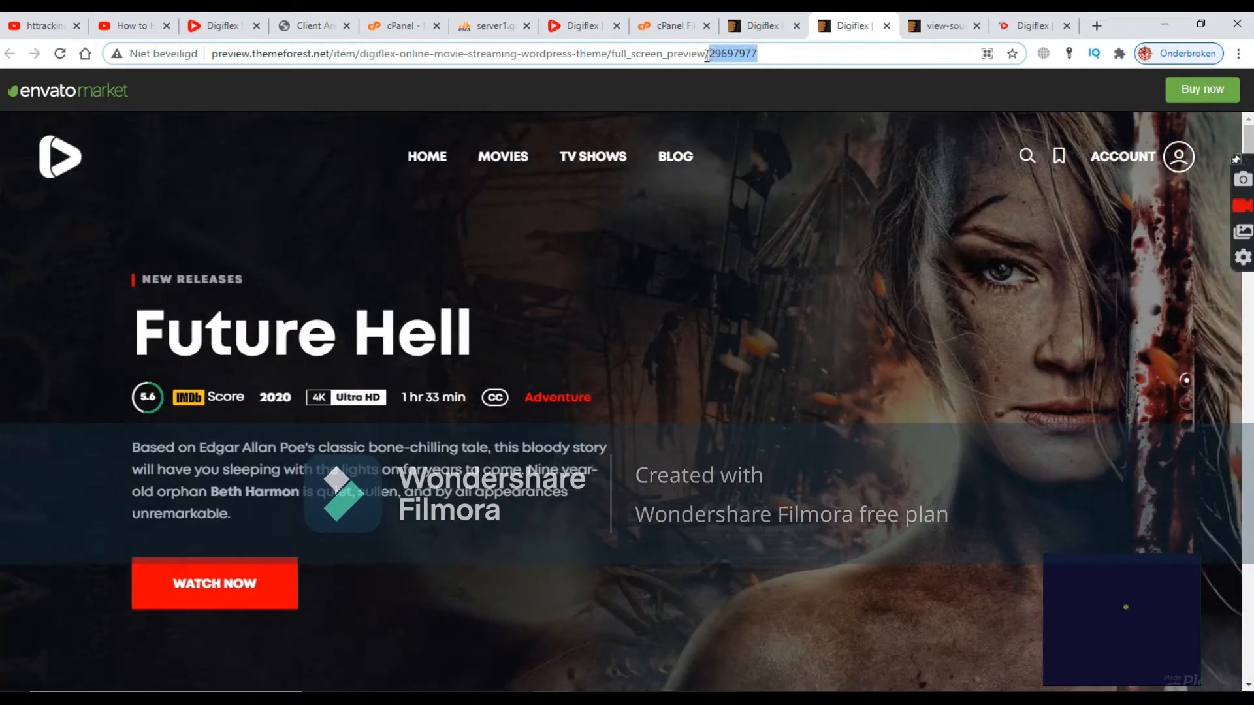
pyautogui.moveTo(711, 54); pyautogui.dragTo(210, 55)
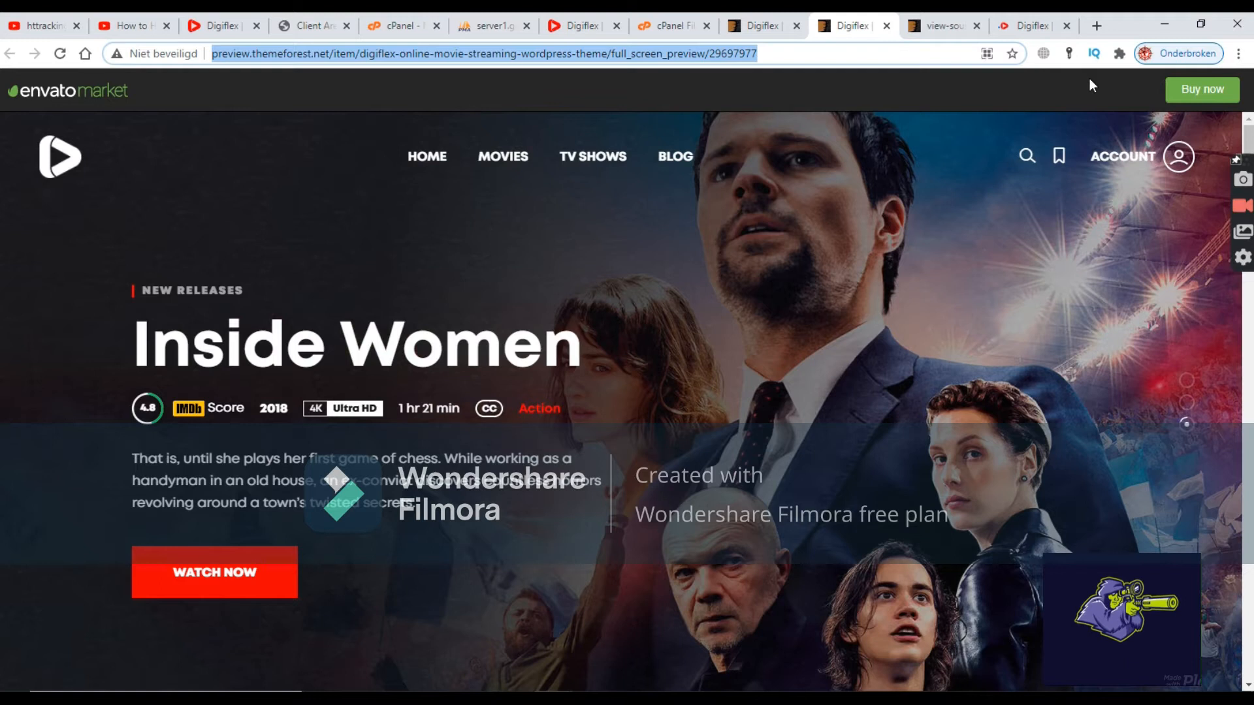
# Revisit the demo site's home page and select its address, then check the mirroring progress in HTTrack and return to Chrome.
pyautogui.hotkey('ctrl', '9')
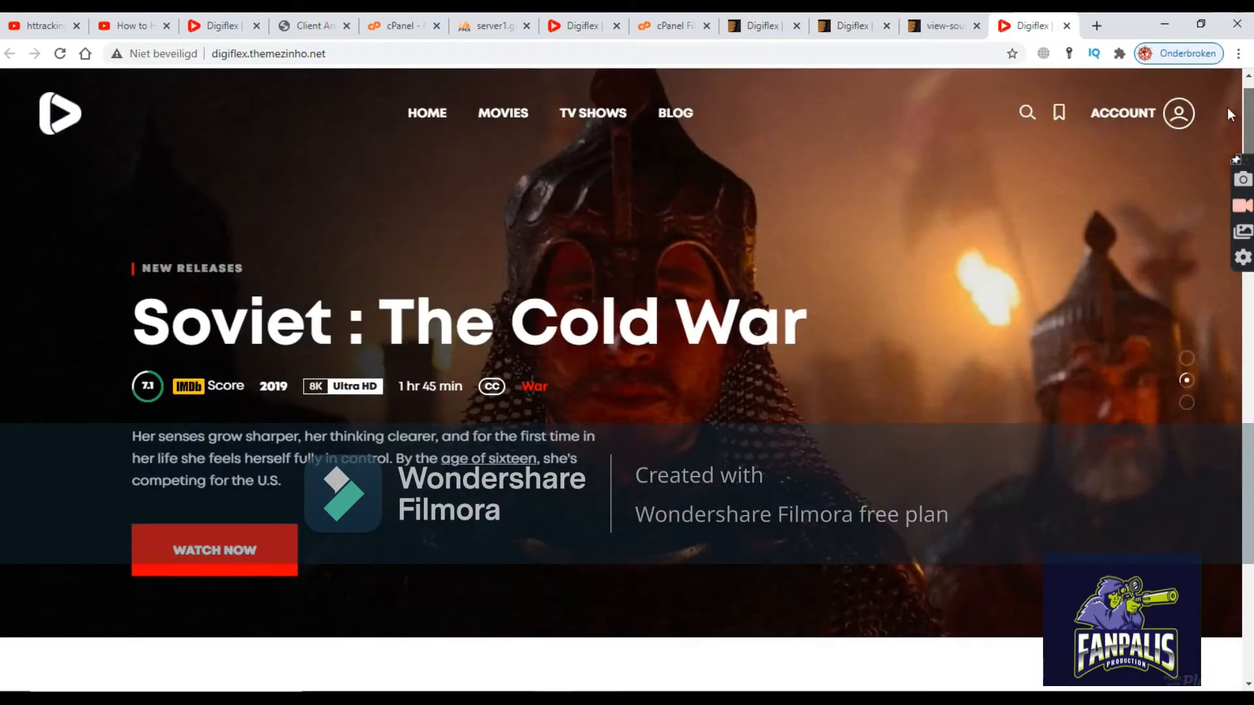
pyautogui.scroll(-10, 1228, 107)
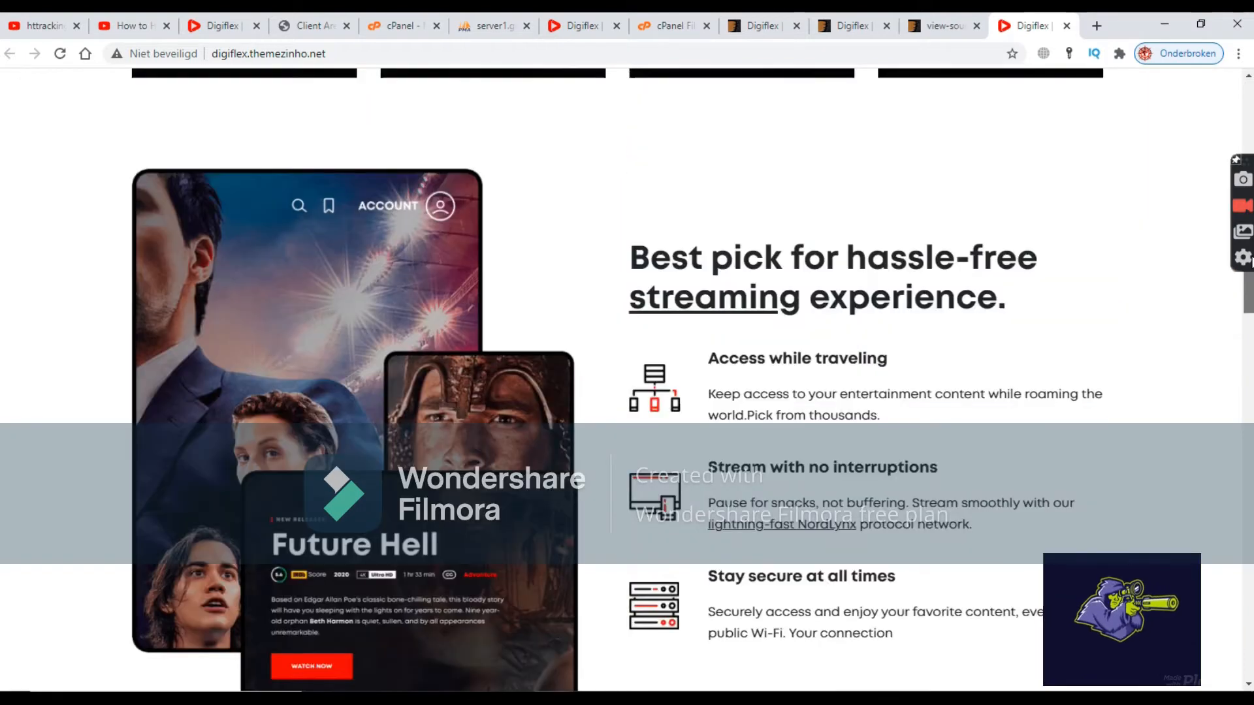
pyautogui.scroll(6, 1229, 148)
pyautogui.click(913, 53)
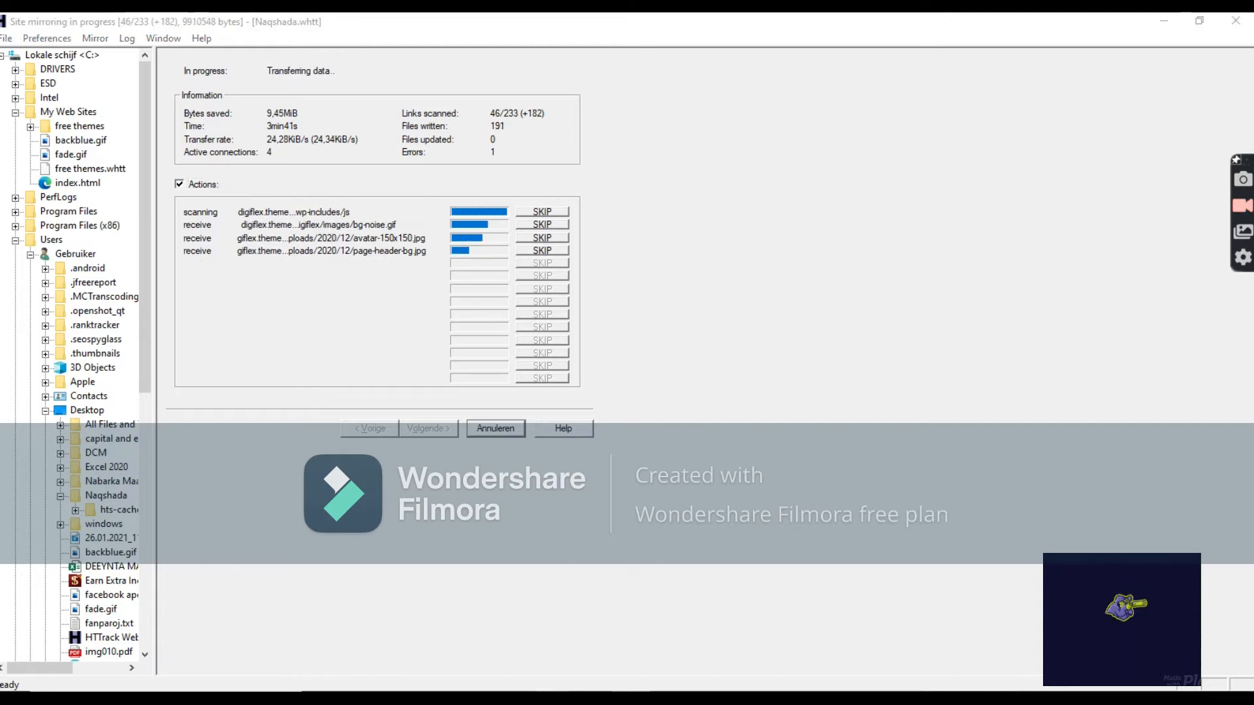
pyautogui.click(511, 641)
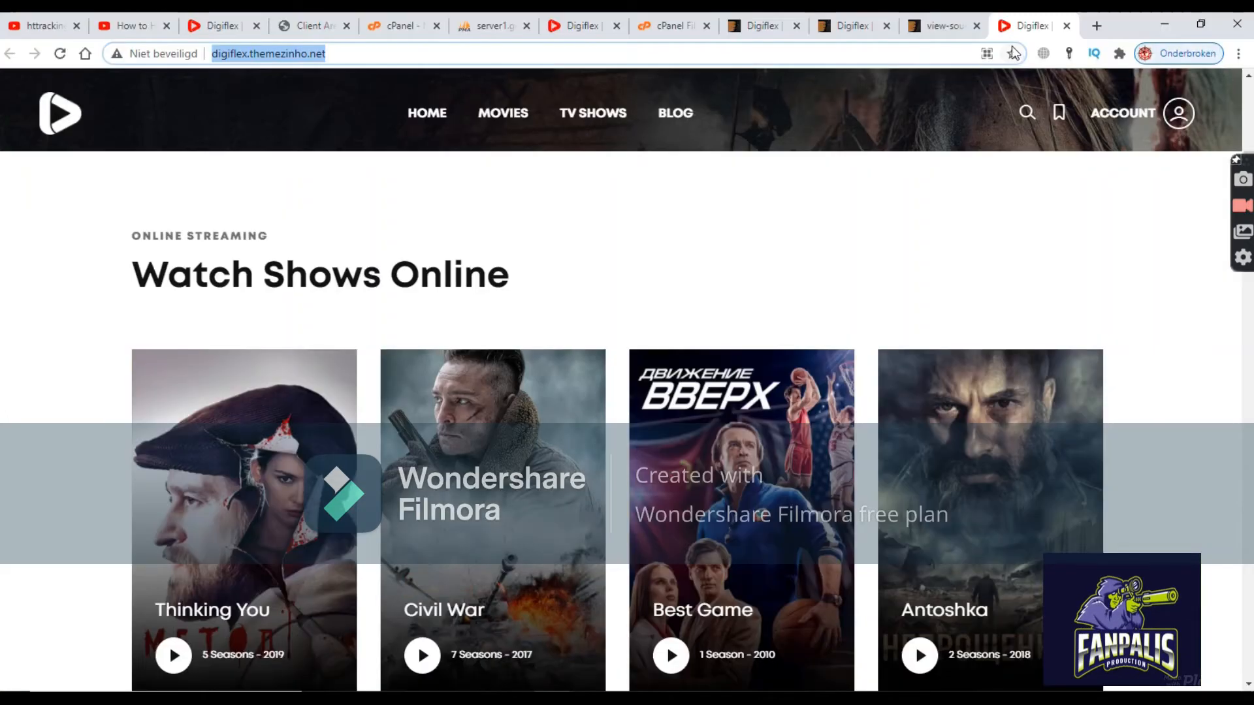
# Close the digiflex.themezinho.net page and compare the theme's live preview with its ThemeForest item page.
pyautogui.click(1067, 25)
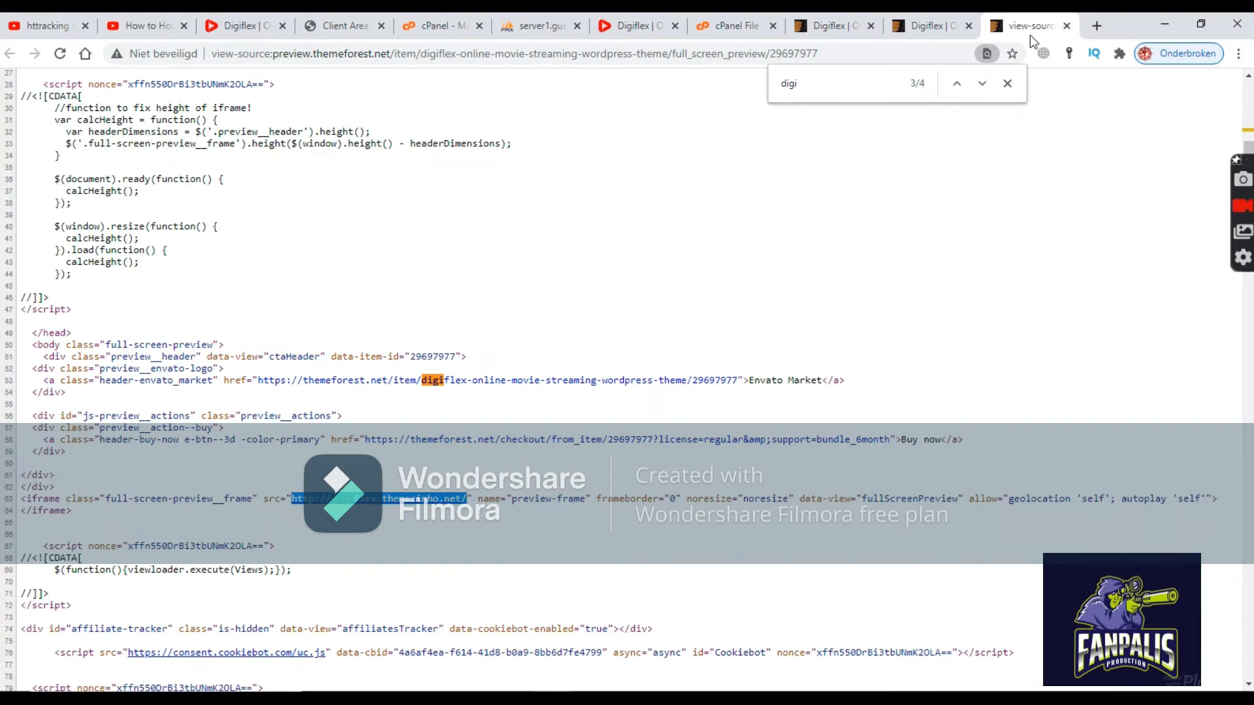
pyautogui.click(947, 25)
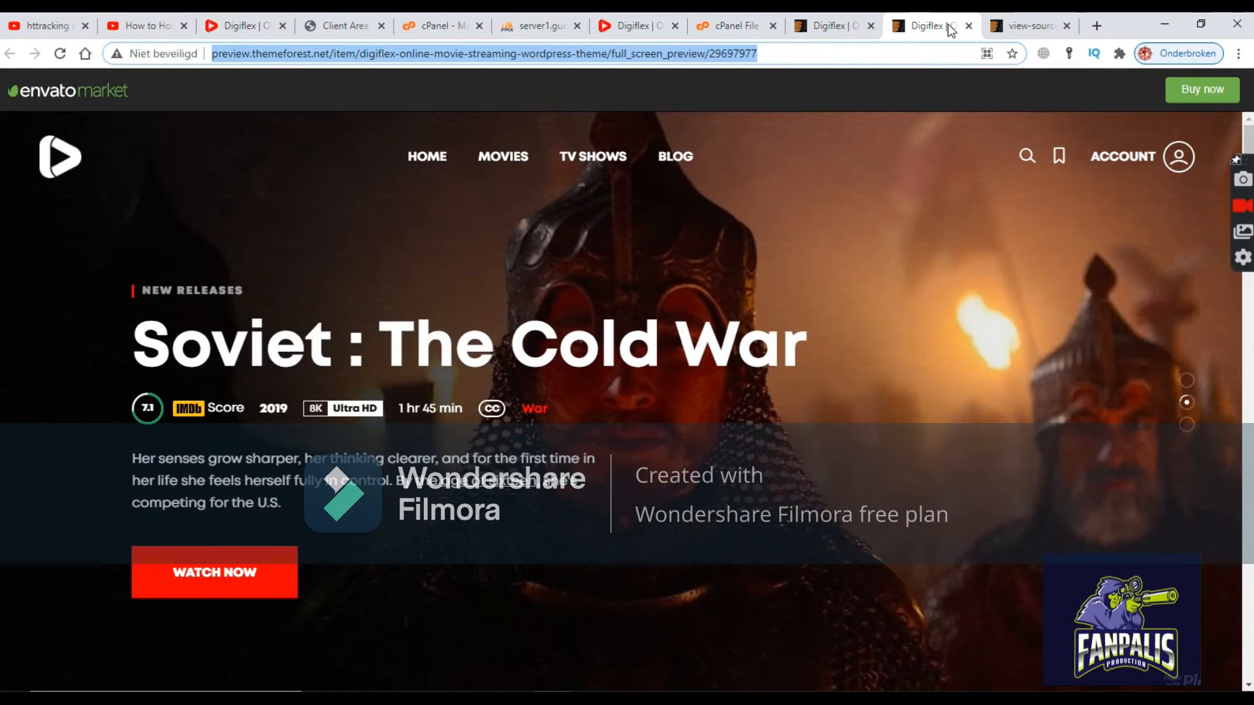
pyautogui.click(827, 28)
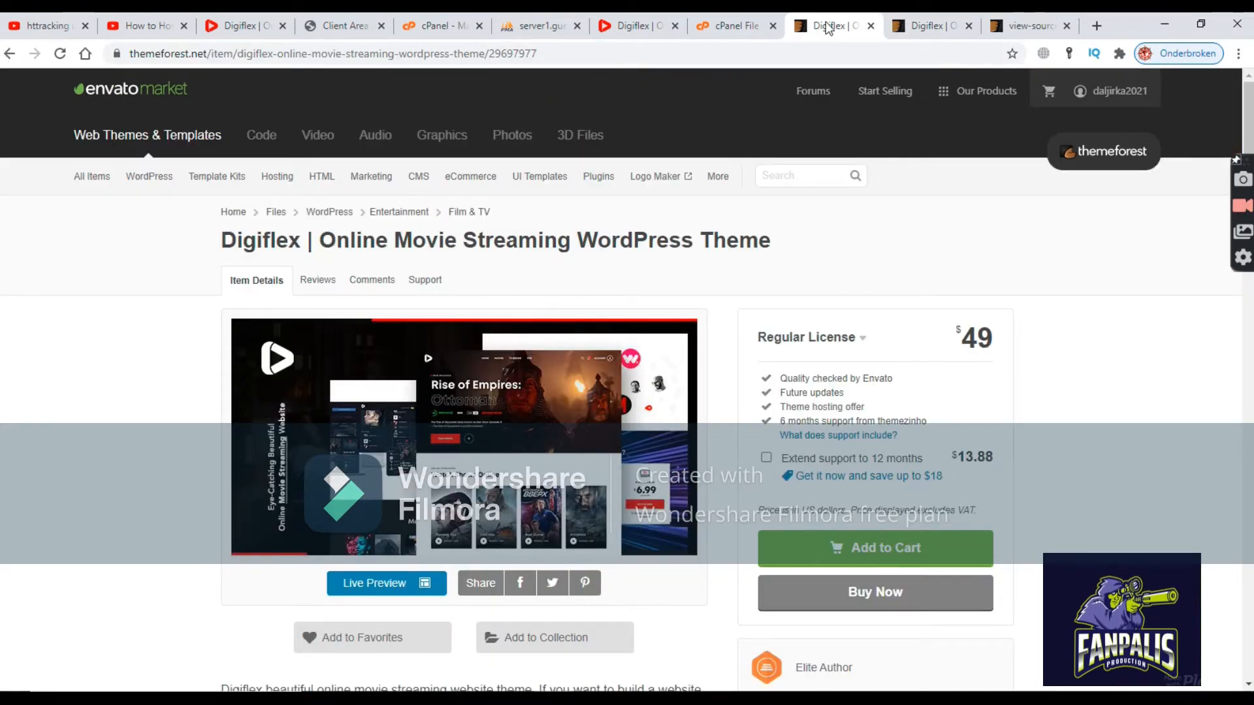
pyautogui.click(923, 26)
pyautogui.click(824, 25)
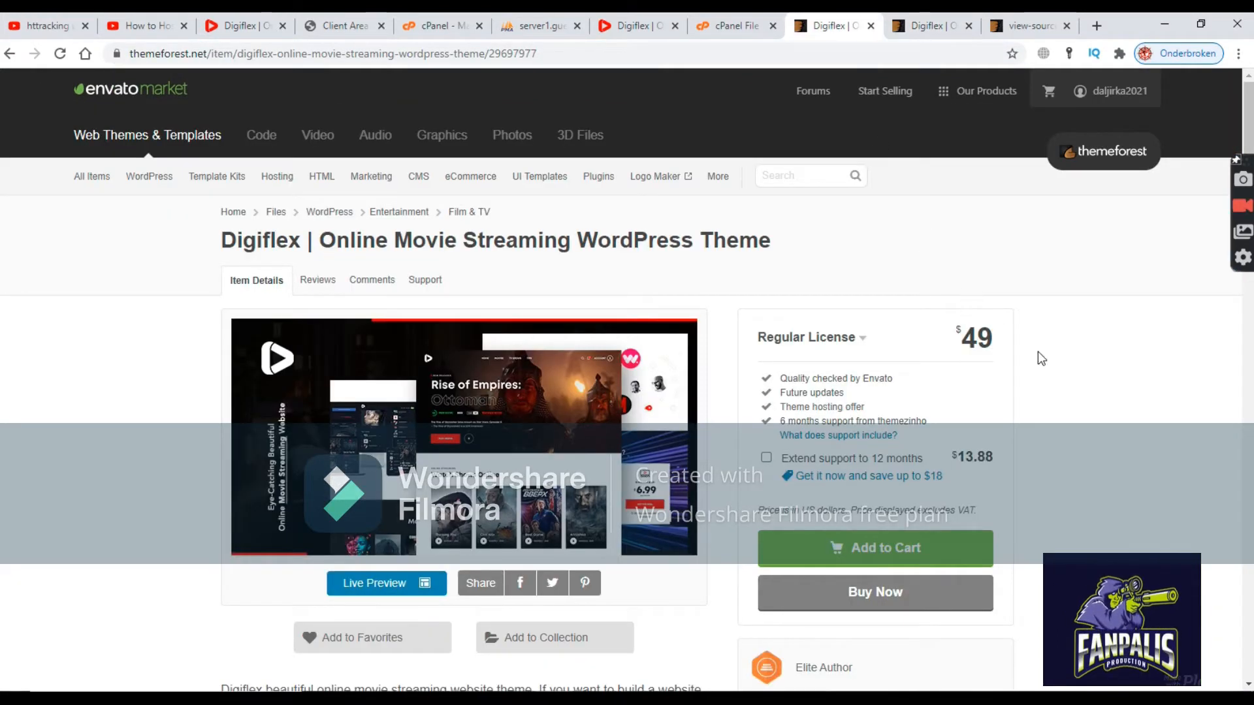
# Examine the Digiflex item page's screenshots, key features, and compatibility details.
pyautogui.scroll(-15, 1208, 300)
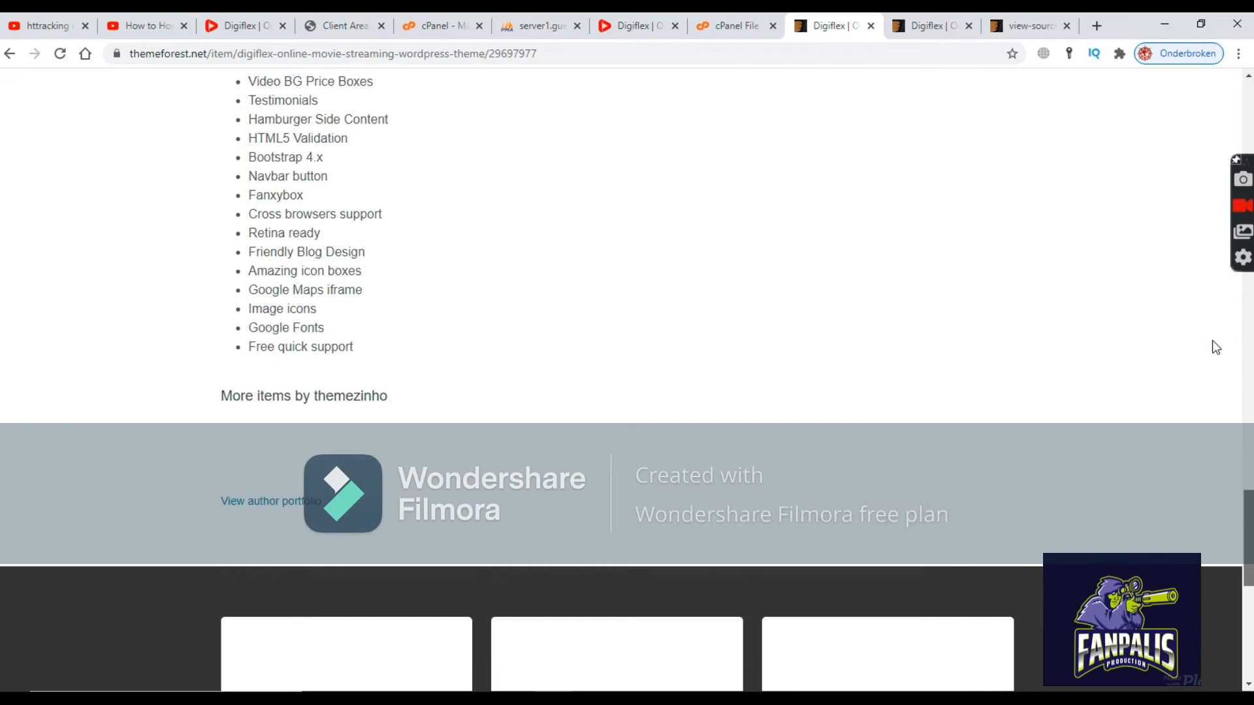
pyautogui.scroll(6, 1204, 279)
pyautogui.scroll(-7, 1200, 300)
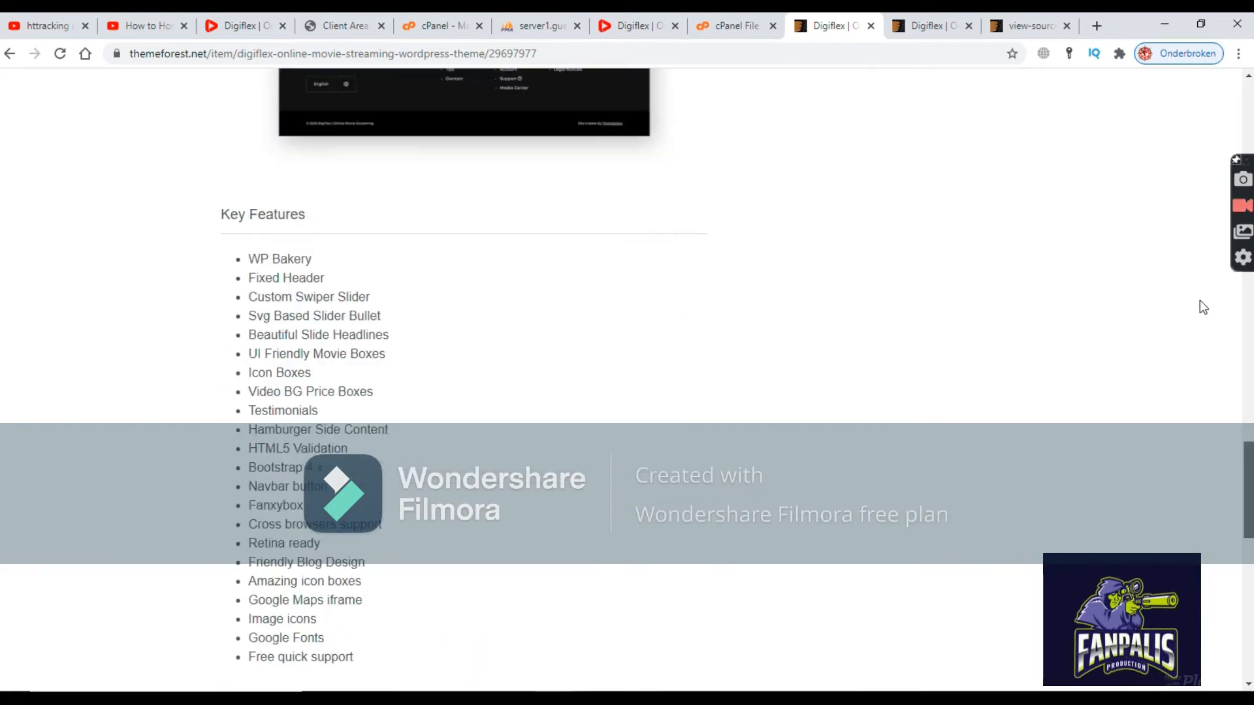
pyautogui.scroll(10, 1200, 312)
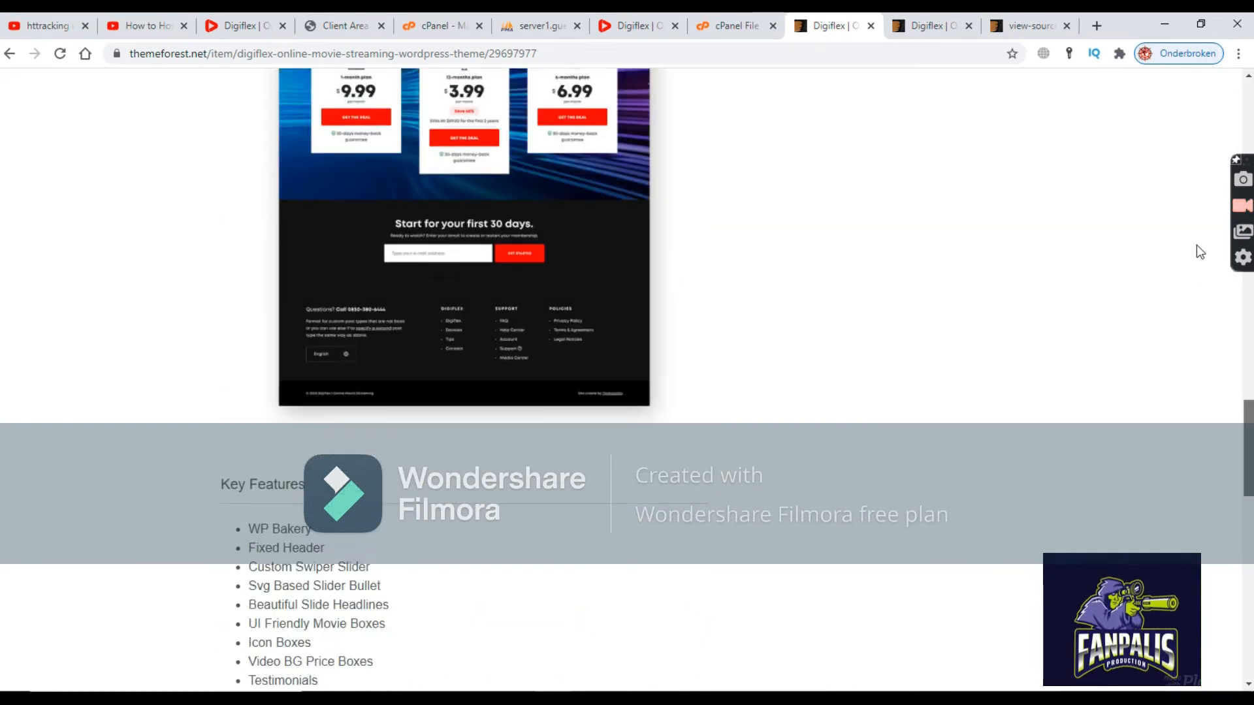
pyautogui.scroll(2, 1193, 117)
pyautogui.scroll(8, 1227, 196)
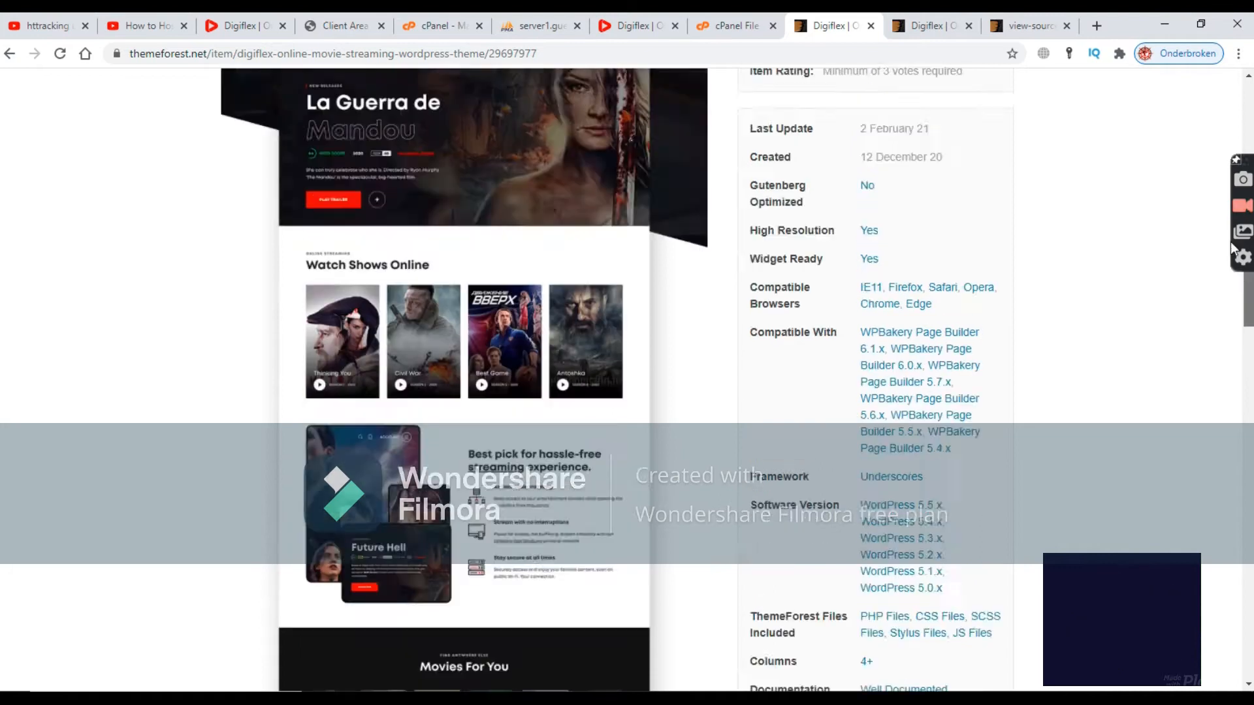
pyautogui.scroll(5, 1227, 196)
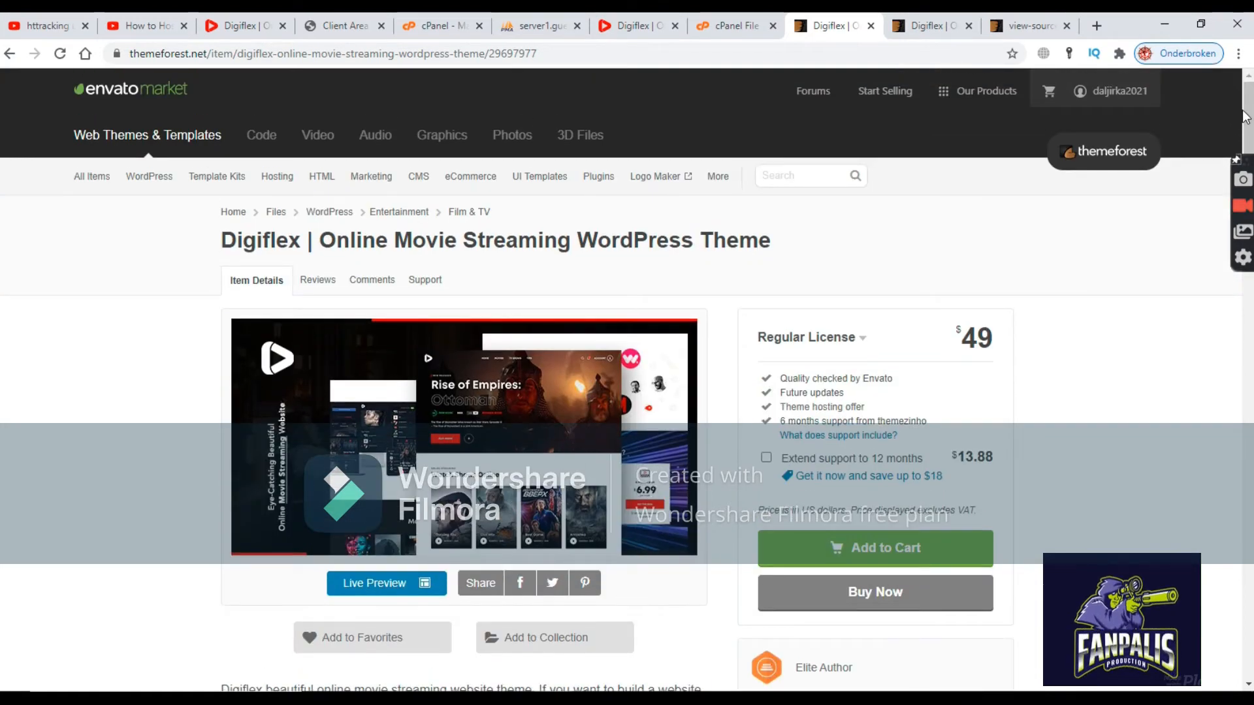
pyautogui.moveTo(1247, 121); pyautogui.dragTo(1211, 116)
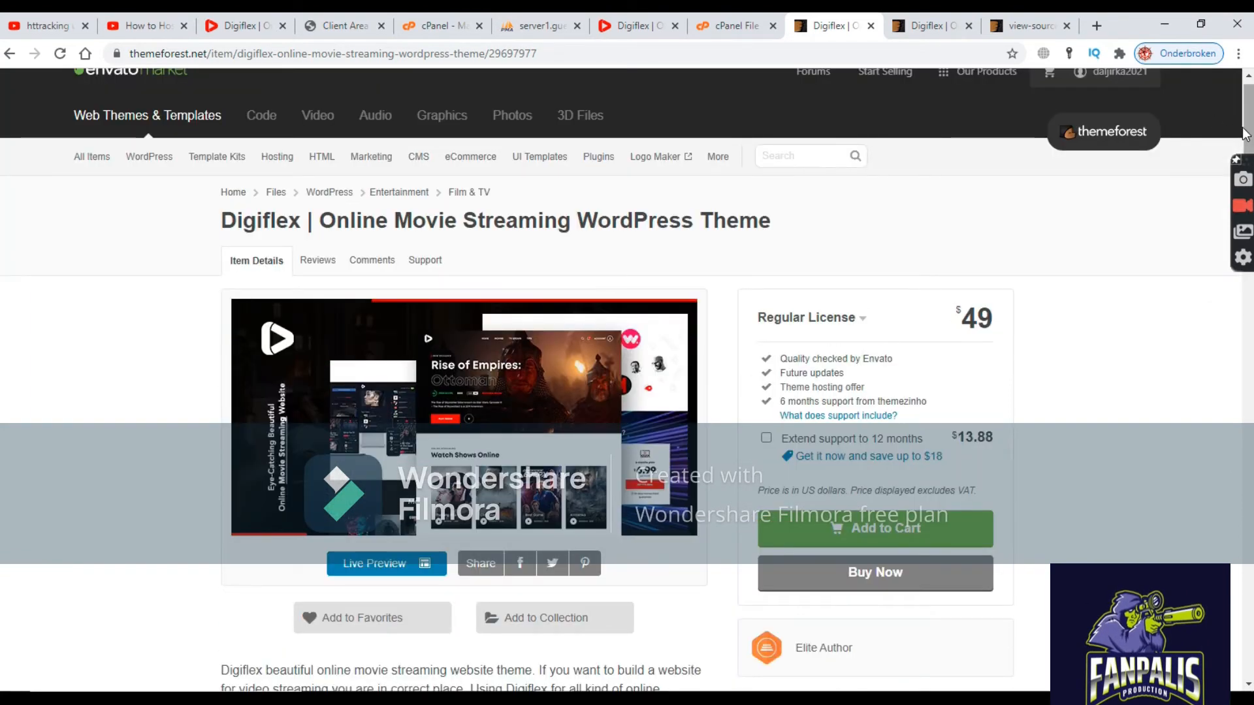
pyautogui.scroll(1, 1244, 134)
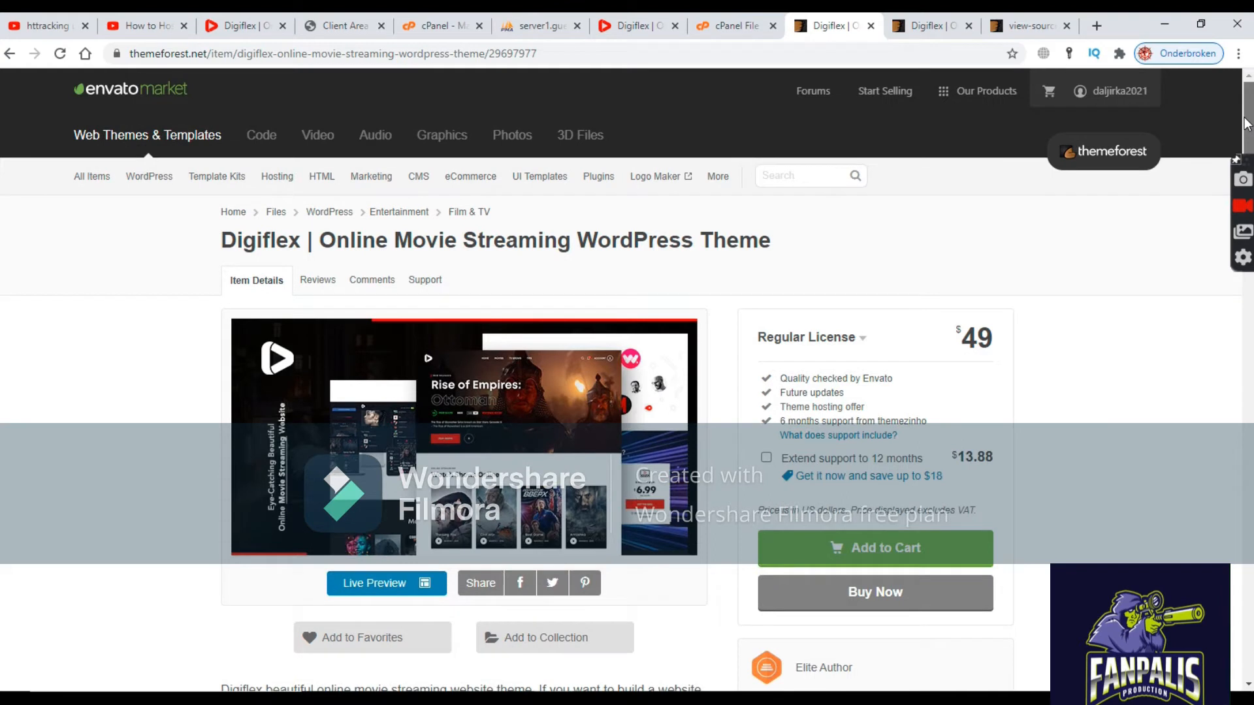
# Switch back and forth between the Digiflex live preview and the item page to show how their addresses differ.
pyautogui.click(939, 23)
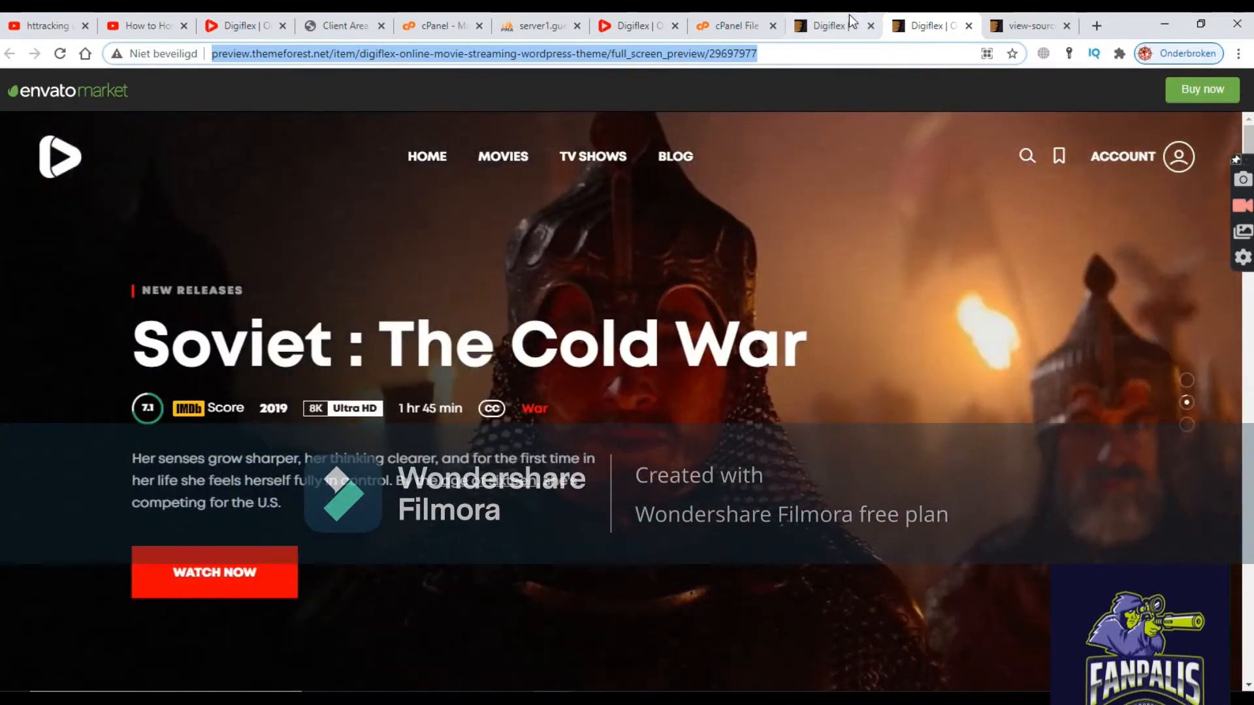
pyautogui.click(851, 20)
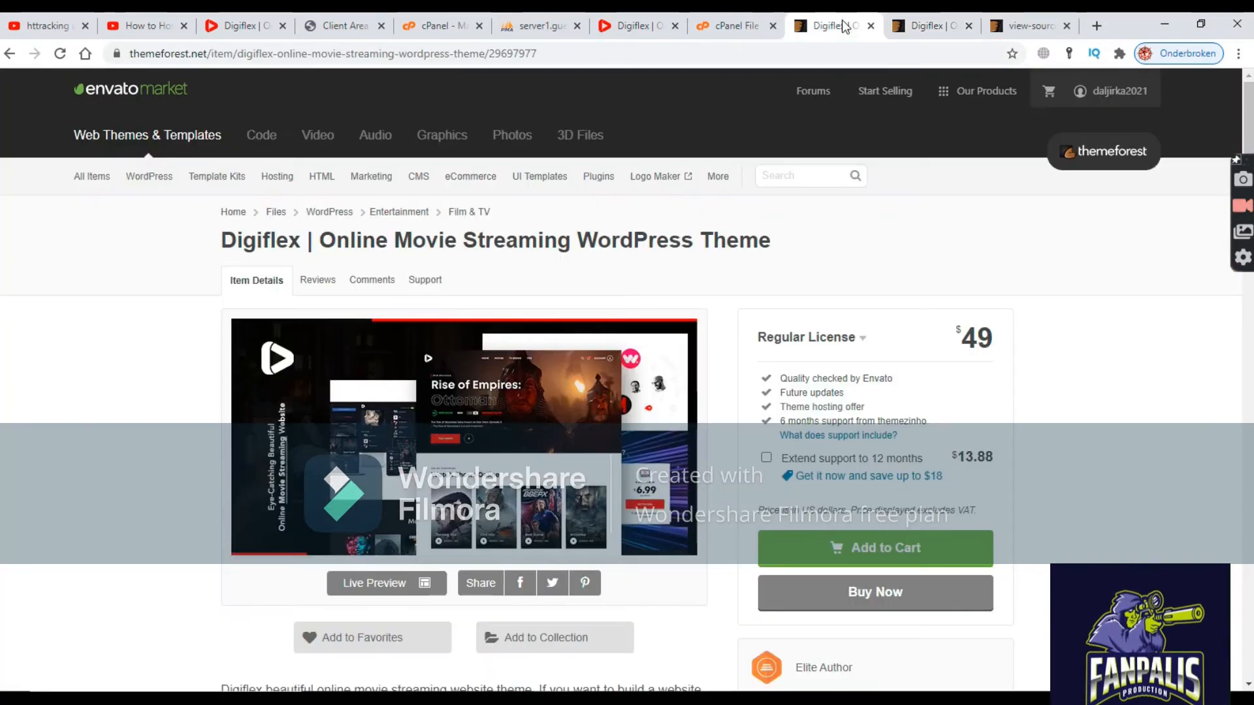
pyautogui.click(920, 23)
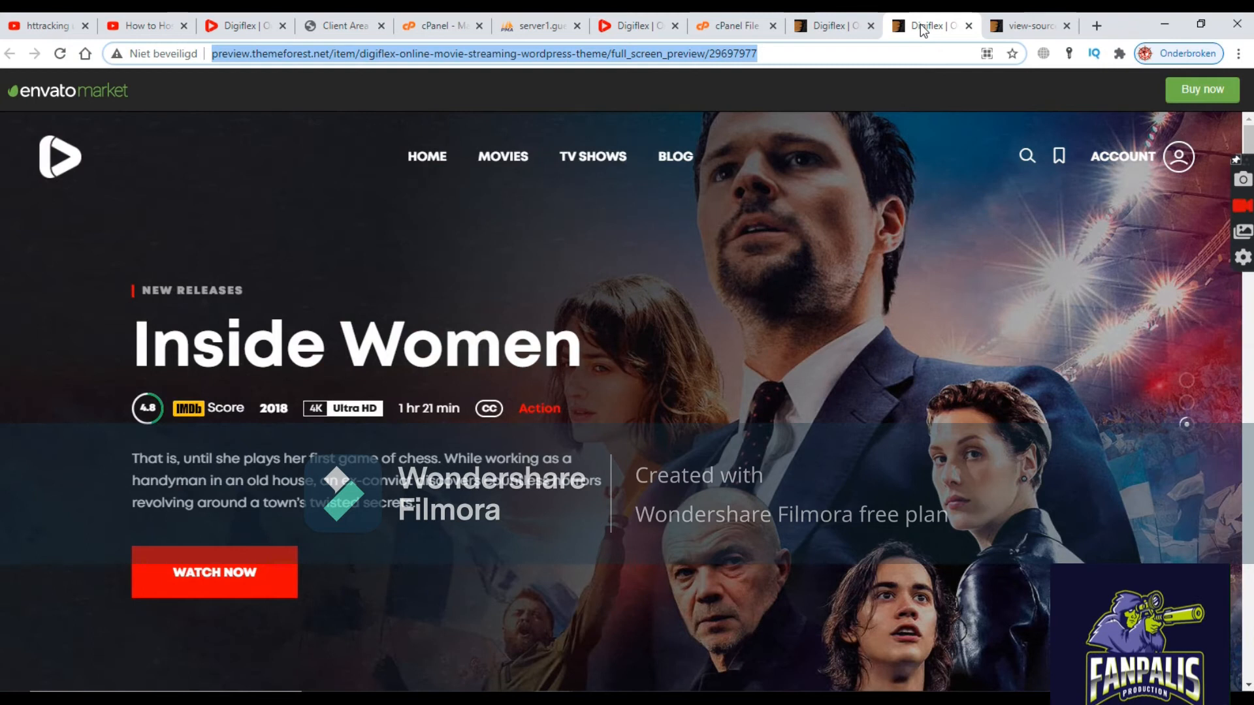
pyautogui.click(841, 30)
pyautogui.click(735, 20)
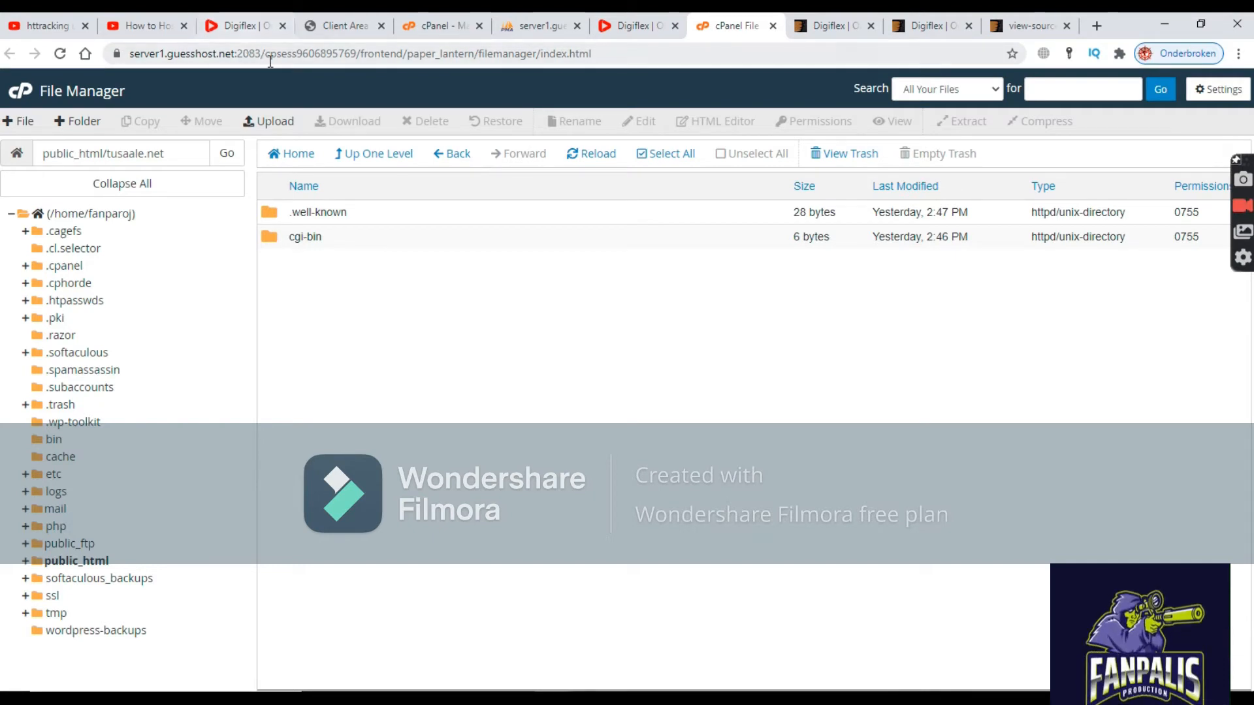
pyautogui.moveTo(264, 54); pyautogui.dragTo(129, 52)
pyautogui.hotkey('ctrl', 'c')
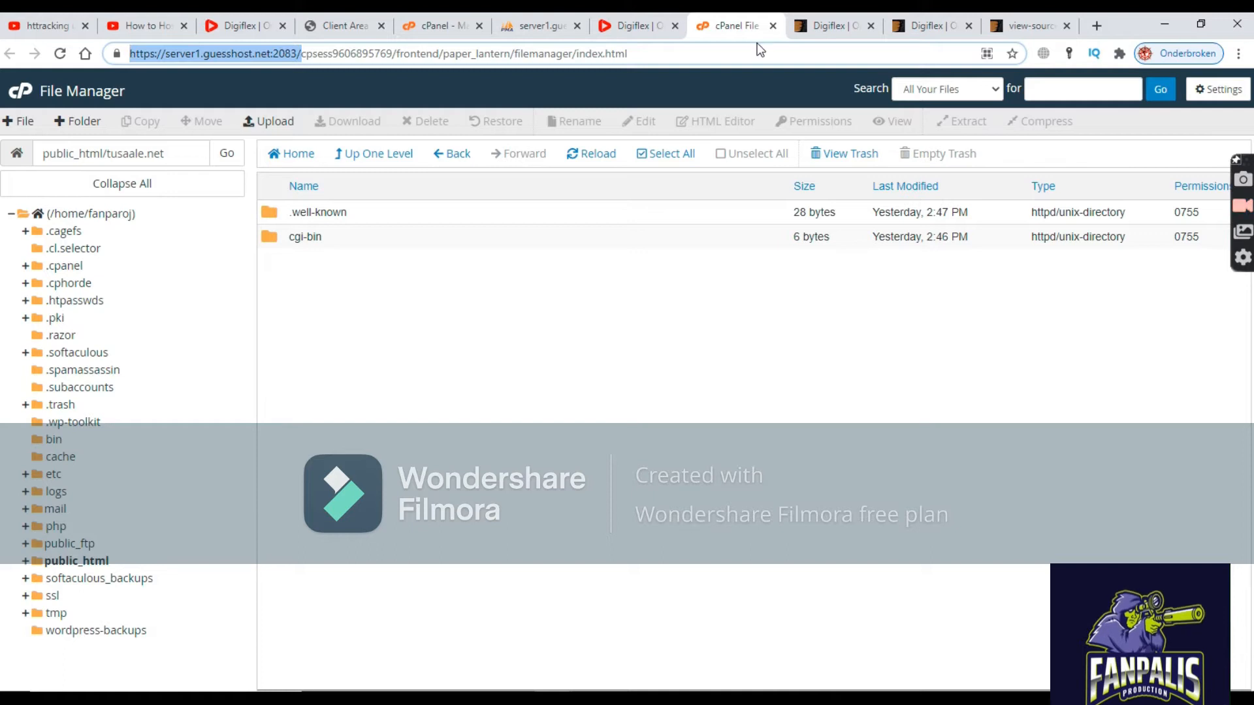
pyautogui.click(925, 25)
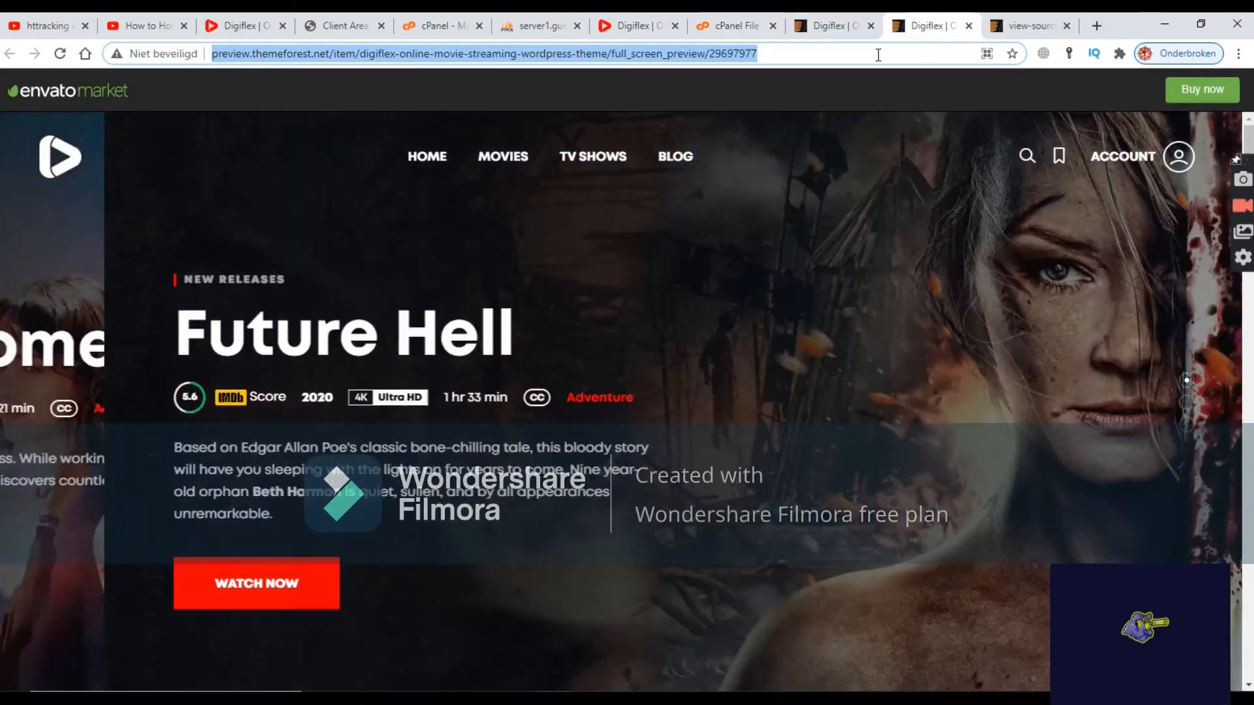
pyautogui.click(878, 55)
pyautogui.hotkey('ctrl', 'v')
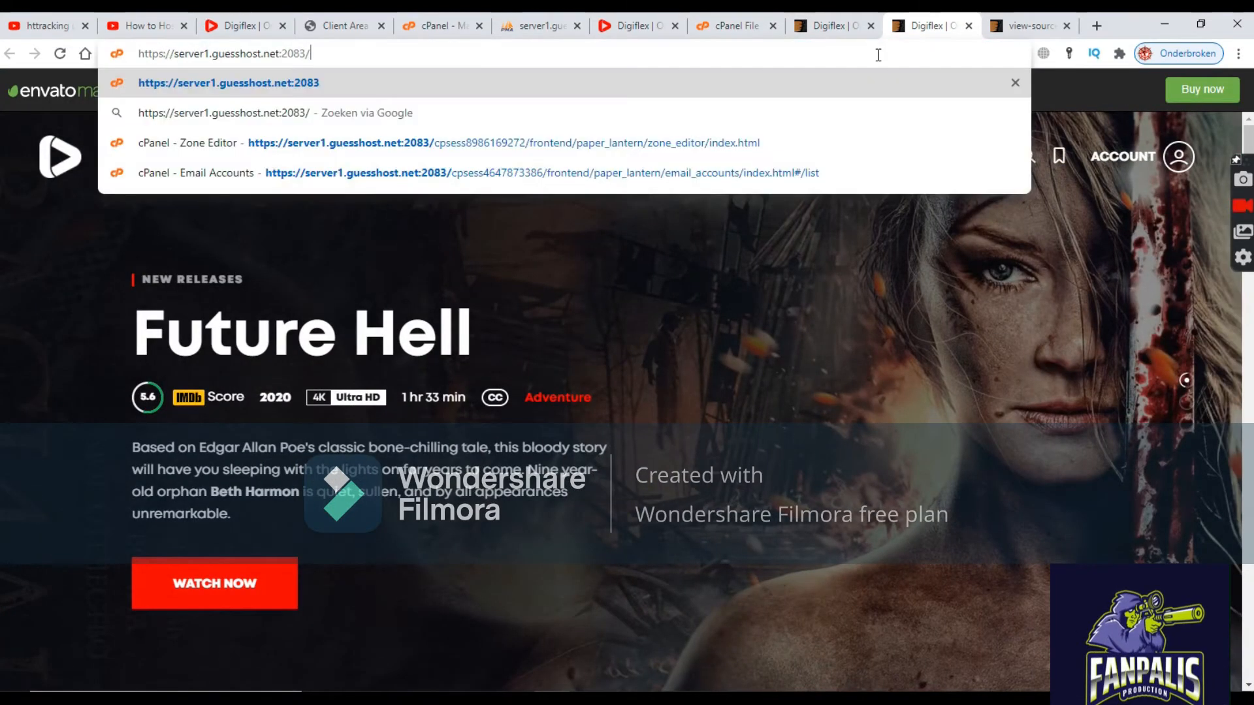
pyautogui.press('Return')
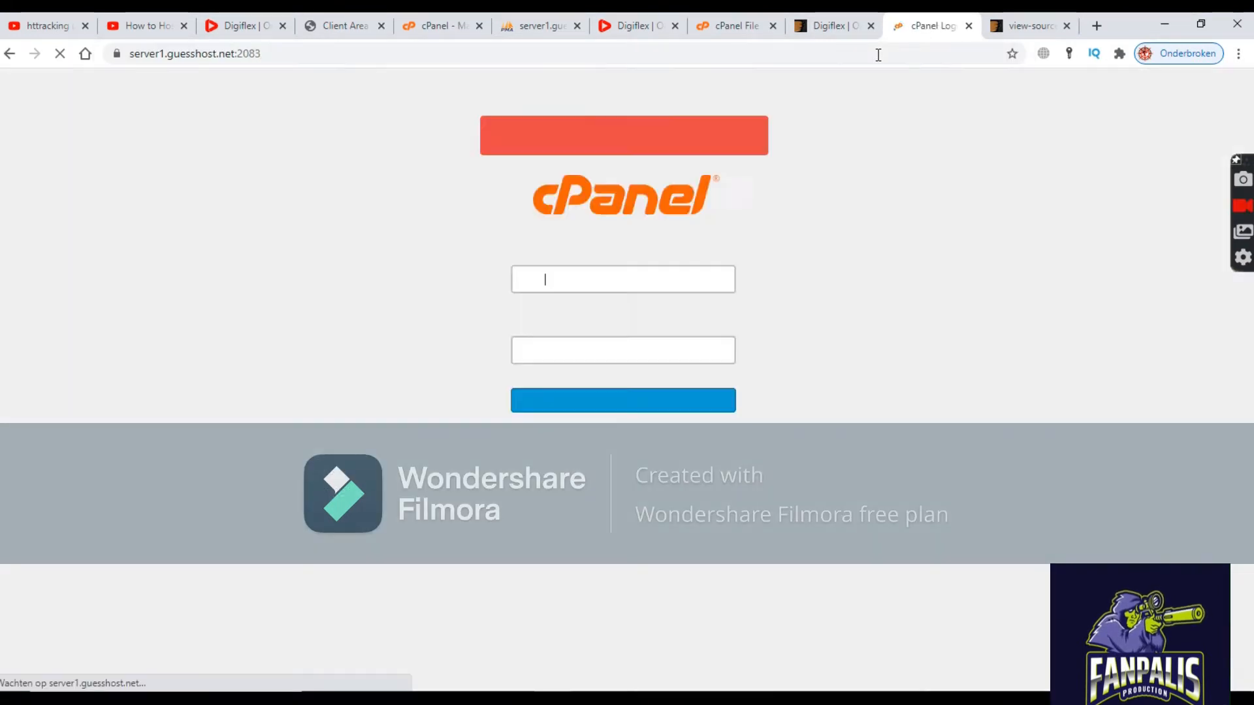
# Log in to cPanel with the account username and password, declining to save the credentials in the password manager.
pyautogui.click(629, 359)
pyautogui.write('••')
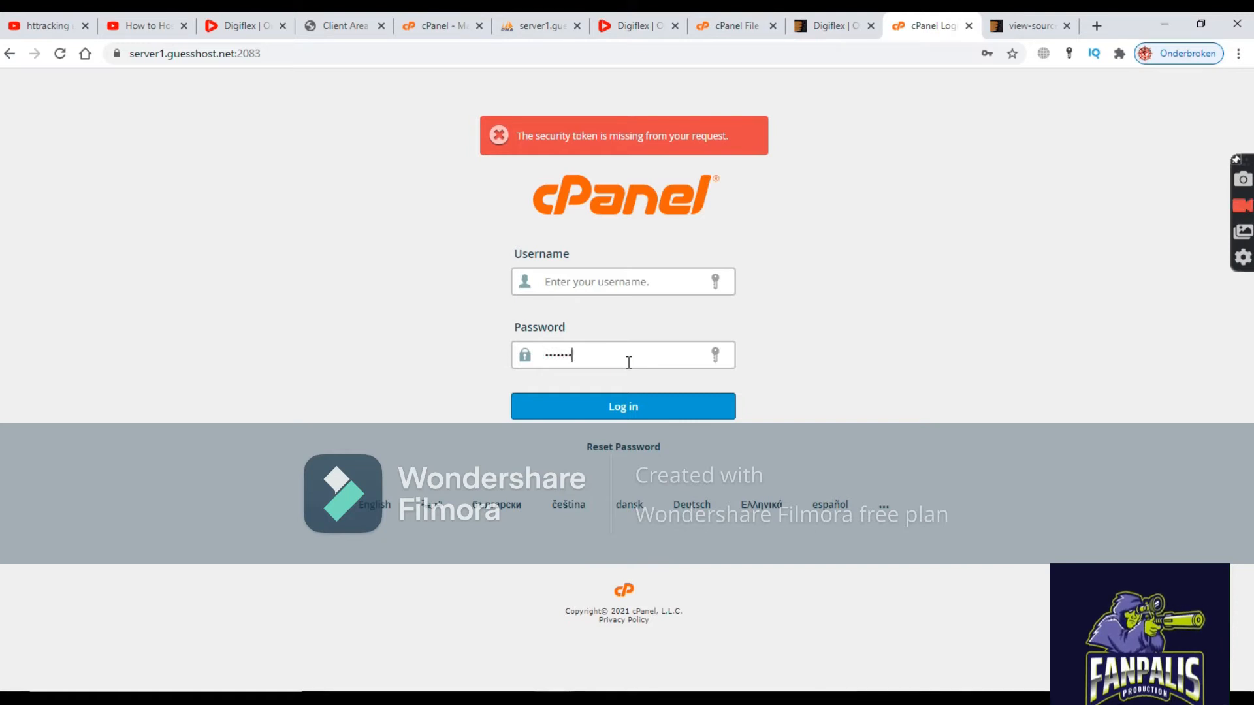
pyautogui.write('•')
pyautogui.press('Return')
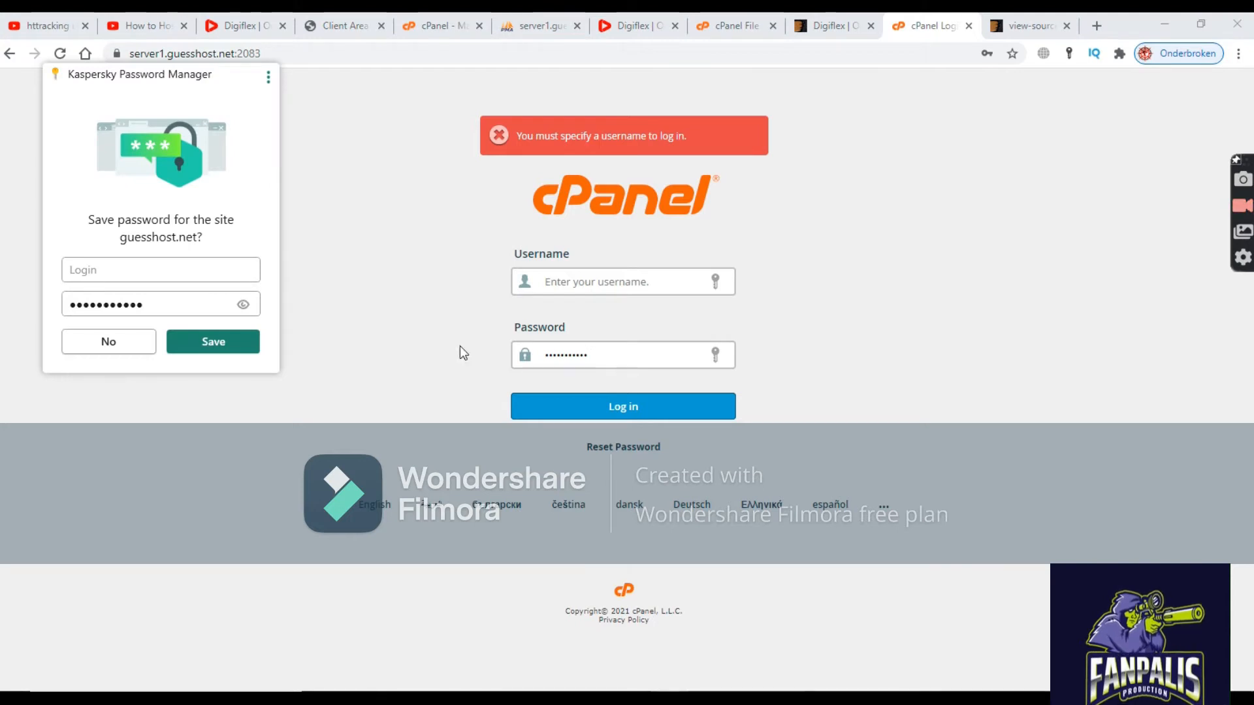
pyautogui.click(137, 348)
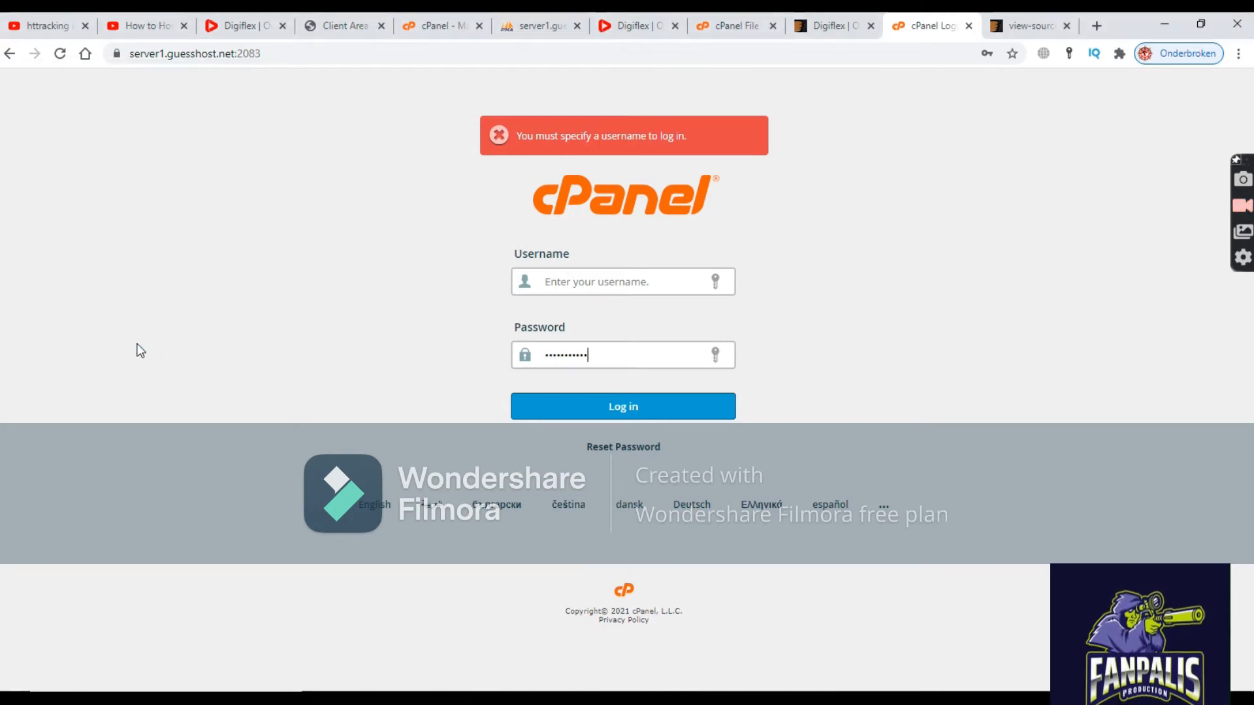
pyautogui.click(572, 286)
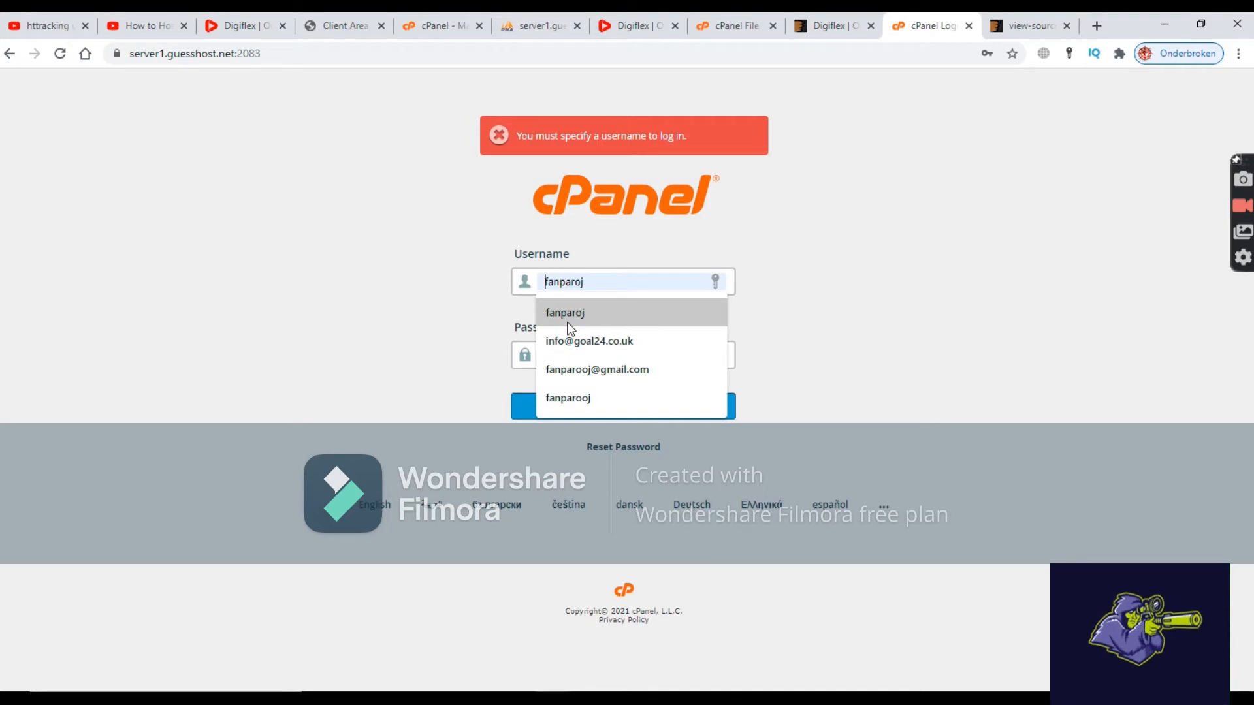
pyautogui.click(568, 321)
pyautogui.click(609, 406)
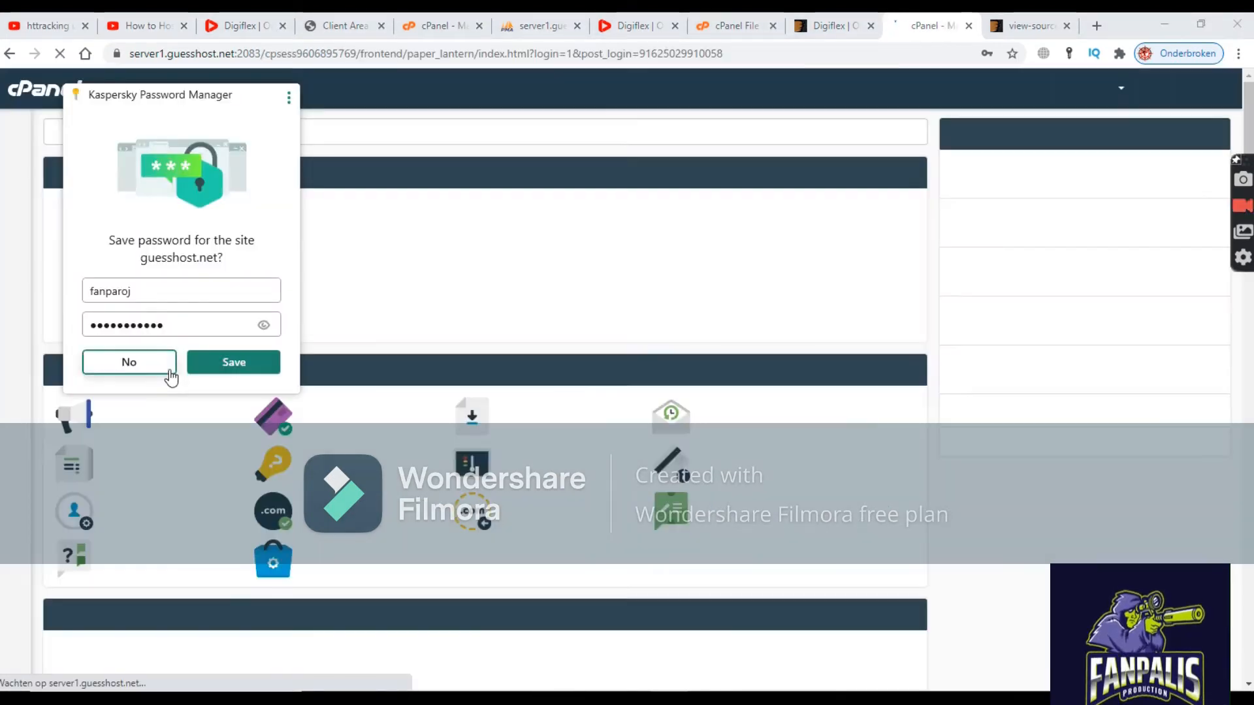
pyautogui.click(169, 370)
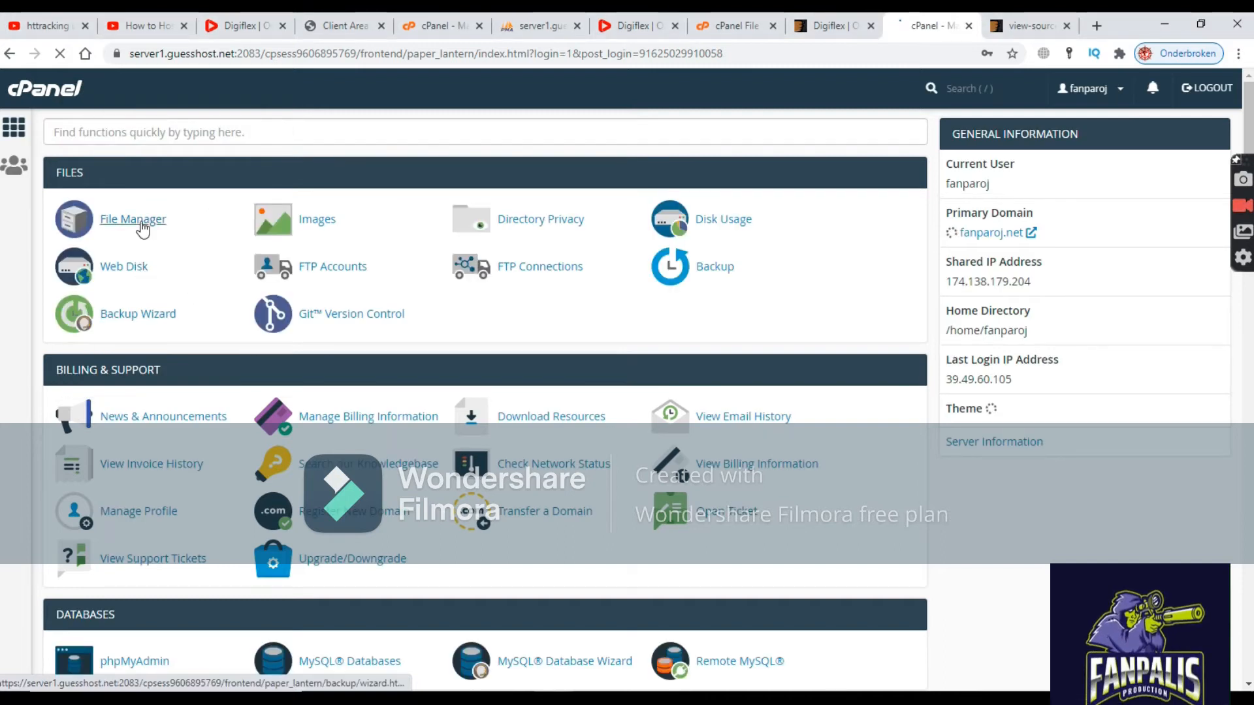
# Open cPanel's File Manager and enter the public_html folder.
pyautogui.click(140, 222)
pyautogui.click(977, 26)
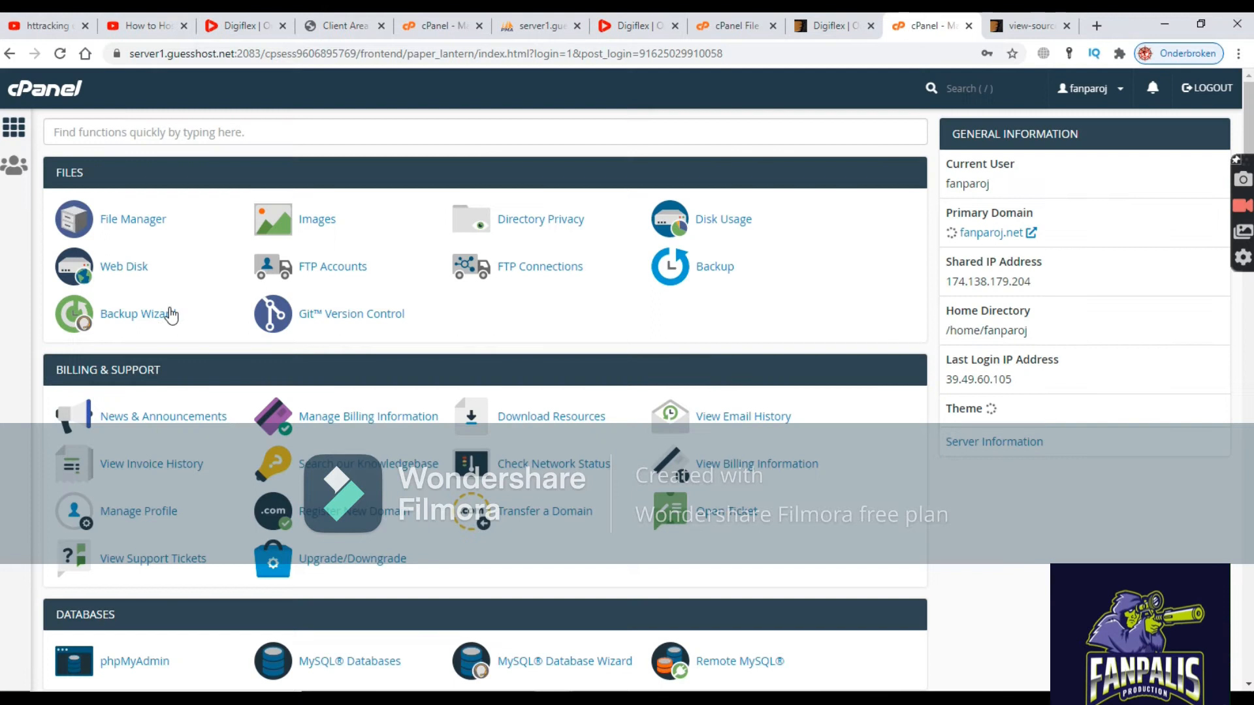
pyautogui.click(130, 222)
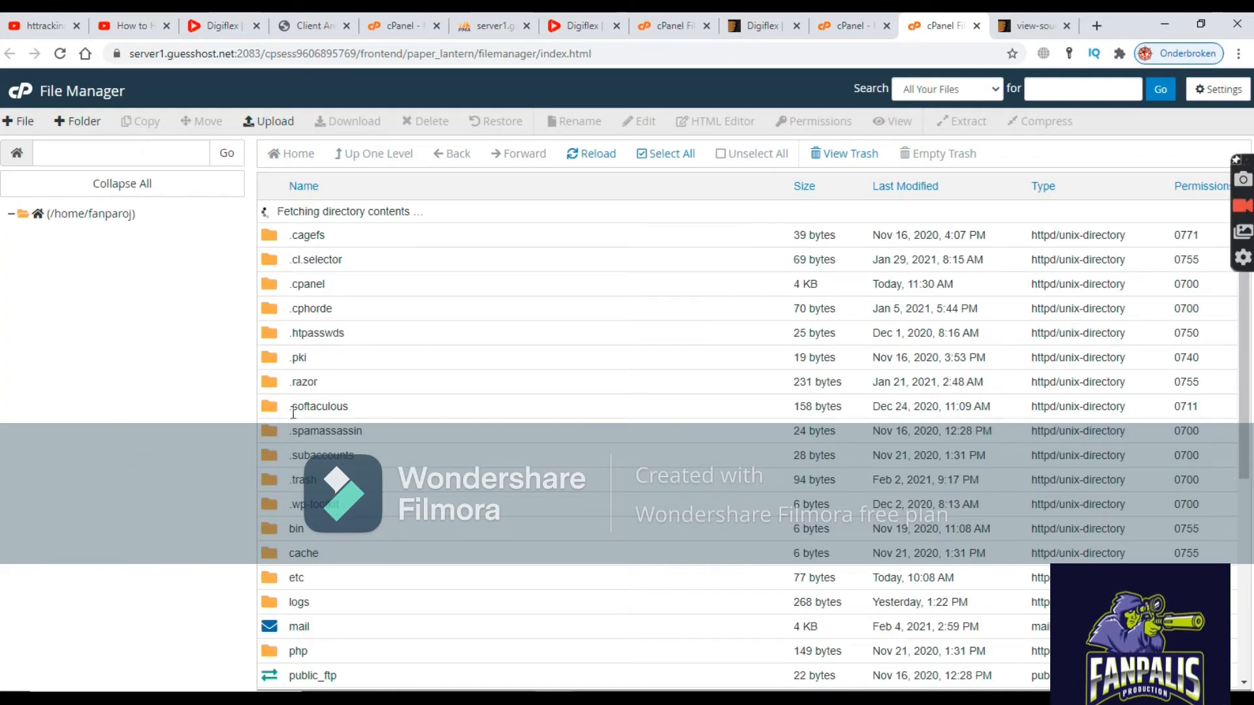
pyautogui.moveTo(322, 506); pyautogui.dragTo(264, 628)
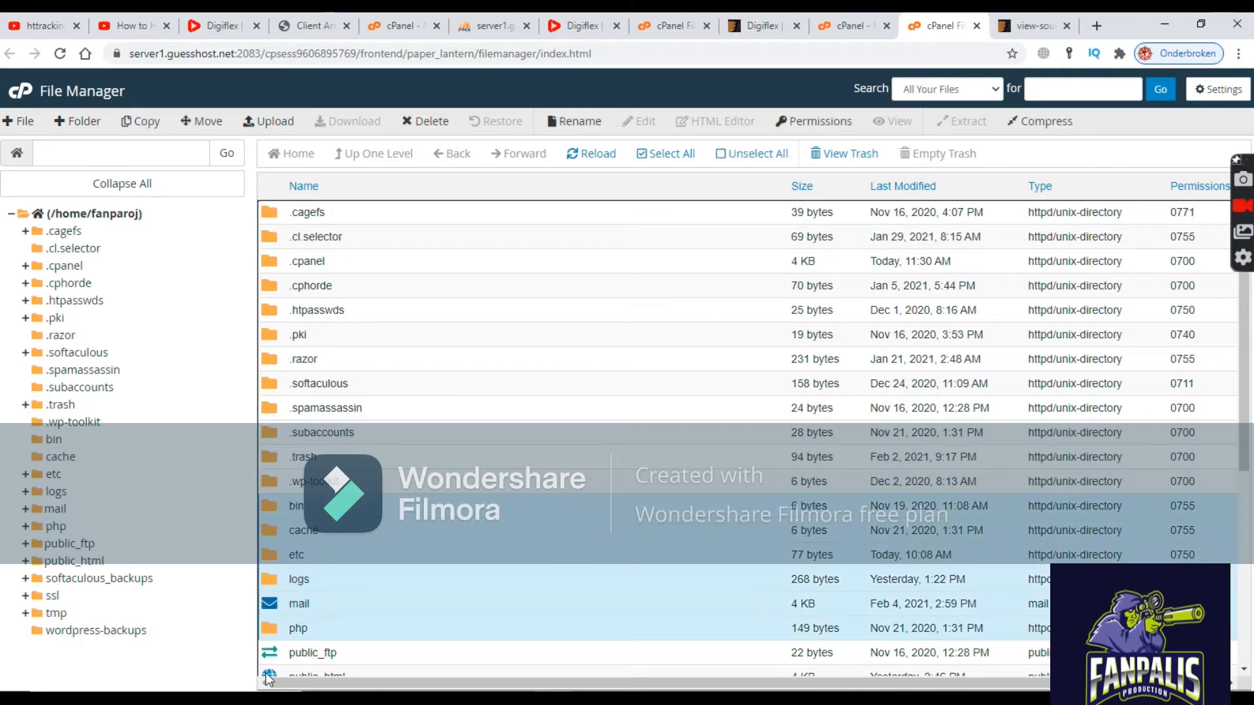
pyautogui.doubleClick(267, 674)
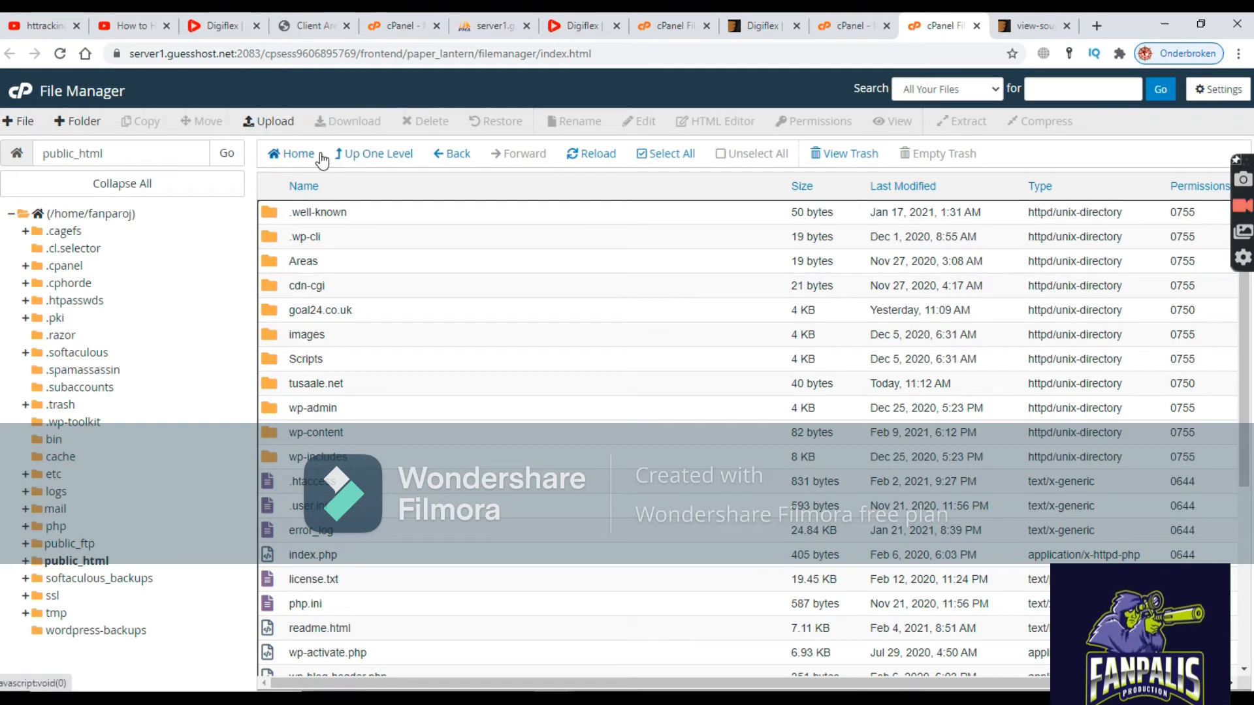
# Return to the home directory, reopen public_html, and look through its folders and files.
pyautogui.click(298, 156)
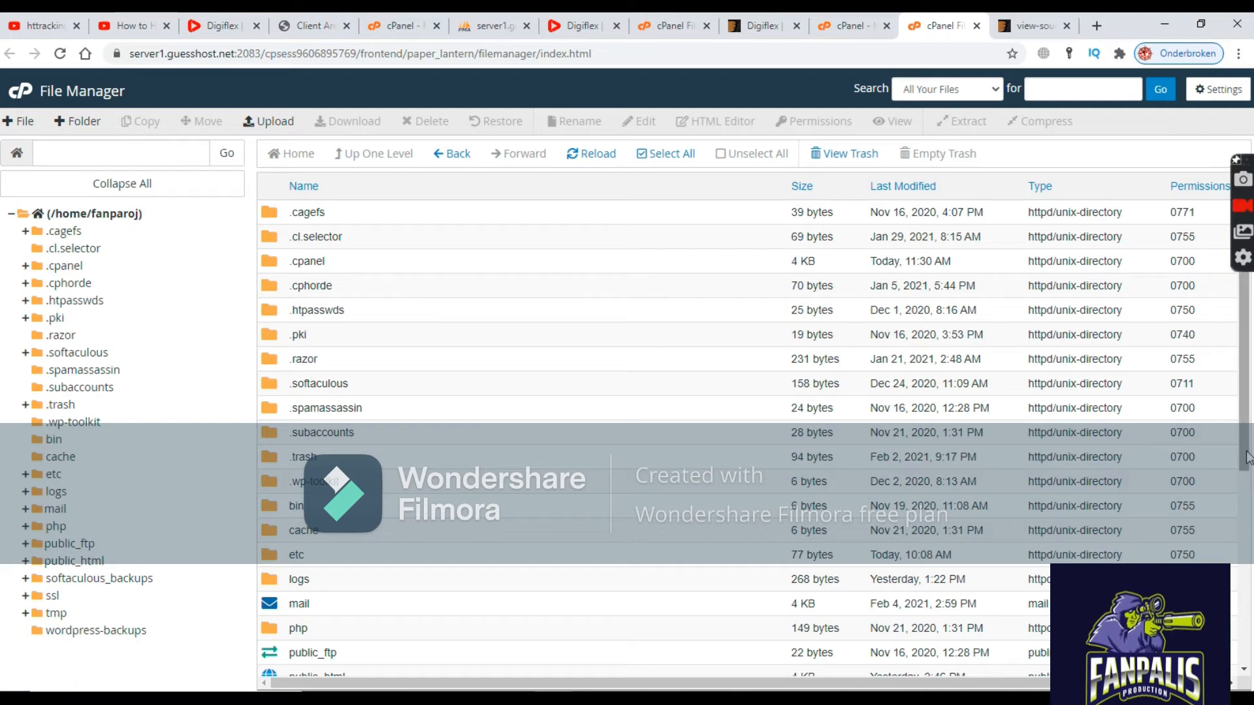
pyautogui.scroll(-2, 528, 600)
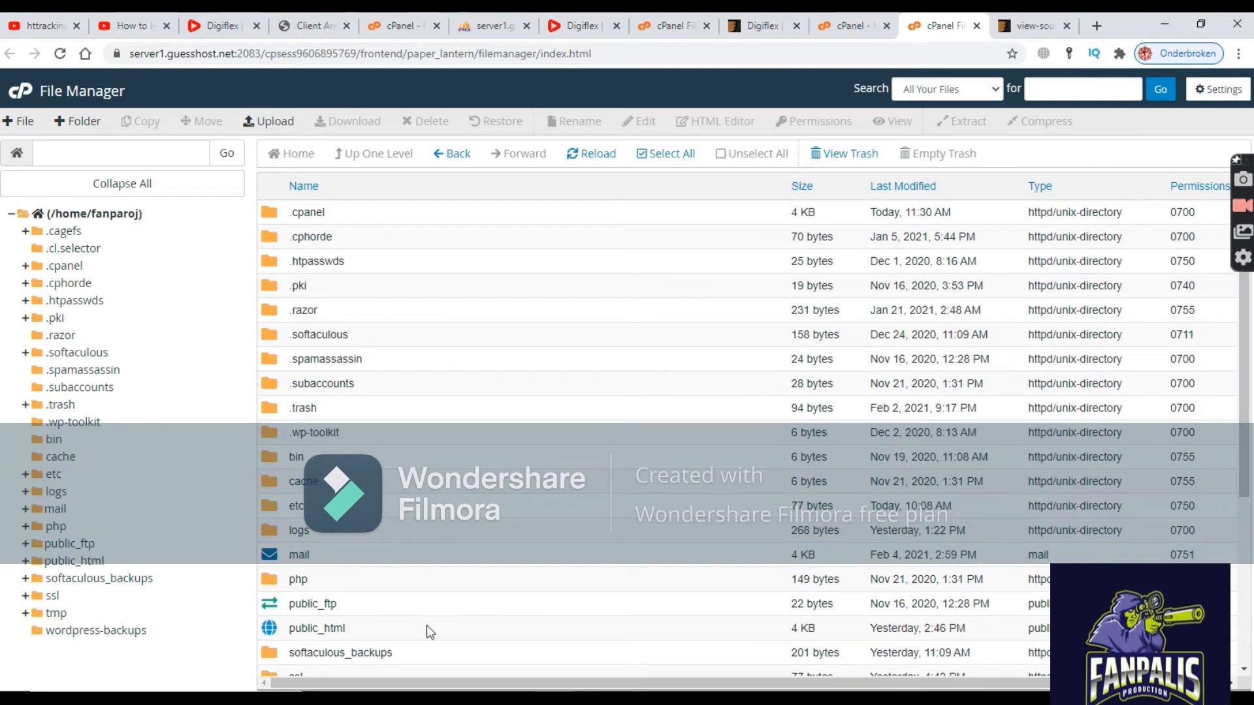
pyautogui.doubleClick(273, 632)
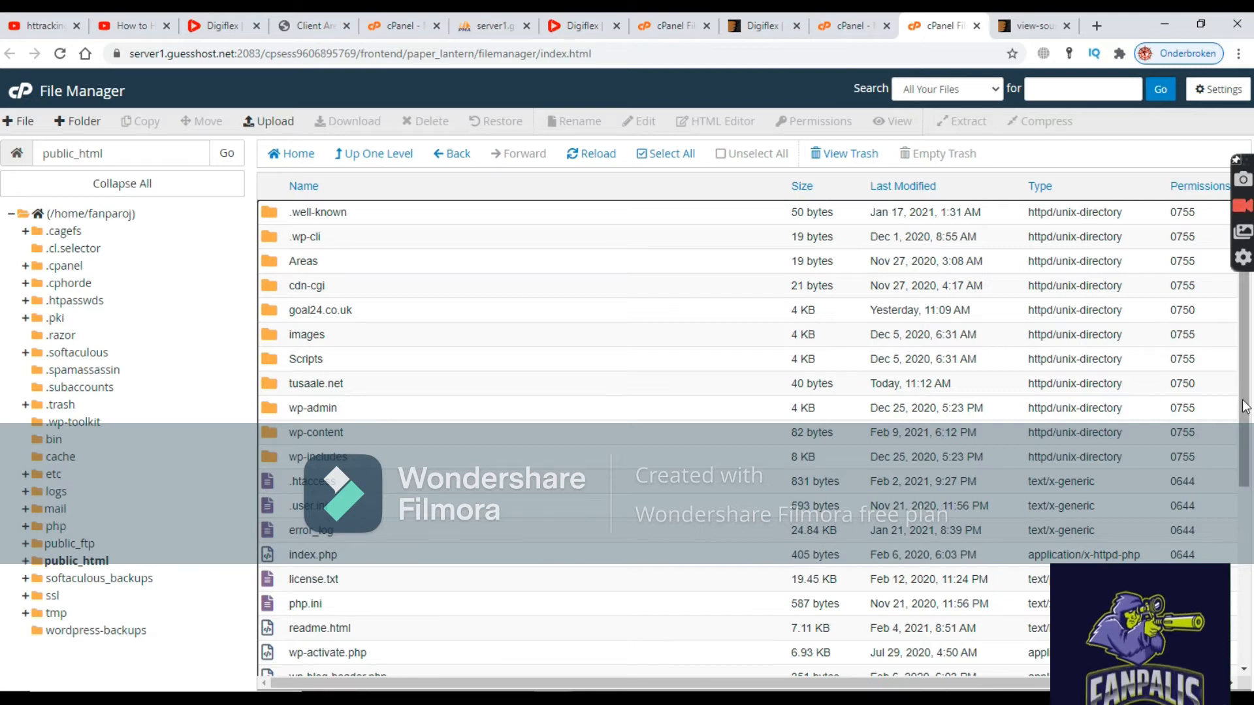
pyautogui.moveTo(1244, 406); pyautogui.dragTo(1232, 586)
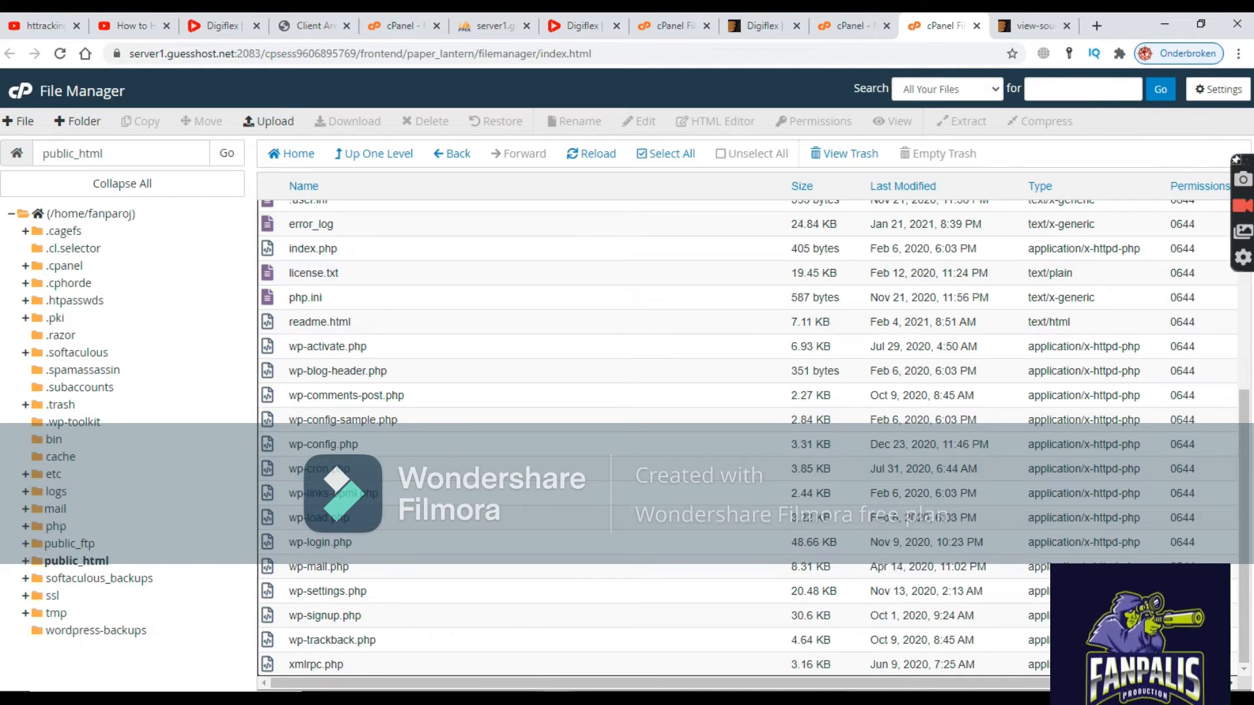
pyautogui.moveTo(1244, 503); pyautogui.dragTo(1251, 307)
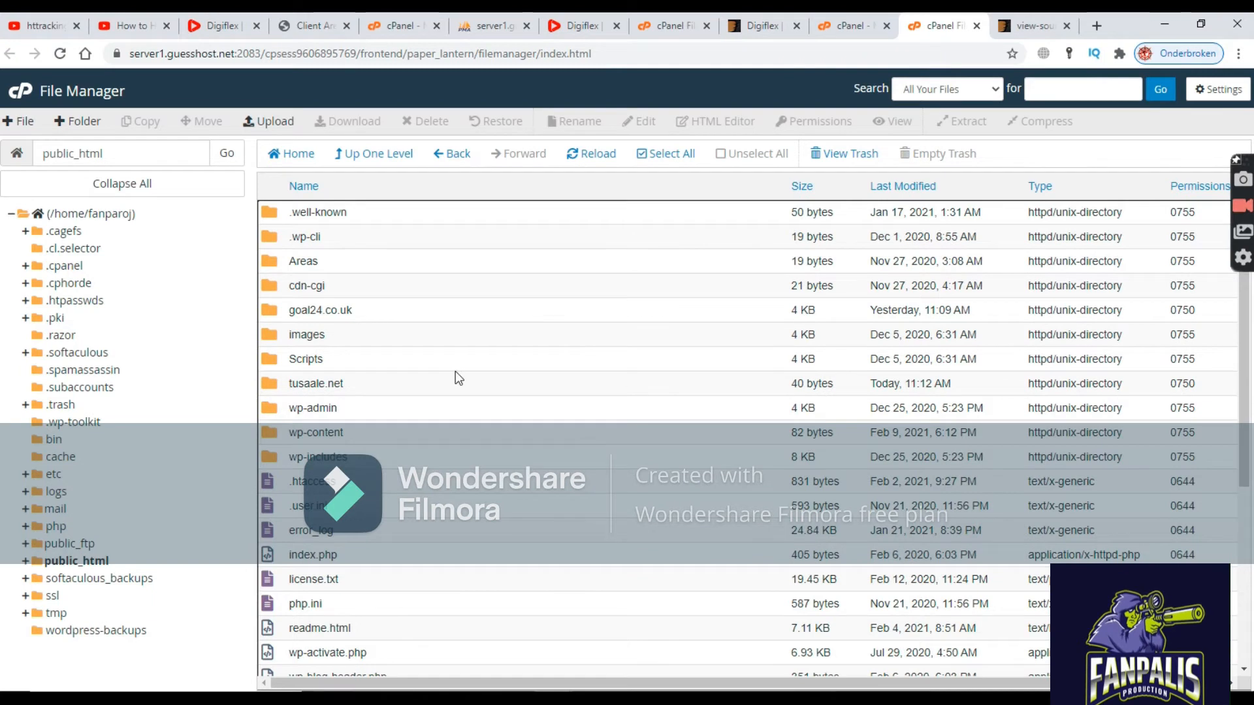
# Highlight the tusaale.net folder and the goal24.co.uk folder in public_html to point out the domain folders.
pyautogui.doubleClick(382, 376)
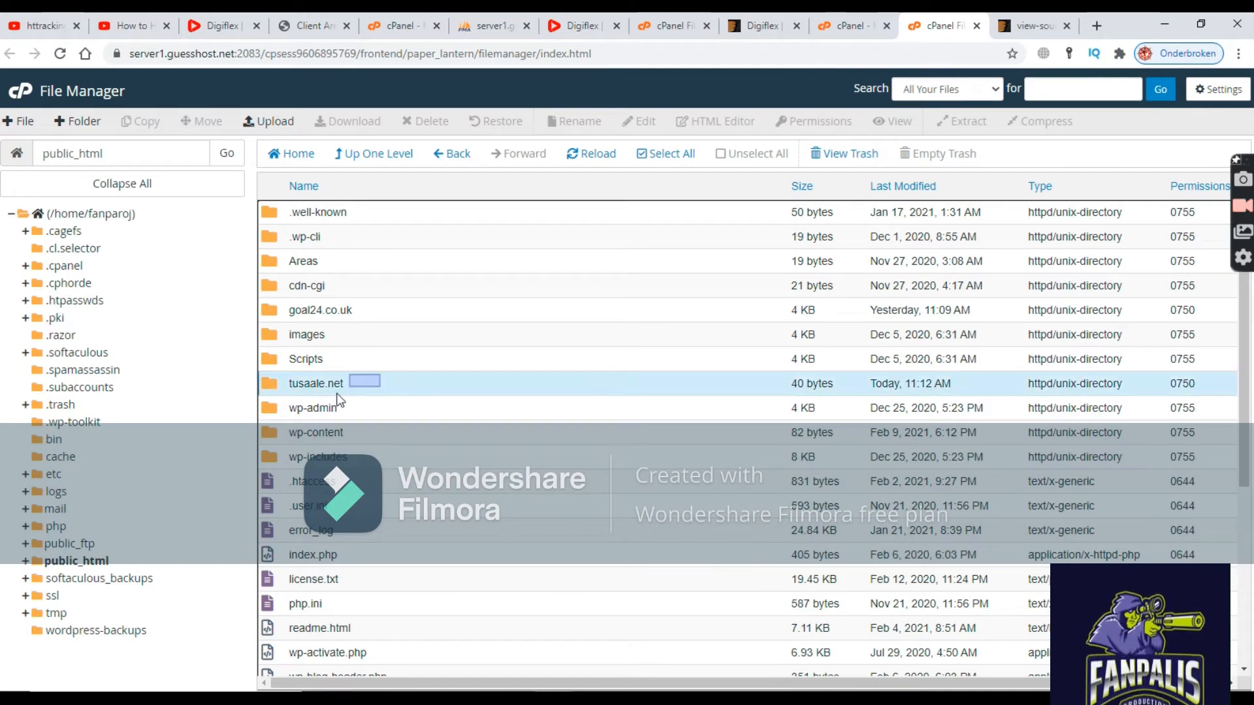
pyautogui.moveTo(285, 393); pyautogui.dragTo(381, 371)
pyautogui.moveTo(359, 314)
pyautogui.mouseDown()
pyautogui.moveTo(296, 310)
pyautogui.moveTo(286, 335)
pyautogui.moveTo(284, 315)
pyautogui.mouseUp()
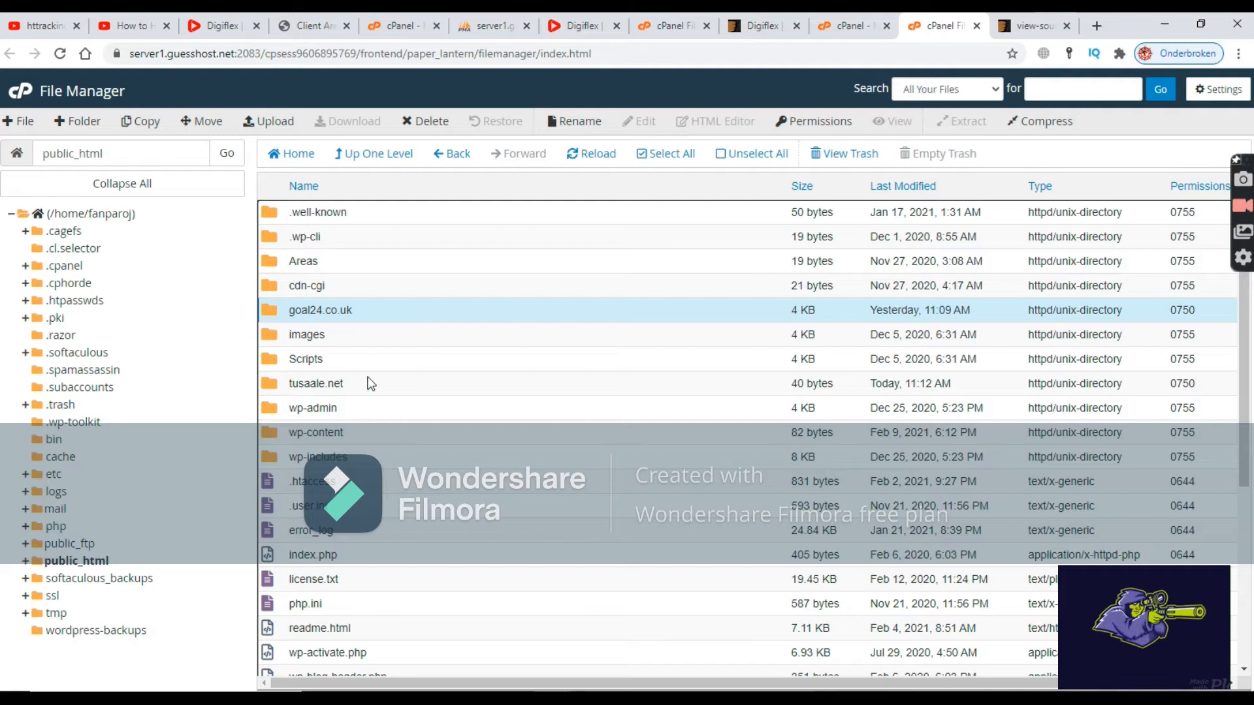
# Load the goal24.co.uk website in place of the page source view and return to the new File Manager page.
pyautogui.click(1028, 25)
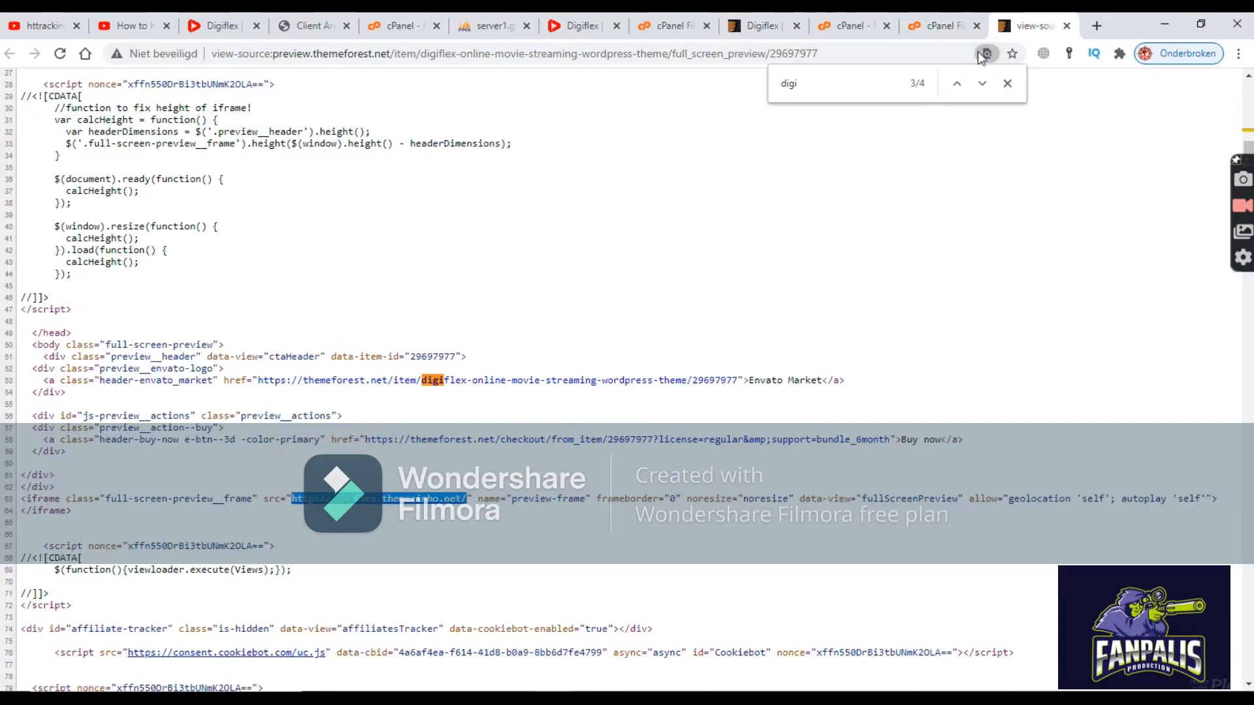
pyautogui.click(941, 58)
pyautogui.write('goal24.co.uk')
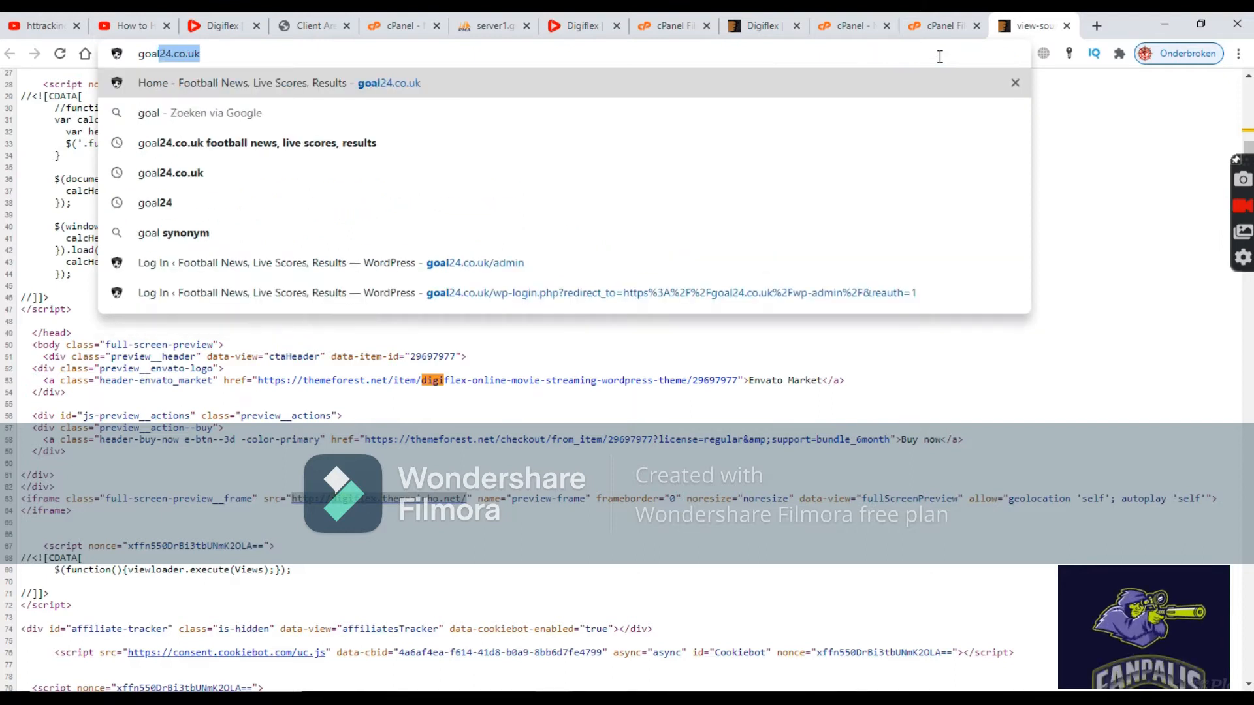
pyautogui.press('Return')
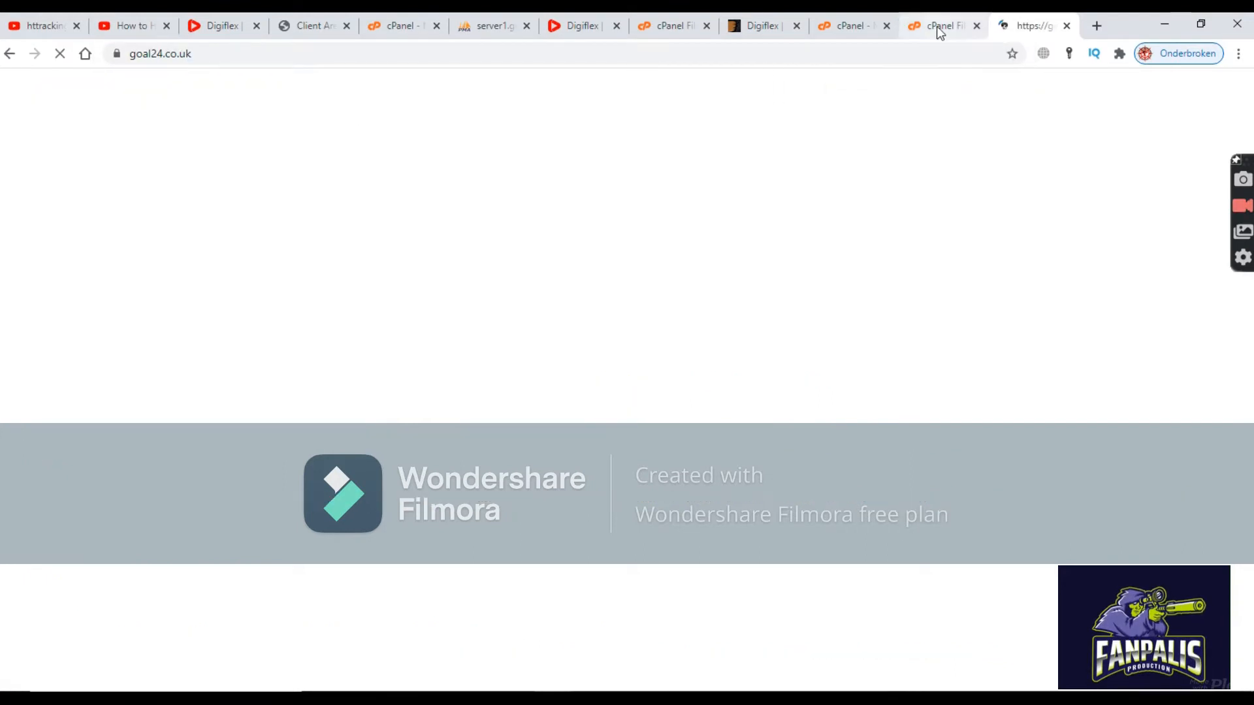
pyautogui.click(936, 26)
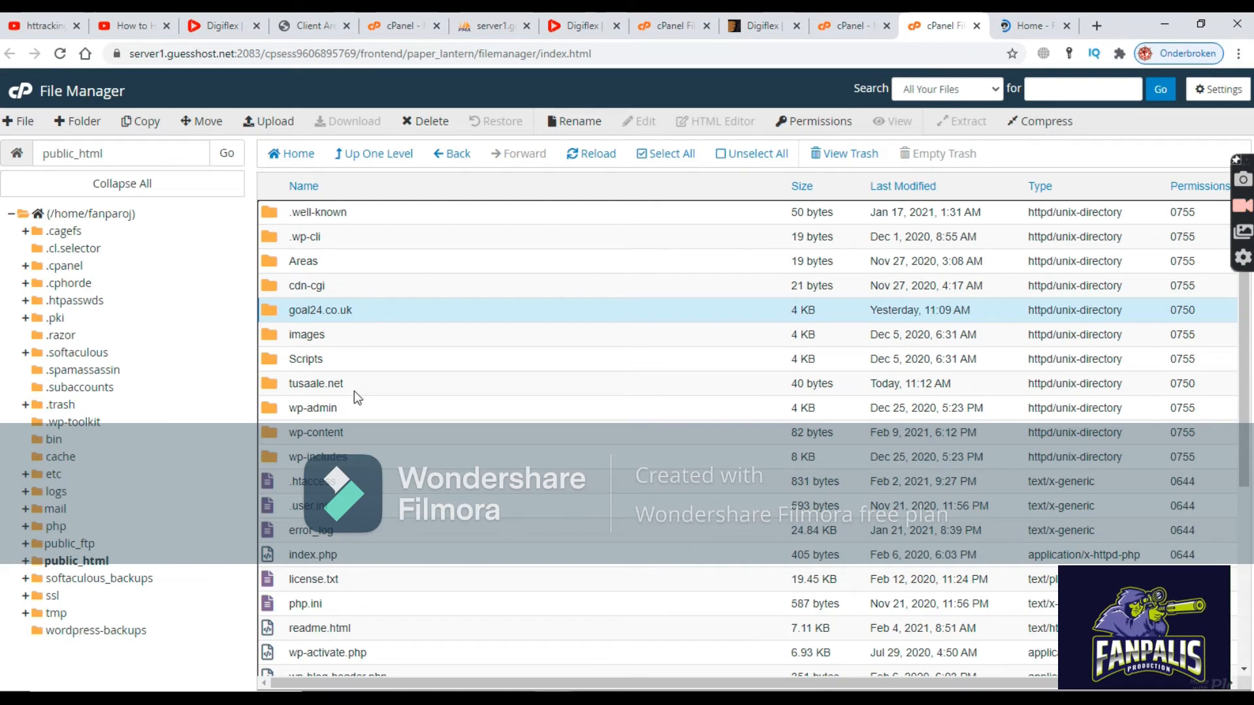
# Select the tusaale.net folder in public_html.
pyautogui.click(302, 384)
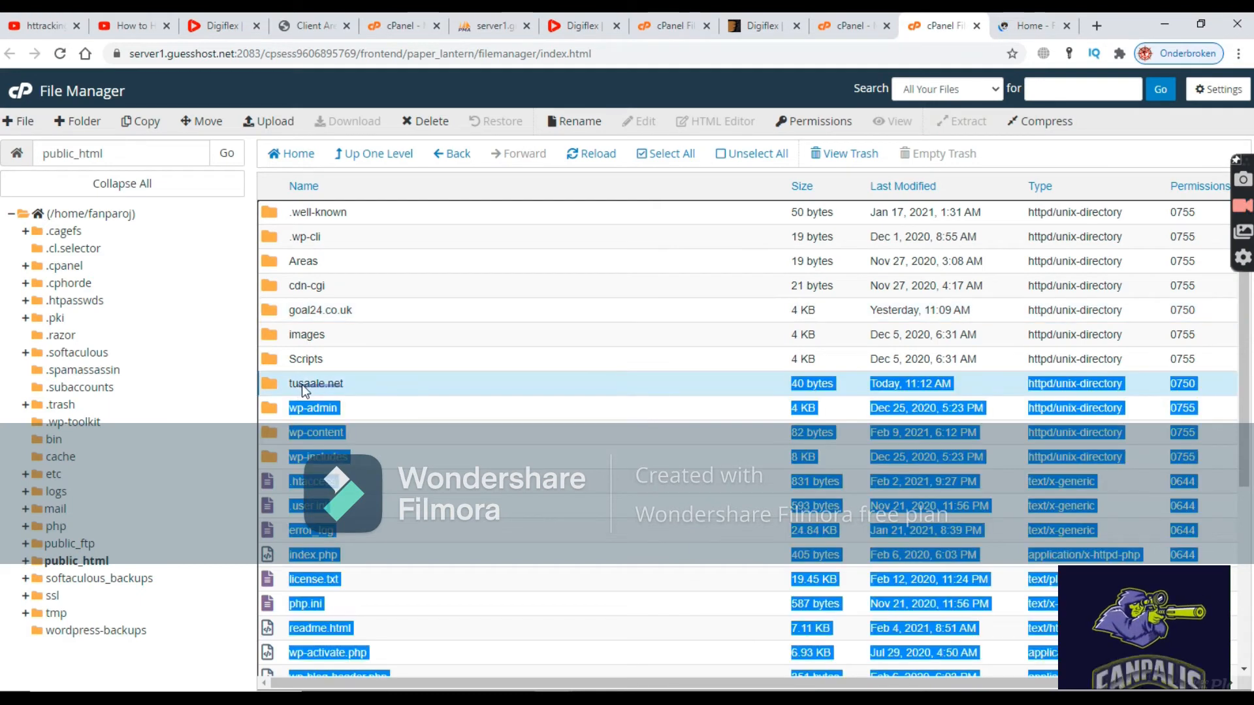
pyautogui.click(368, 377)
pyautogui.click(309, 386)
pyautogui.moveTo(285, 384); pyautogui.dragTo(285, 385)
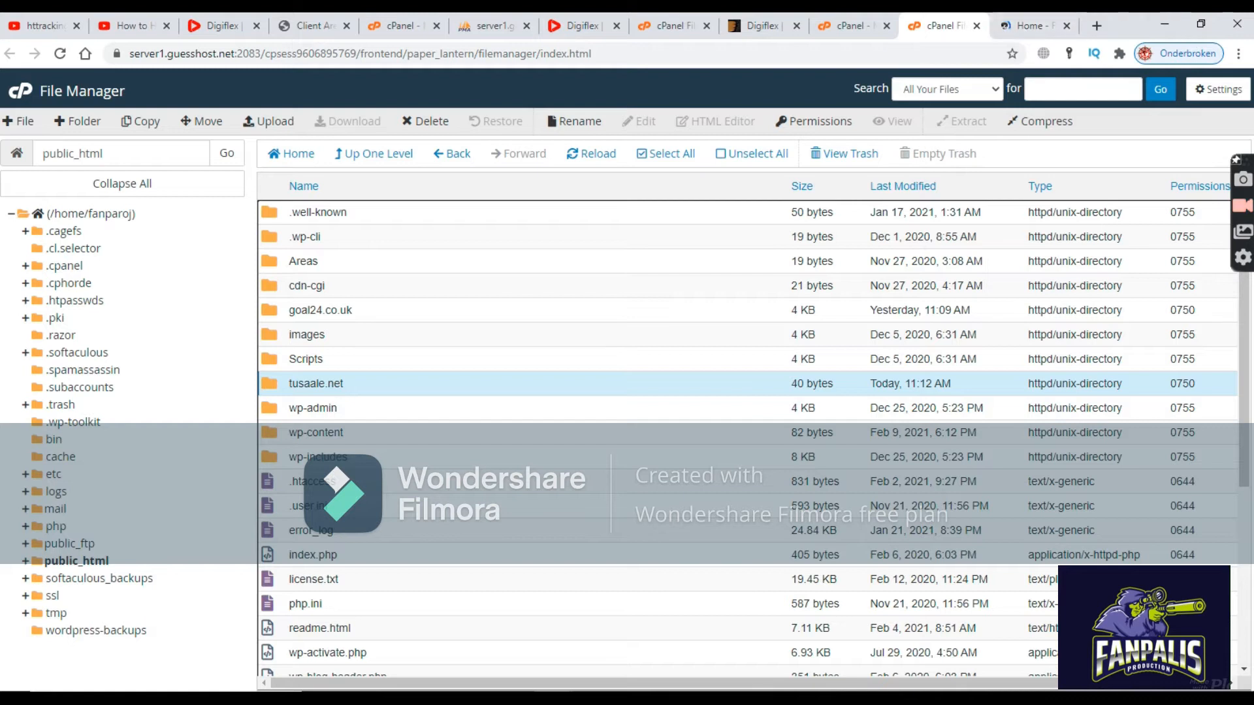
# Visit tusaale.net in an incognito window, highlight its index heading, and close the window.
pyautogui.click(1238, 53)
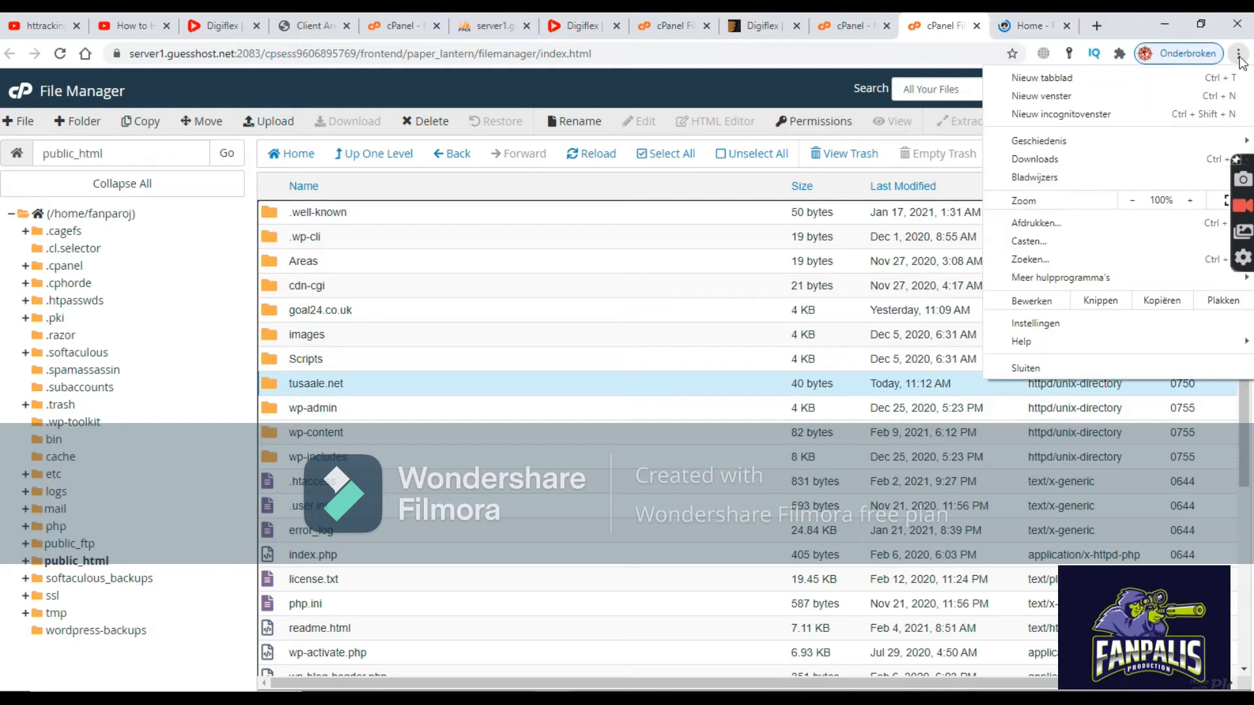
pyautogui.click(1071, 115)
pyautogui.write('tu')
pyautogui.press('Return')
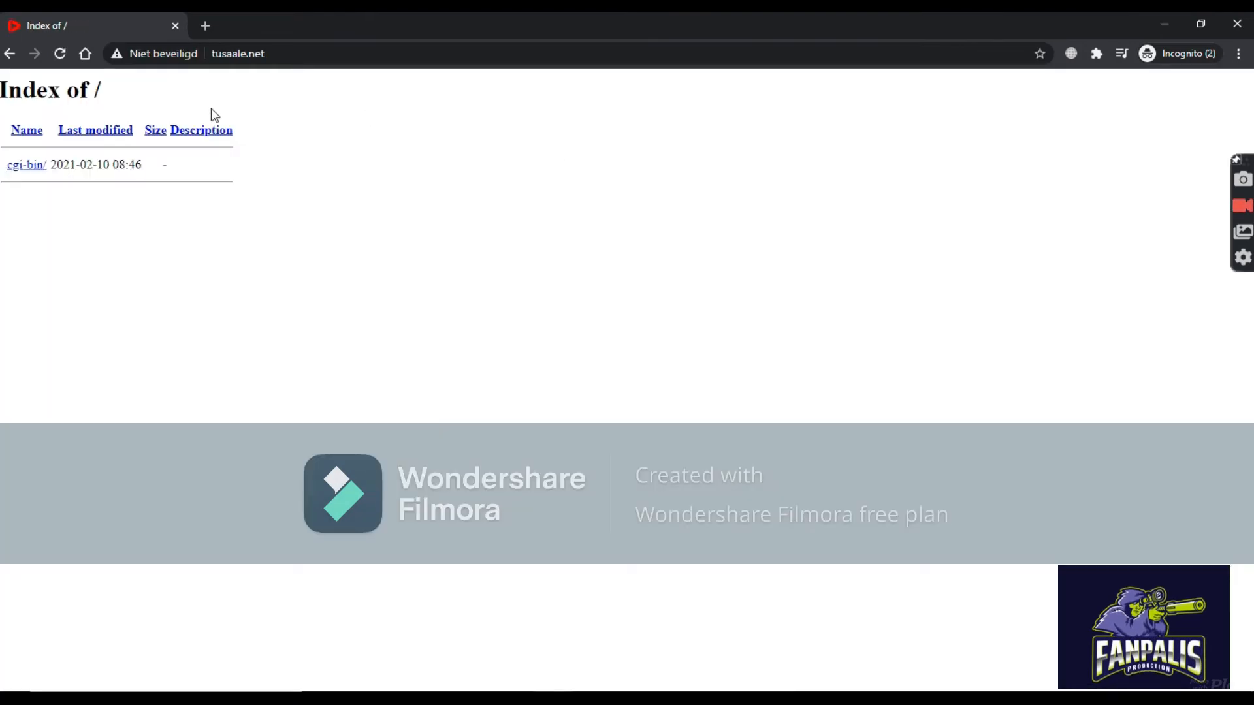
pyautogui.moveTo(90, 90); pyautogui.dragTo(8, 90)
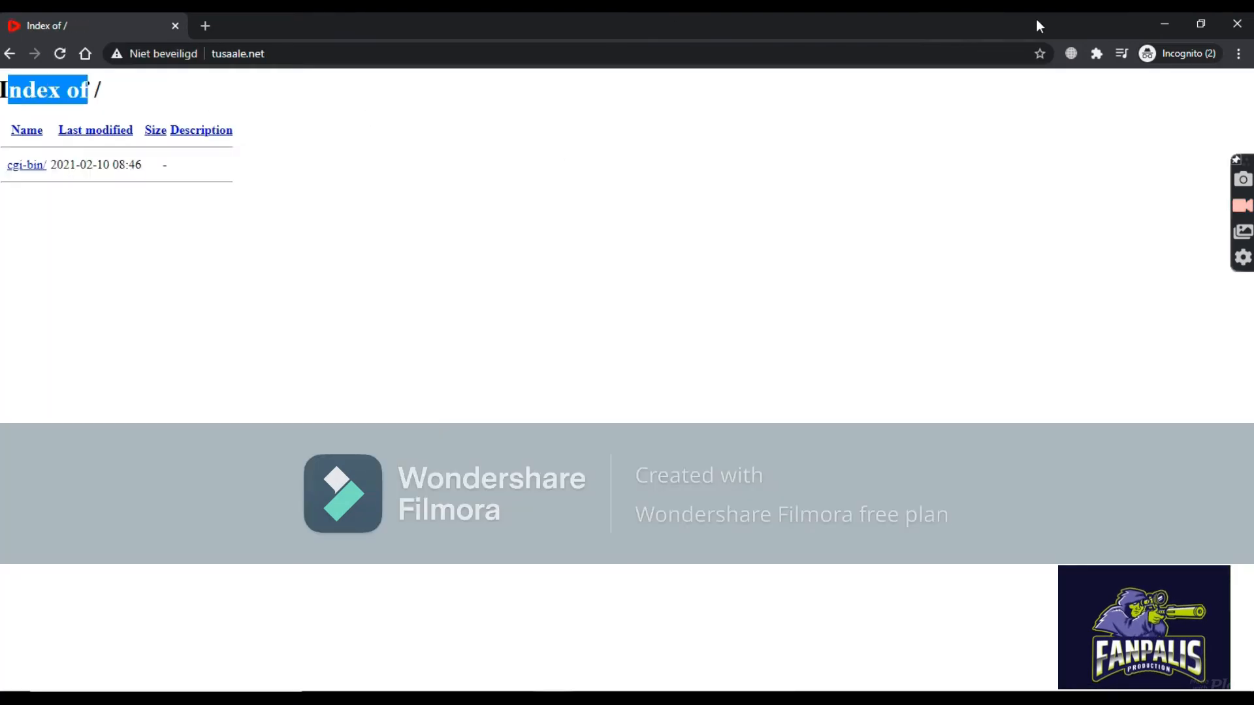
pyautogui.click(1237, 24)
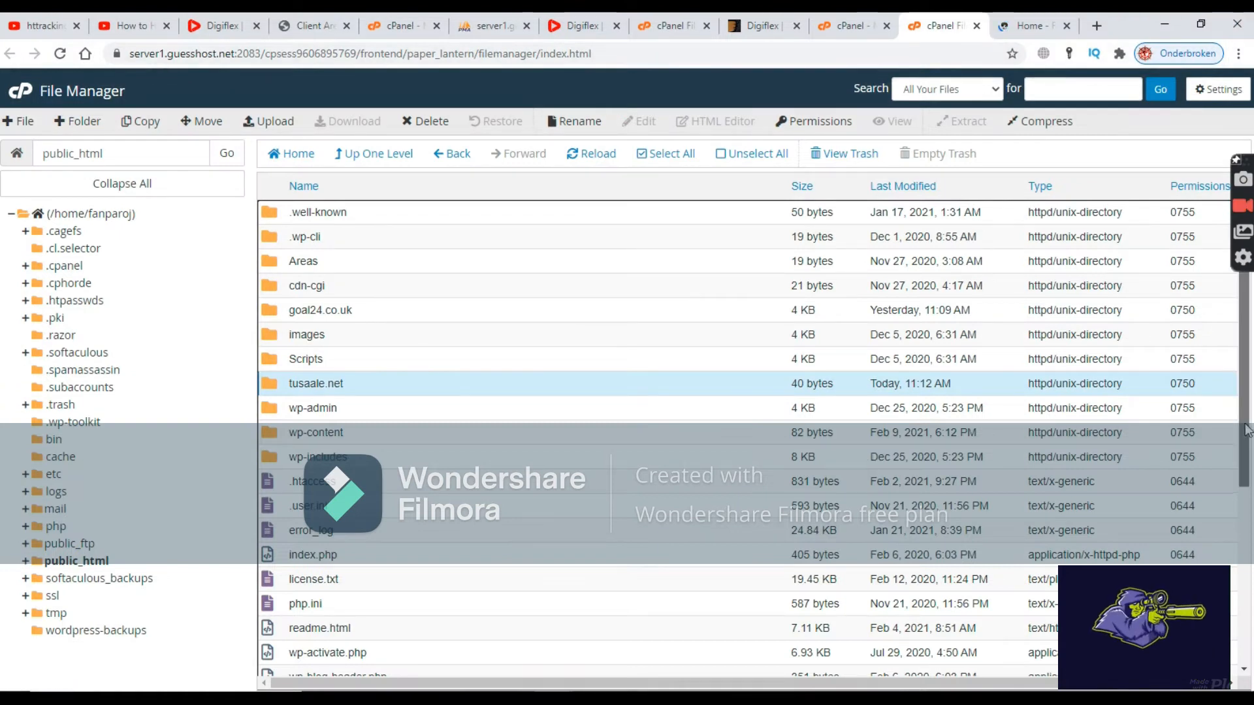
# Look over the public_html contents once more and open the tusaale.net folder.
pyautogui.scroll(-5, 1246, 431)
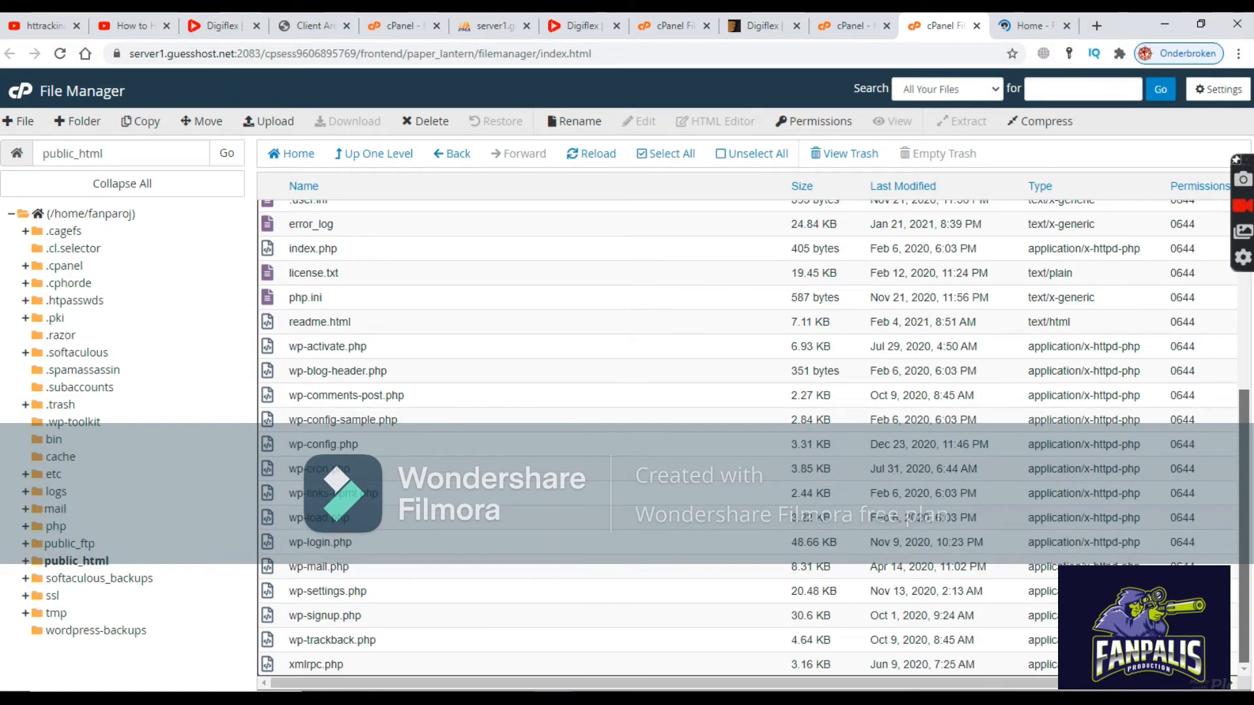
pyautogui.scroll(5, 1179, 559)
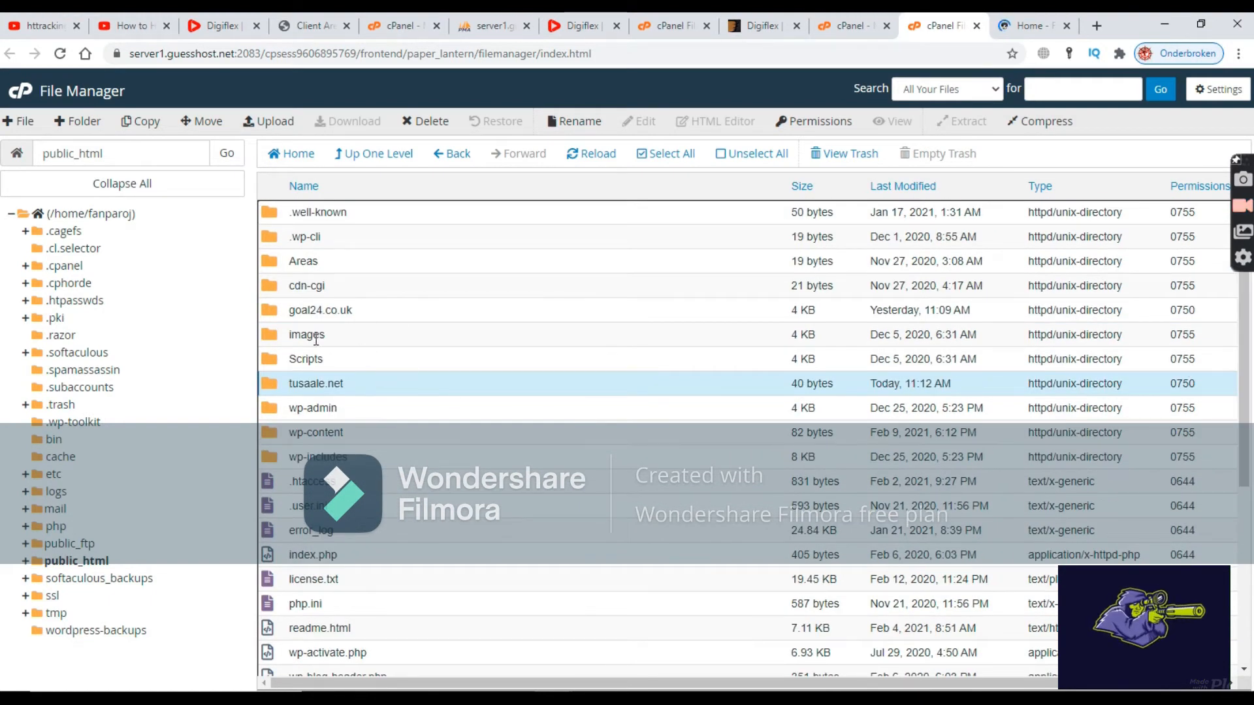
pyautogui.doubleClick(272, 386)
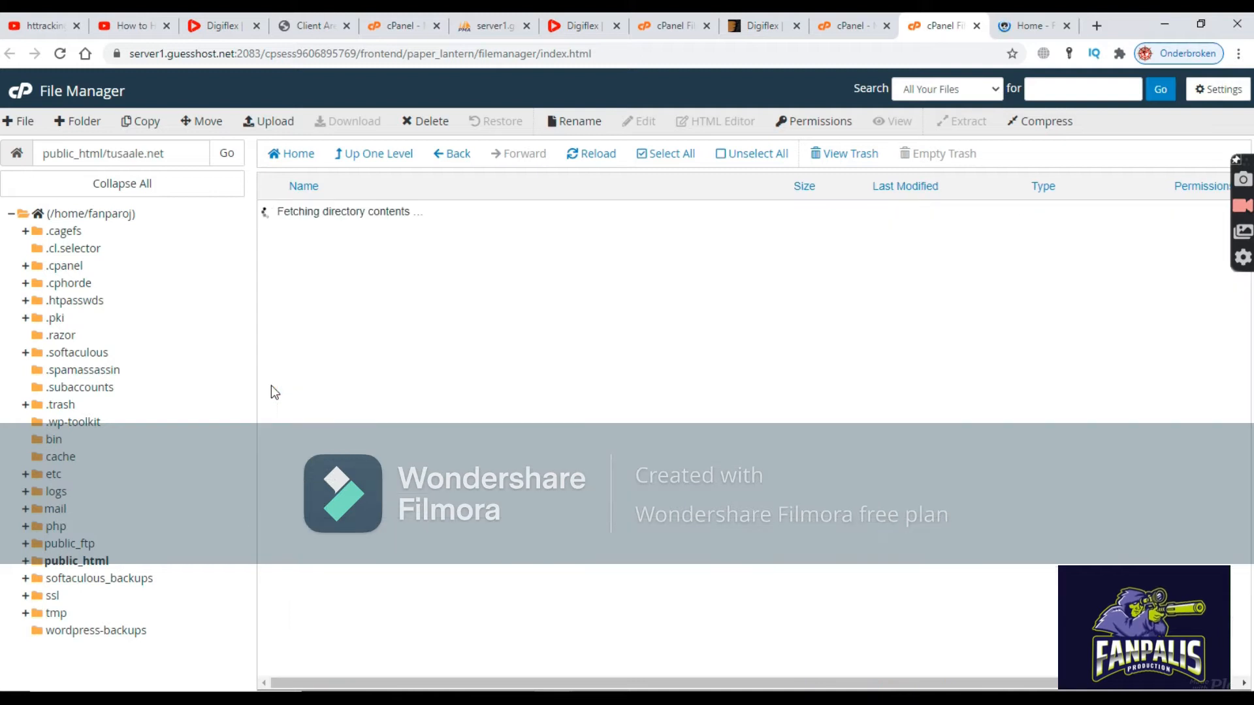
# Open the goal24.co.uk folder in public_html and compare its files with the live goal24.co.uk website.
pyautogui.click(392, 162)
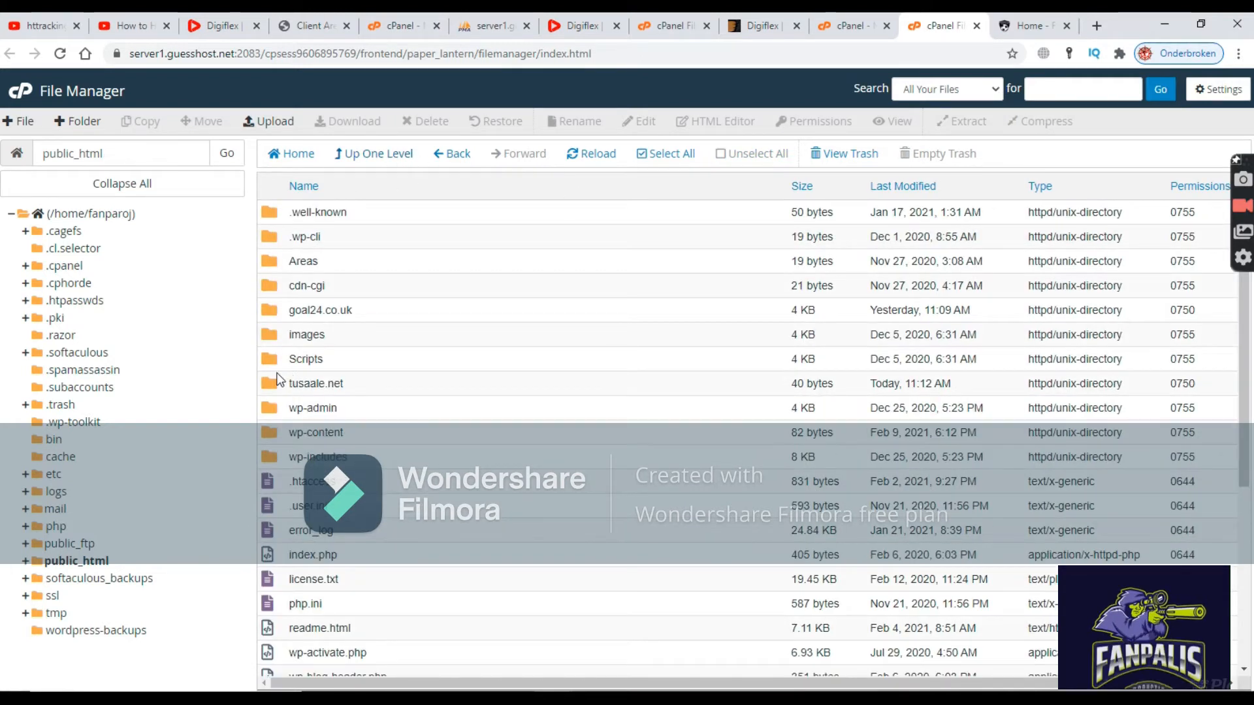
pyautogui.doubleClick(269, 312)
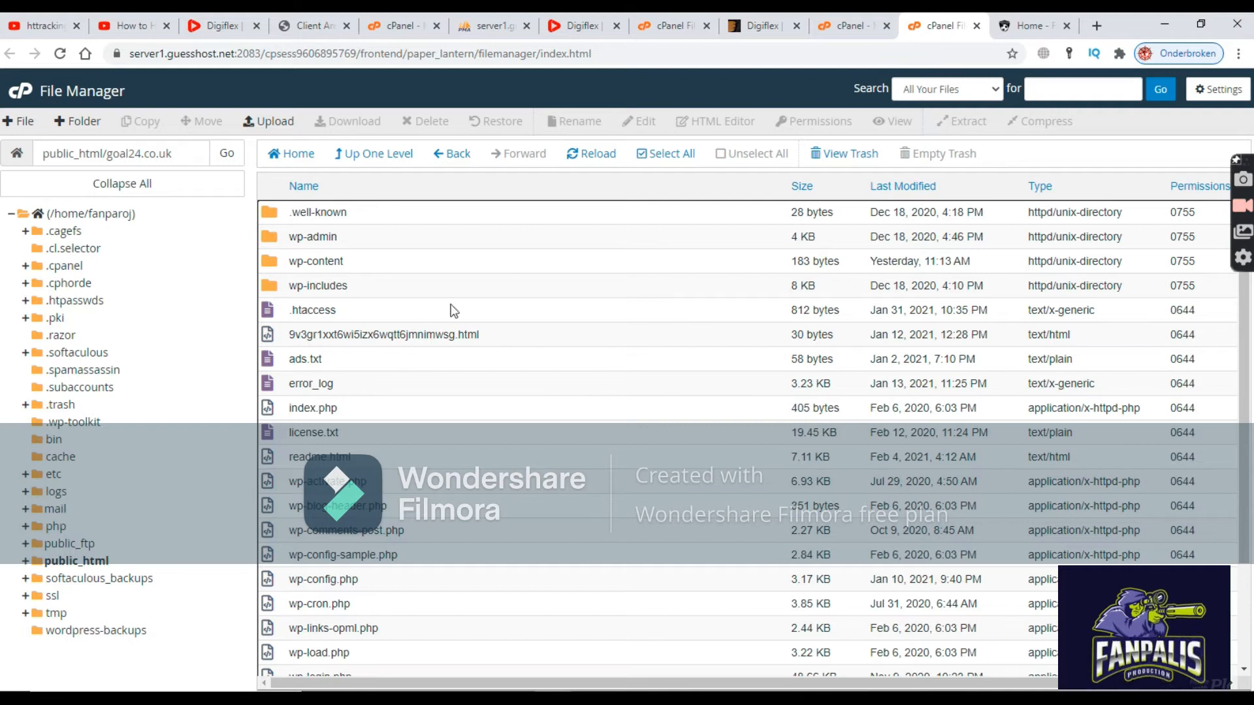
pyautogui.scroll(-1, 1246, 434)
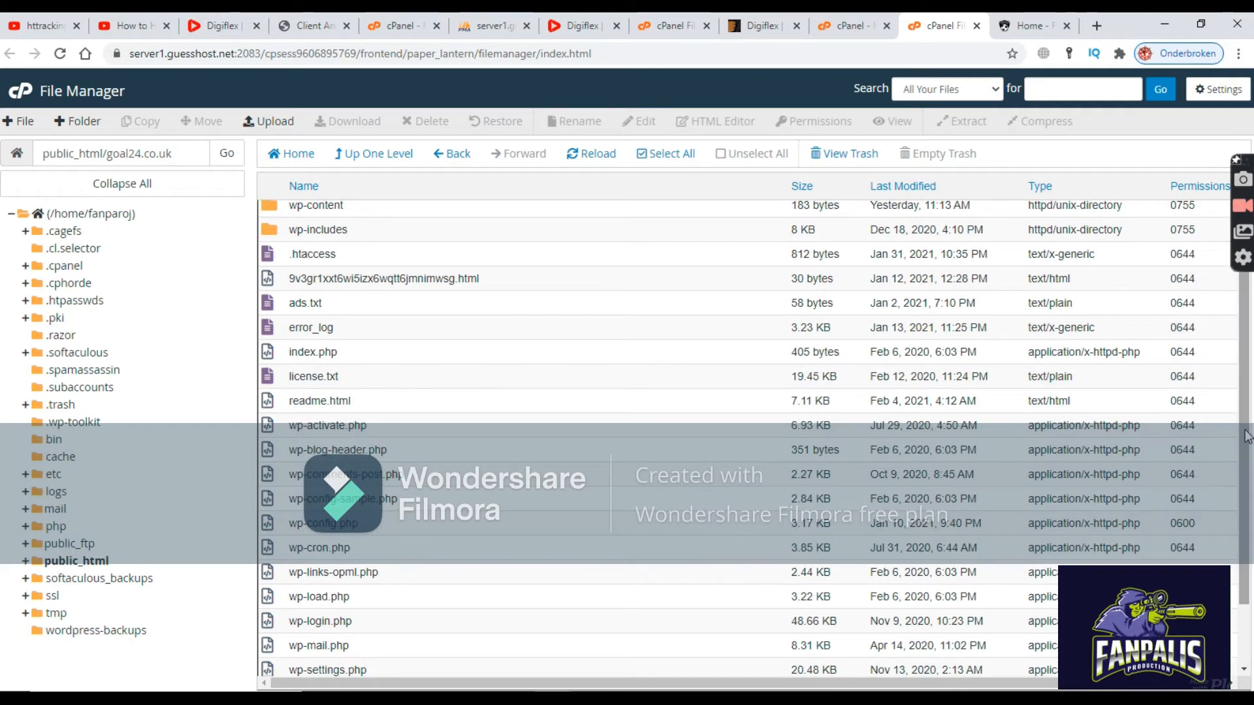
pyautogui.rightClick(1245, 479)
pyautogui.click(1029, 26)
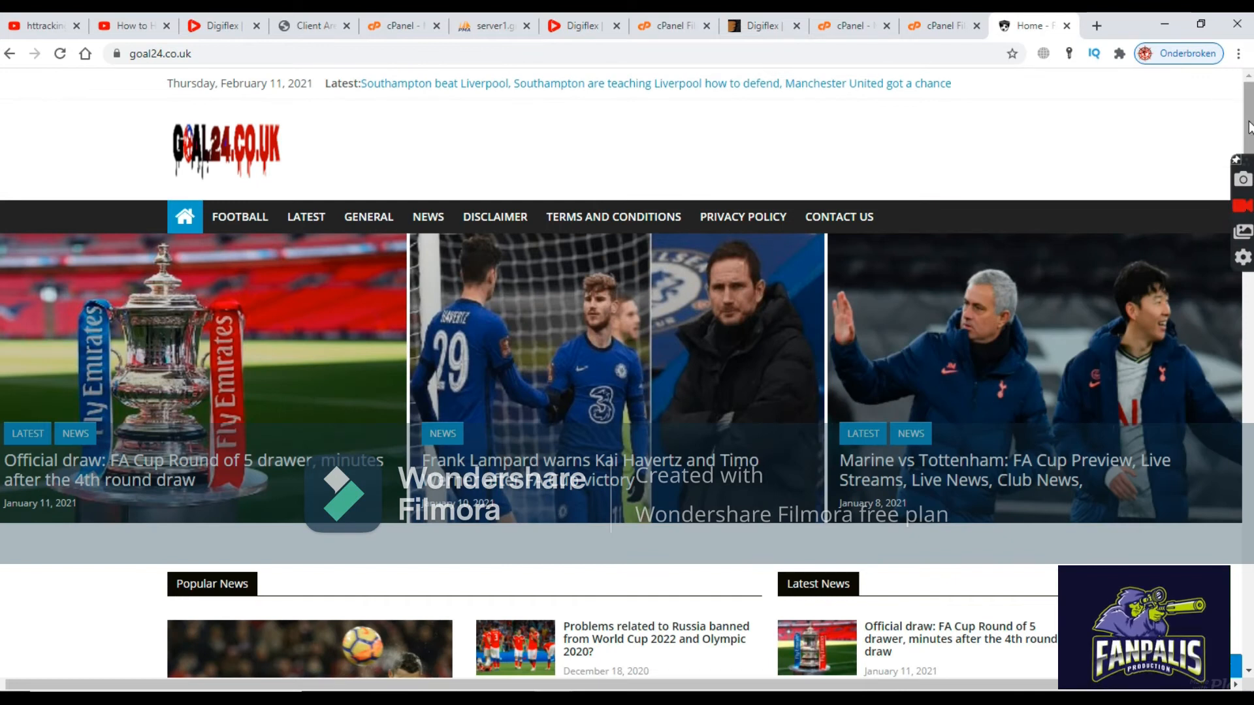
pyautogui.moveTo(1250, 128); pyautogui.dragTo(1250, 496)
pyautogui.click(916, 32)
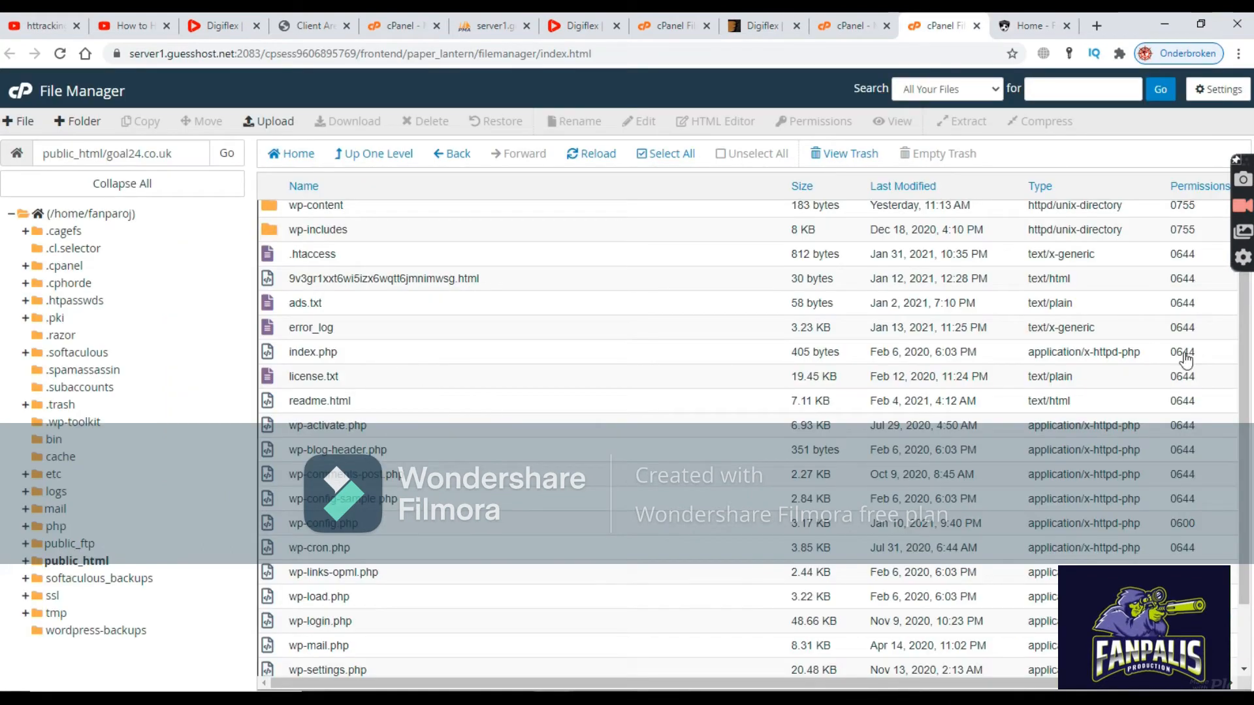
pyautogui.moveTo(1246, 412); pyautogui.dragTo(1245, 456)
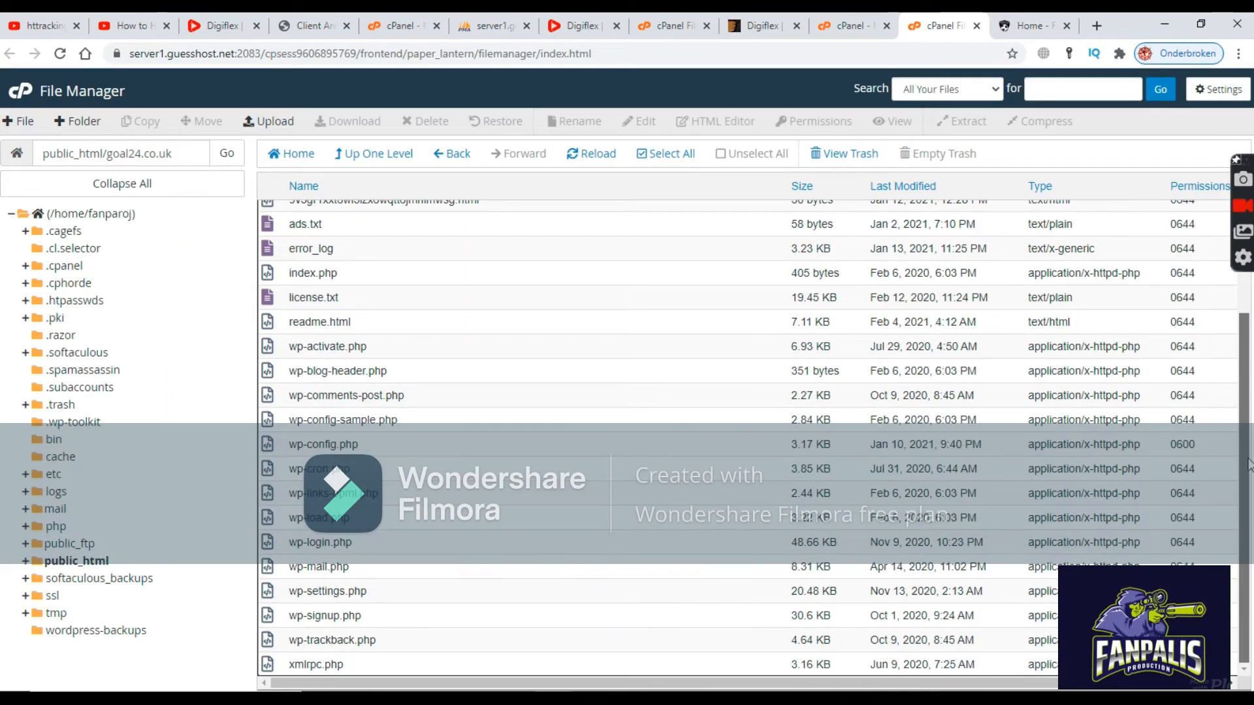
pyautogui.scroll(3, 1247, 464)
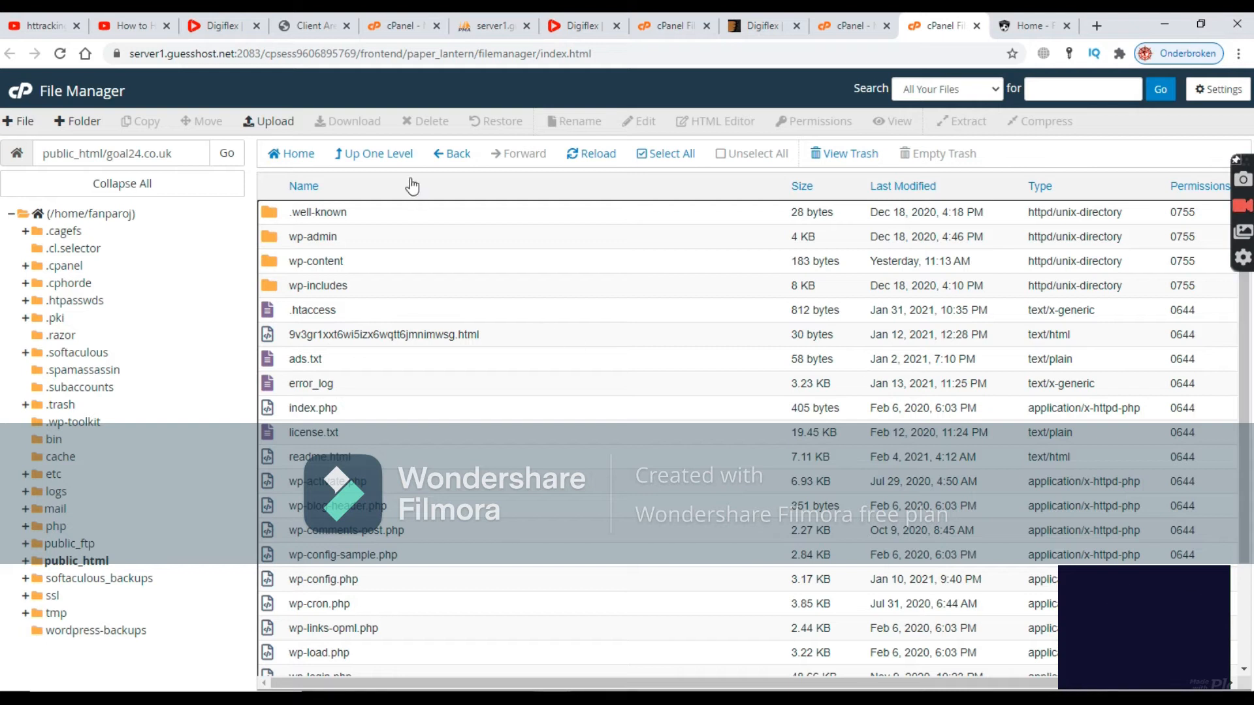
# Go back to public_html, reopen the tusaale.net folder, and return to the browser after checking the HTTrack mirroring progress.
pyautogui.click(394, 160)
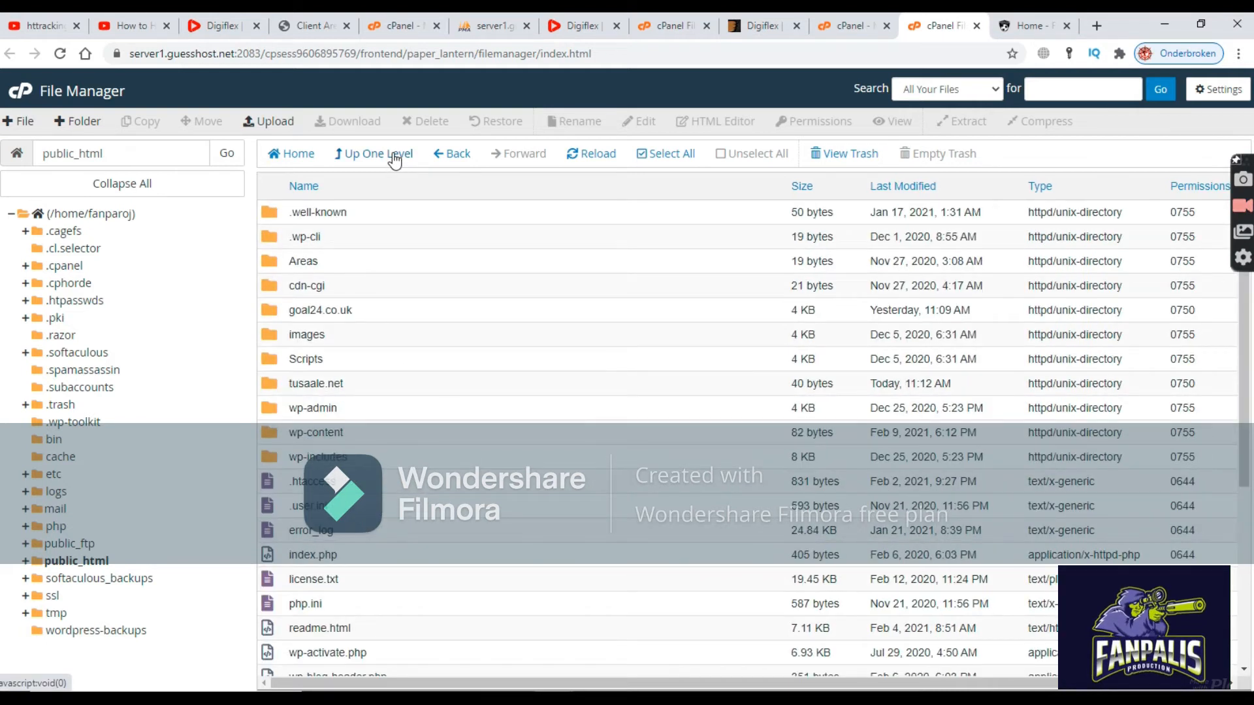
pyautogui.doubleClick(268, 383)
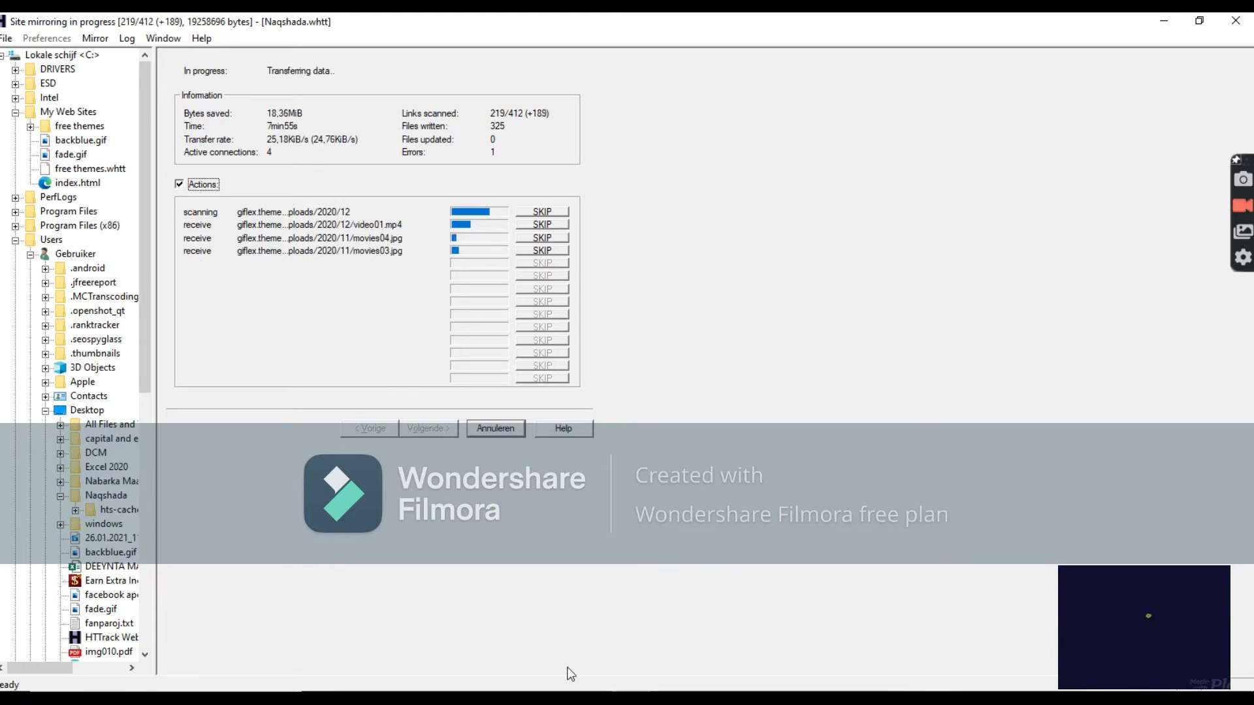
pyautogui.click(619, 693)
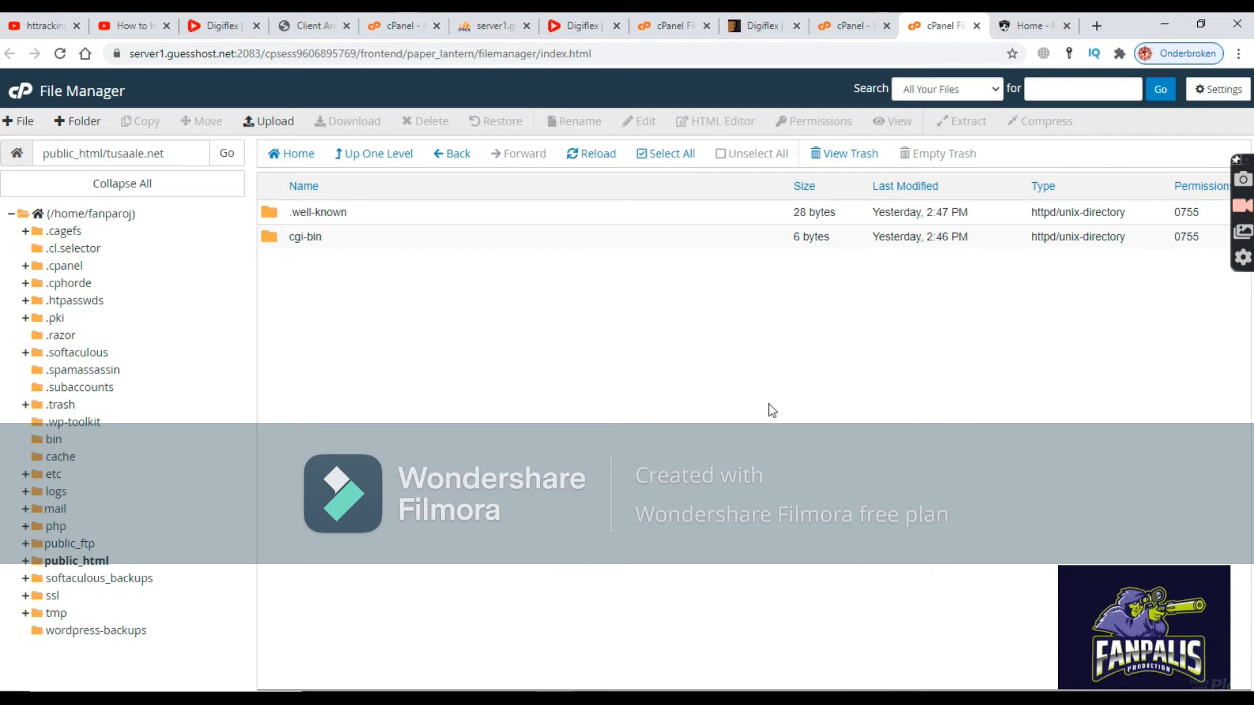
# Check the cPanel home page, close the goal24.co.uk website page, and return to the tusaale.net folder.
pyautogui.click(853, 27)
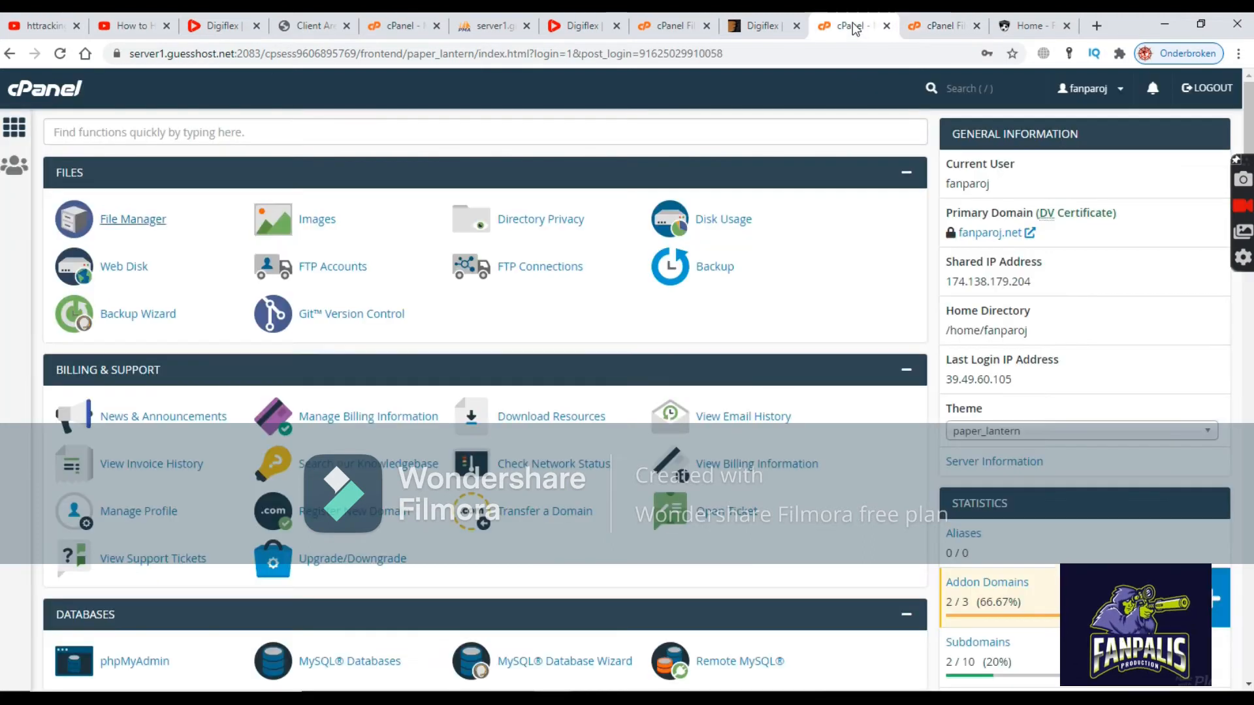
pyautogui.click(928, 23)
pyautogui.click(852, 23)
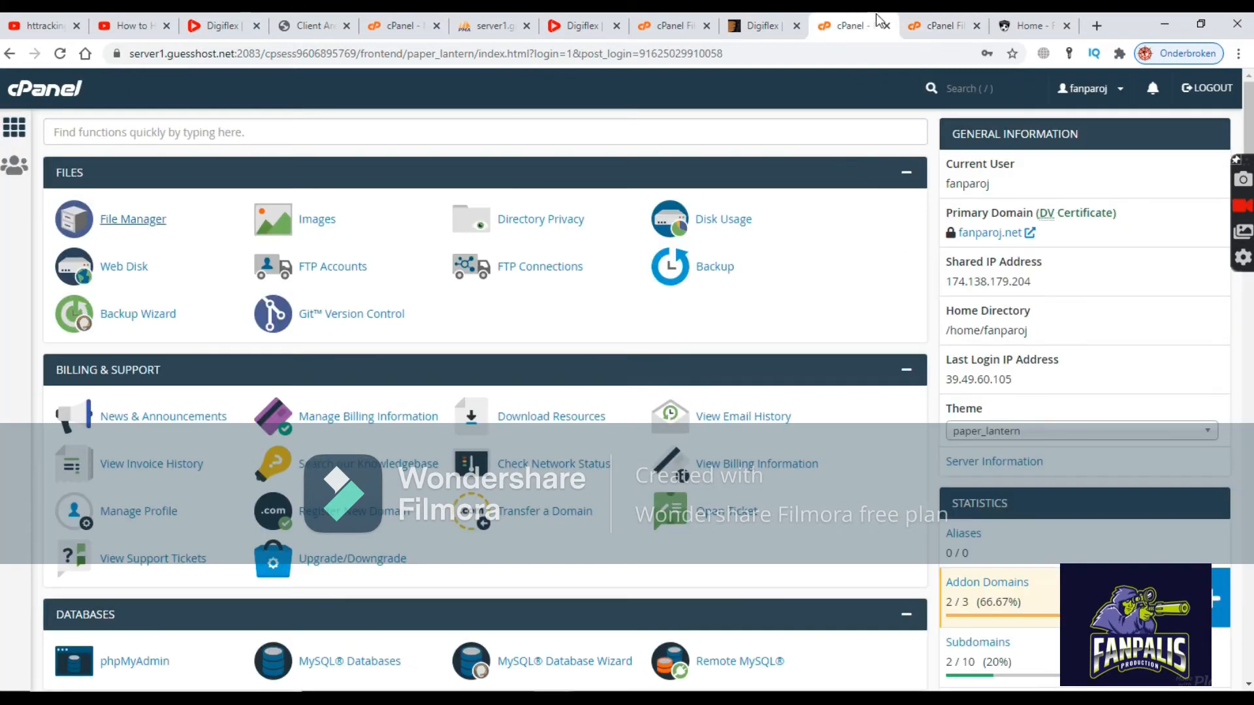
pyautogui.click(931, 24)
pyautogui.click(1014, 23)
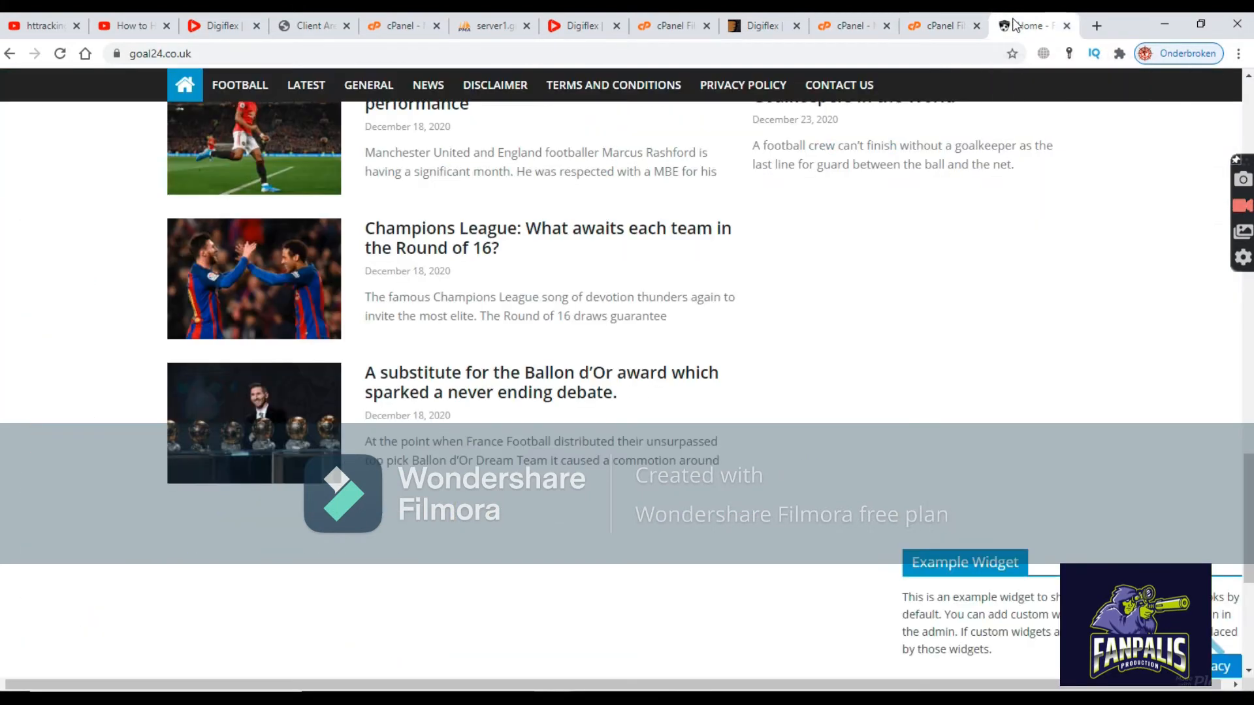
pyautogui.click(1066, 26)
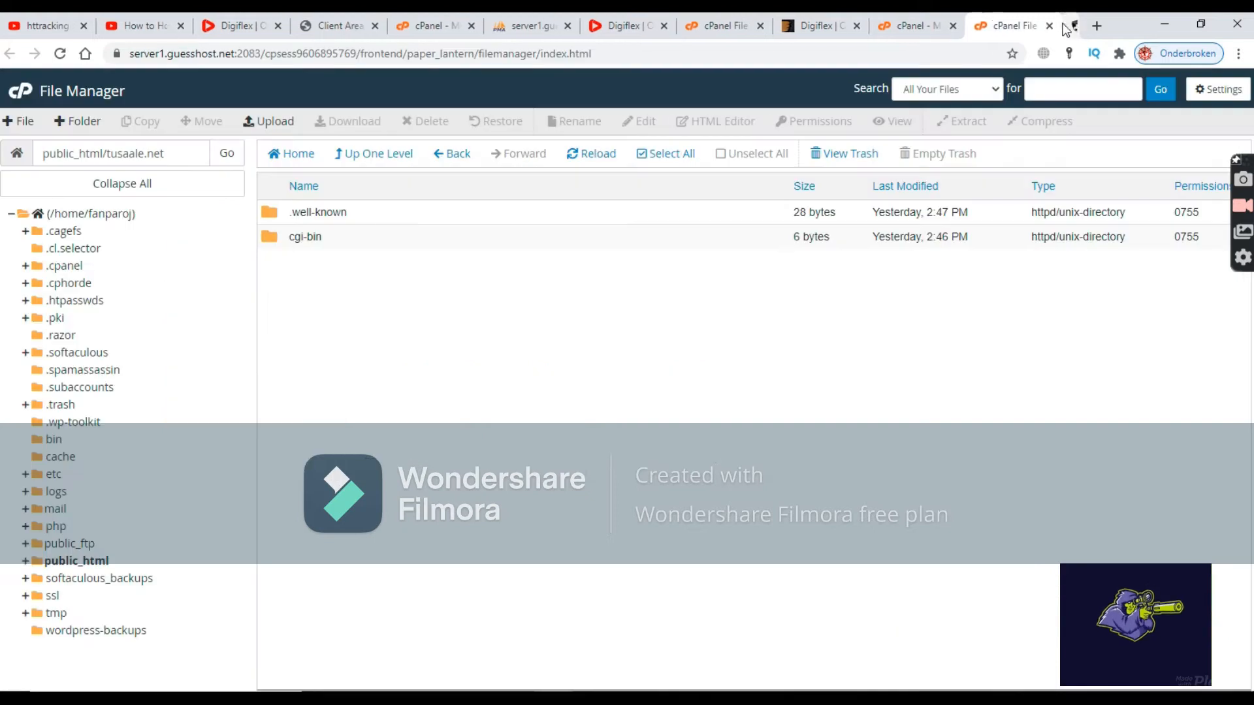
# Launch File Manager from the cPanel home page and open the public_html folder in the home directory.
pyautogui.click(743, 25)
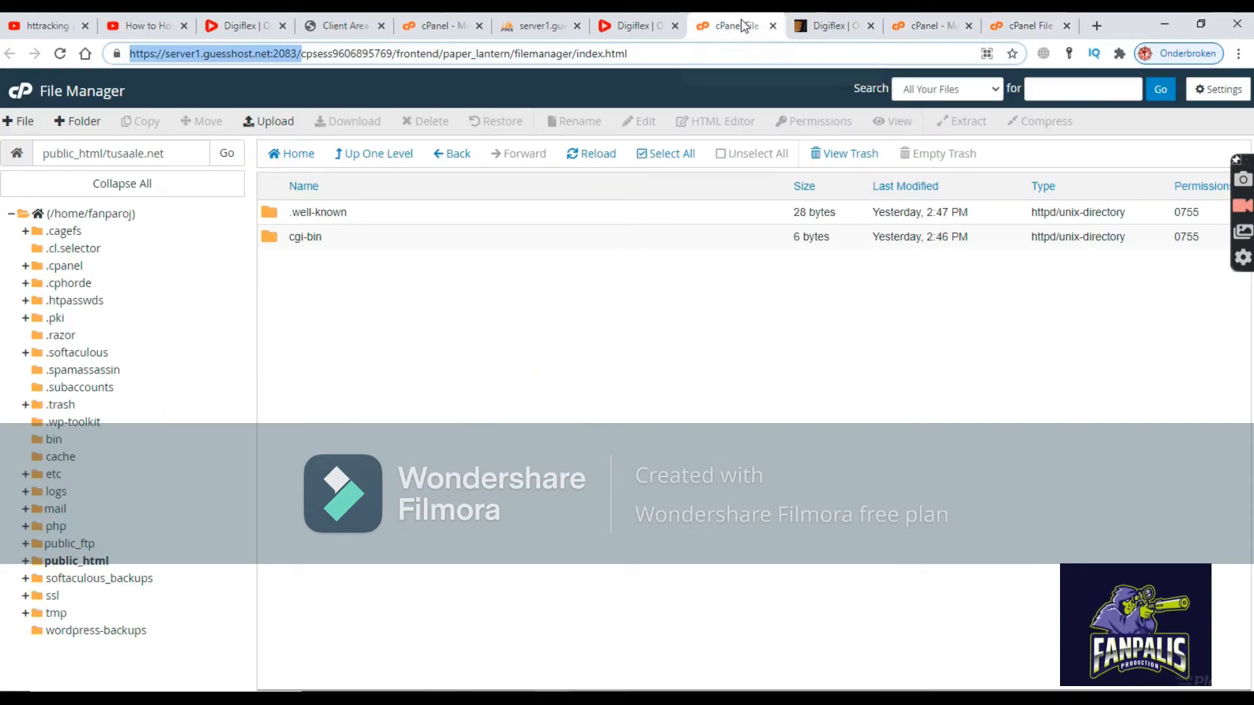
pyautogui.click(927, 26)
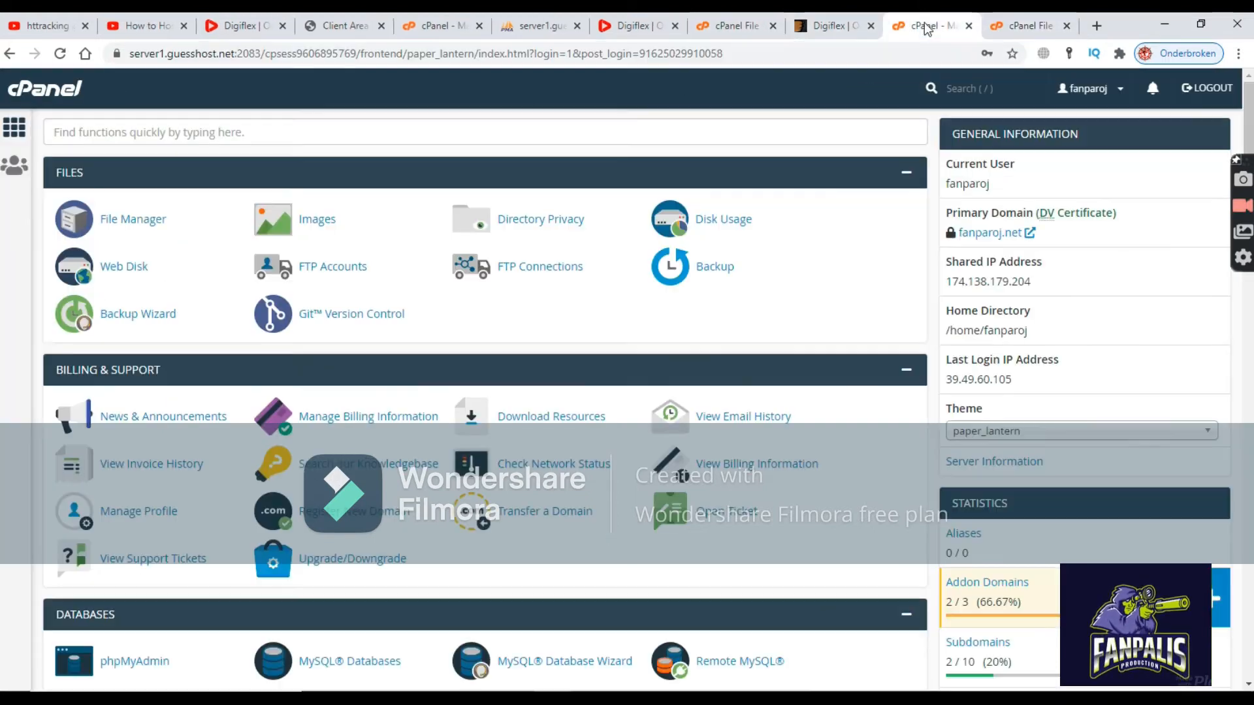
pyautogui.click(116, 222)
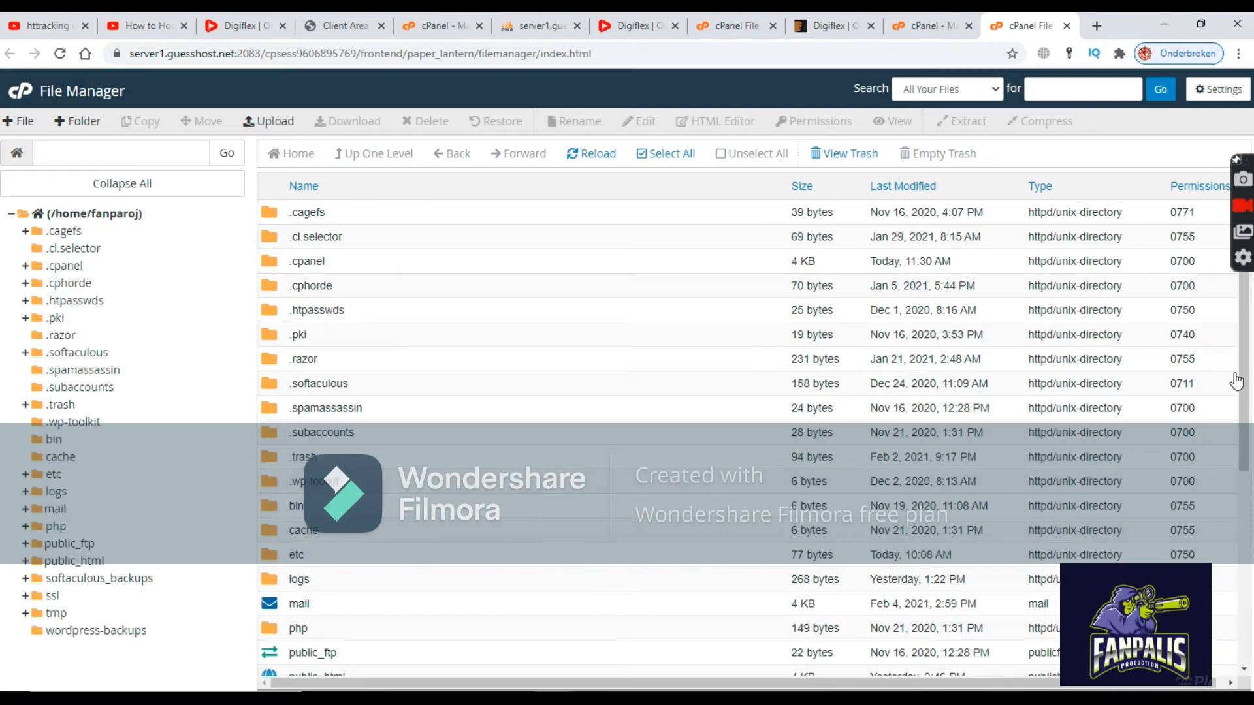
pyautogui.scroll(-3, 1237, 392)
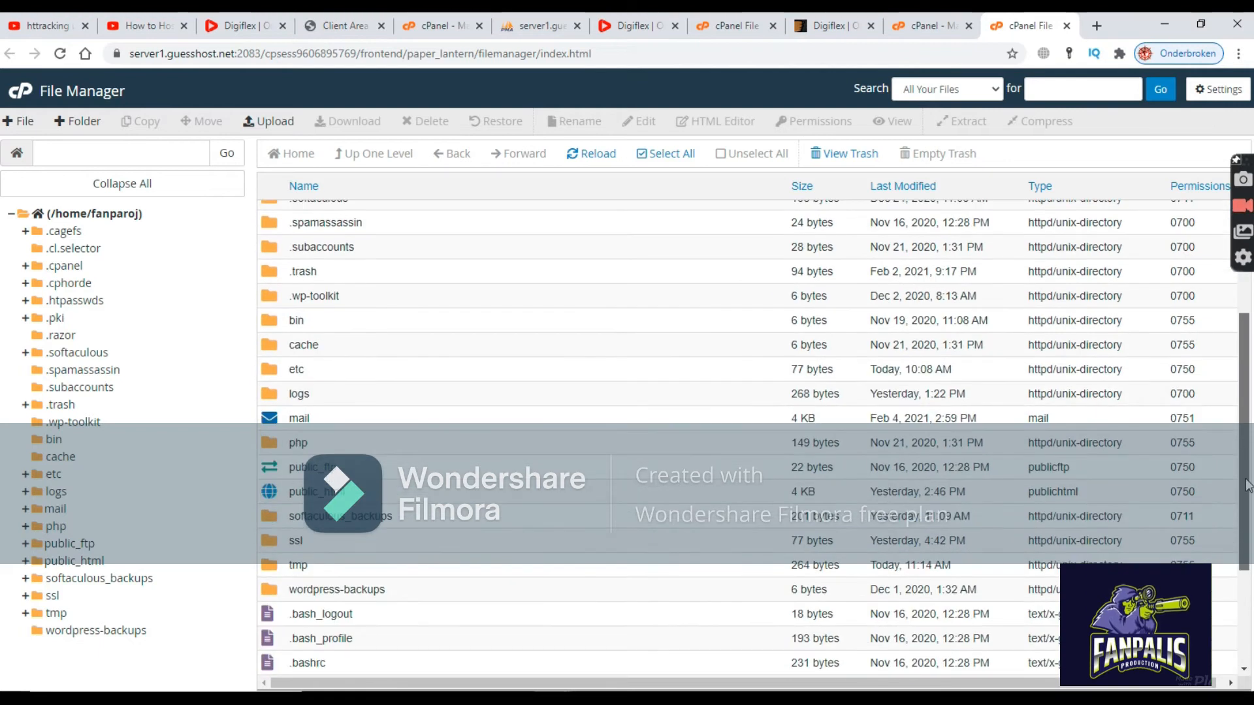
pyautogui.scroll(-3, 1244, 487)
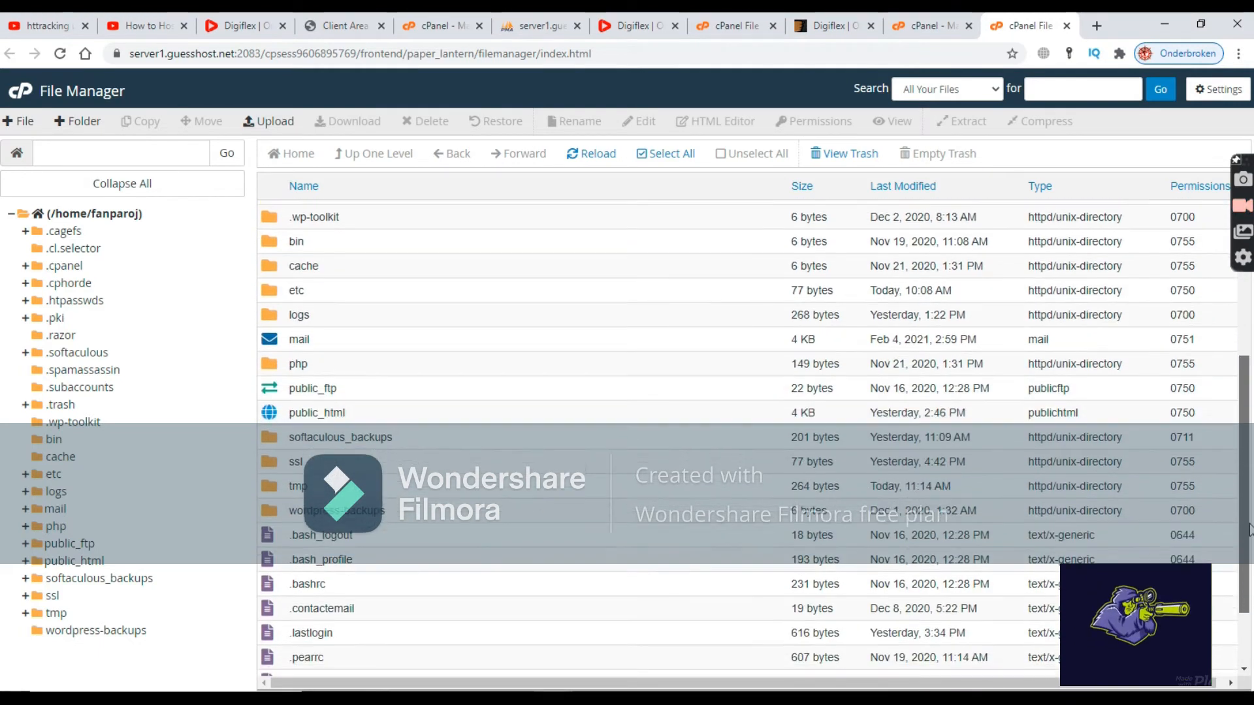
pyautogui.scroll(-1, 751, 437)
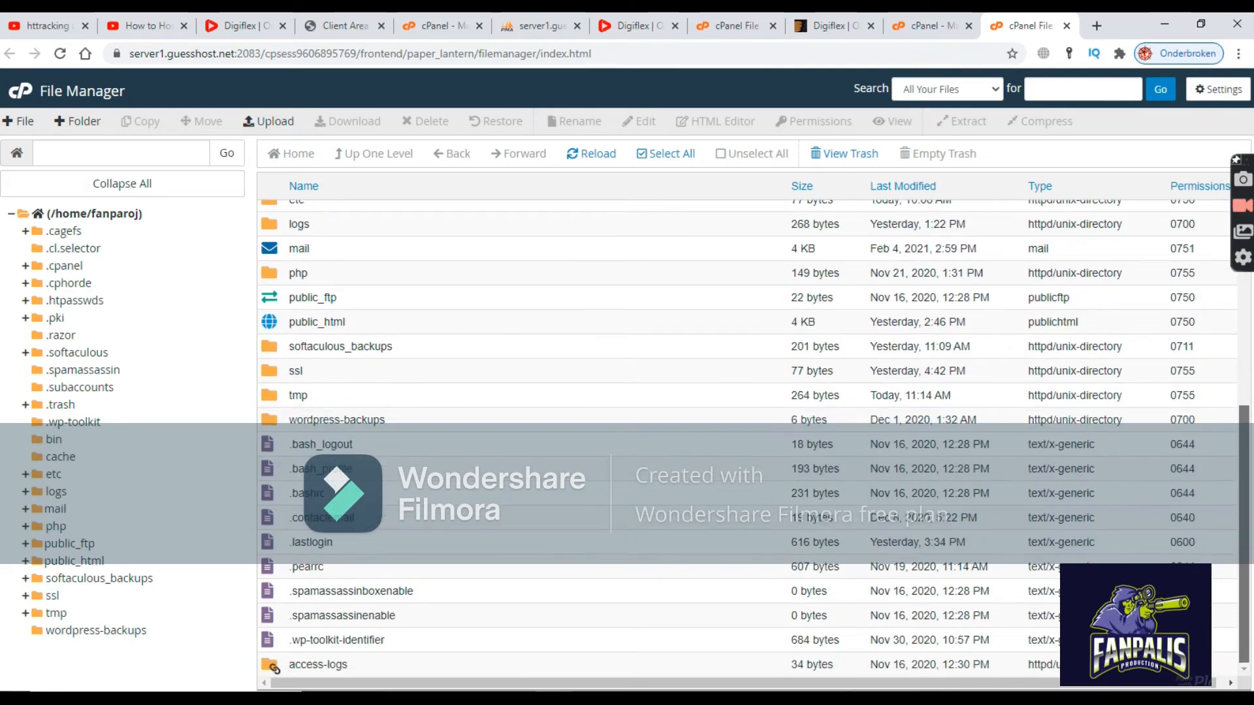
pyautogui.scroll(4, 1248, 486)
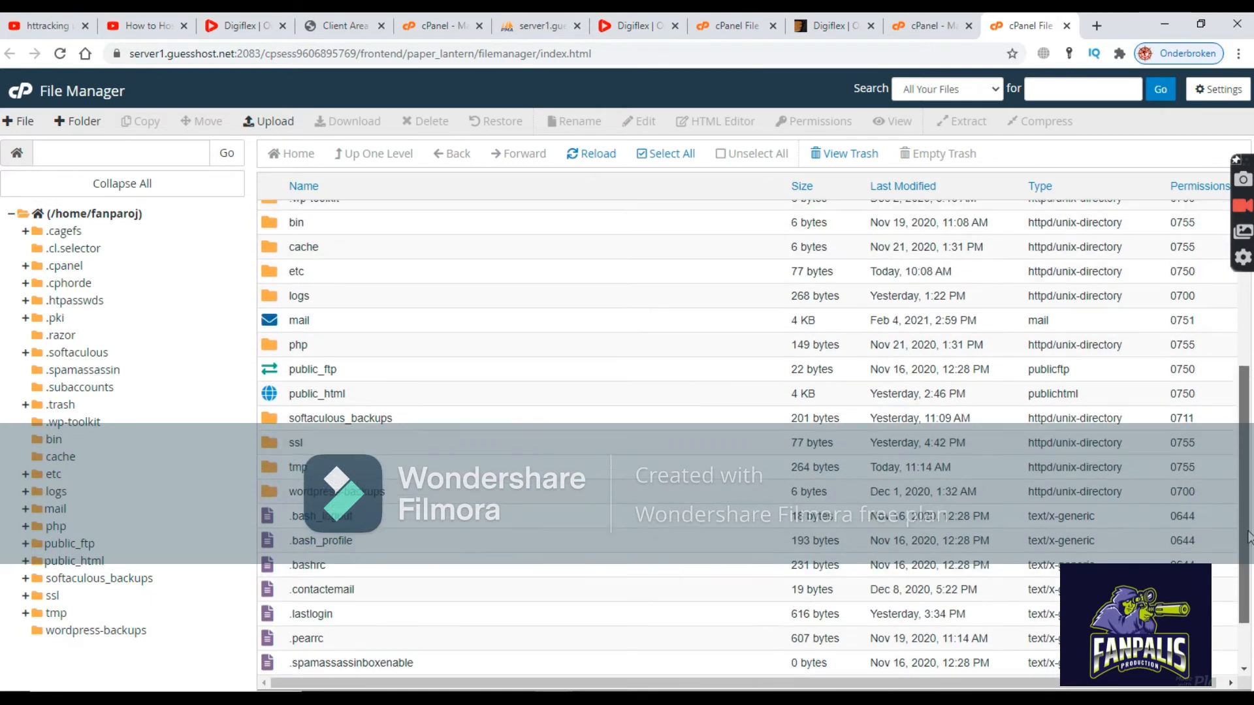
pyautogui.scroll(1, 1247, 486)
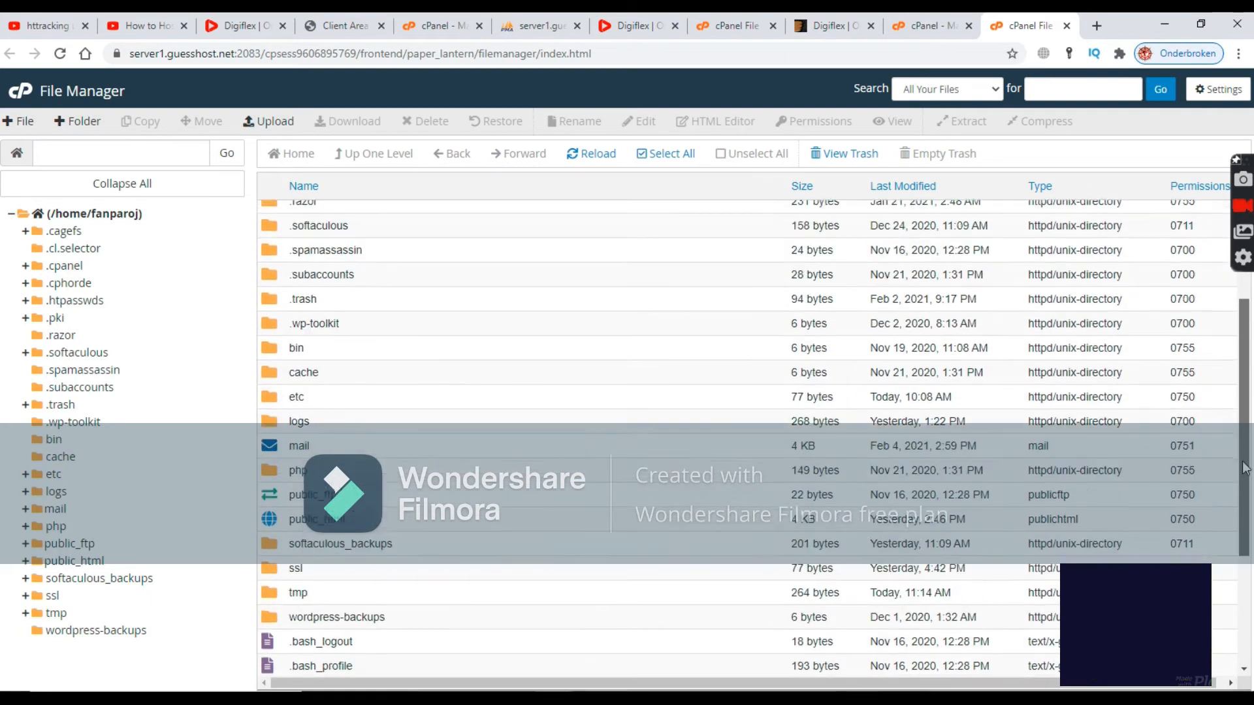
pyautogui.doubleClick(275, 526)
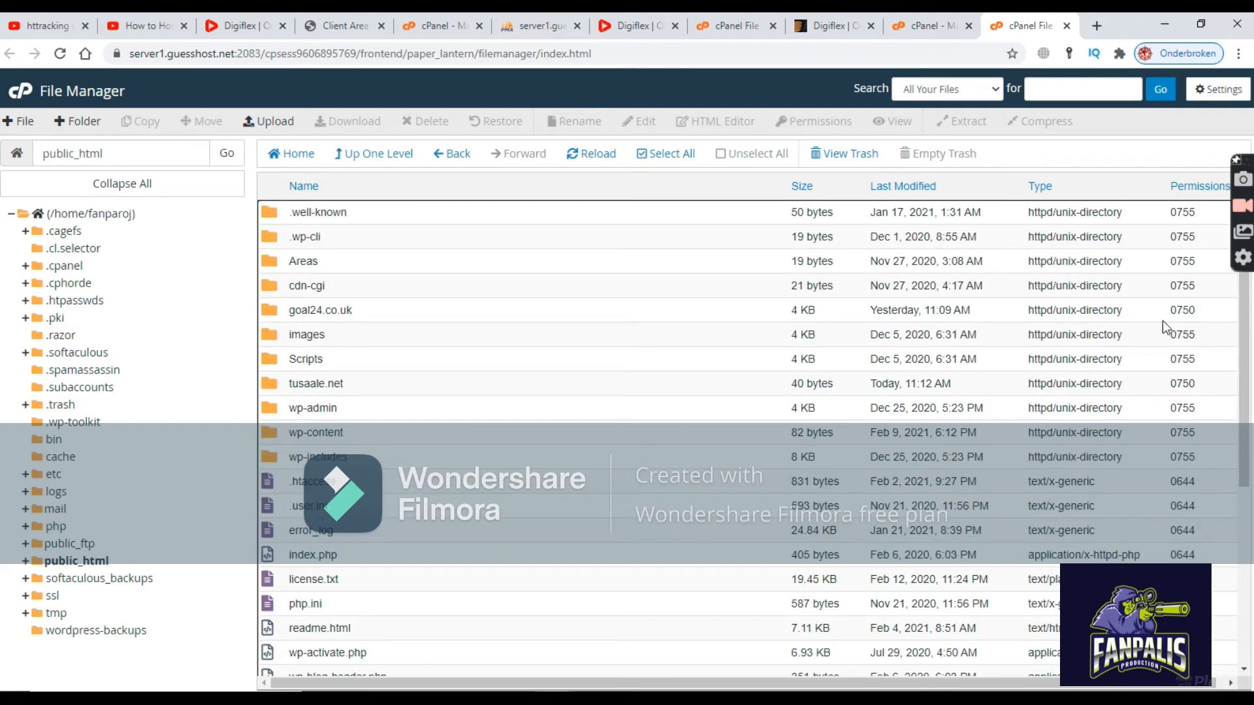
# Go up from public_html to the home directory, locate public_html in the list, and open it again.
pyautogui.moveTo(1242, 418); pyautogui.dragTo(1244, 351)
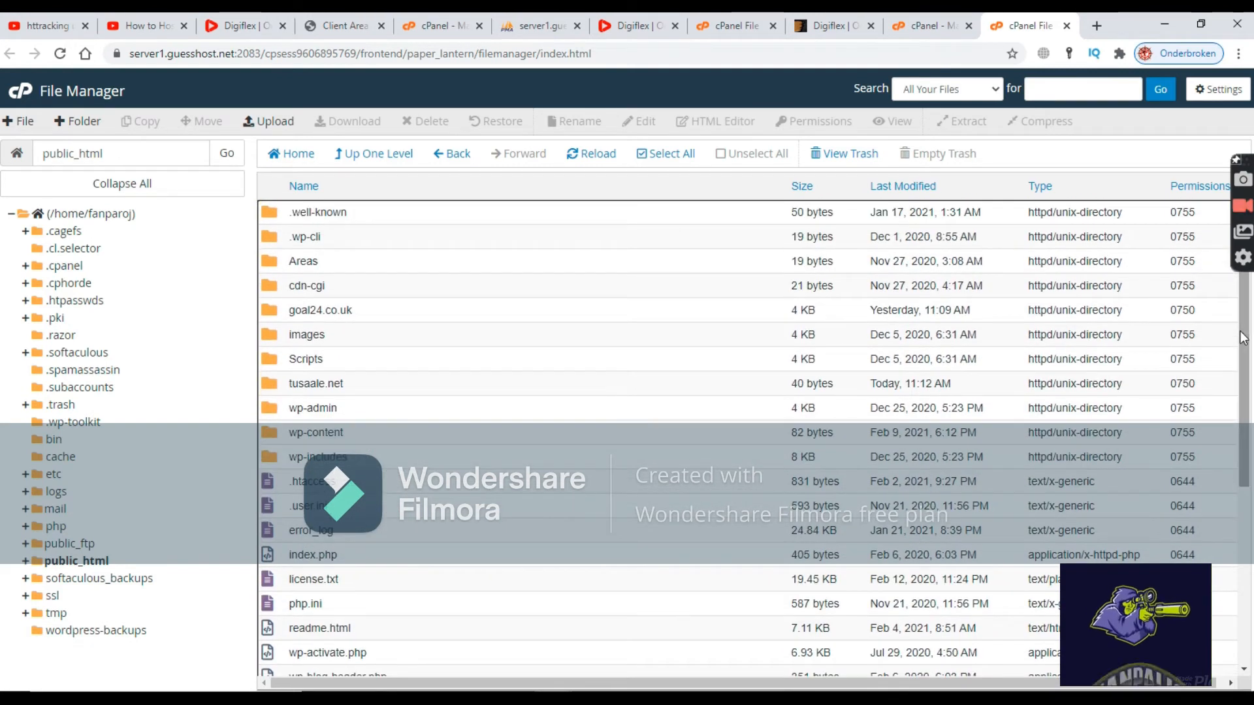
pyautogui.click(381, 157)
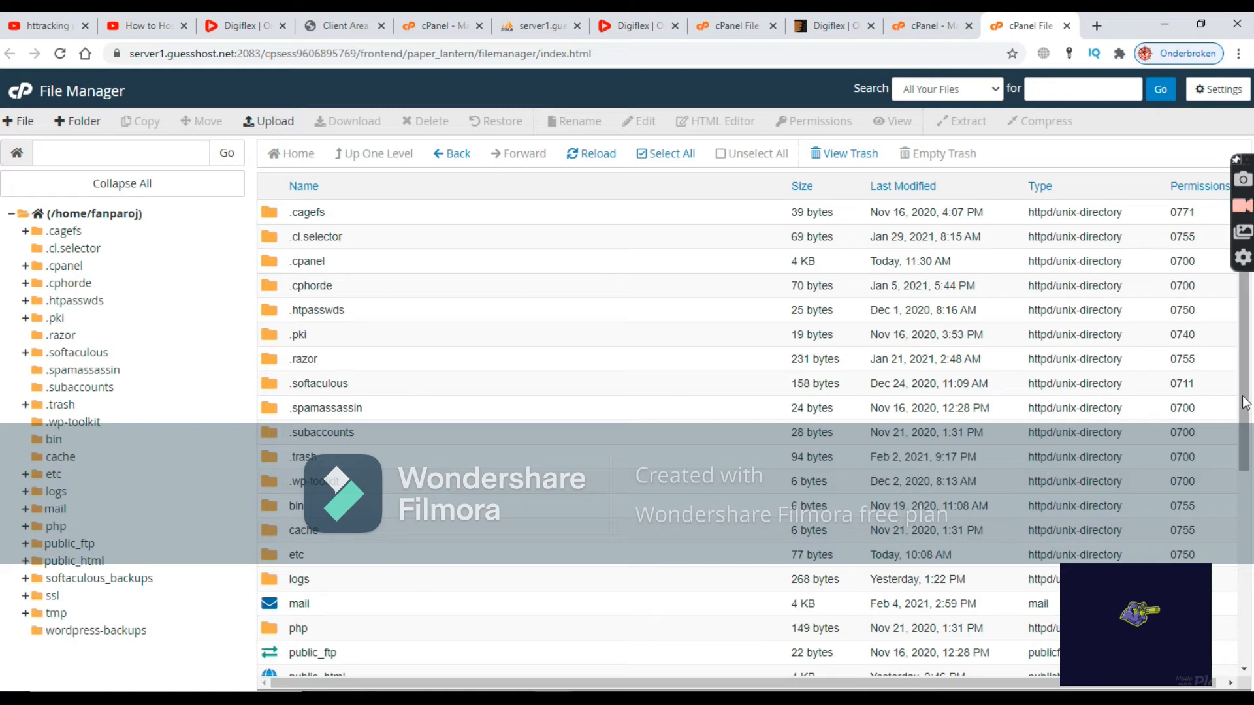
pyautogui.moveTo(1245, 404); pyautogui.dragTo(1247, 532)
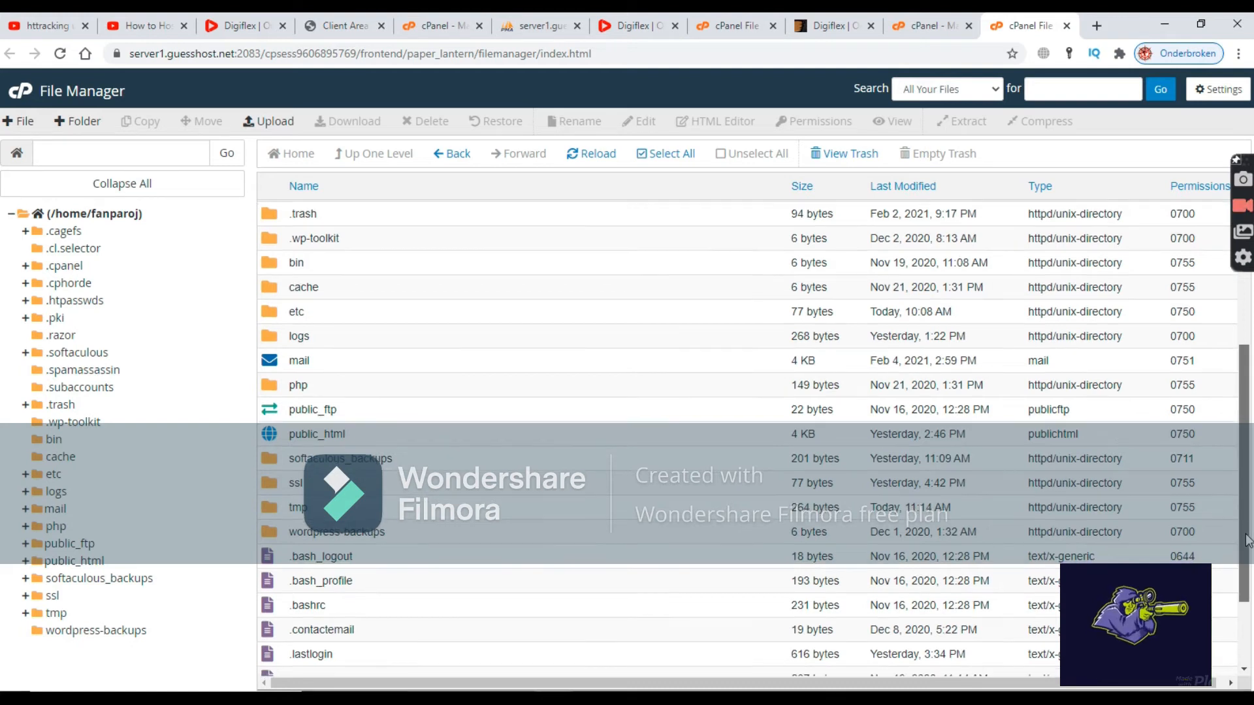
pyautogui.moveTo(1247, 532); pyautogui.dragTo(1247, 567)
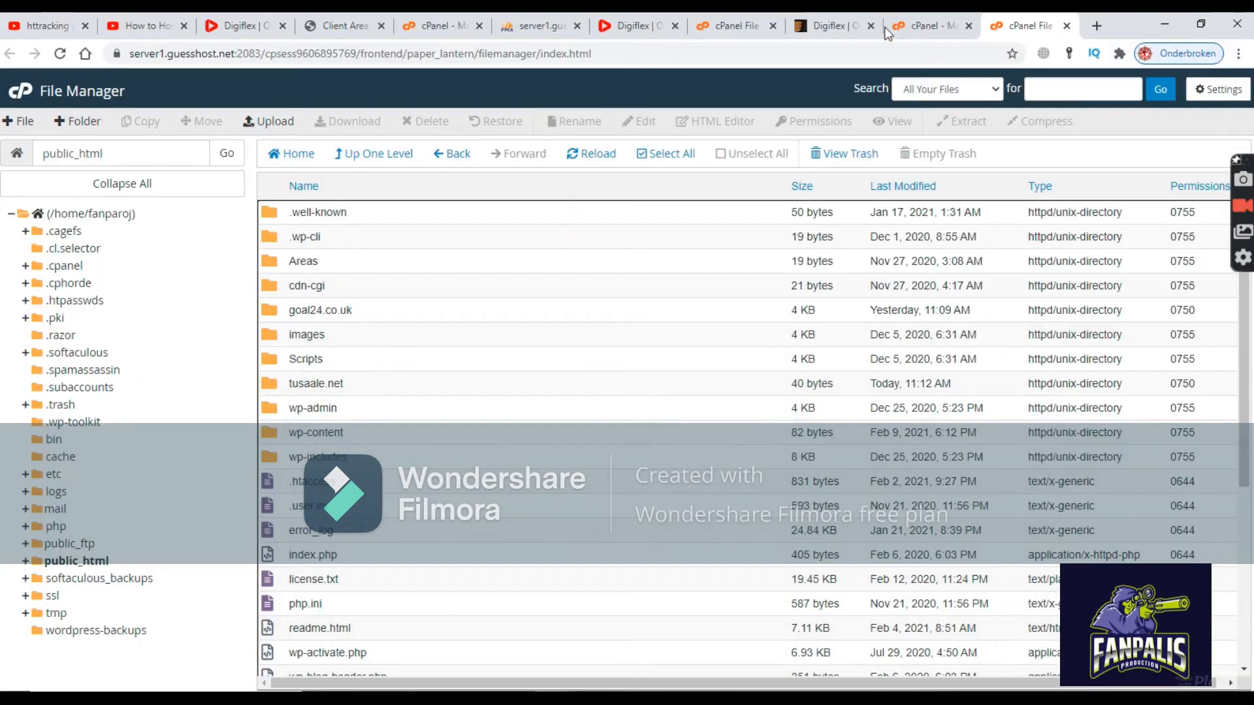
# Switch to ThemeForest to browse WordPress themes, bring up the Weltgeist demo site, and open its Video category.
pyautogui.click(847, 25)
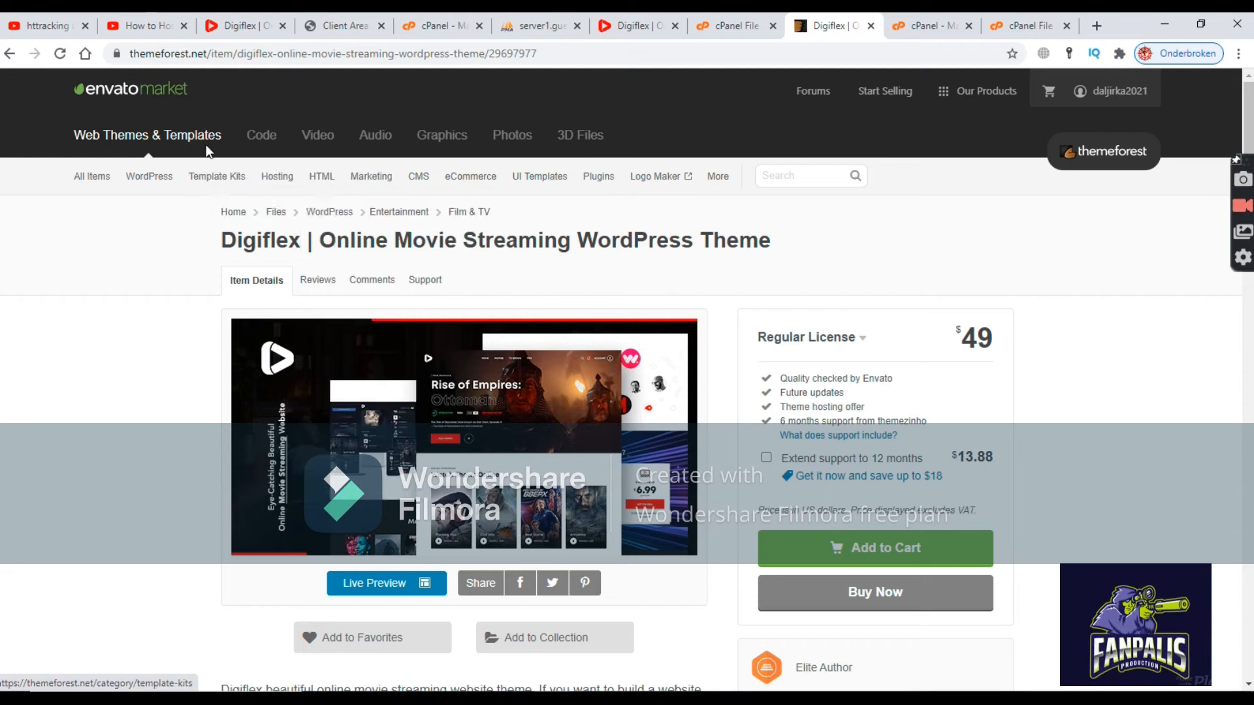
pyautogui.moveTo(148, 189)
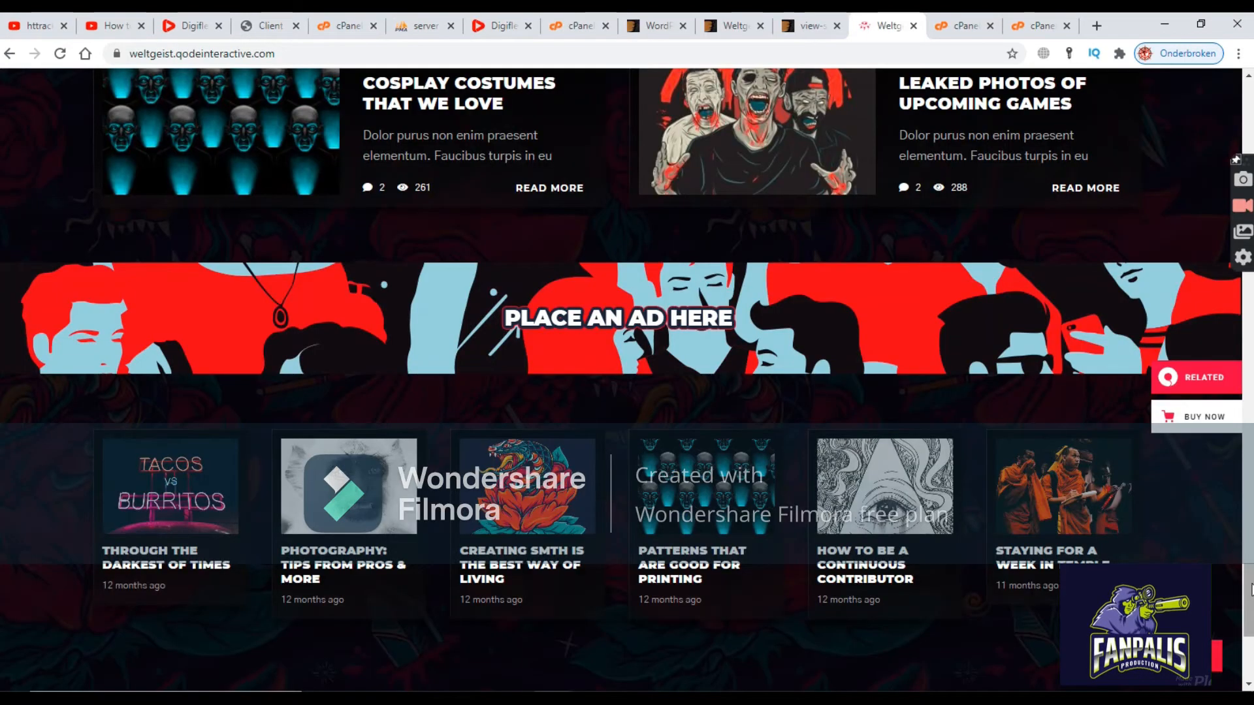
pyautogui.scroll(-5, 627, 379)
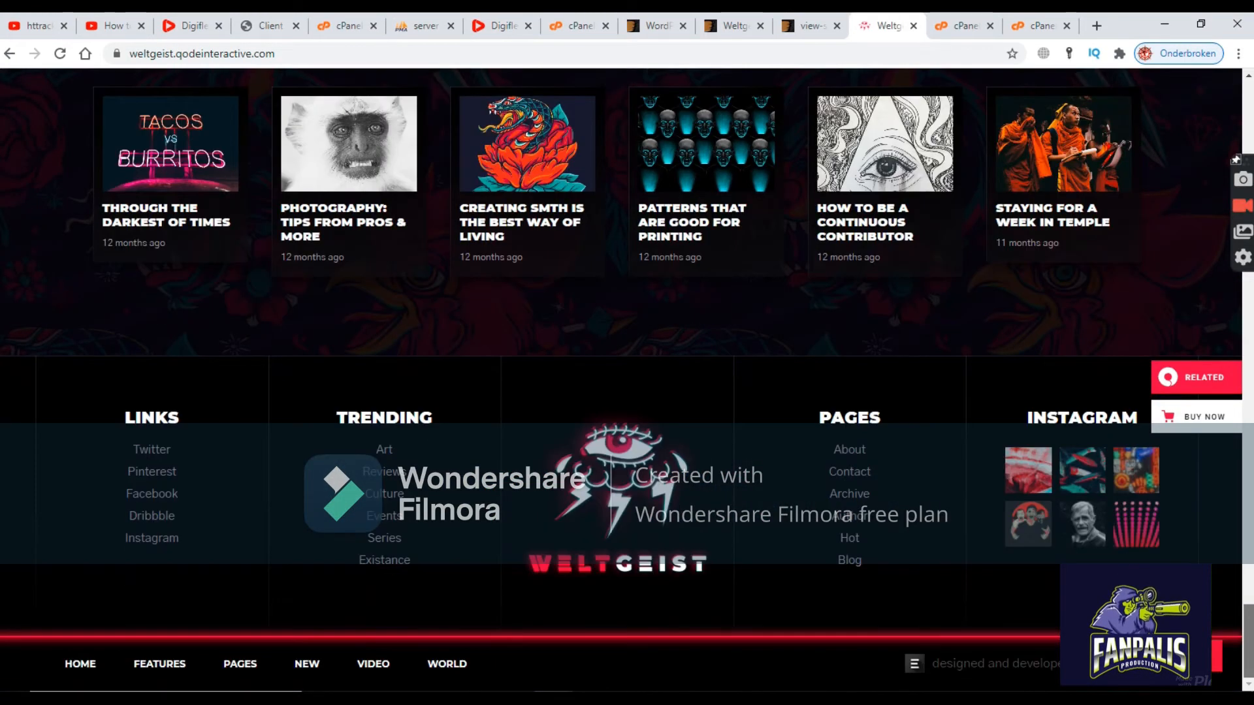
pyautogui.click(369, 671)
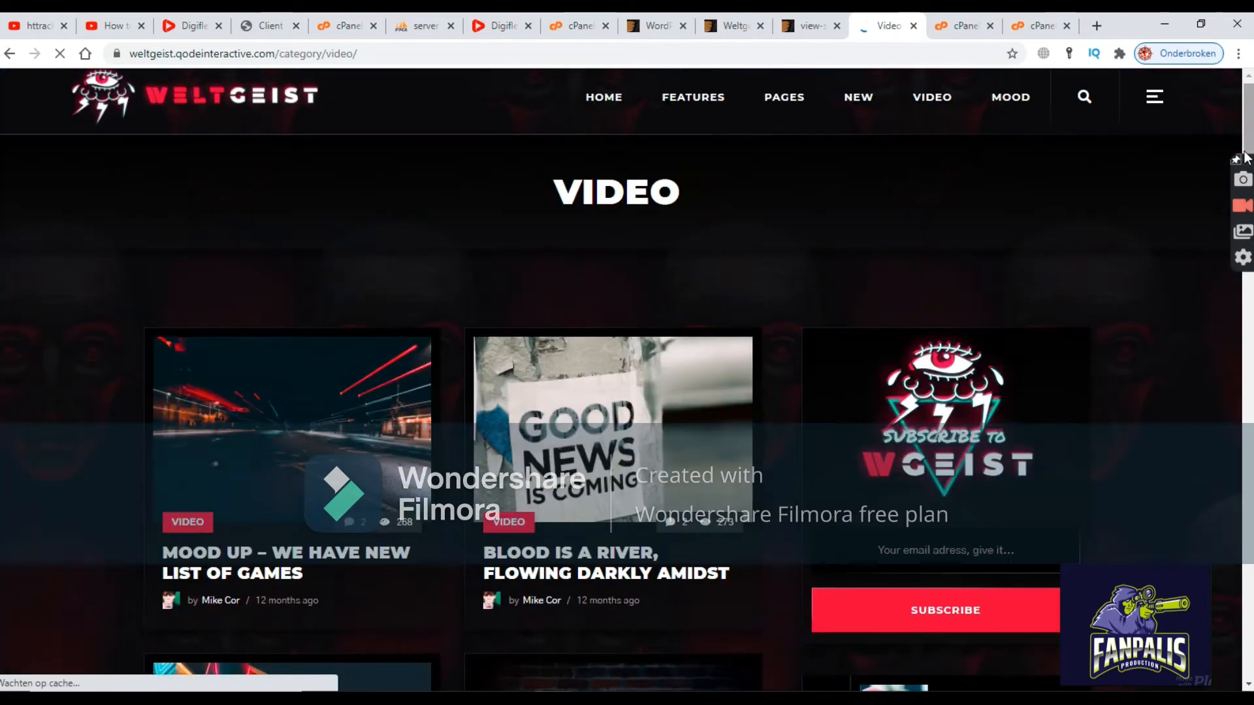
# Look through the posts on the Weltgeist demo's Video category page.
pyautogui.moveTo(1247, 126); pyautogui.dragTo(1236, 236)
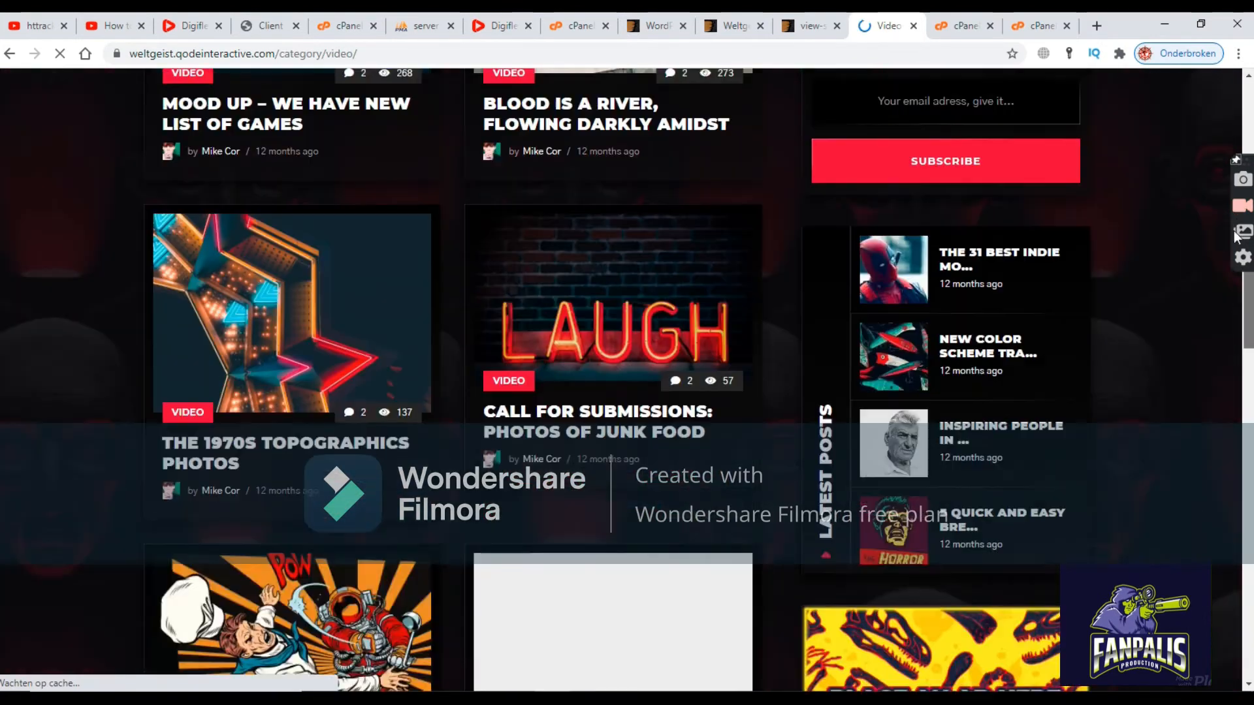
pyautogui.scroll(-6, 1227, 267)
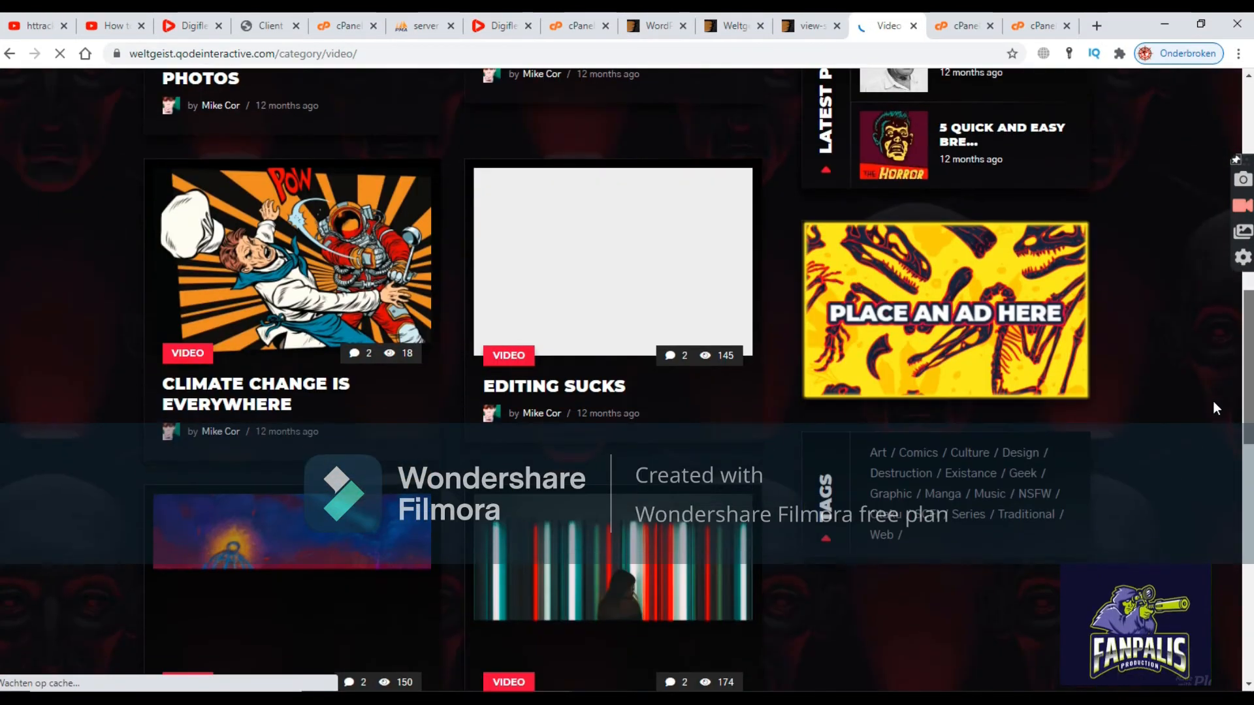
pyautogui.scroll(-9, 1216, 402)
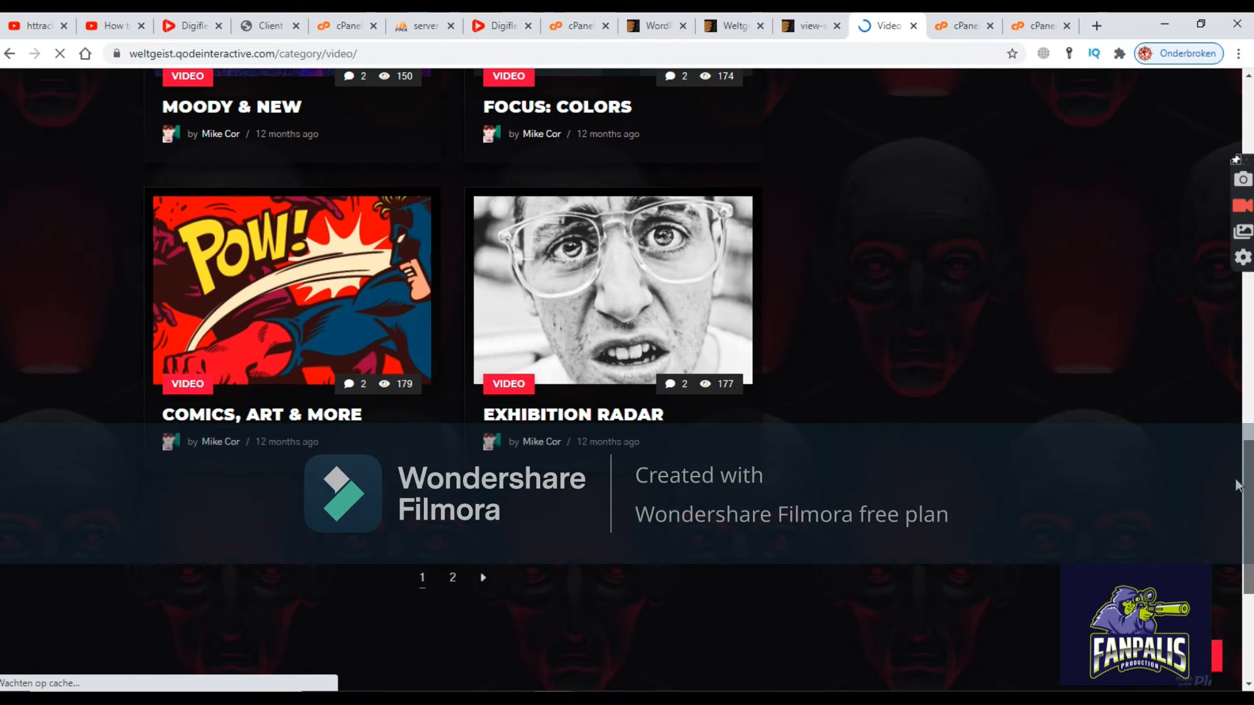
pyautogui.scroll(-4, 1236, 485)
pyautogui.scroll(6, 1250, 353)
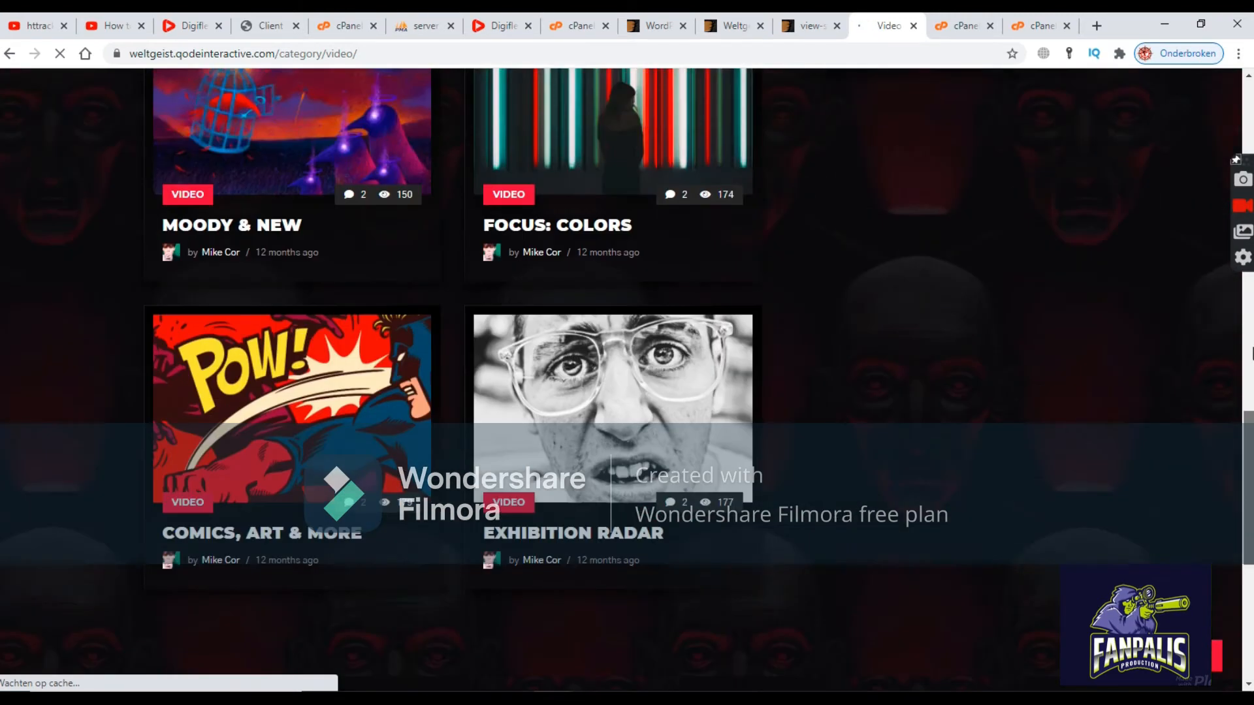
# Dismiss the newsletter pop-up on the Weltgeist Video category page and view the posts under the site's New menu.
pyautogui.moveTo(1253, 353); pyautogui.dragTo(1243, 131)
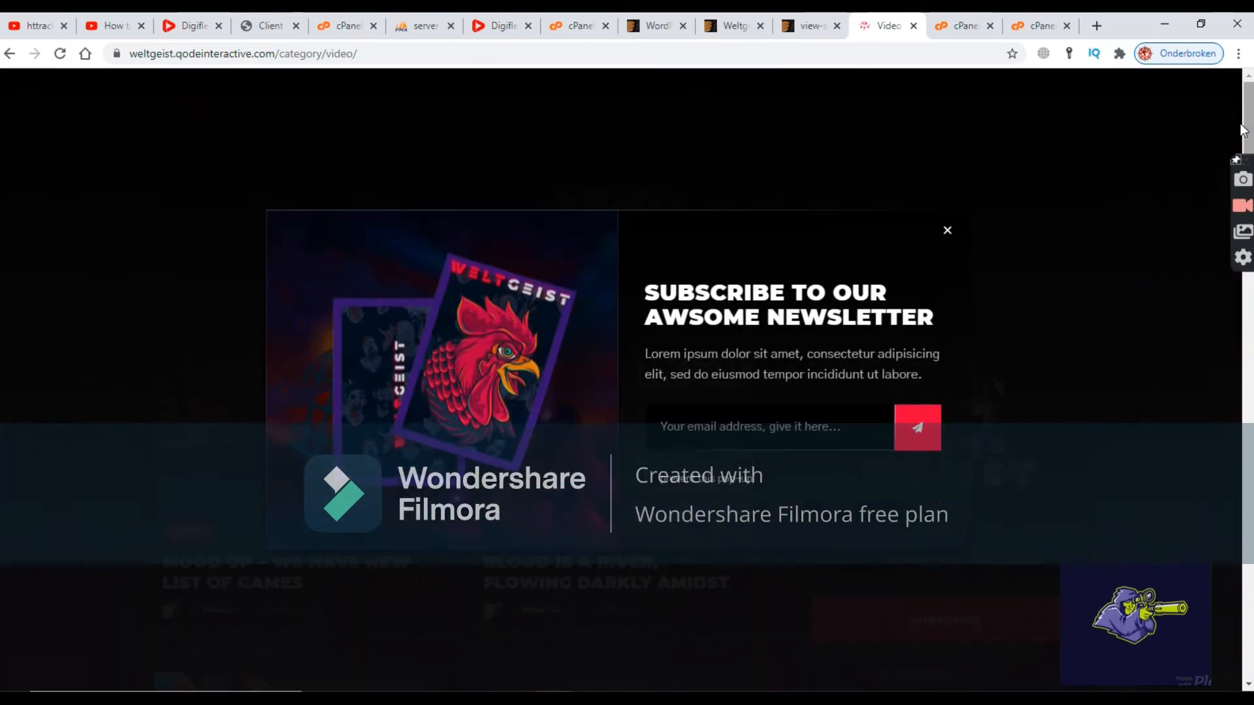
pyautogui.click(948, 233)
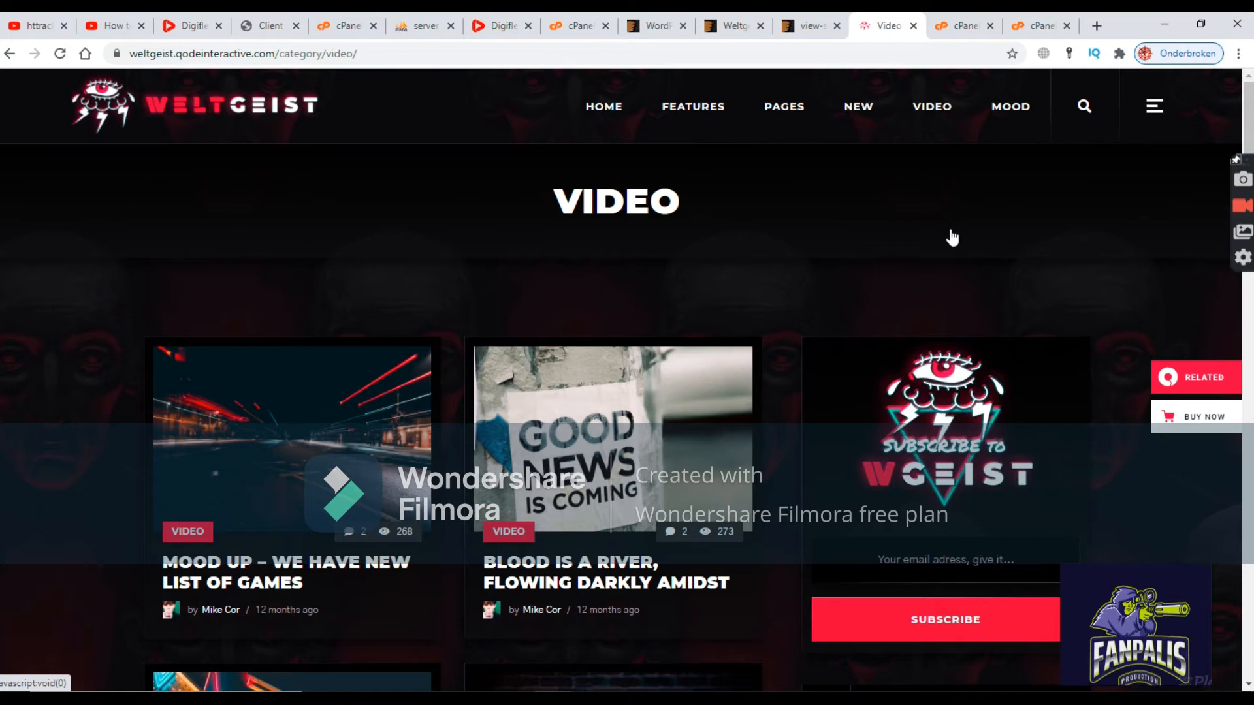
pyautogui.click(861, 116)
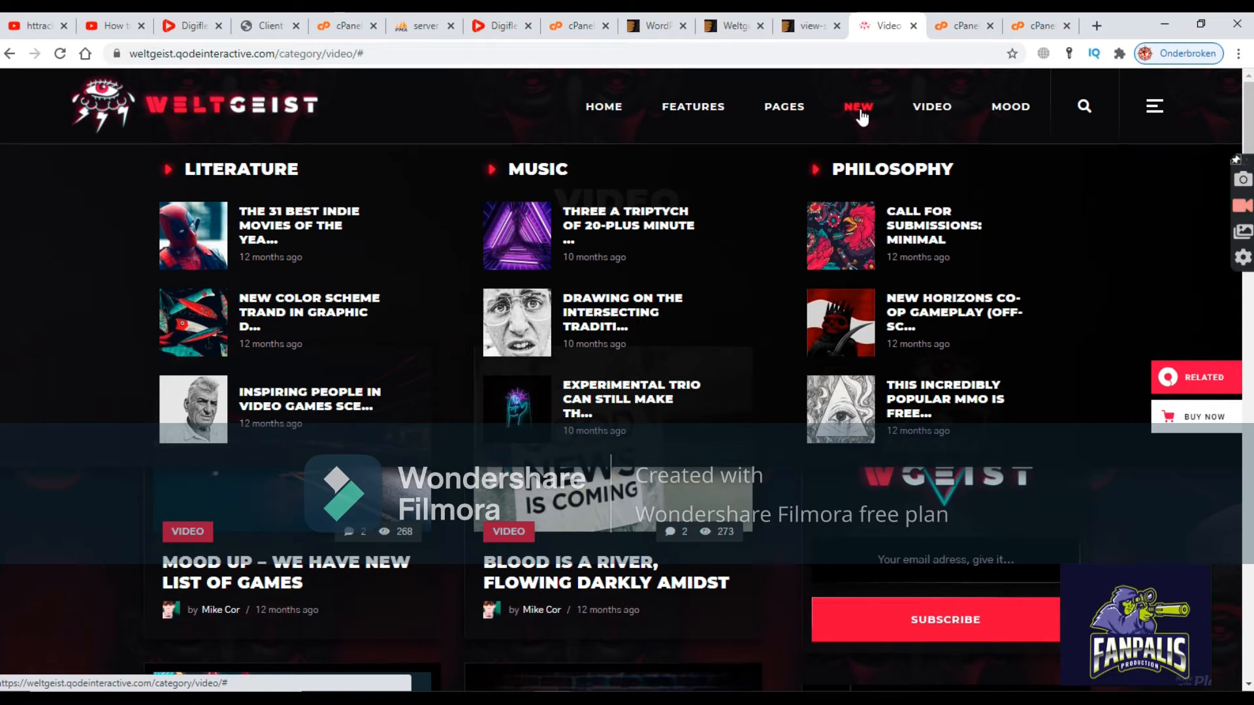
pyautogui.moveTo(779, 121)
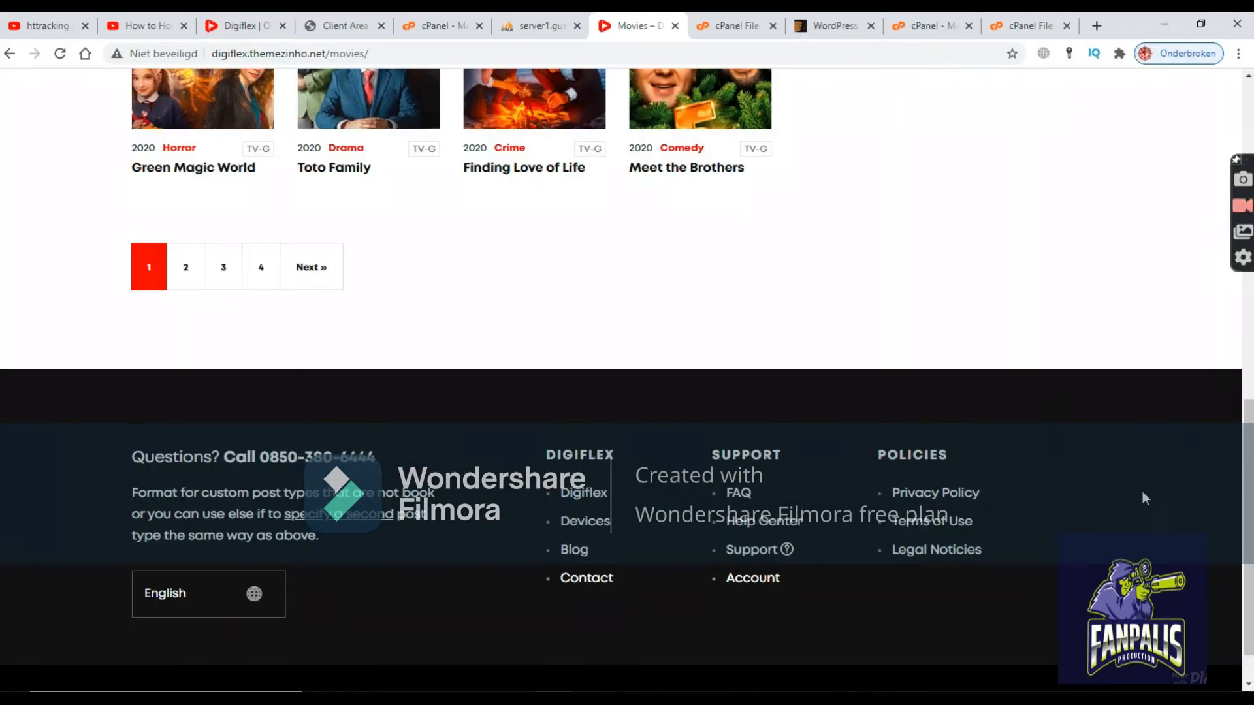
# Look over the Digiflex demo's Movies page up to its header, and return to the cPanel File Manager.
pyautogui.moveTo(1249, 610); pyautogui.dragTo(1236, 318)
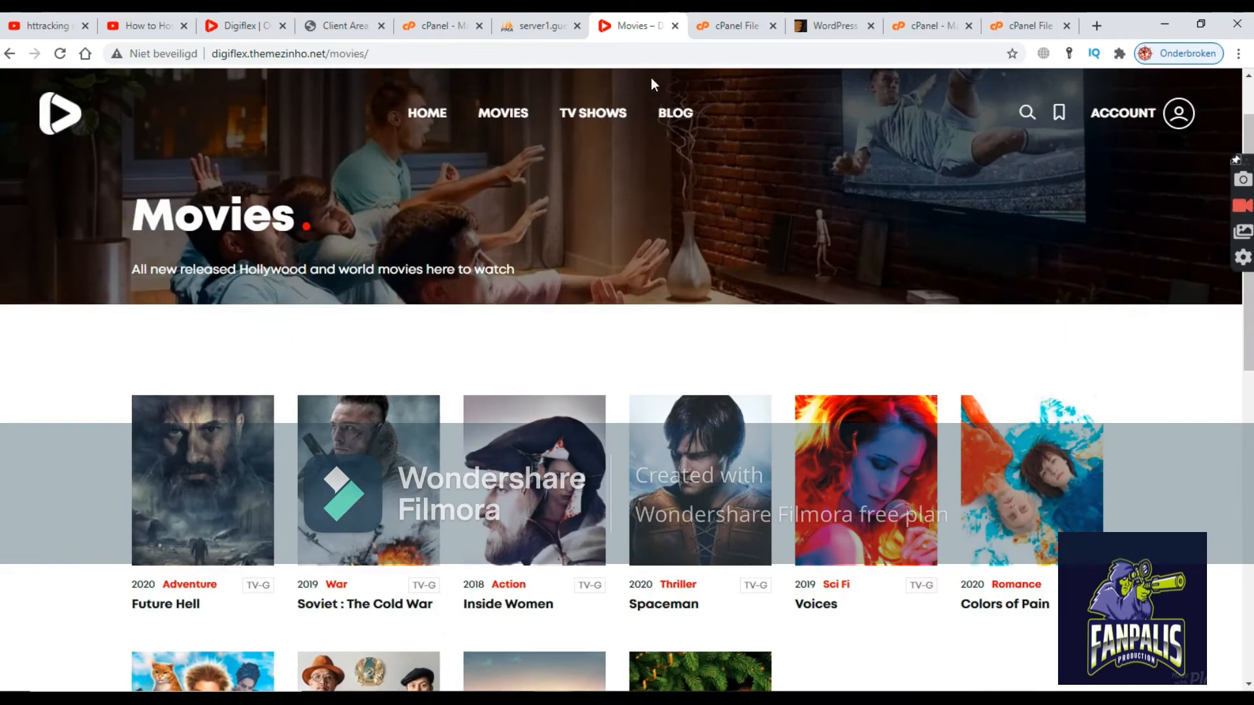
pyautogui.click(713, 35)
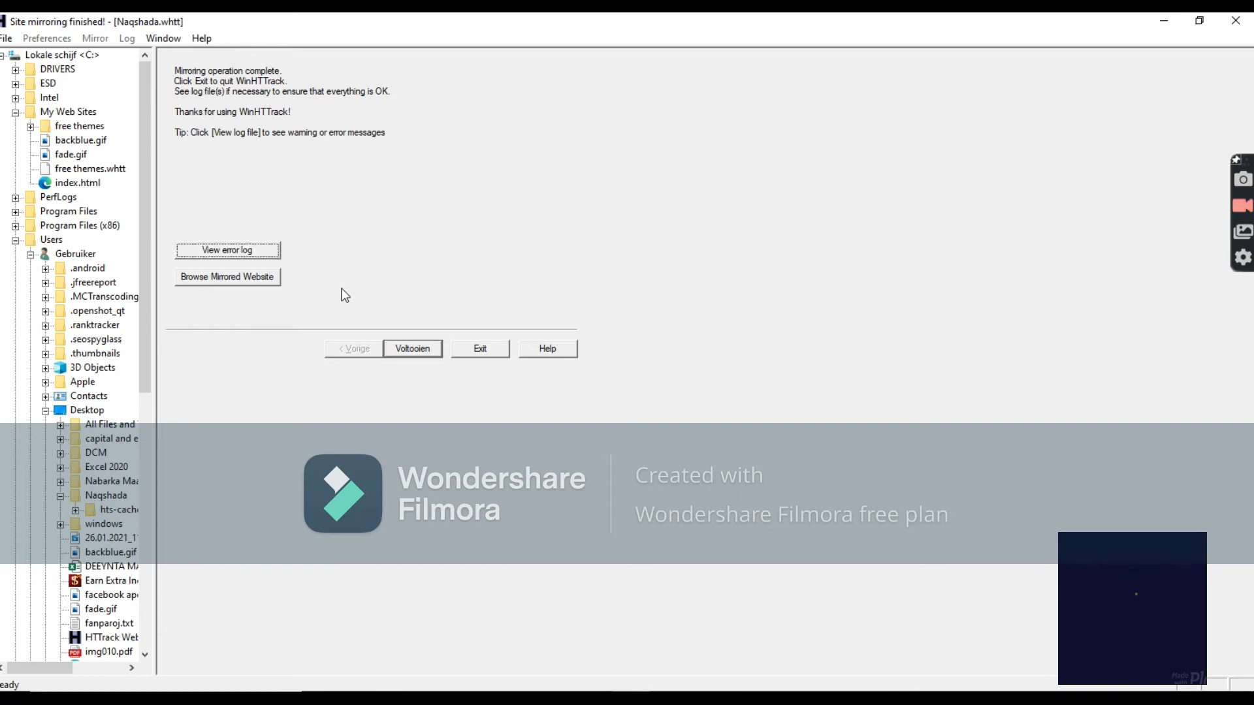
# View the error log of the finished Naqshada mirror in WinHTTrack, read through its entries, and close the log.
pyautogui.click(245, 252)
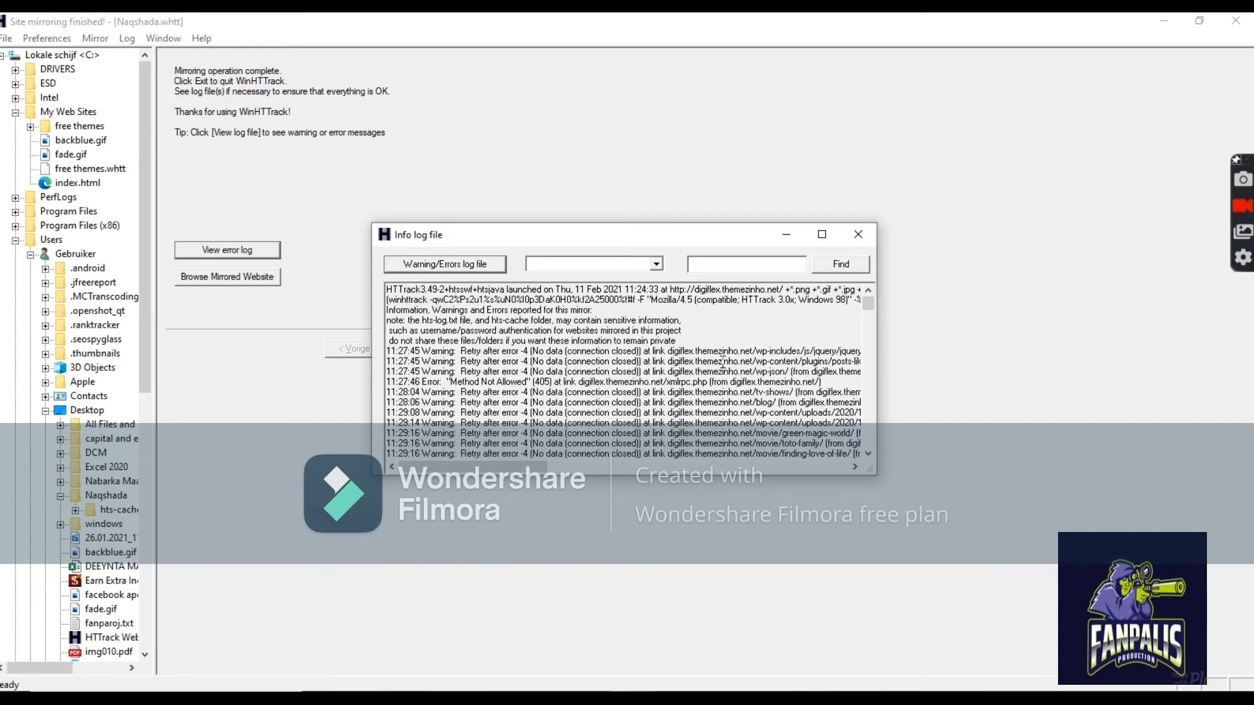
pyautogui.moveTo(867, 298); pyautogui.dragTo(869, 393)
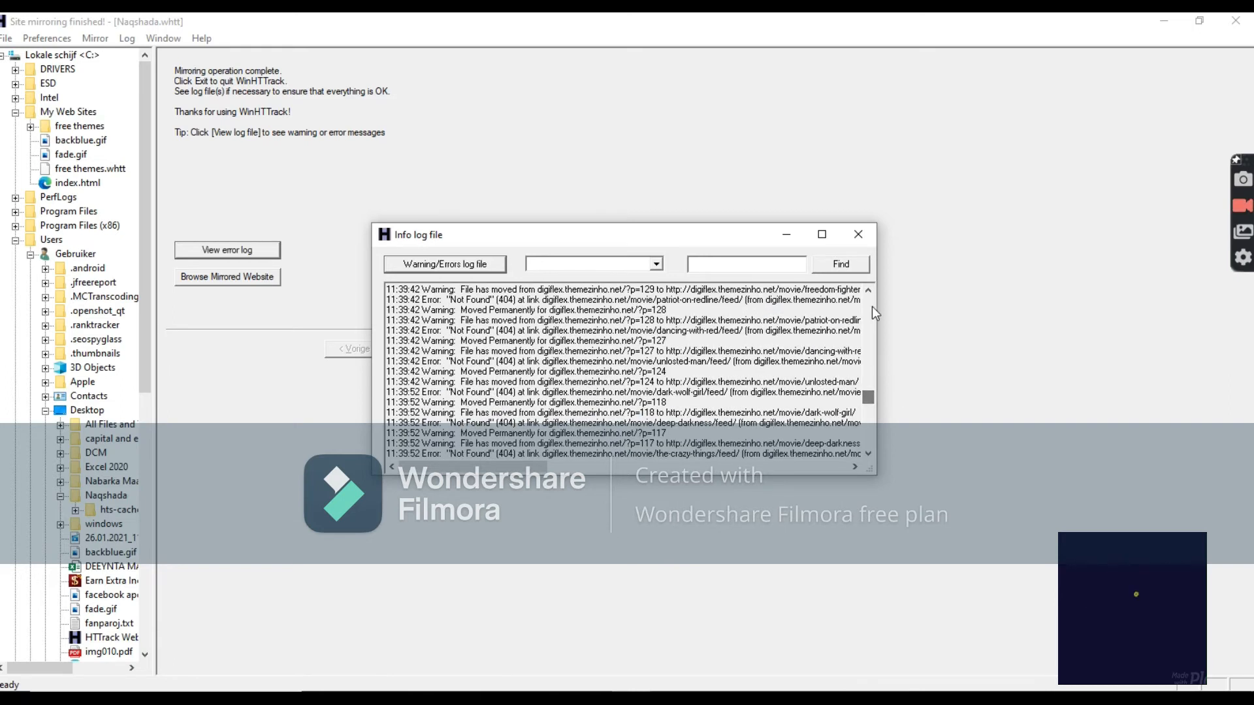
pyautogui.click(858, 238)
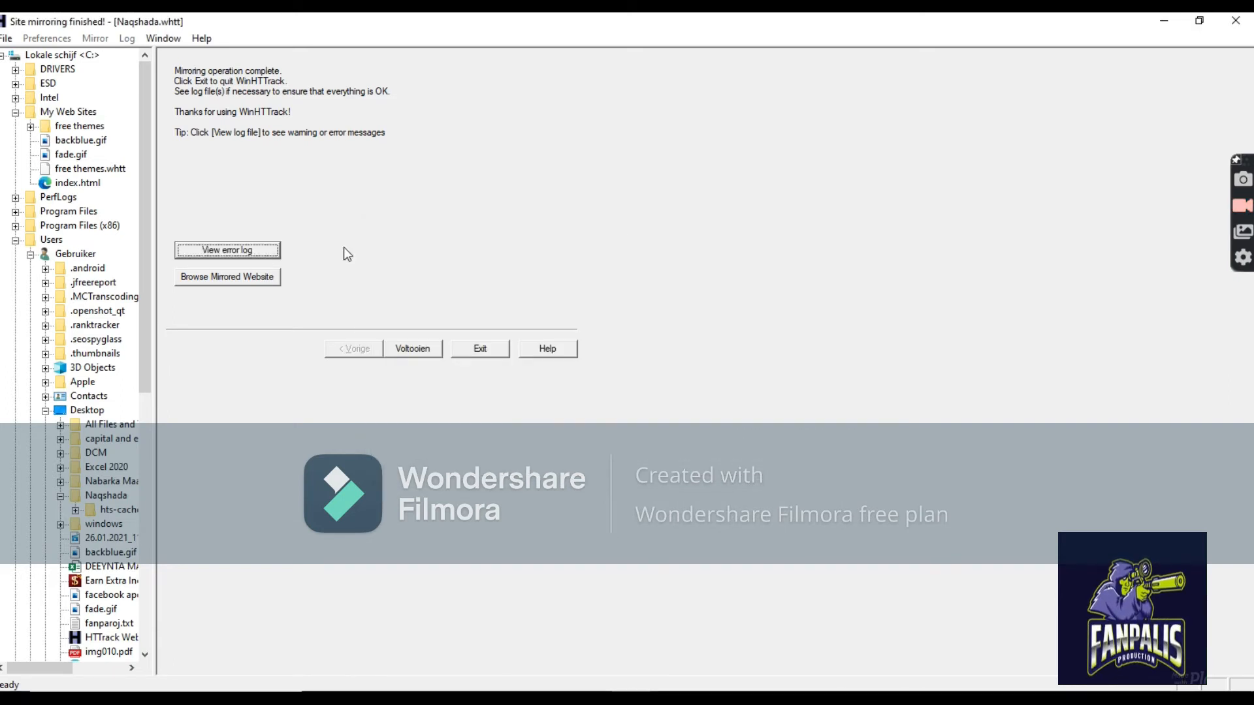
# Finish the completed Naqshada mirroring project and close WinHTTrack.
pyautogui.click(411, 346)
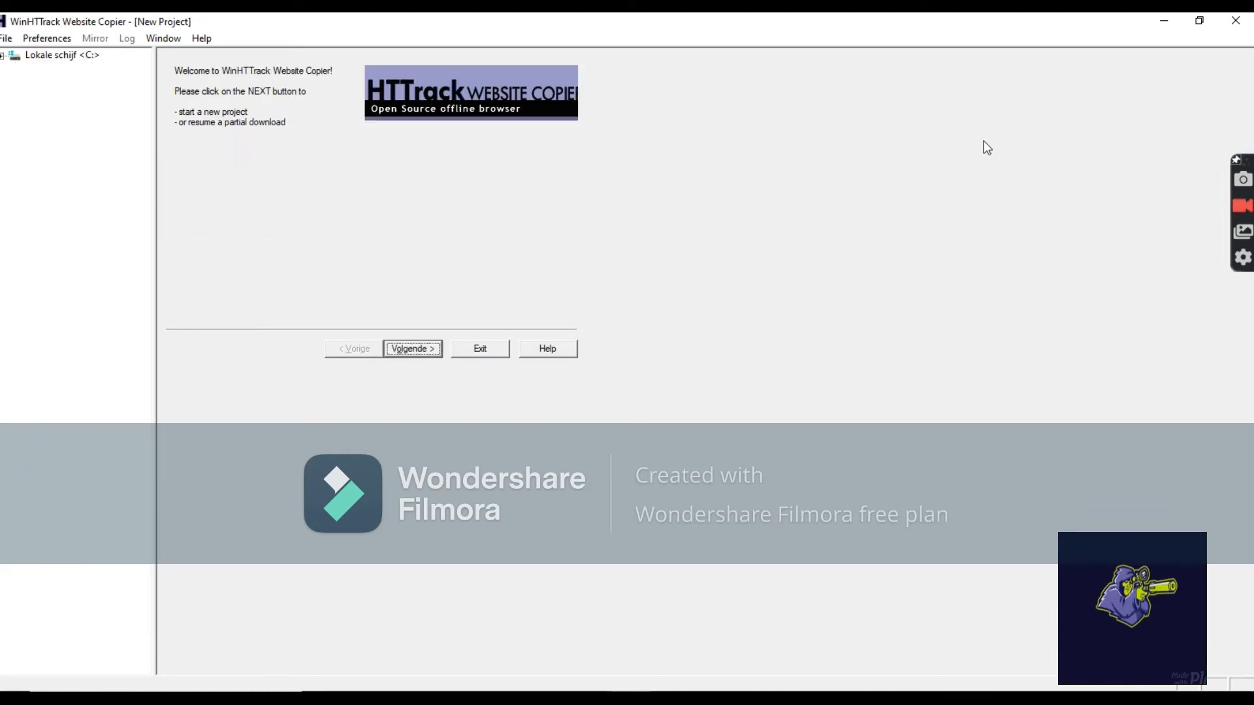
pyautogui.click(1229, 25)
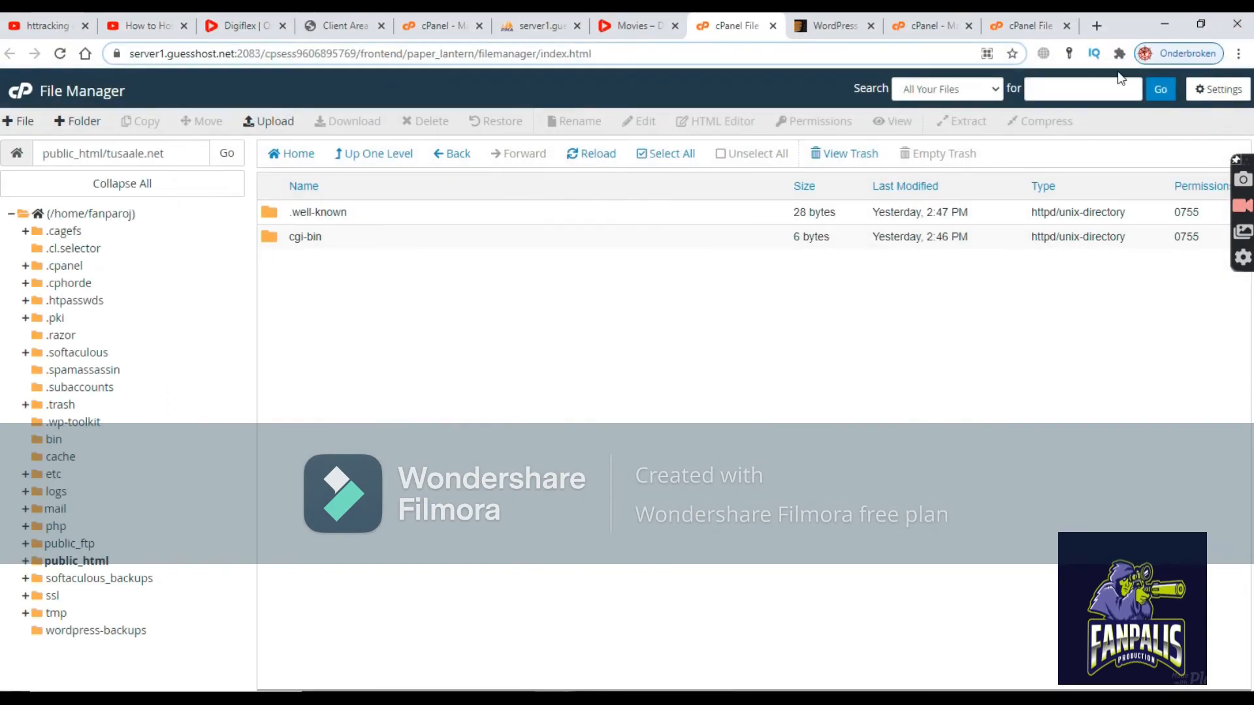
# Minimise the browser, open the Naqshada folder on the desktop, and open the digiflex.themezinho.net folder inside it.
pyautogui.click(1164, 25)
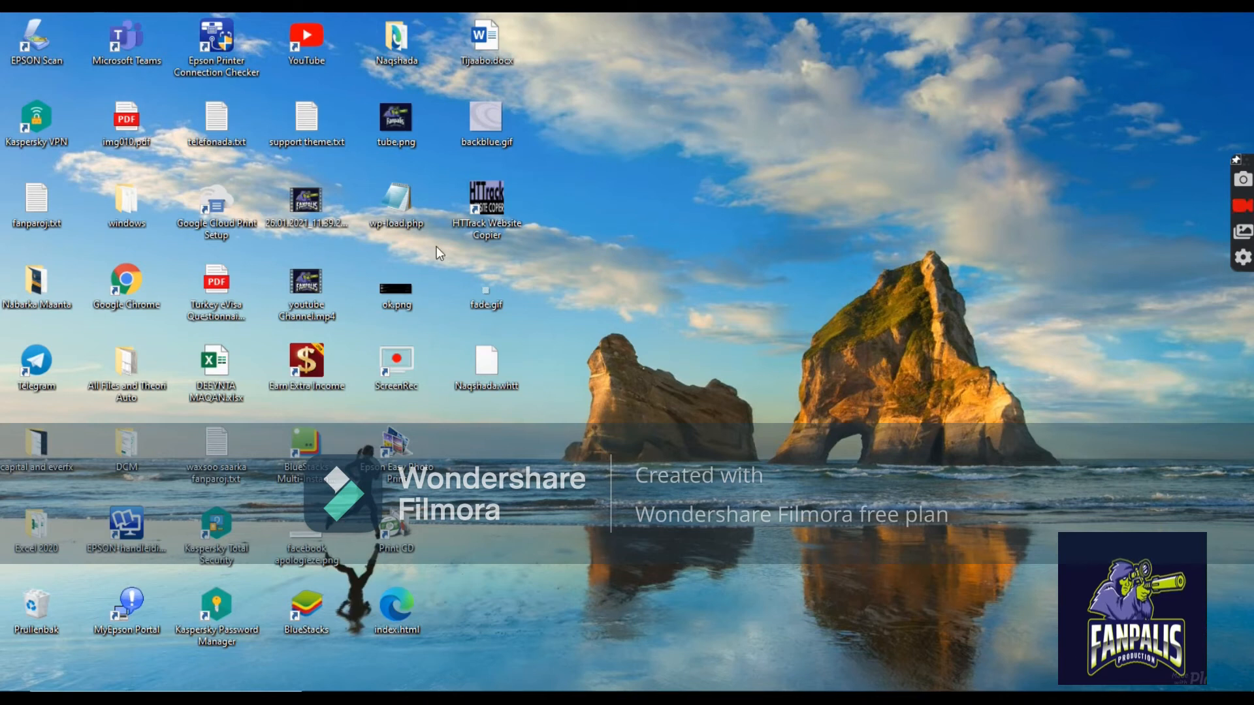
pyautogui.doubleClick(397, 36)
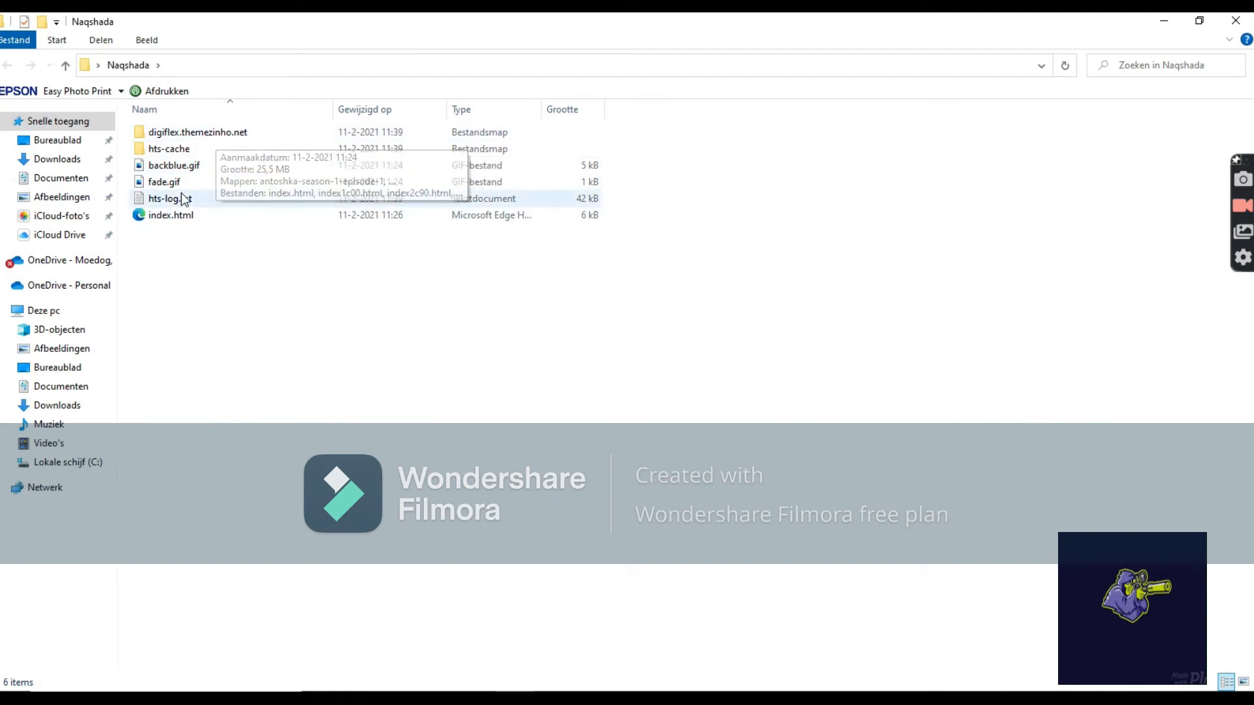
pyautogui.click(192, 134)
pyautogui.doubleClick(192, 136)
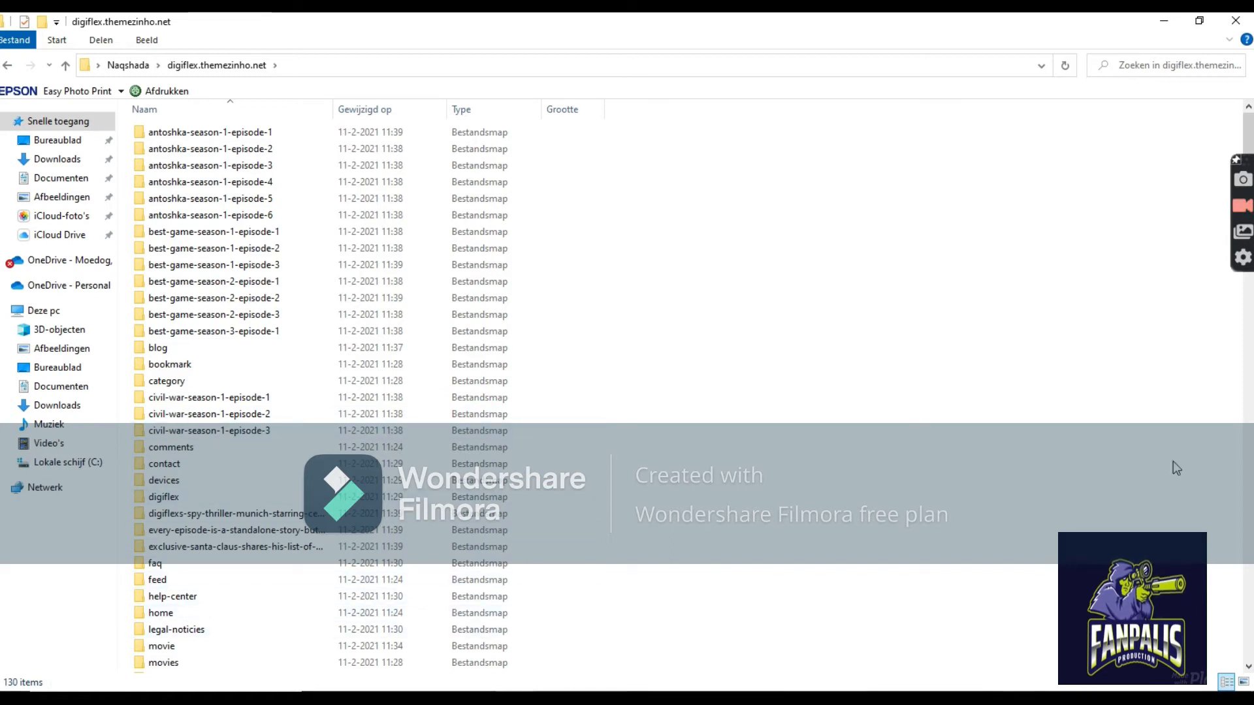
pyautogui.moveTo(1251, 186); pyautogui.dragTo(1176, 59)
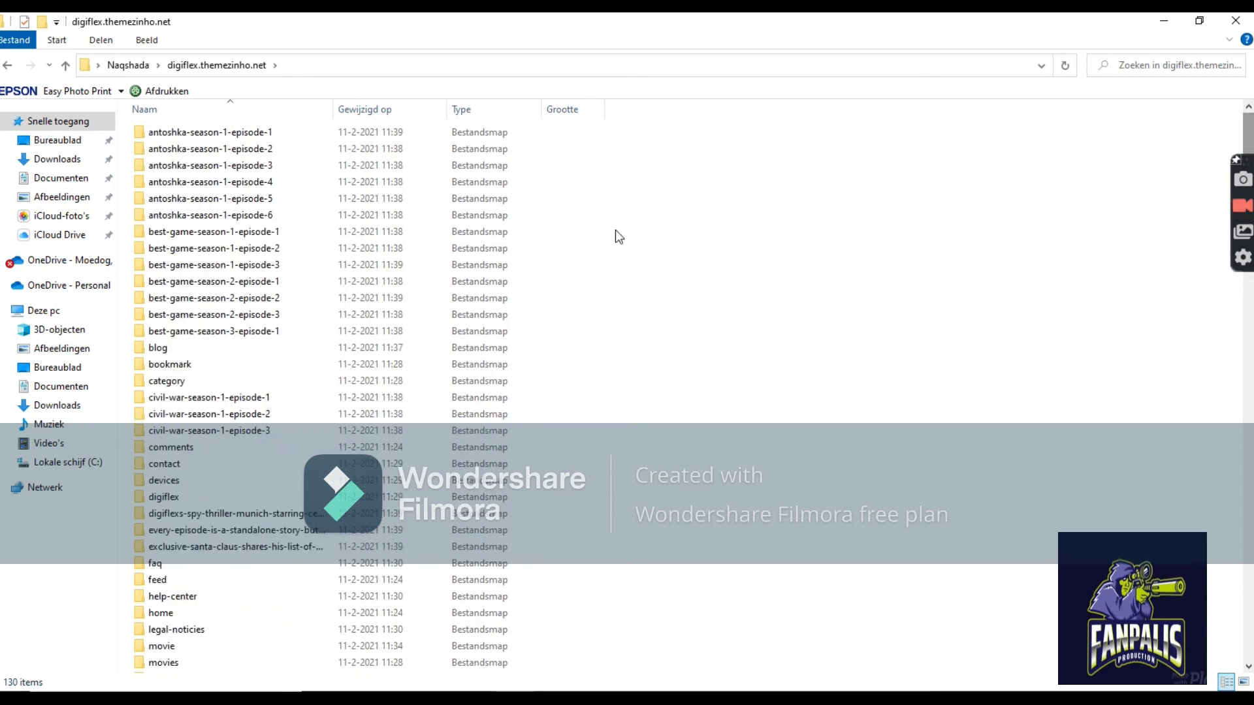
# Compress all files and folders in digiflex.themezinho.net into a single zip archive.
pyautogui.click(221, 148)
pyautogui.click(221, 133)
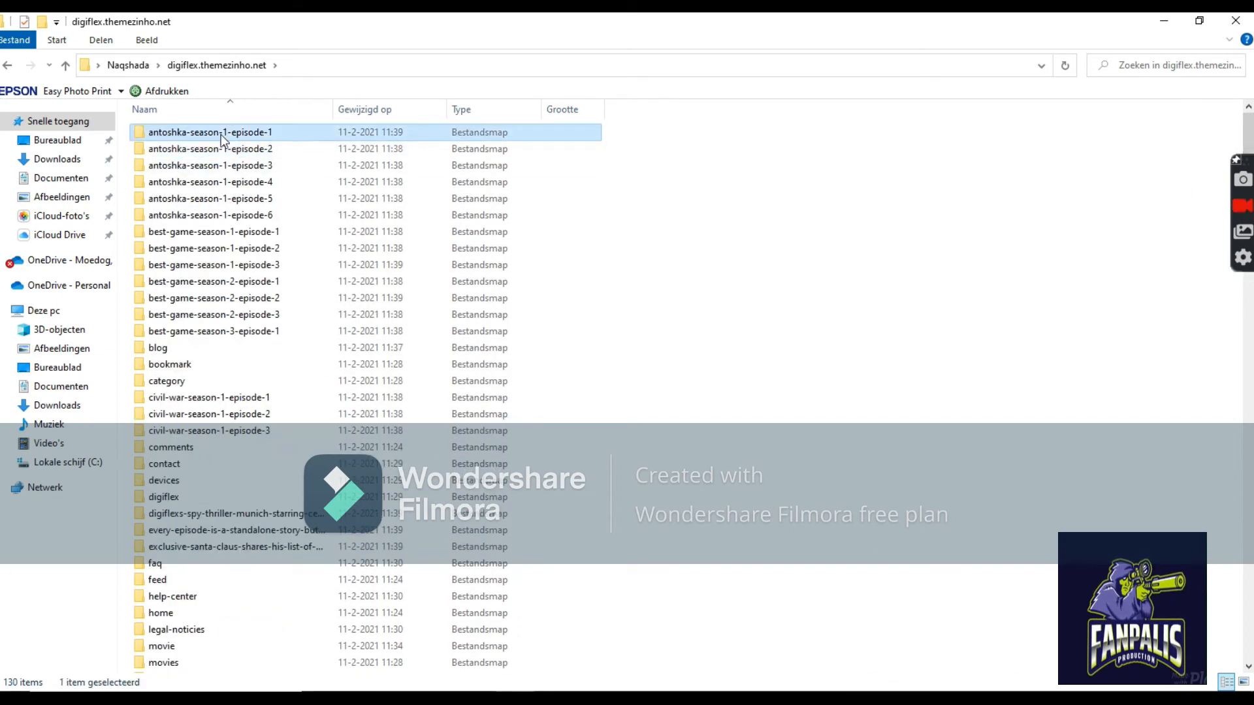
pyautogui.hotkey('ctrl', 'a')
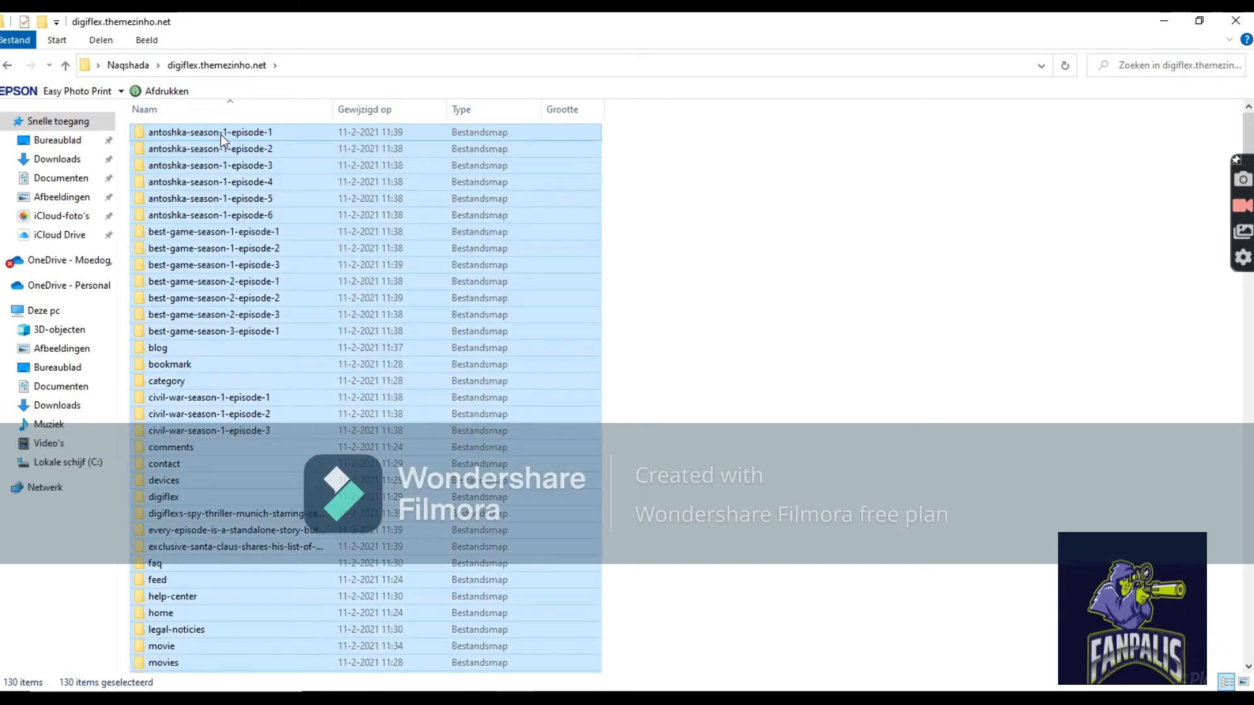
pyautogui.rightClick(215, 171)
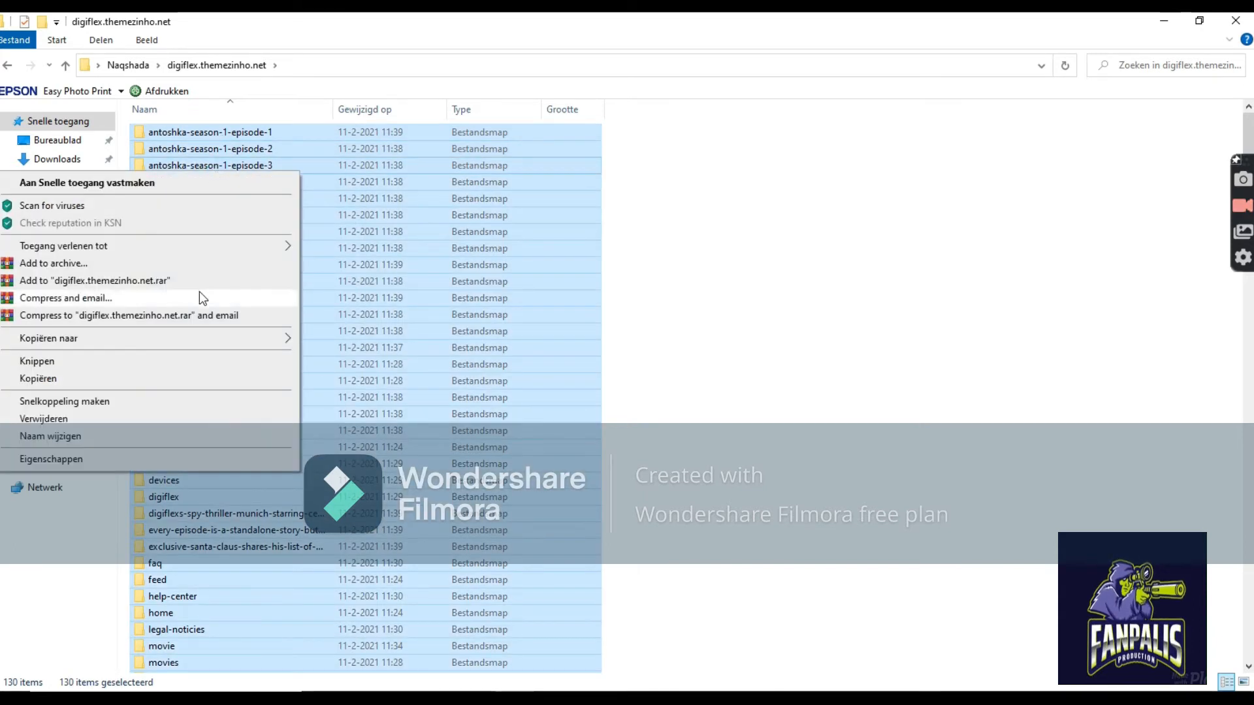
pyautogui.moveTo(235, 339)
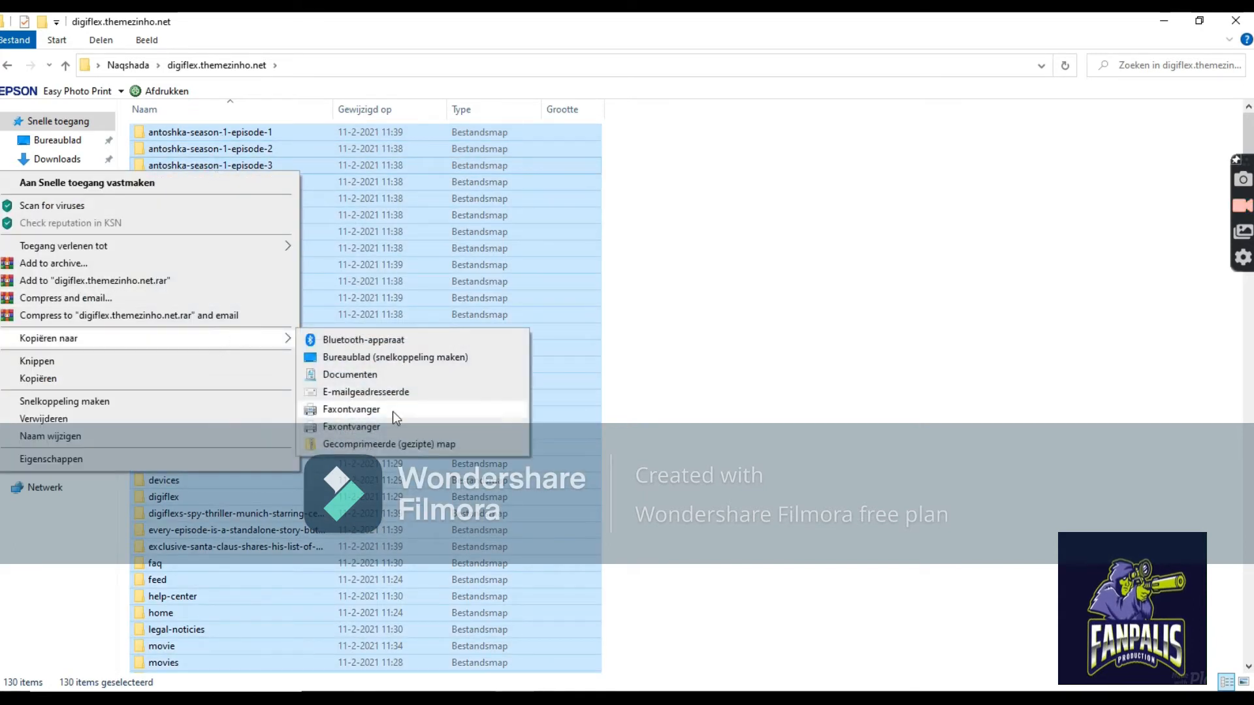
pyautogui.click(339, 448)
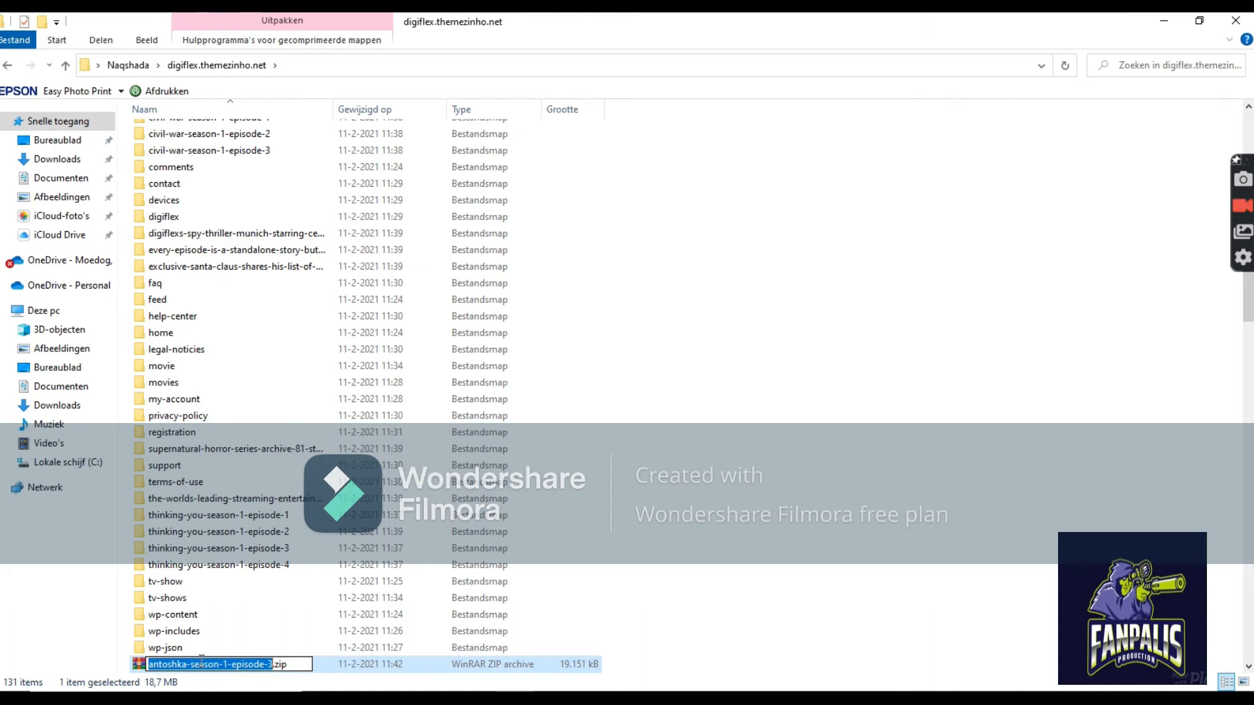
# Rename the new archive to "Naqshada Aduunka.zip", locate it in the file list, and close the folder window.
pyautogui.write('Naq')
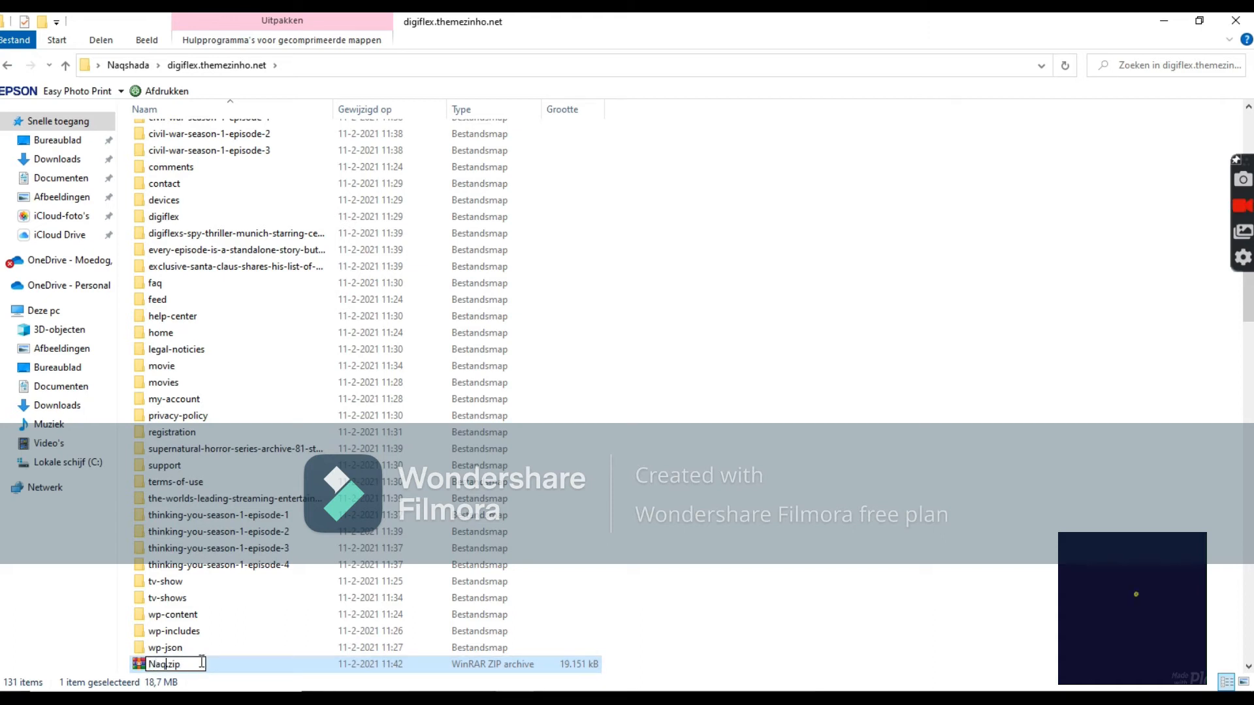
pyautogui.write('s')
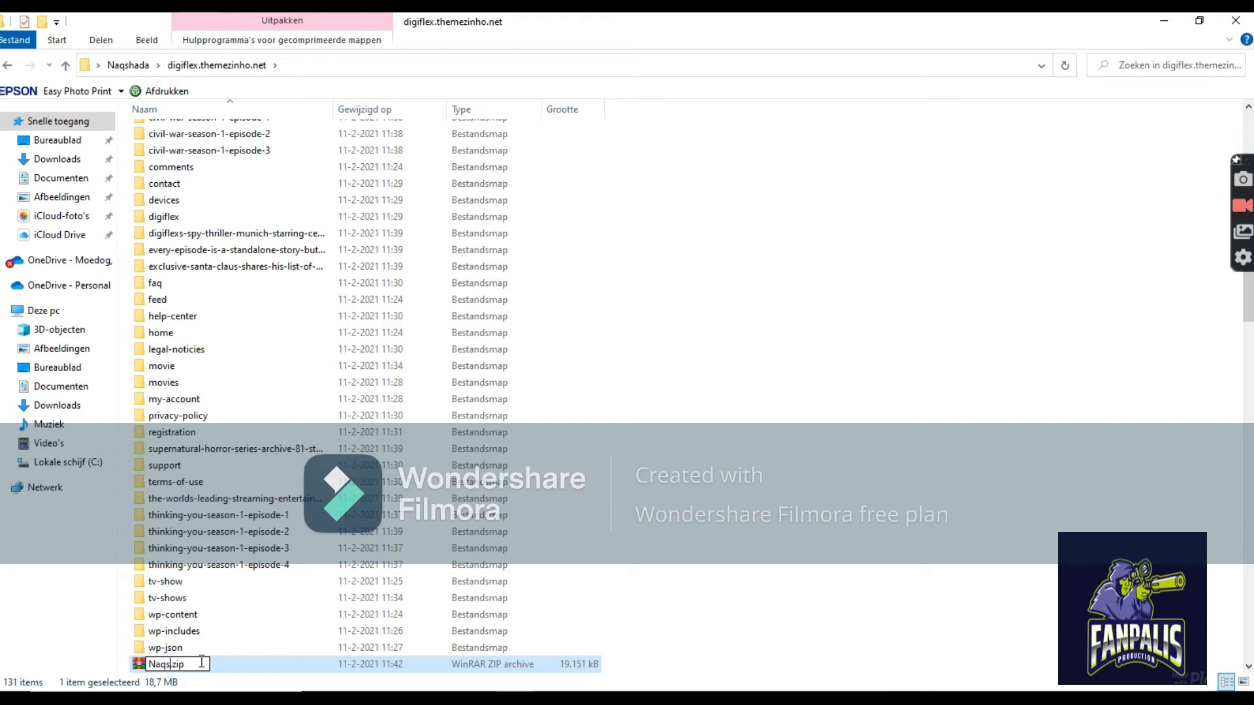
pyautogui.write('hada Aduunka')
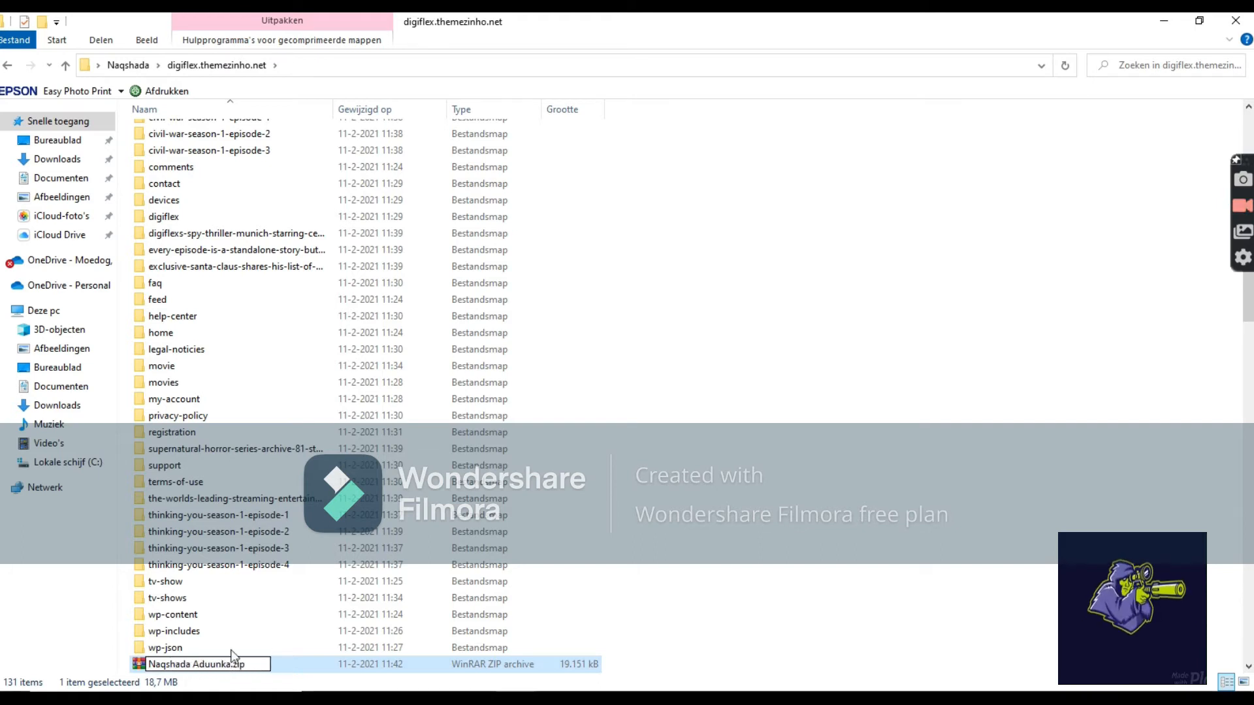
pyautogui.click(597, 583)
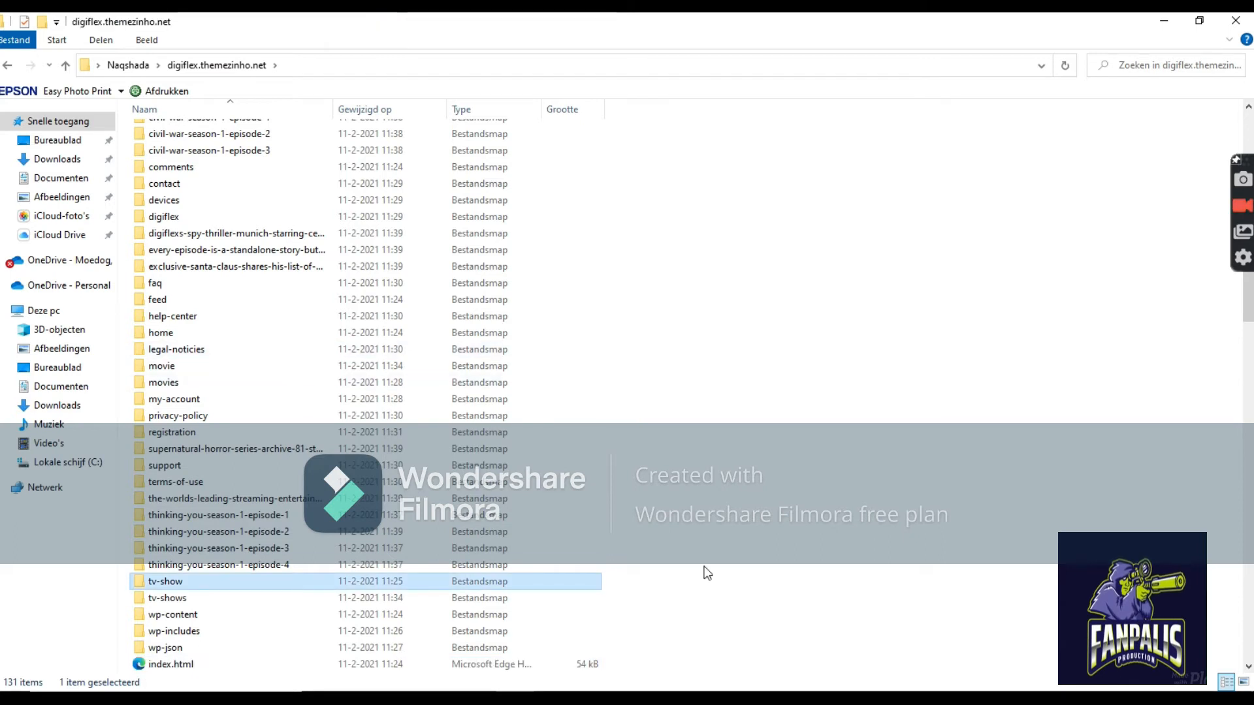
pyautogui.moveTo(1247, 307); pyautogui.dragTo(1249, 660)
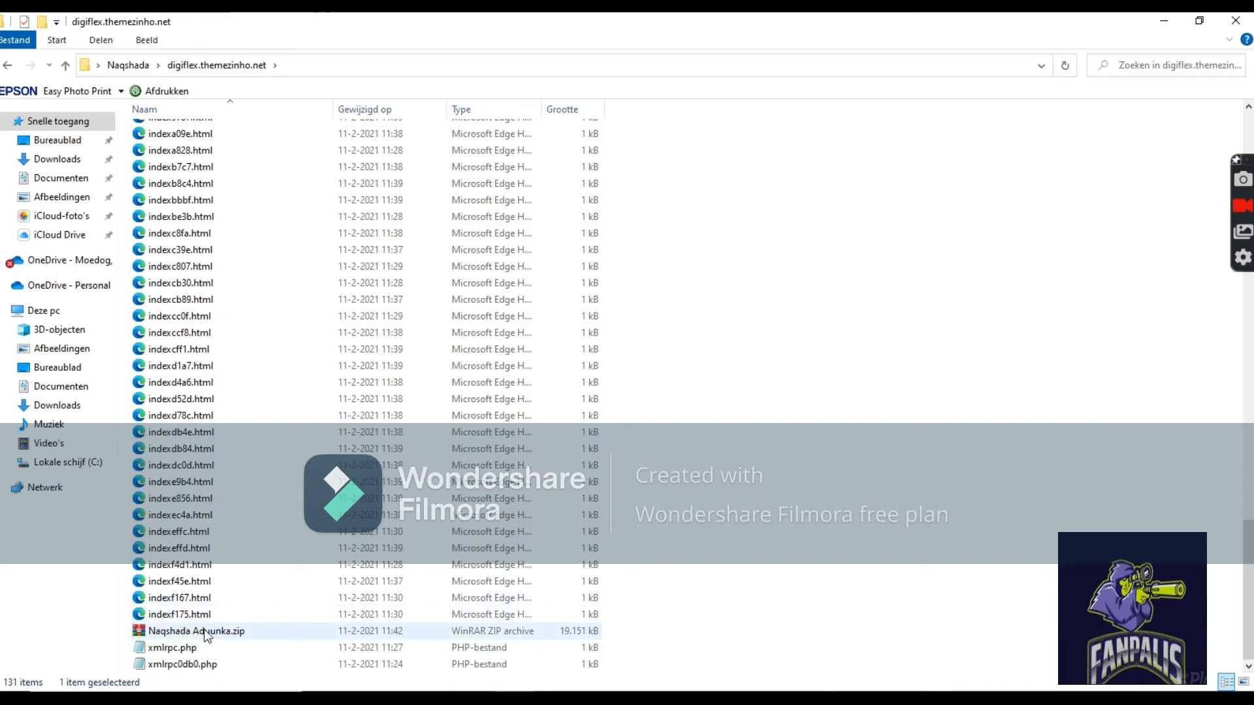
pyautogui.click(1235, 20)
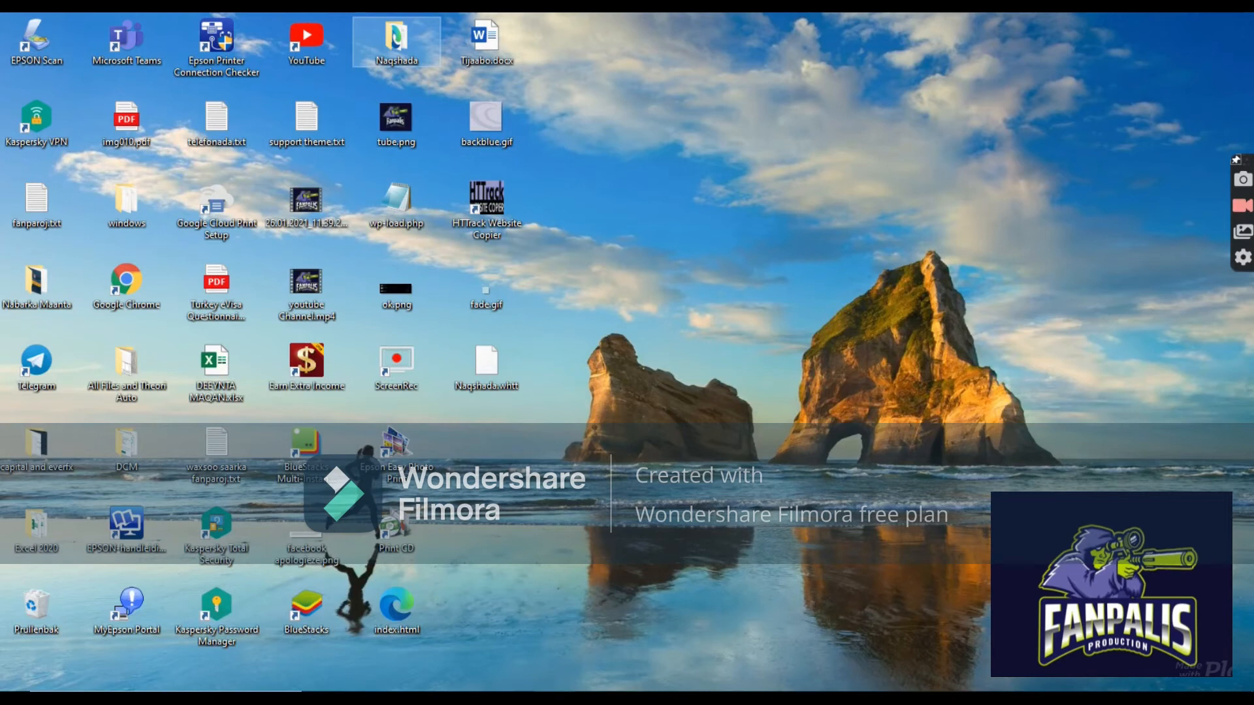
# Switch back to the cPanel File Manager in Chrome and select the cgi-bin folder in public_html/tusaale.net.
pyautogui.moveTo(552, 698)
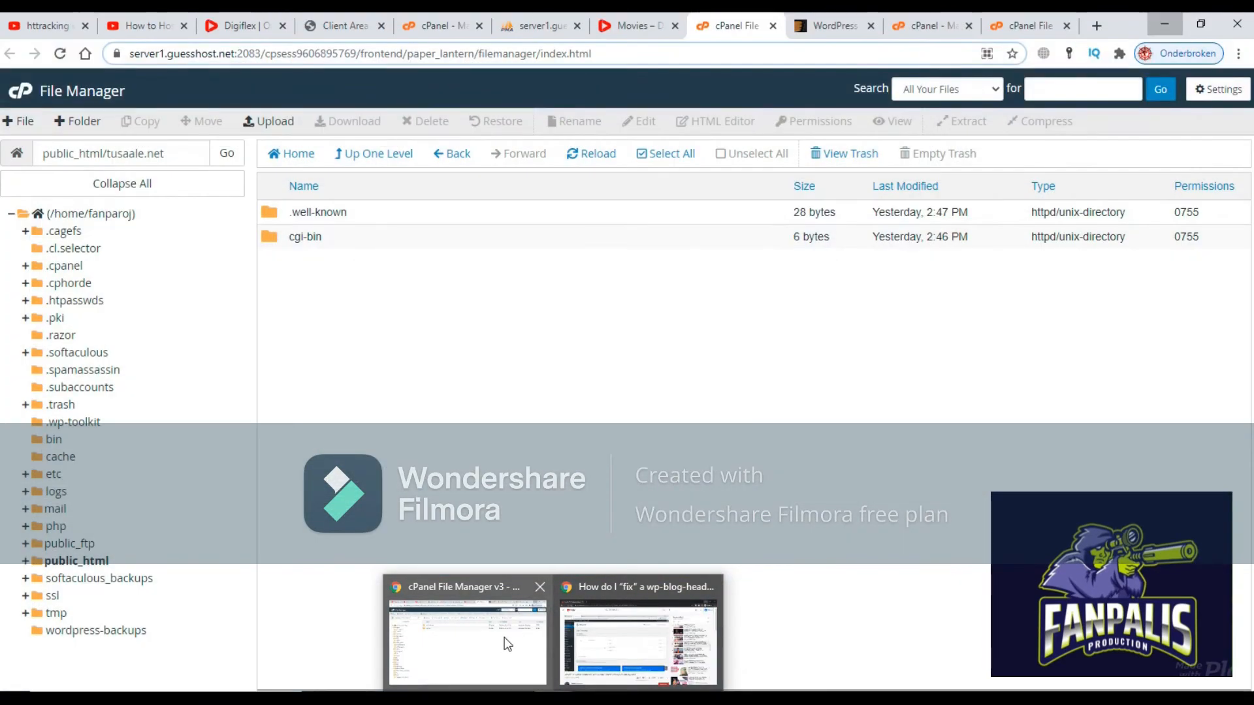
pyautogui.click(510, 641)
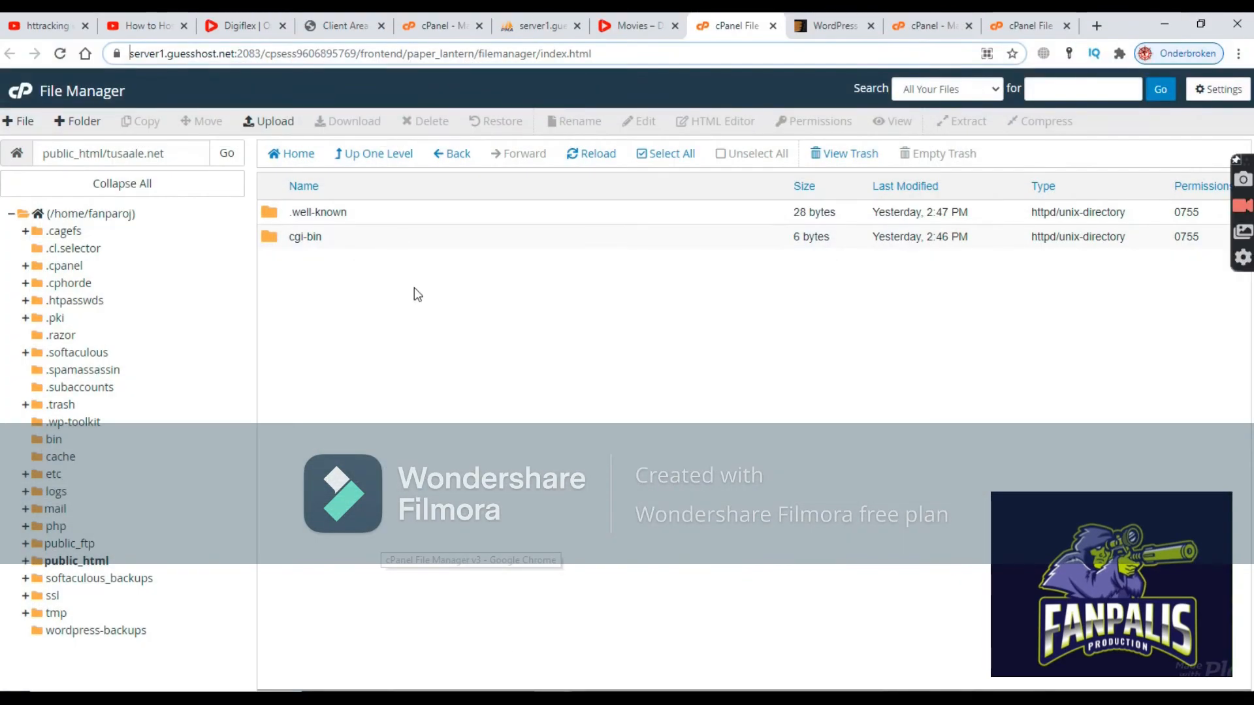
pyautogui.click(347, 239)
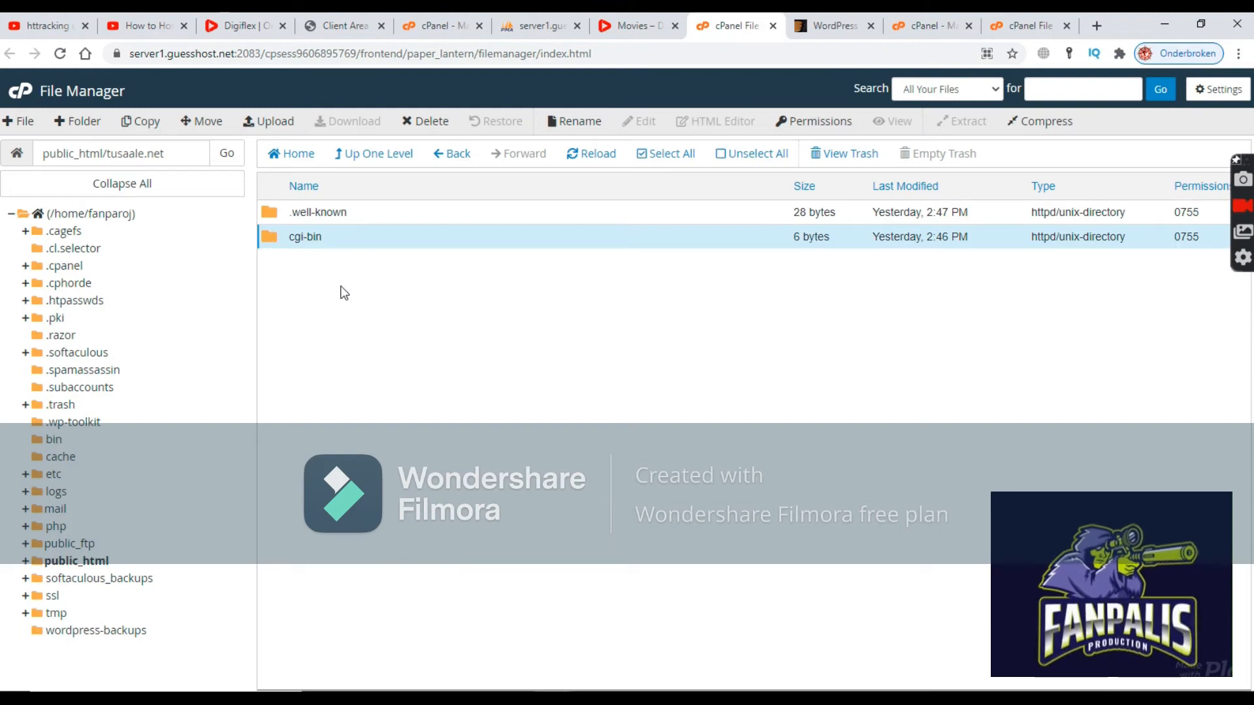
# Visit tusaale.net in a new incognito window to check what the domain serves.
pyautogui.click(1239, 53)
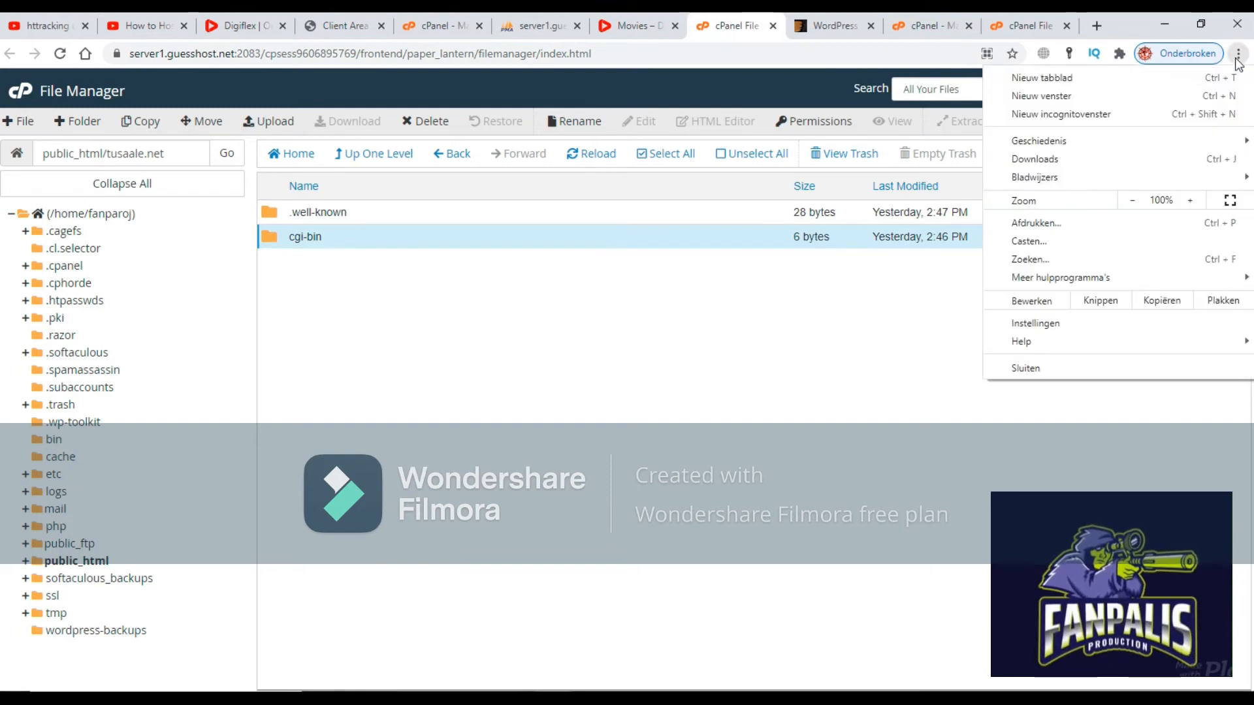
pyautogui.click(1137, 116)
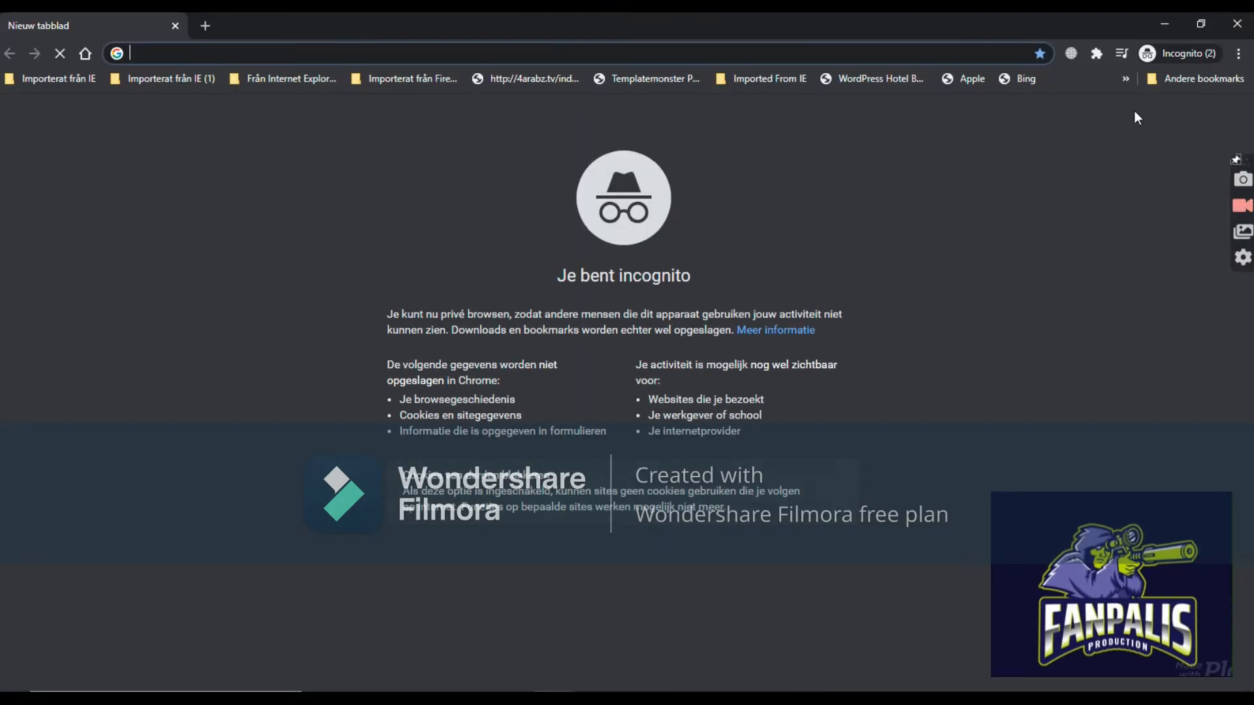
pyautogui.write('tusaale.net')
pyautogui.press('Return')
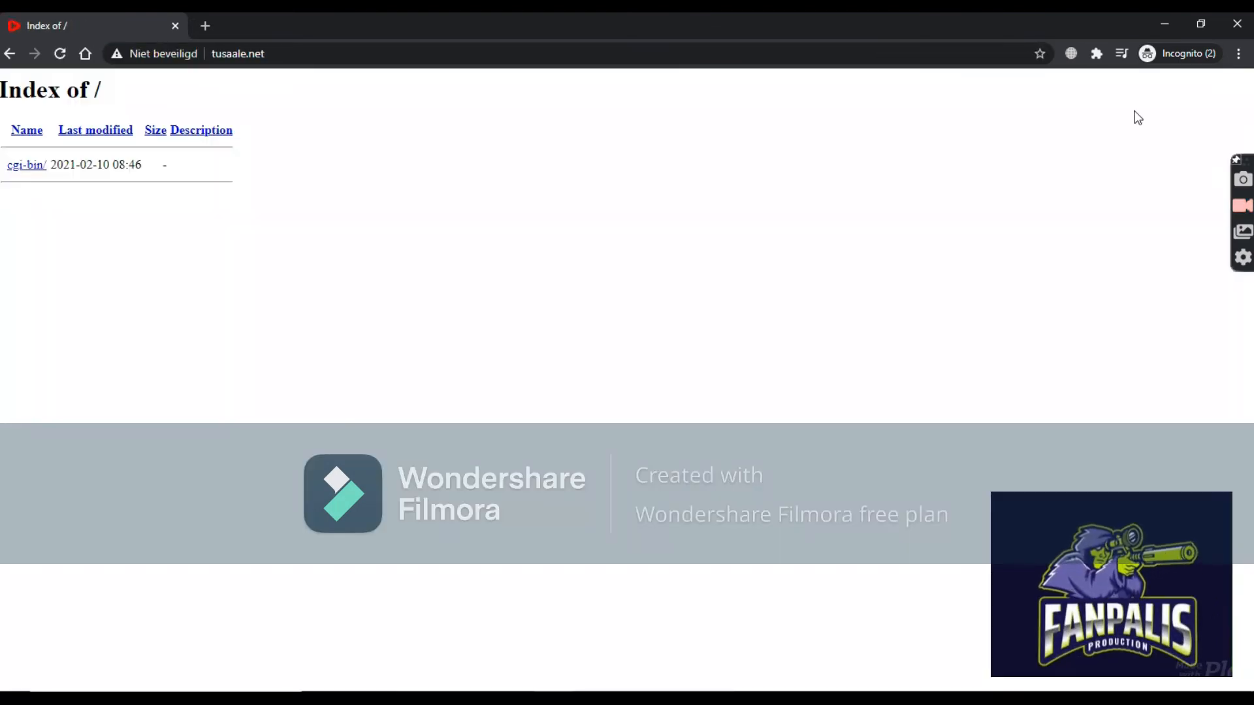
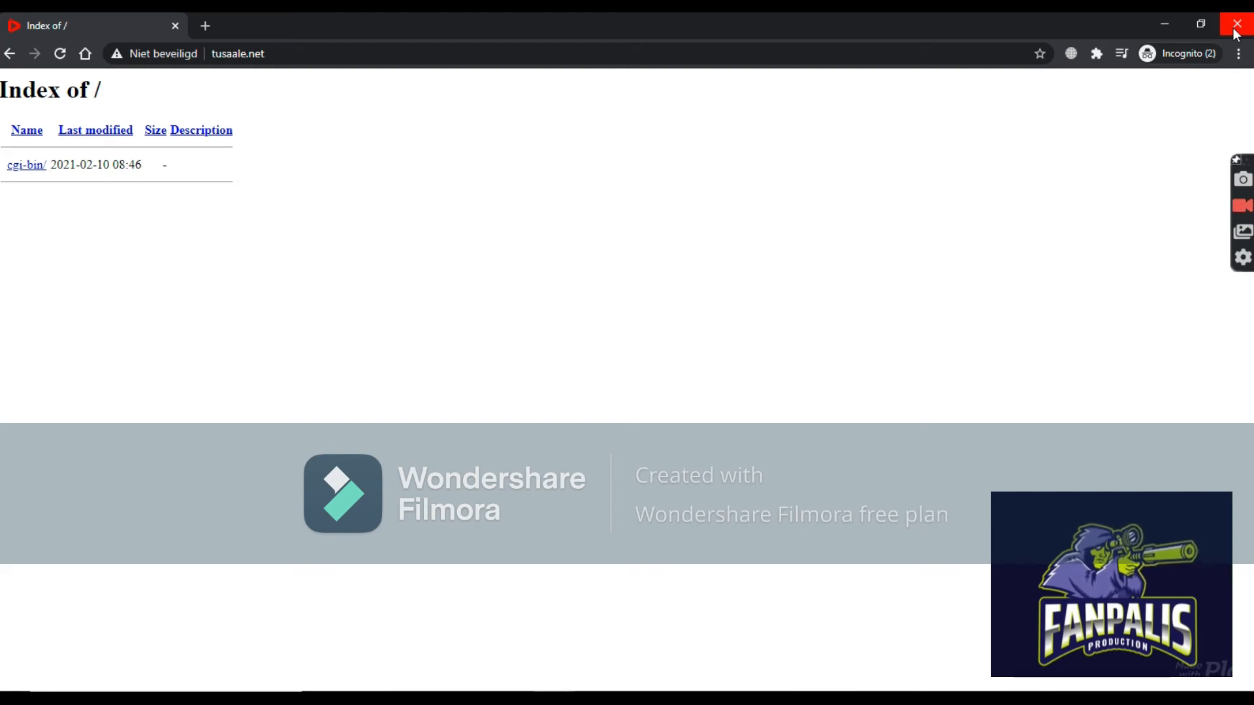
pyautogui.moveTo(283, 55); pyautogui.dragTo(220, 57)
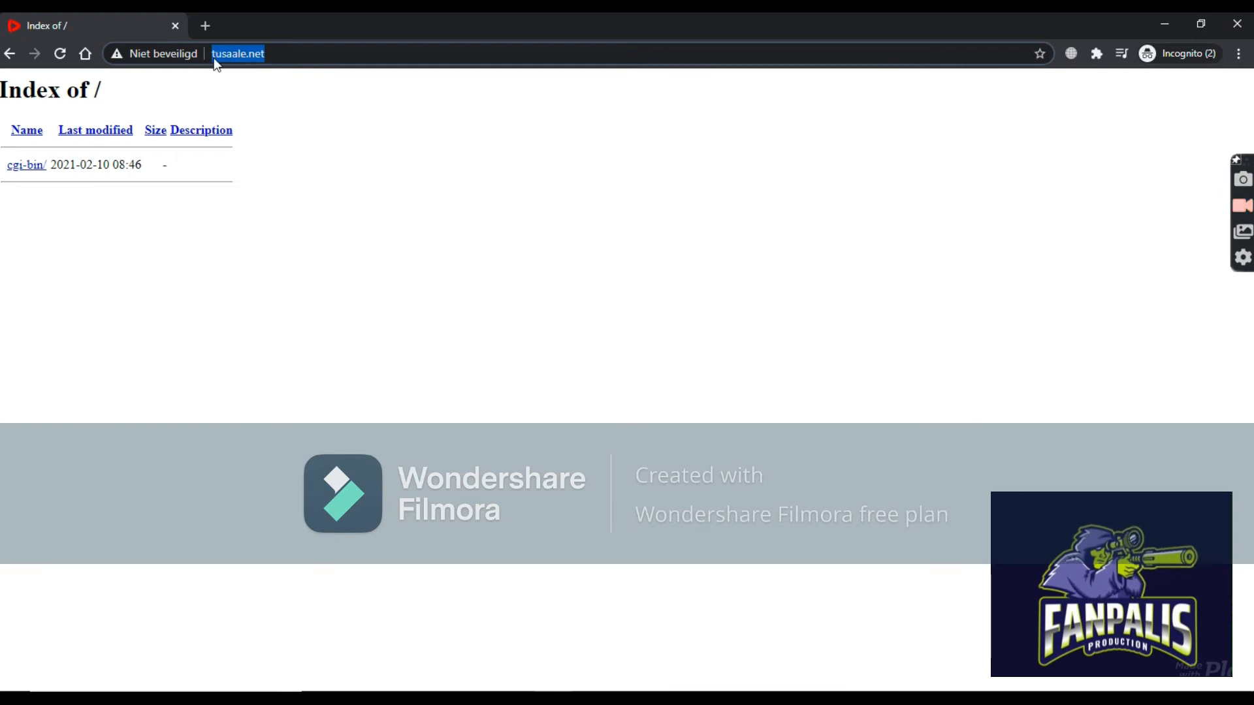
pyautogui.click(359, 126)
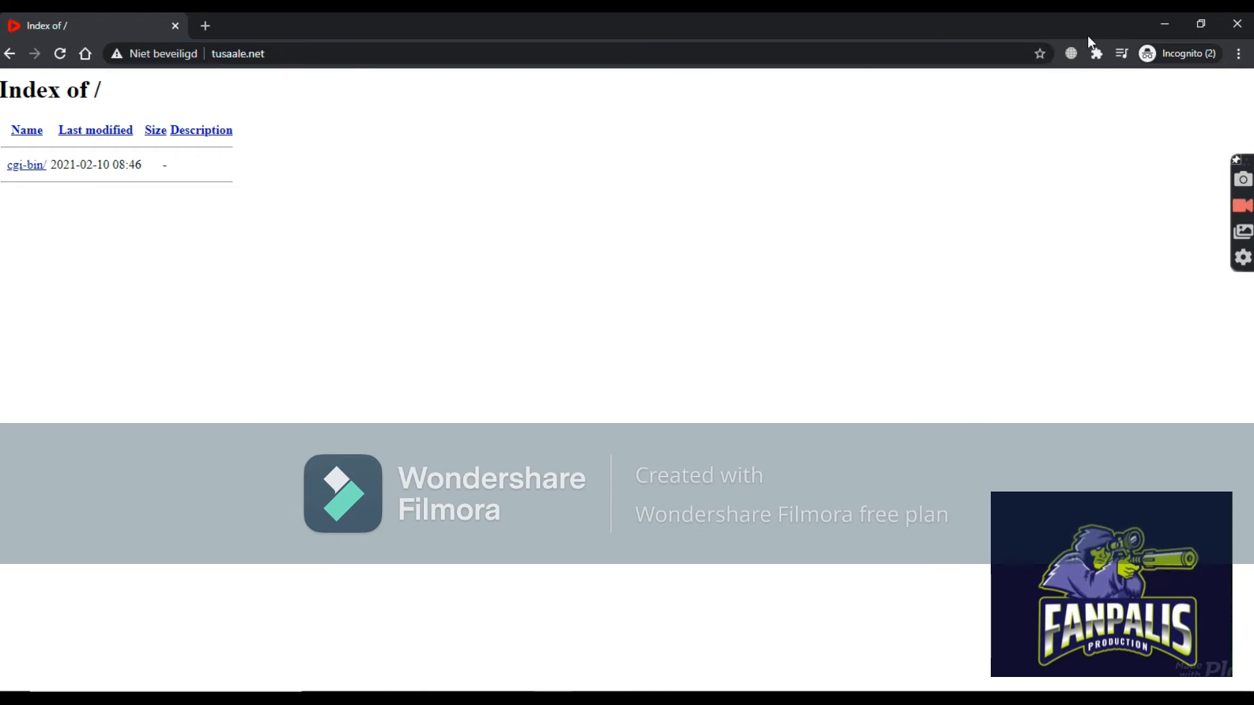
# Return from the incognito window to File Manager and check the public_html/tusaale.net path of the target folder.
pyautogui.click(1237, 26)
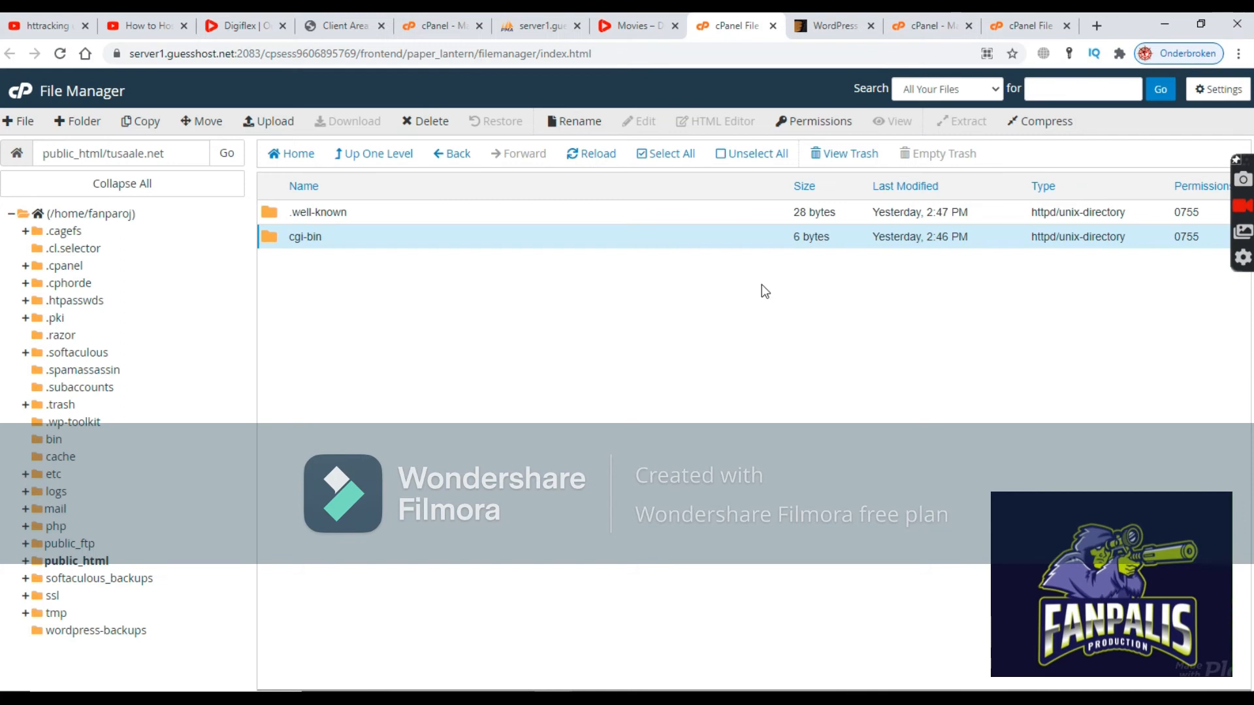
pyautogui.click(275, 124)
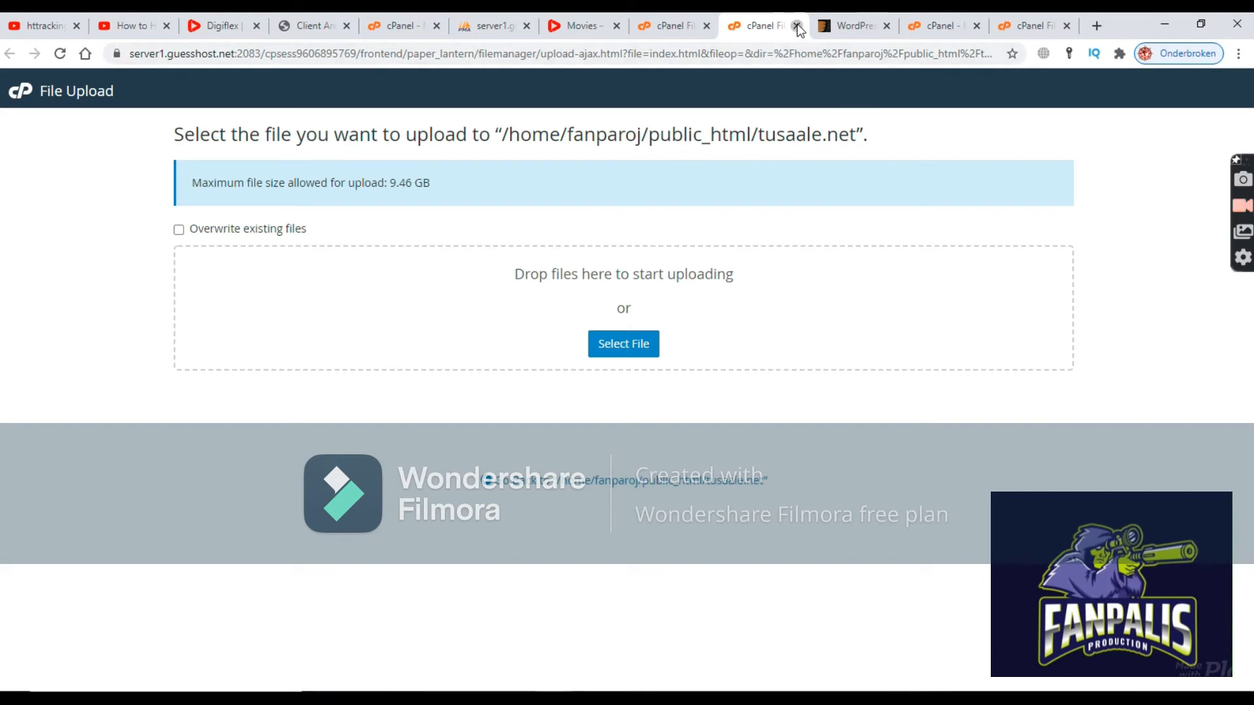
pyautogui.click(796, 25)
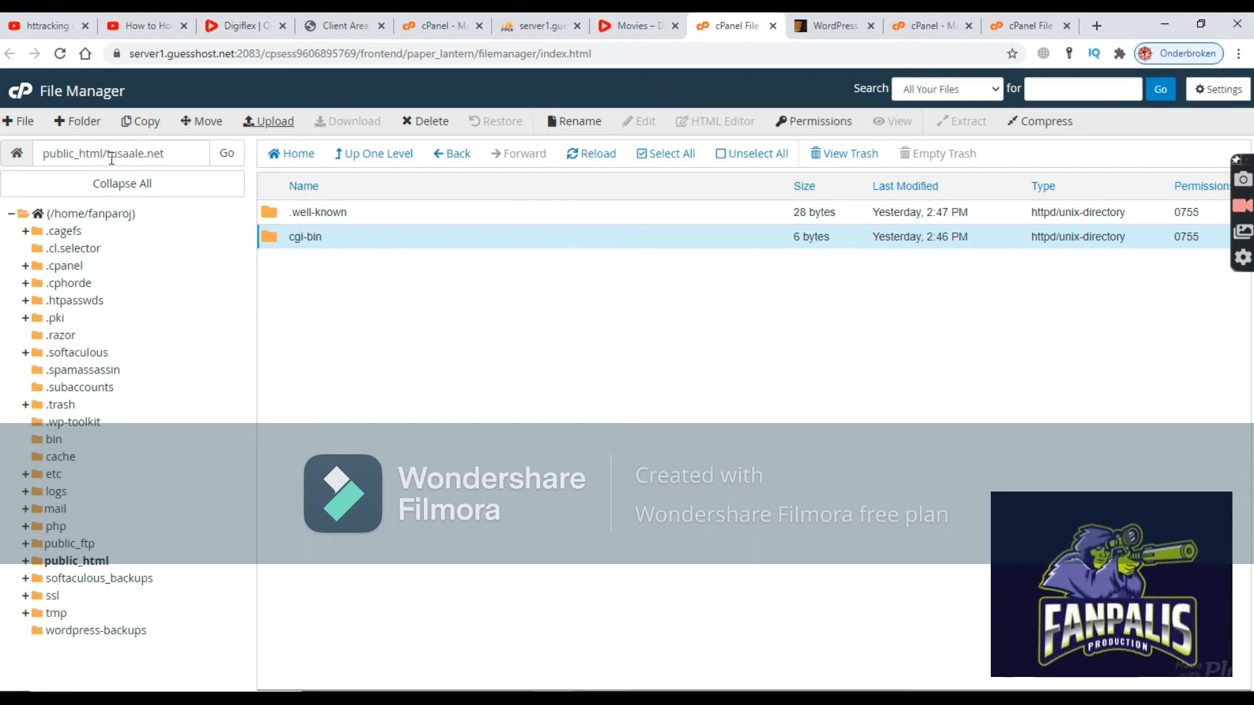
pyautogui.moveTo(103, 154); pyautogui.dragTo(45, 156)
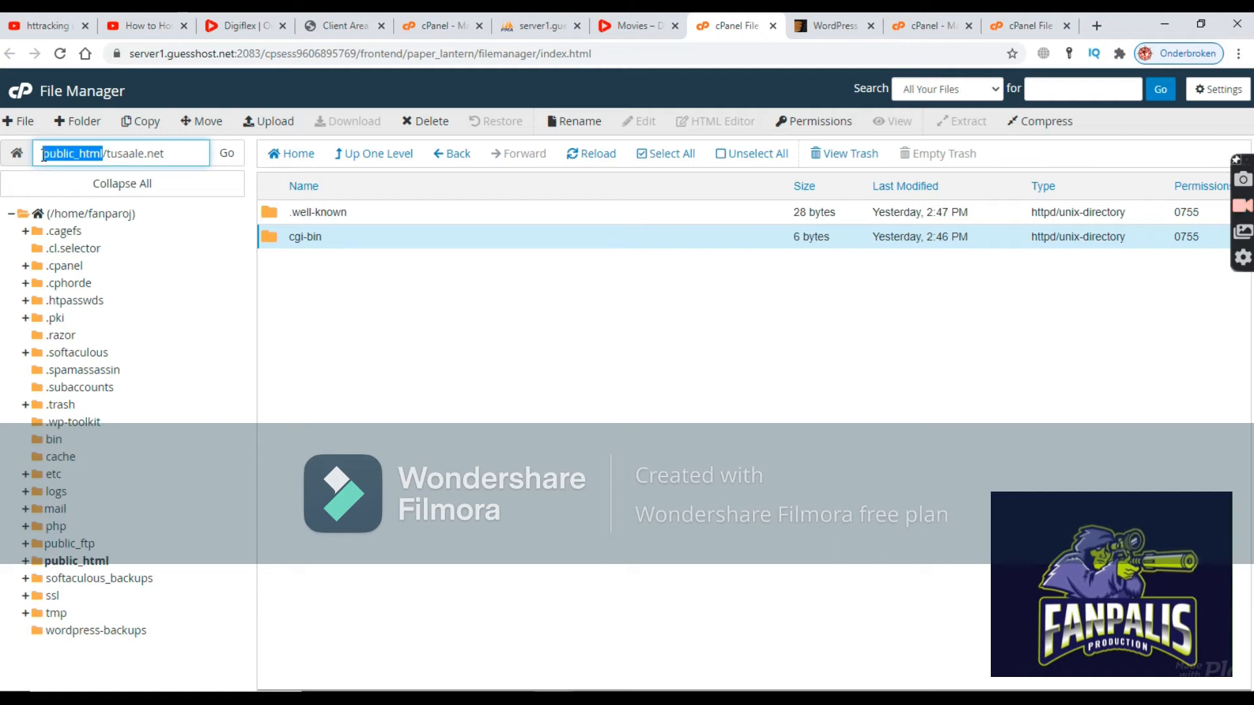
pyautogui.click(100, 155)
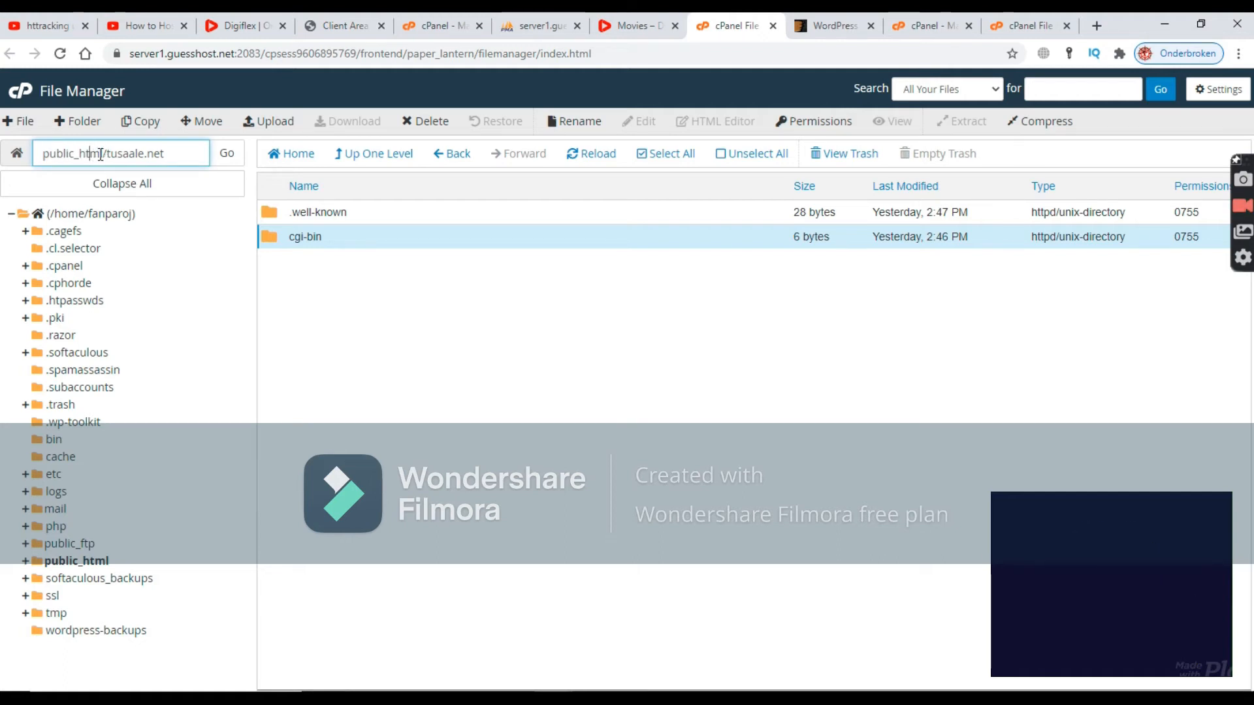
pyautogui.moveTo(107, 154); pyautogui.dragTo(165, 155)
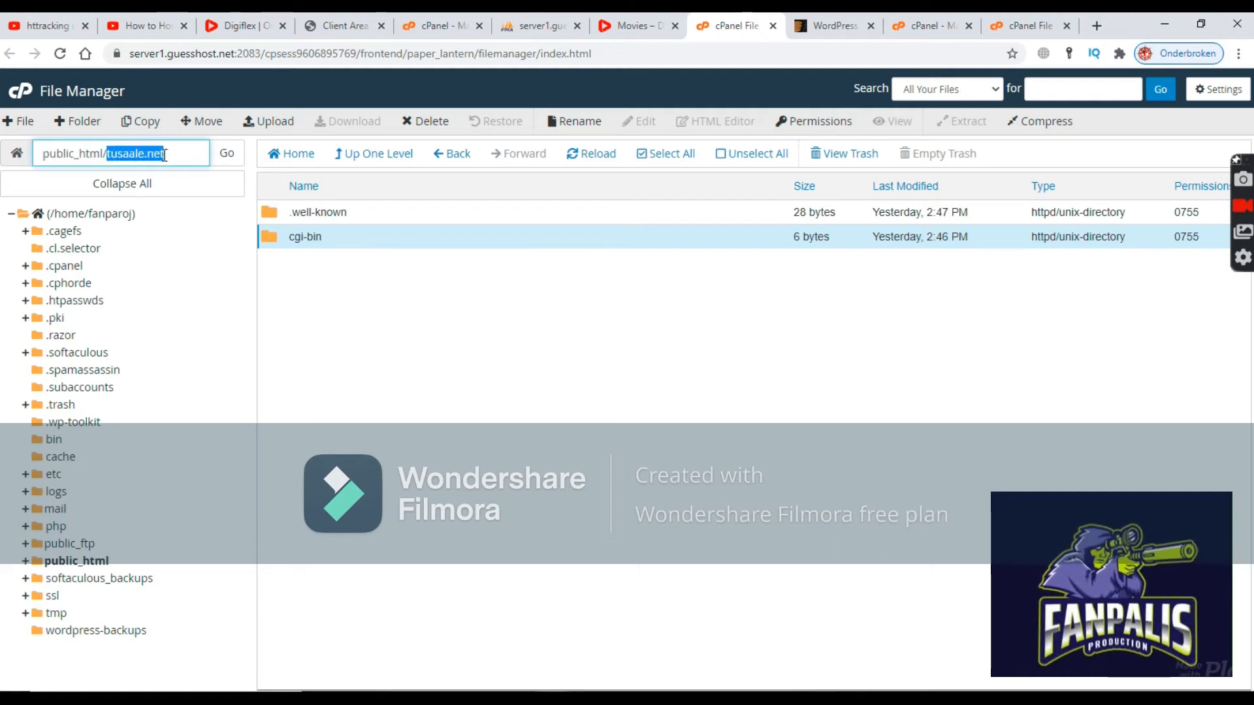
pyautogui.click(283, 227)
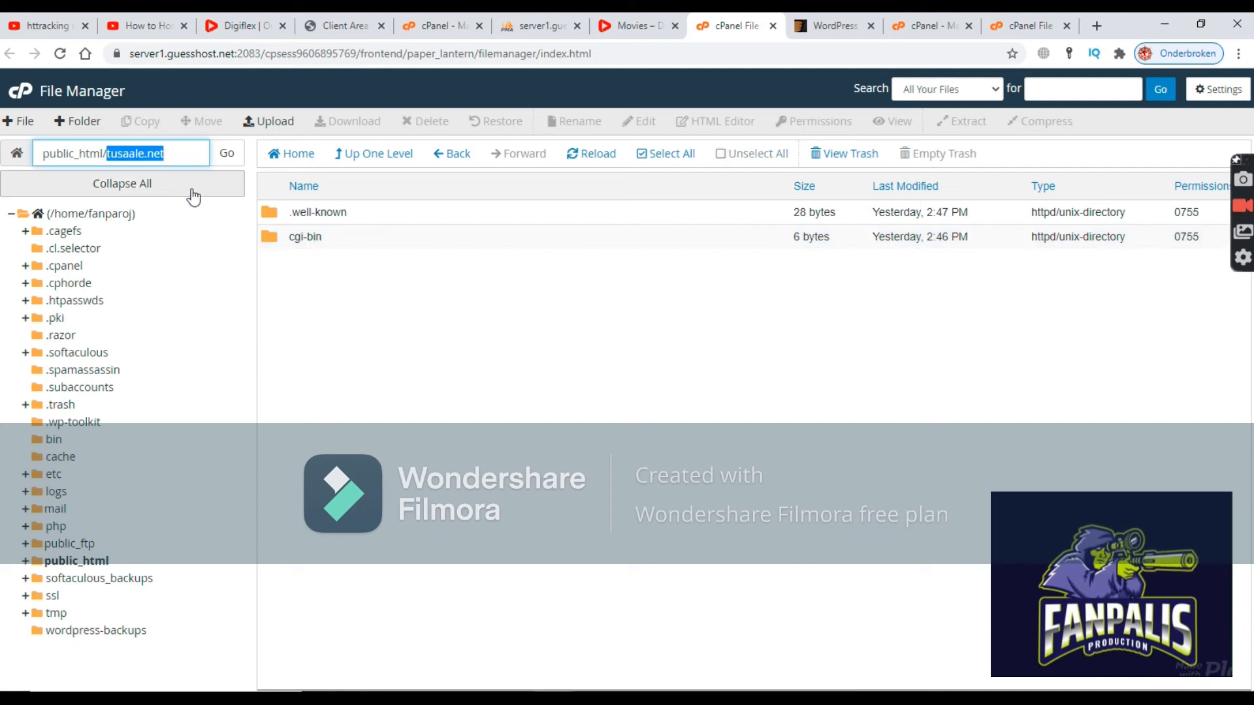
pyautogui.click(366, 288)
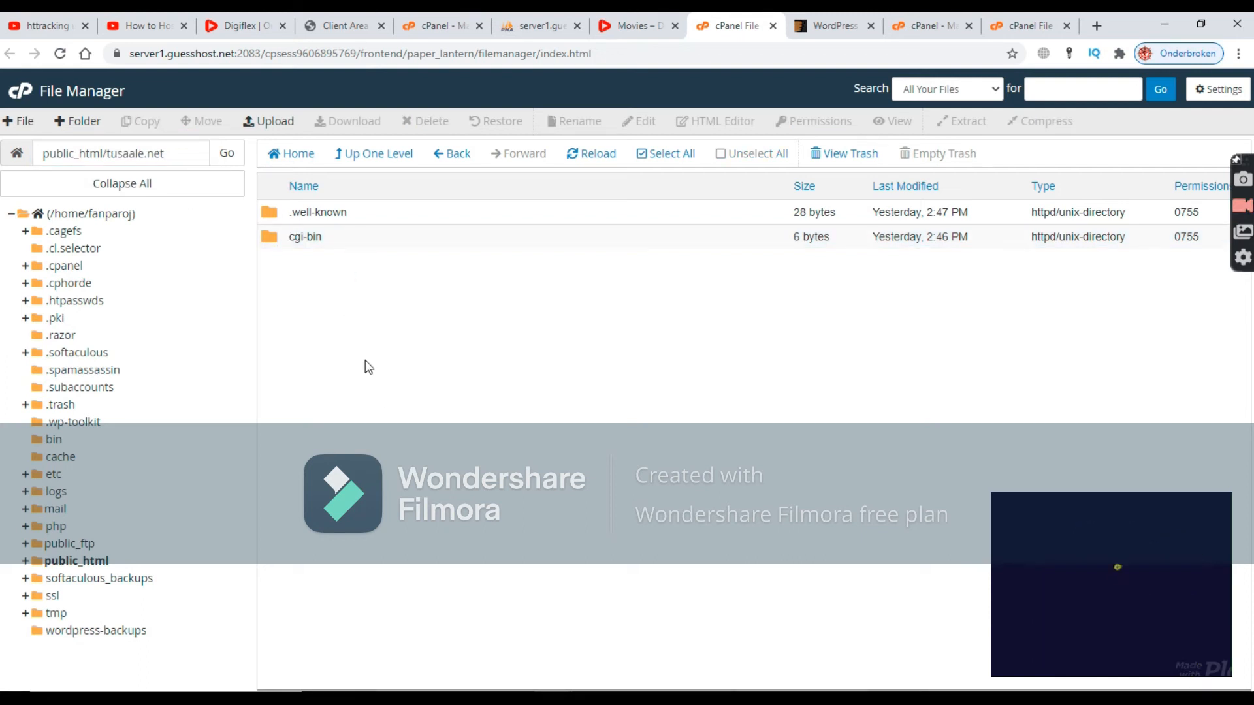
# Look inside the goal24.co.uk folder in public_html, and return to the tusaale.net folder.
pyautogui.click(363, 165)
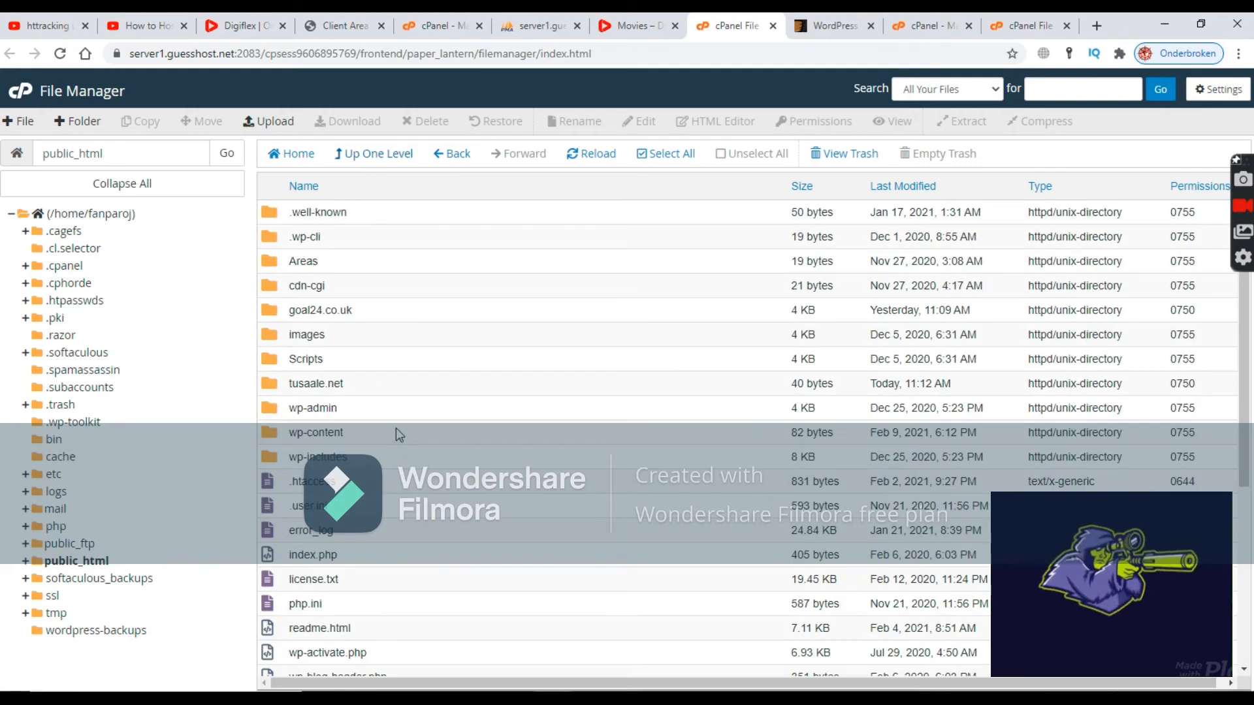
pyautogui.doubleClick(270, 314)
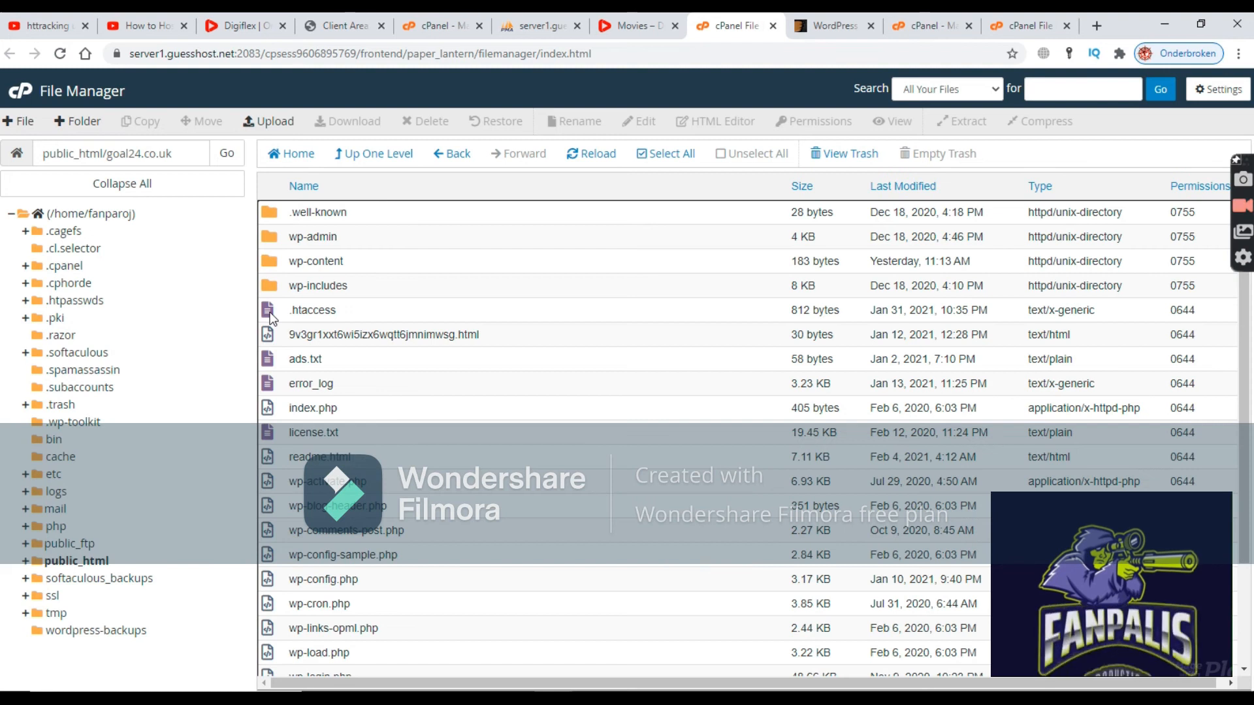
pyautogui.click(370, 167)
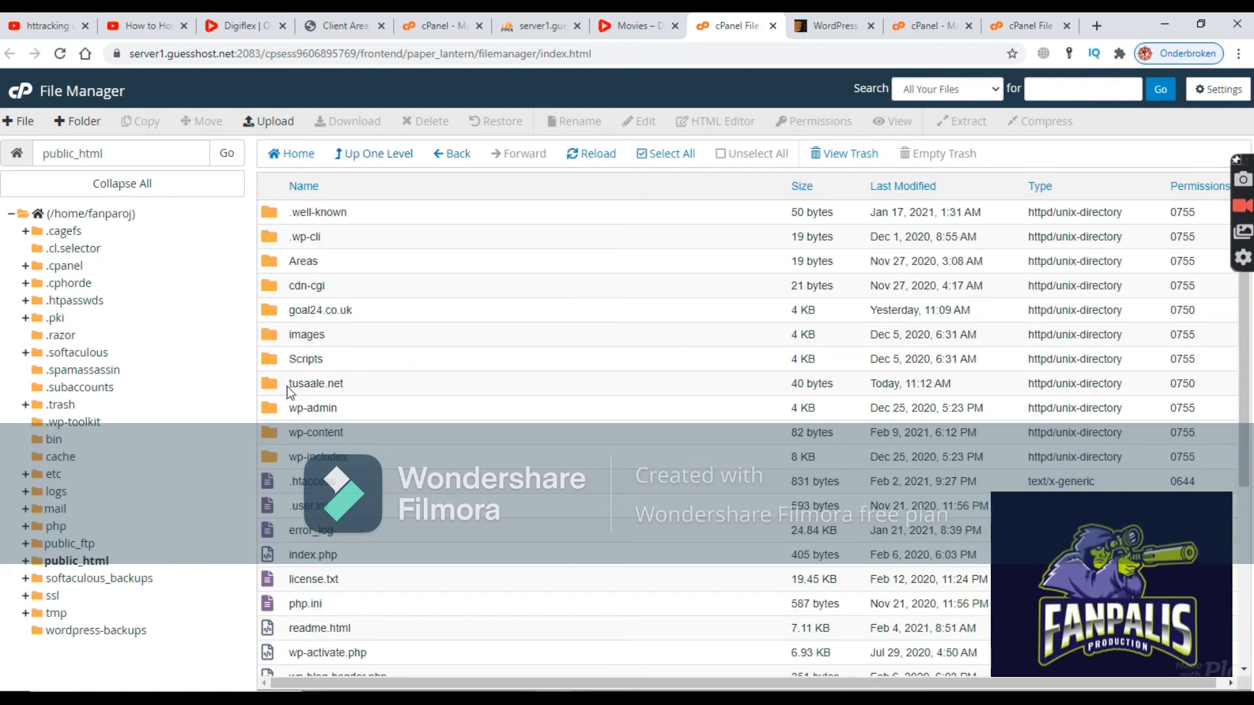
pyautogui.doubleClick(272, 384)
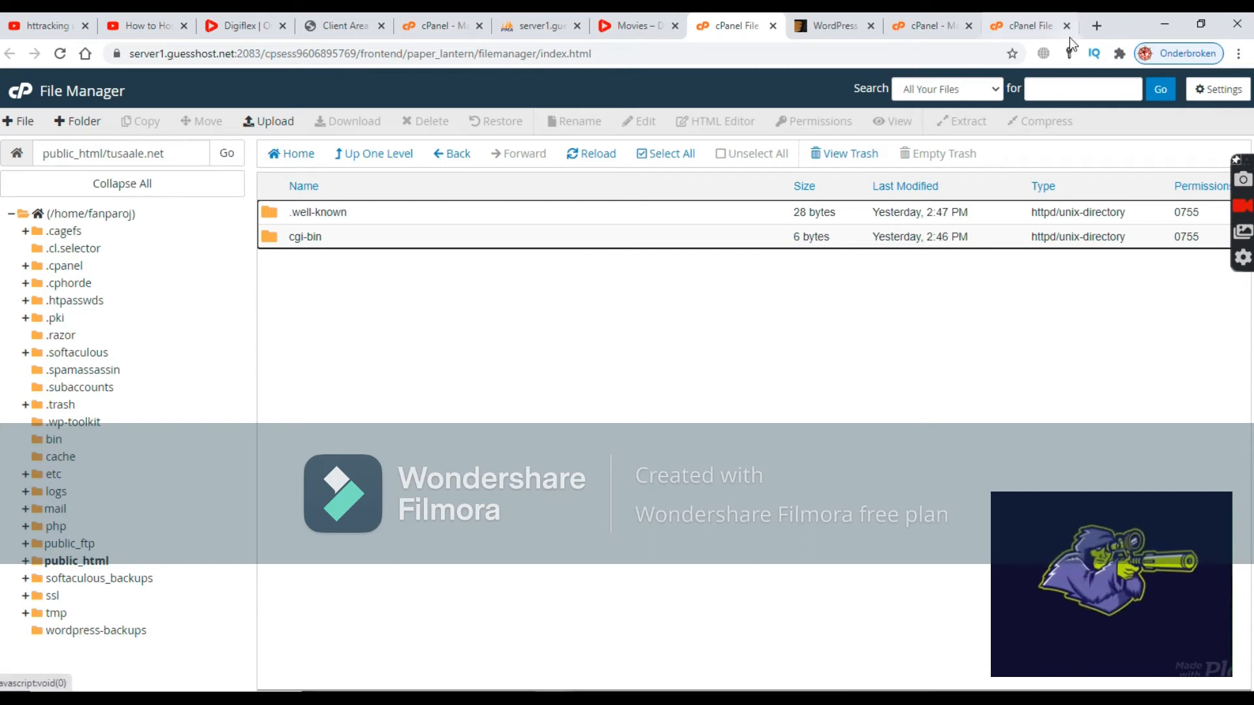
# Check what tusaale.net serves in another incognito window, and go back to File Manager.
pyautogui.click(1239, 54)
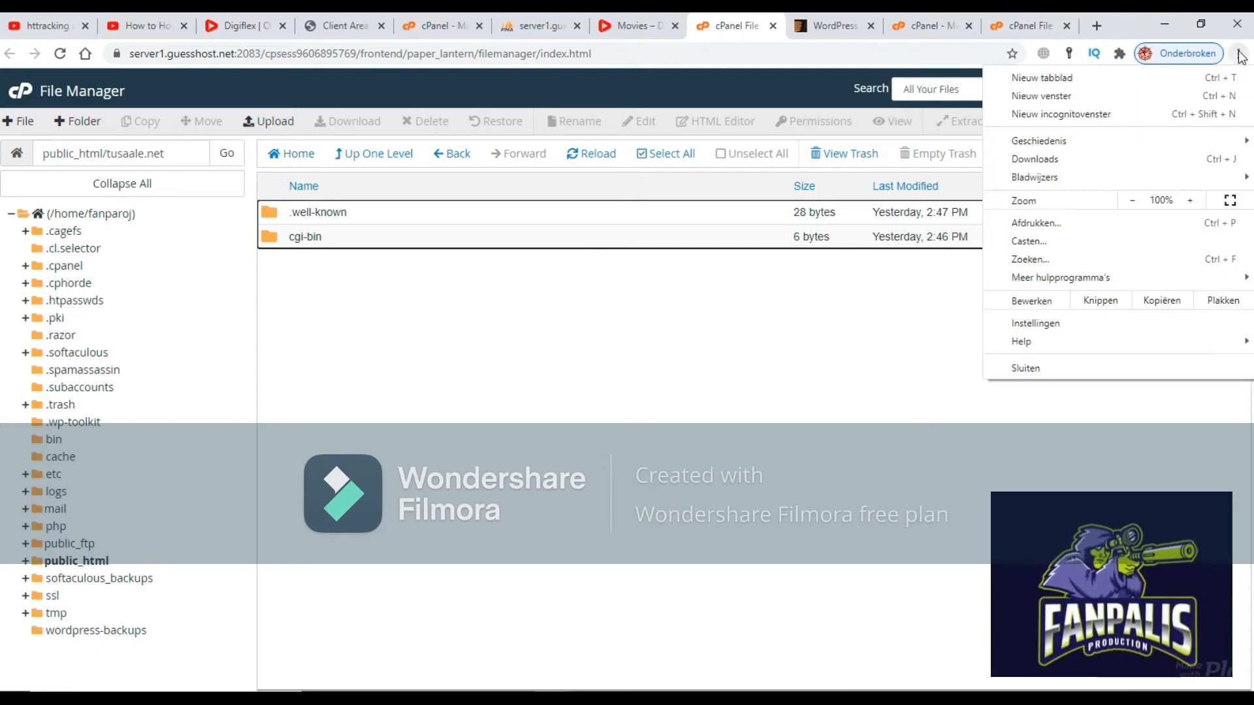
pyautogui.click(1091, 116)
pyautogui.write('tusaale.net')
pyautogui.press('Return')
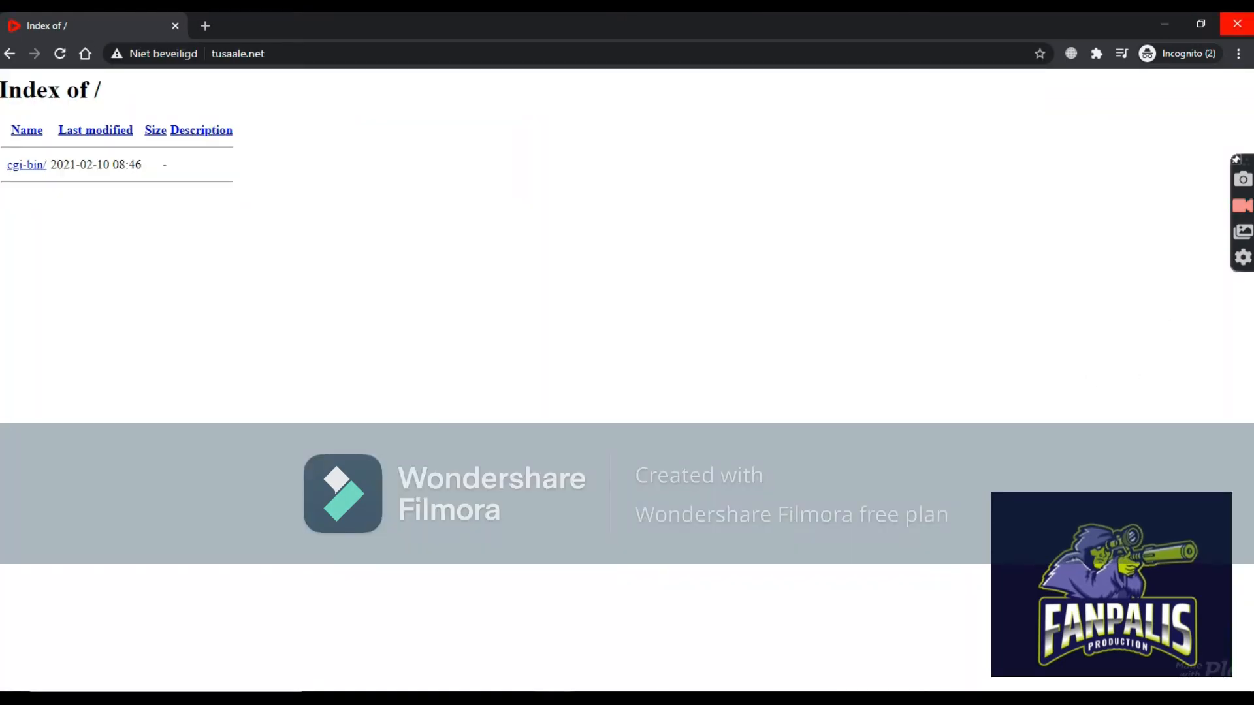
pyautogui.click(1163, 27)
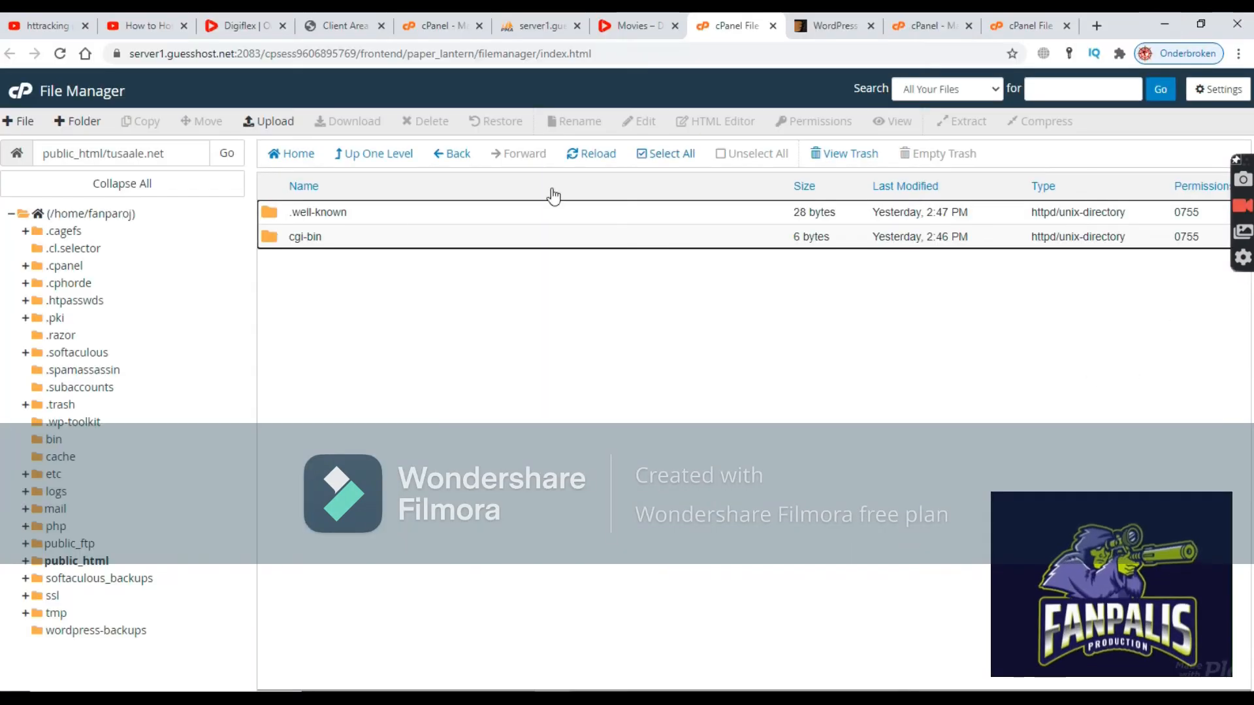
# Open the file upload page for the tusaale.net folder and examine the destination and the maximum file size allowed.
pyautogui.click(282, 126)
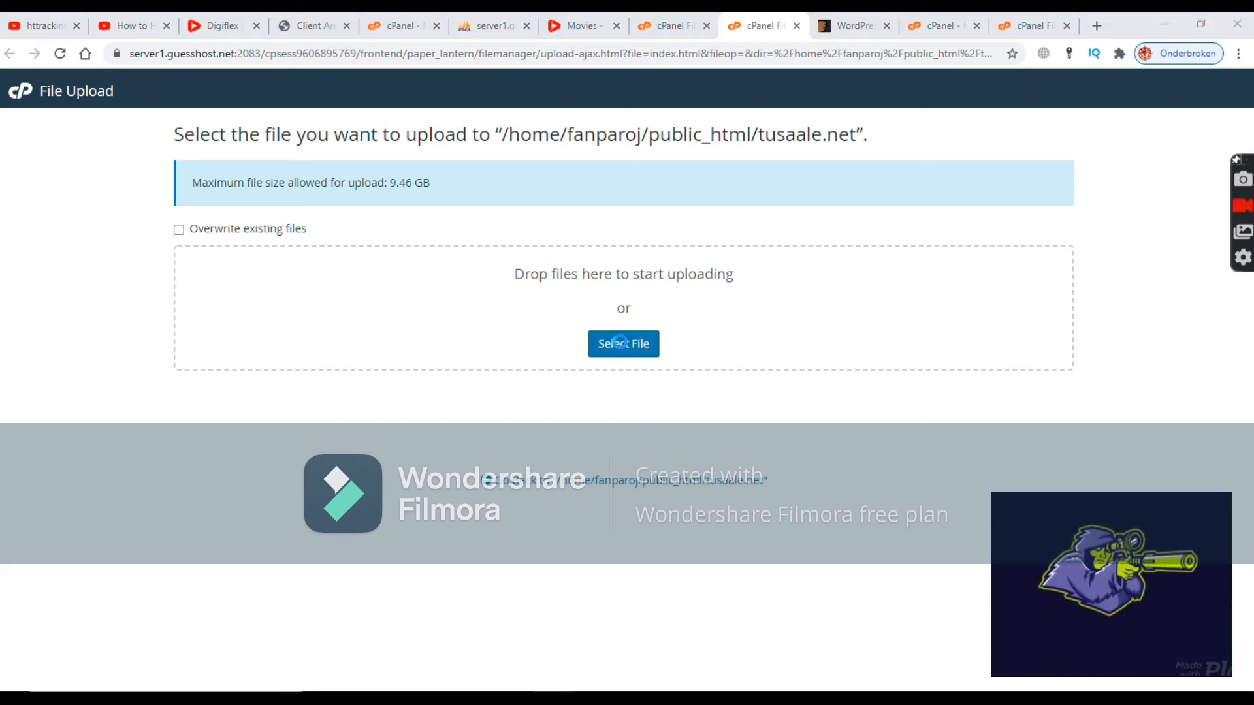
pyautogui.moveTo(456, 195); pyautogui.dragTo(387, 183)
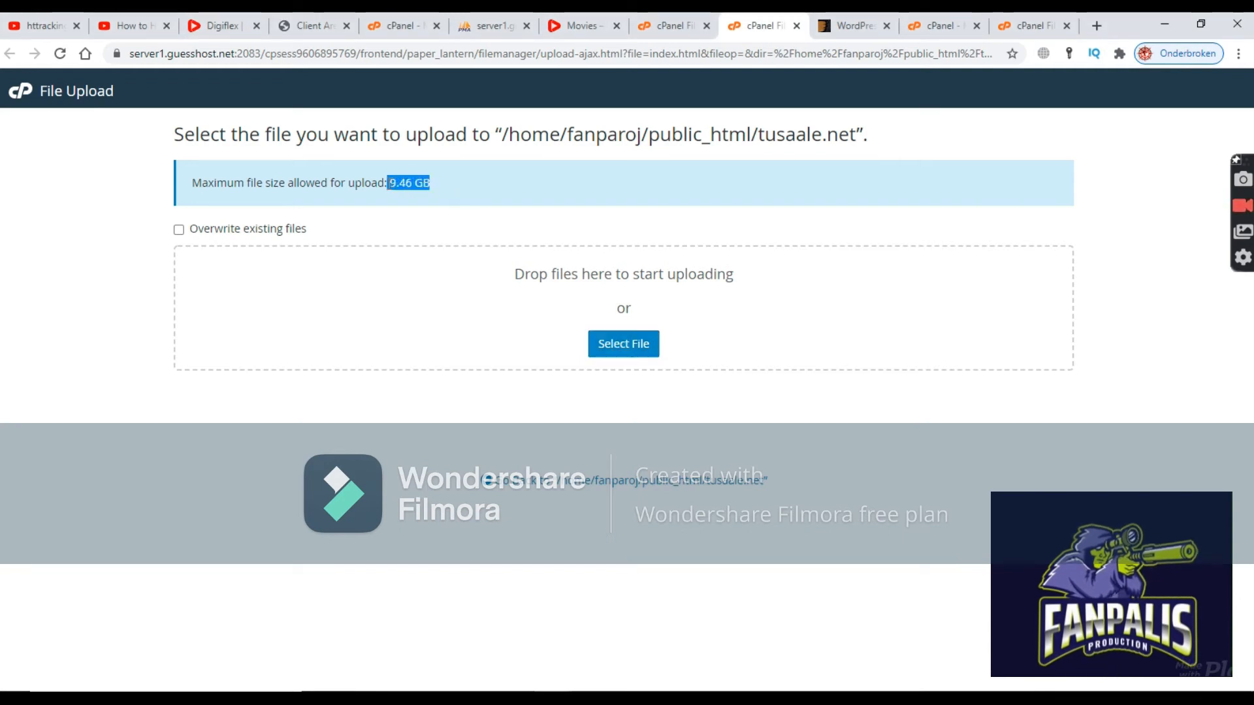
pyautogui.moveTo(194, 183); pyautogui.dragTo(430, 182)
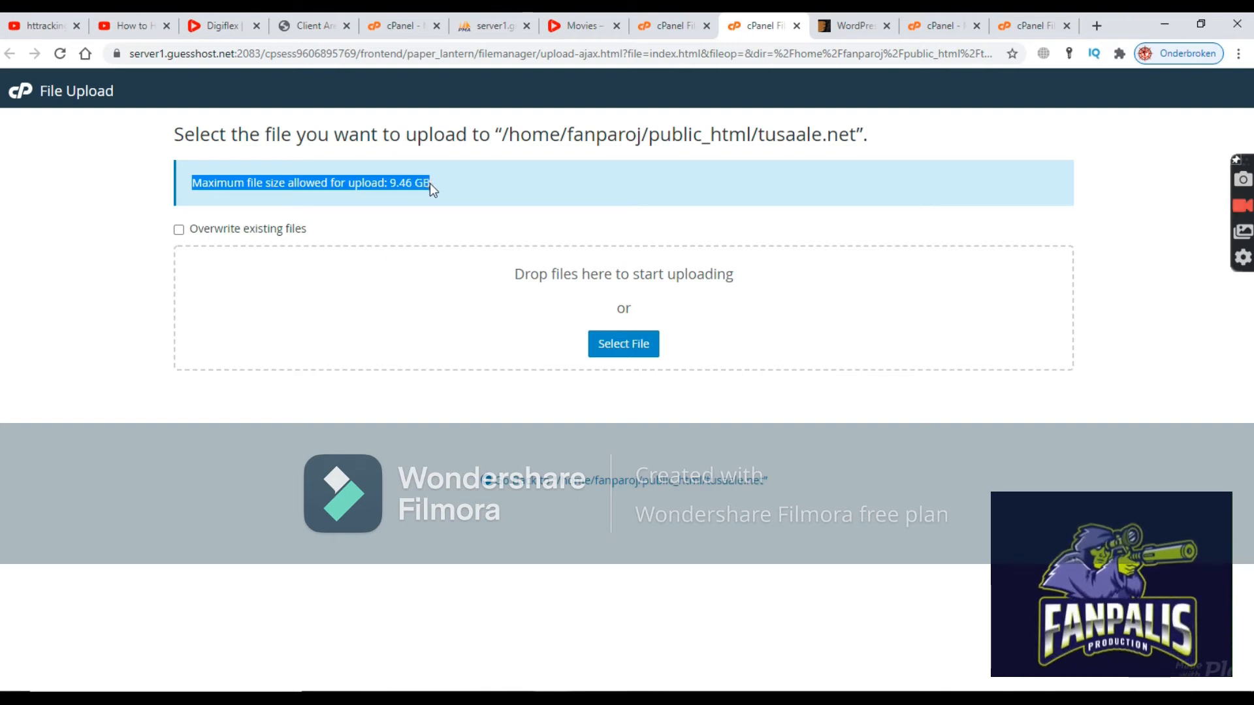
pyautogui.click(447, 192)
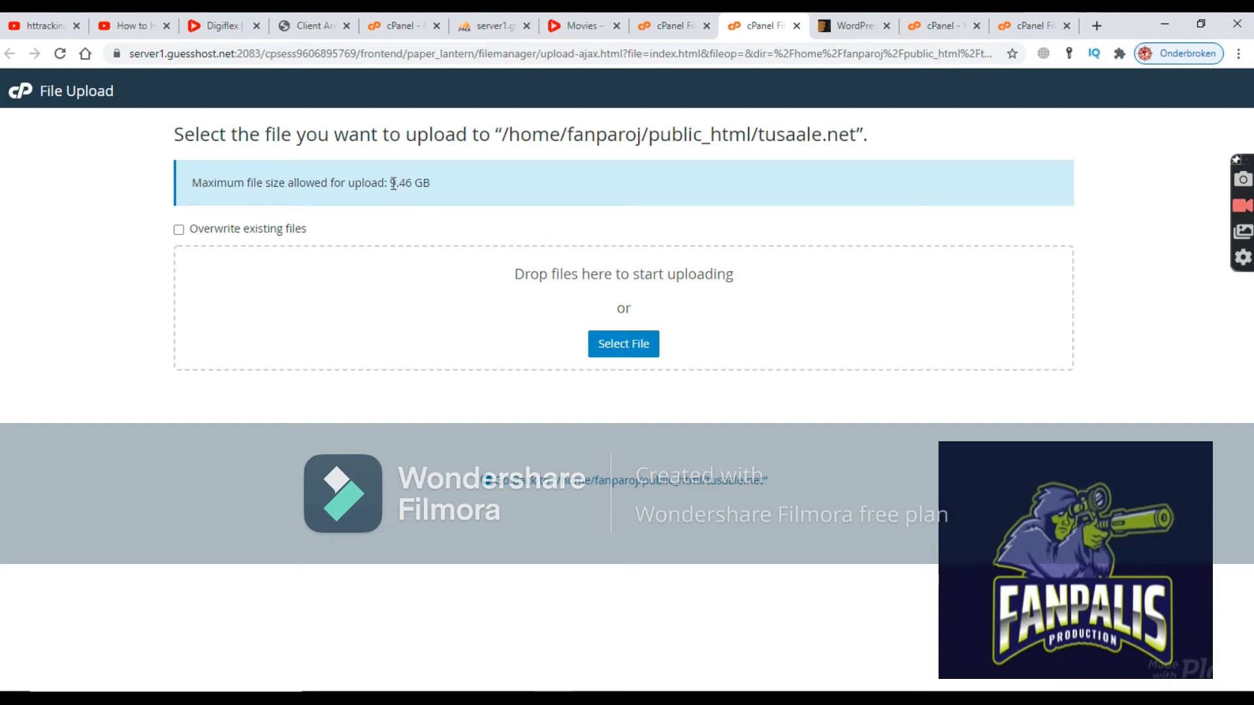
pyautogui.moveTo(393, 183); pyautogui.dragTo(430, 183)
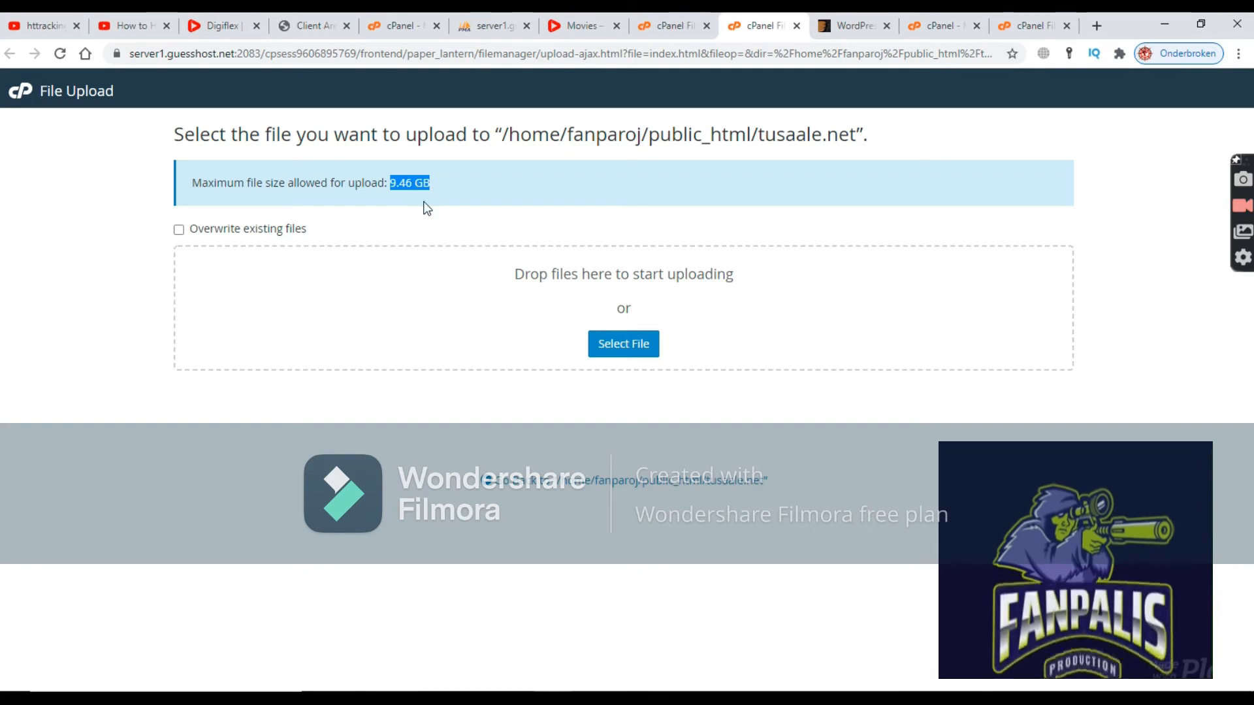
pyautogui.click(395, 185)
pyautogui.moveTo(392, 183); pyautogui.dragTo(453, 182)
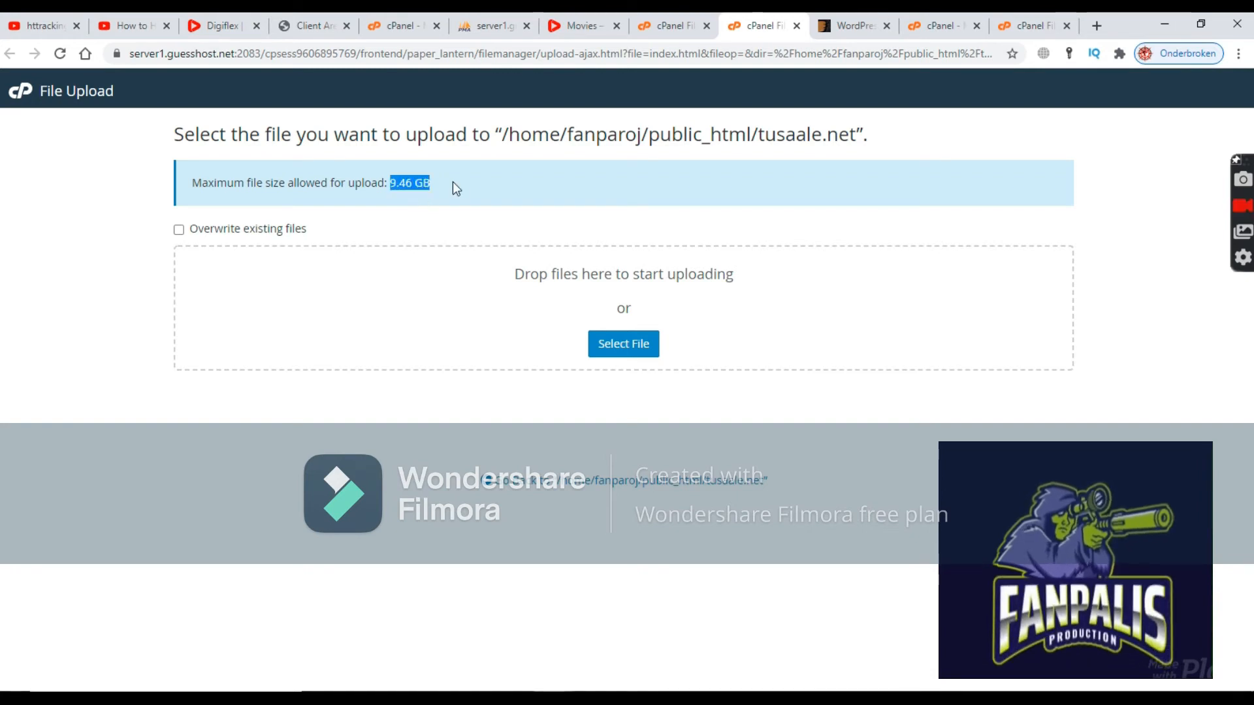
pyautogui.click(396, 182)
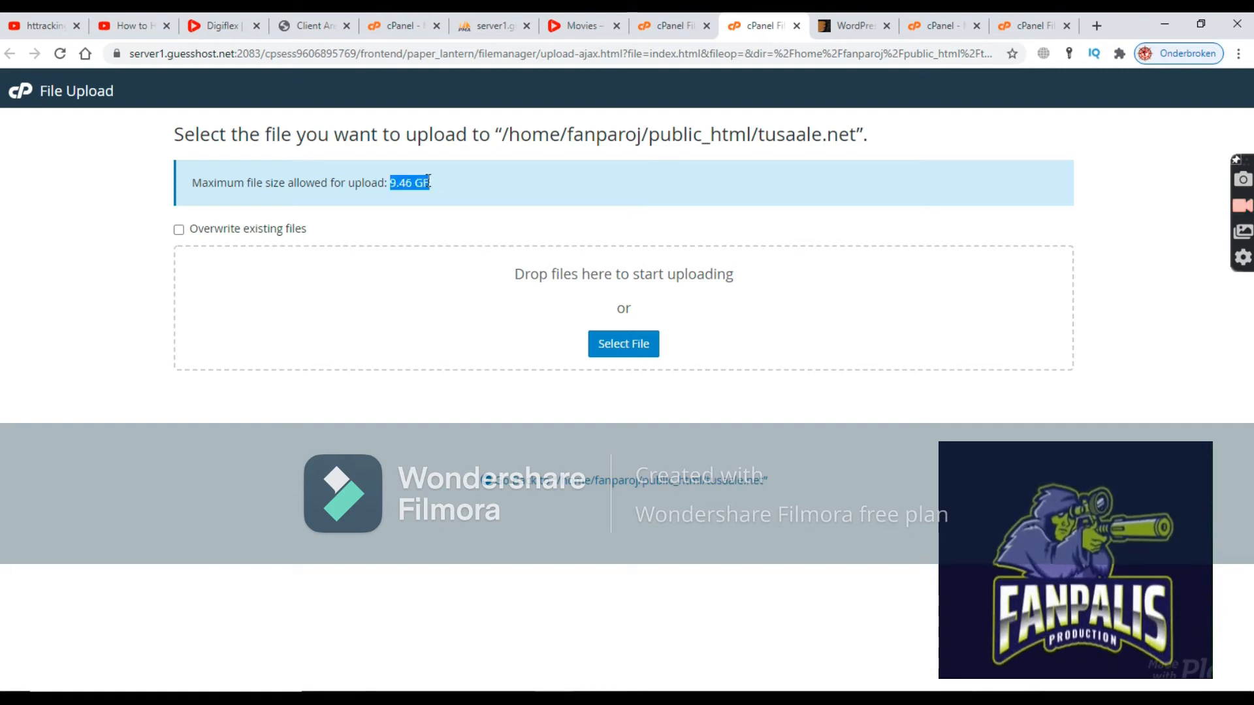
pyautogui.click(393, 182)
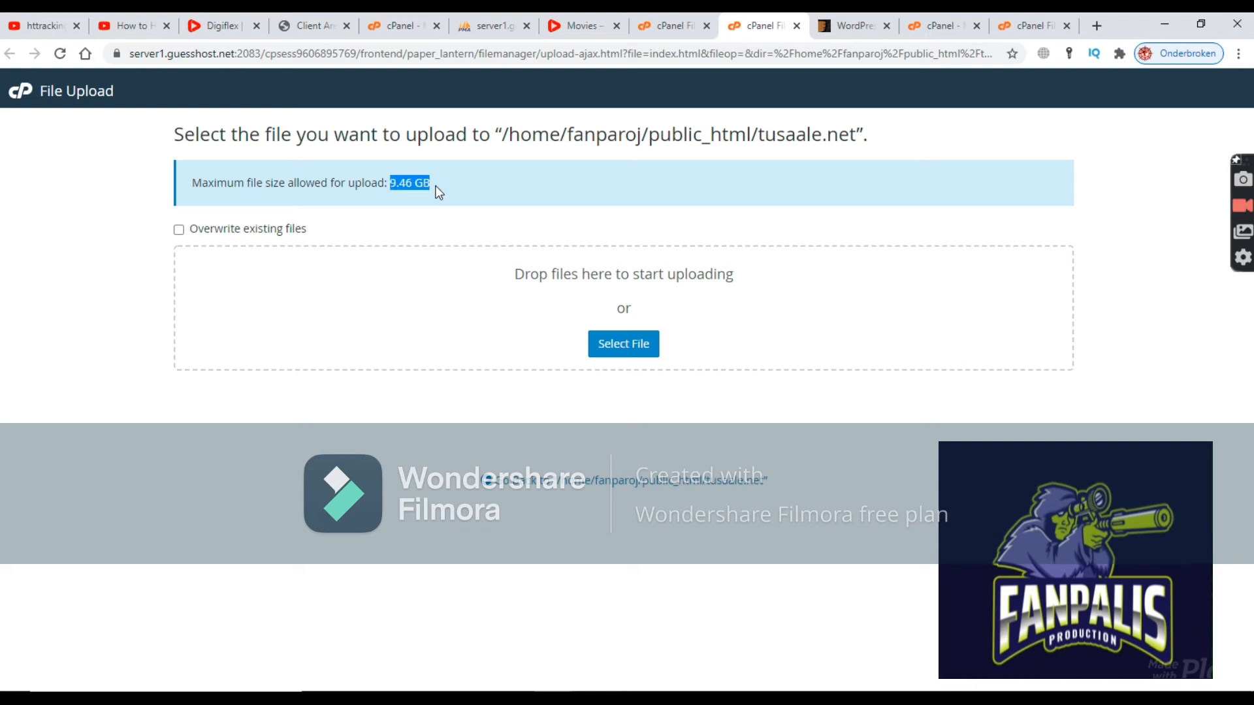
pyautogui.moveTo(390, 182); pyautogui.dragTo(442, 198)
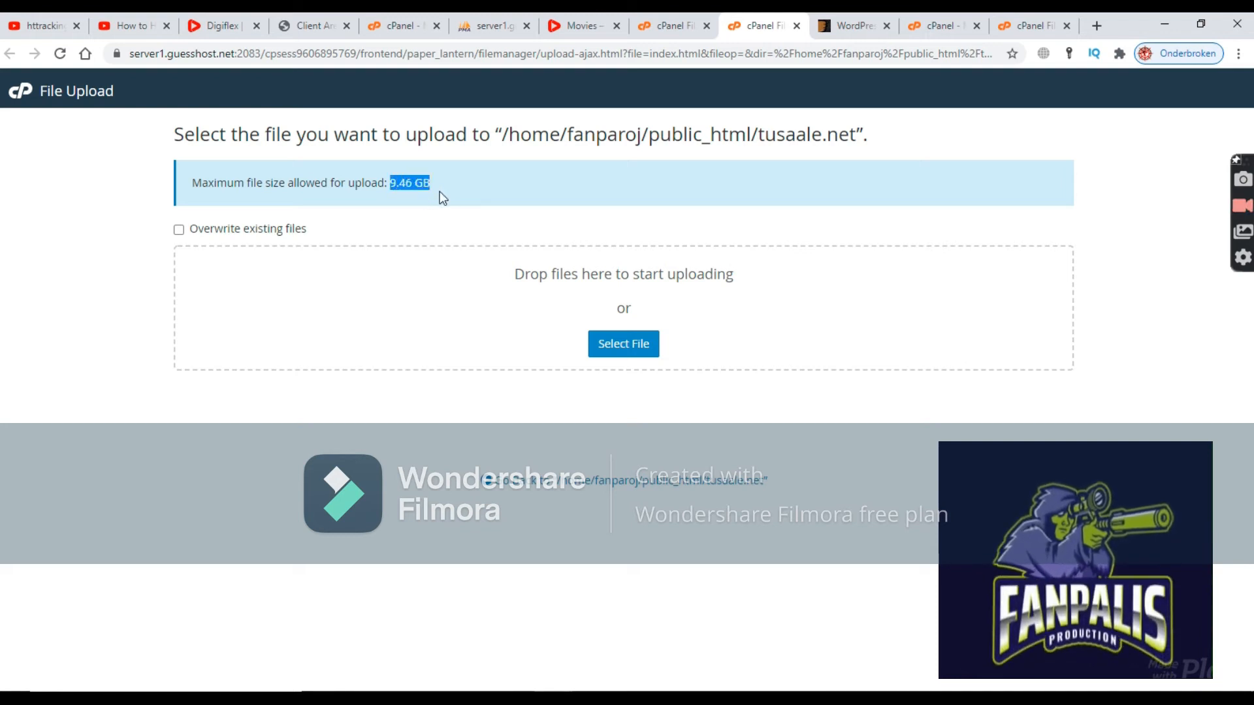
pyautogui.click(390, 188)
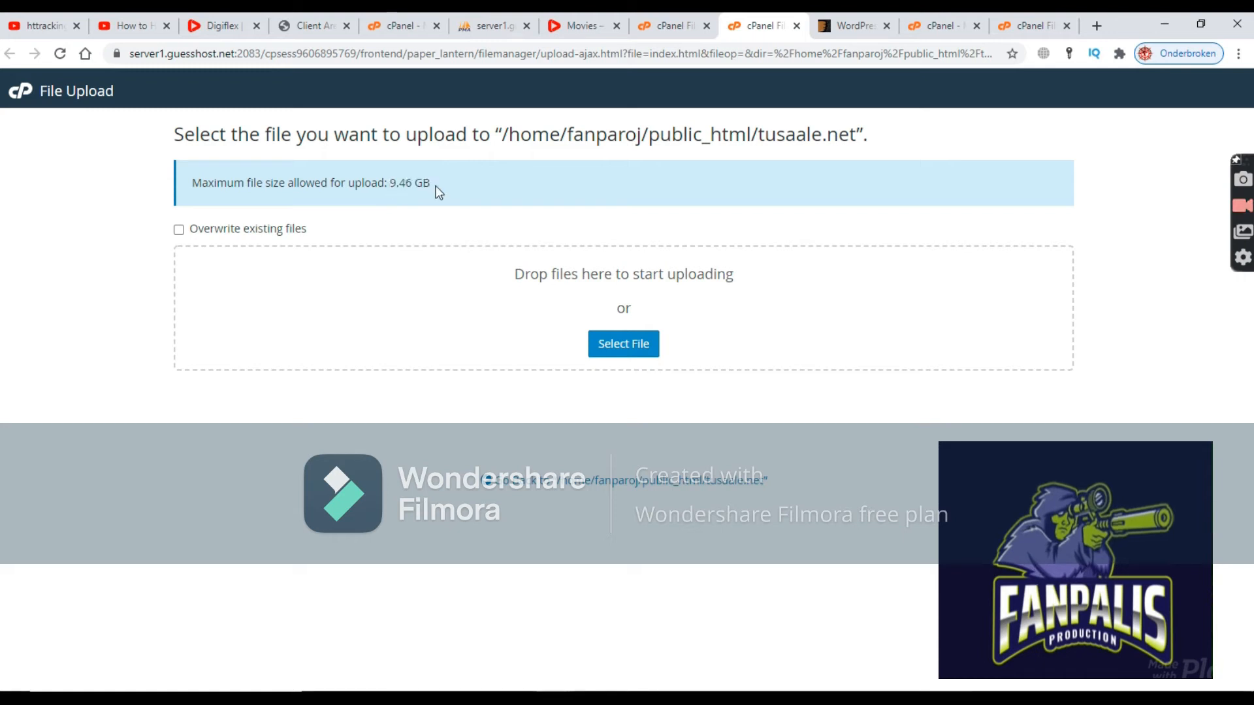
pyautogui.moveTo(433, 185); pyautogui.dragTo(194, 189)
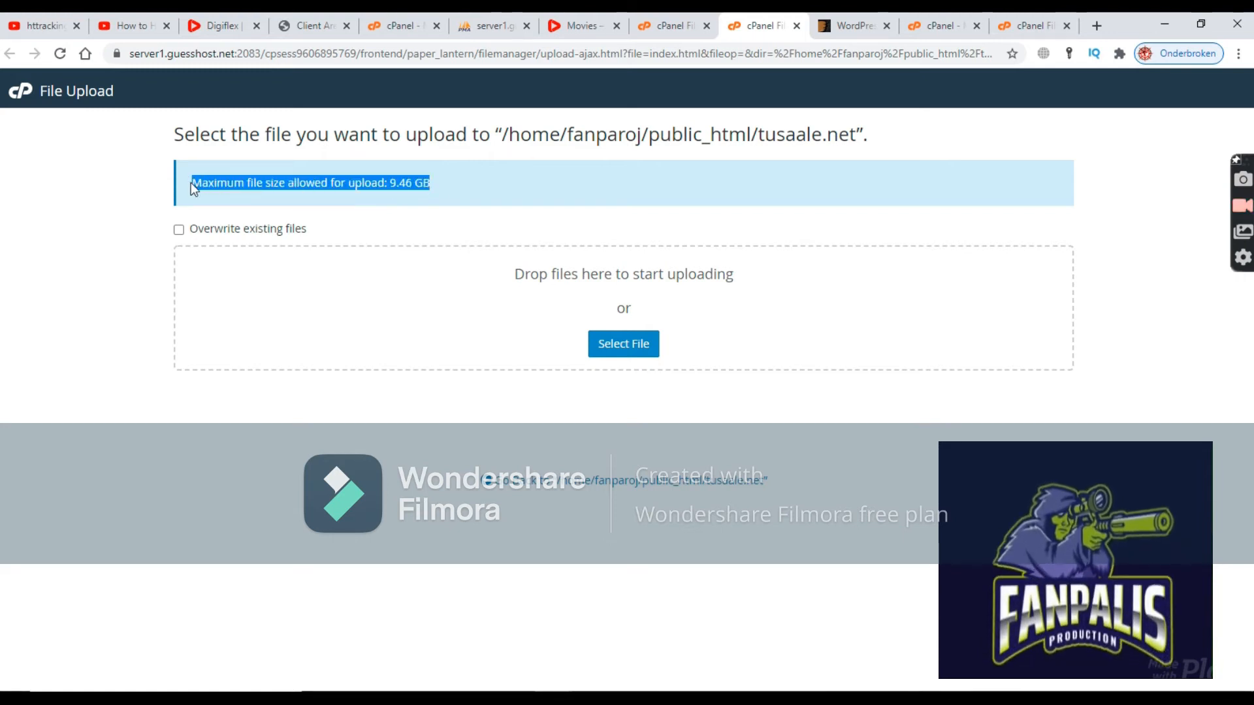
pyautogui.moveTo(410, 139); pyautogui.dragTo(494, 142)
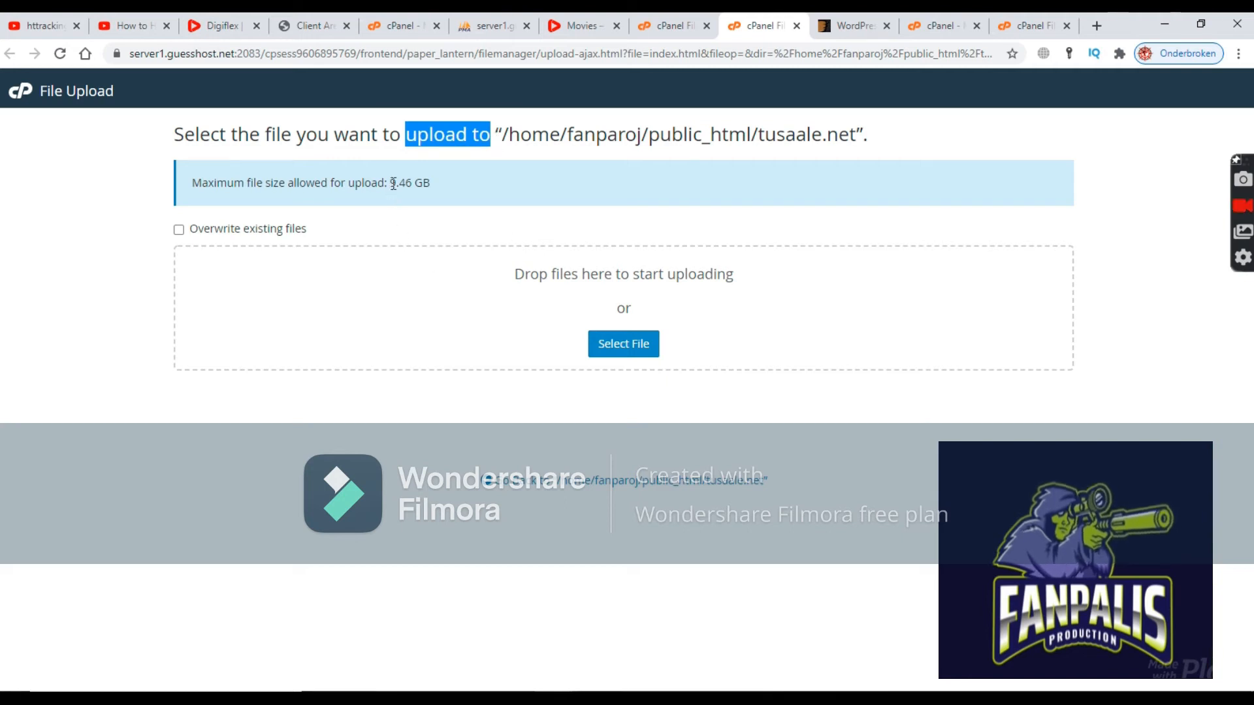
pyautogui.moveTo(393, 184); pyautogui.dragTo(431, 185)
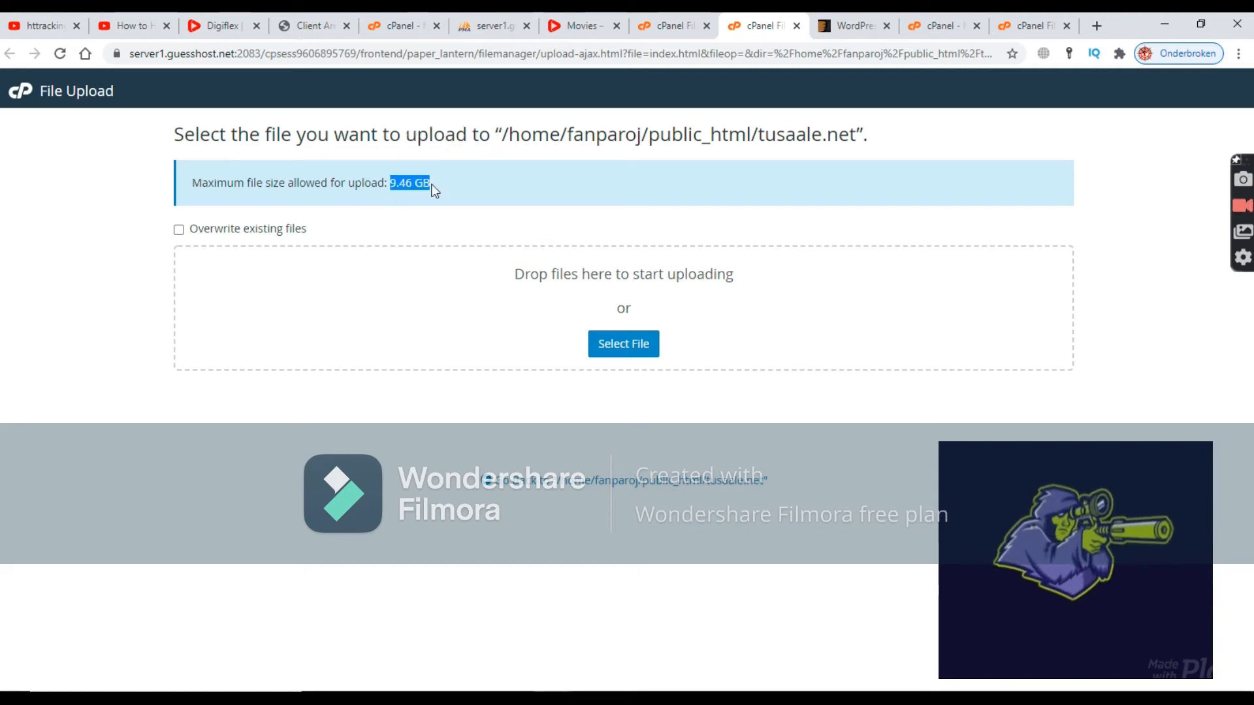
pyautogui.click(450, 218)
# Upload "Naqshada Aduunka.zip" from the desktop folder Naqshada/digiflex.themezinho.net to public_html/tusaale.net, and check its upload progress.
pyautogui.click(605, 356)
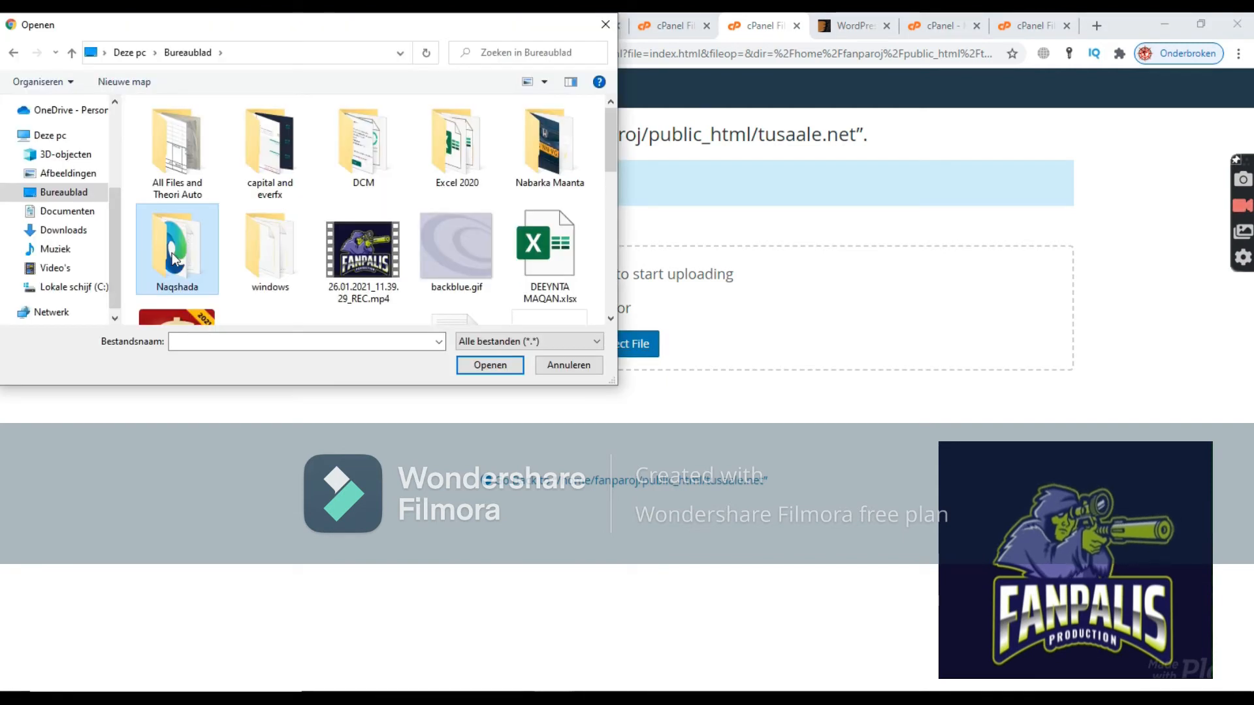
pyautogui.doubleClick(164, 250)
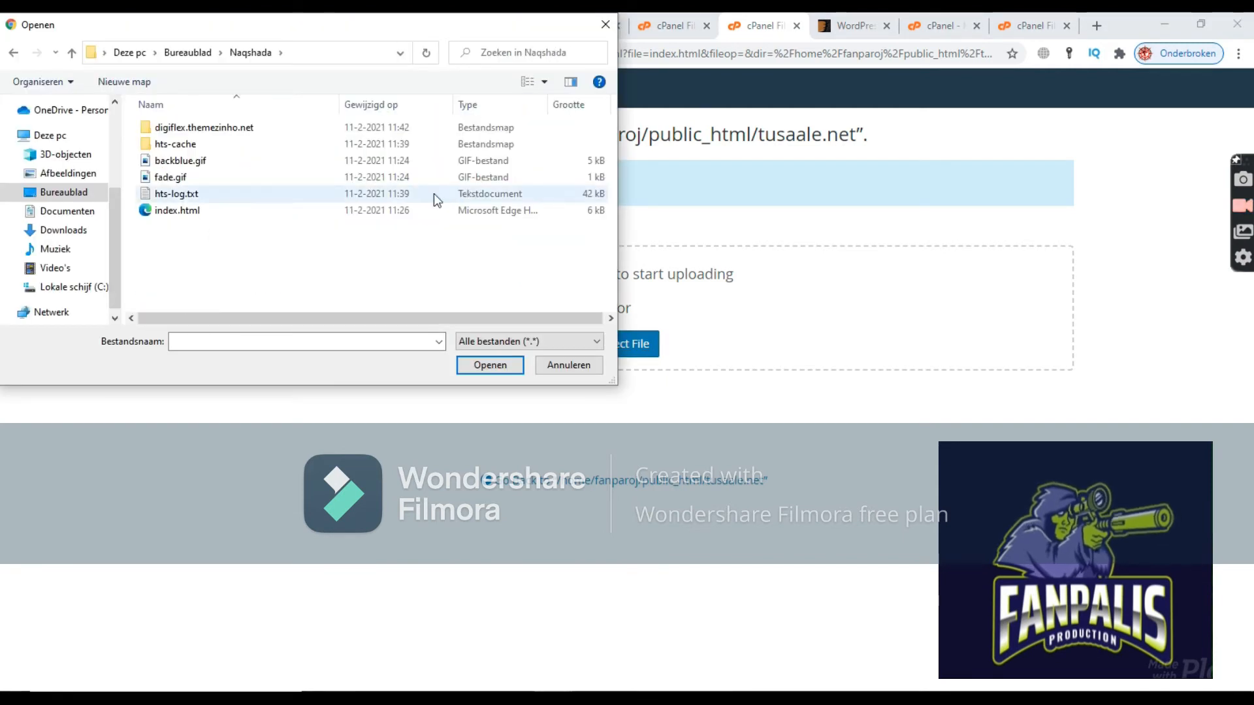
pyautogui.doubleClick(219, 129)
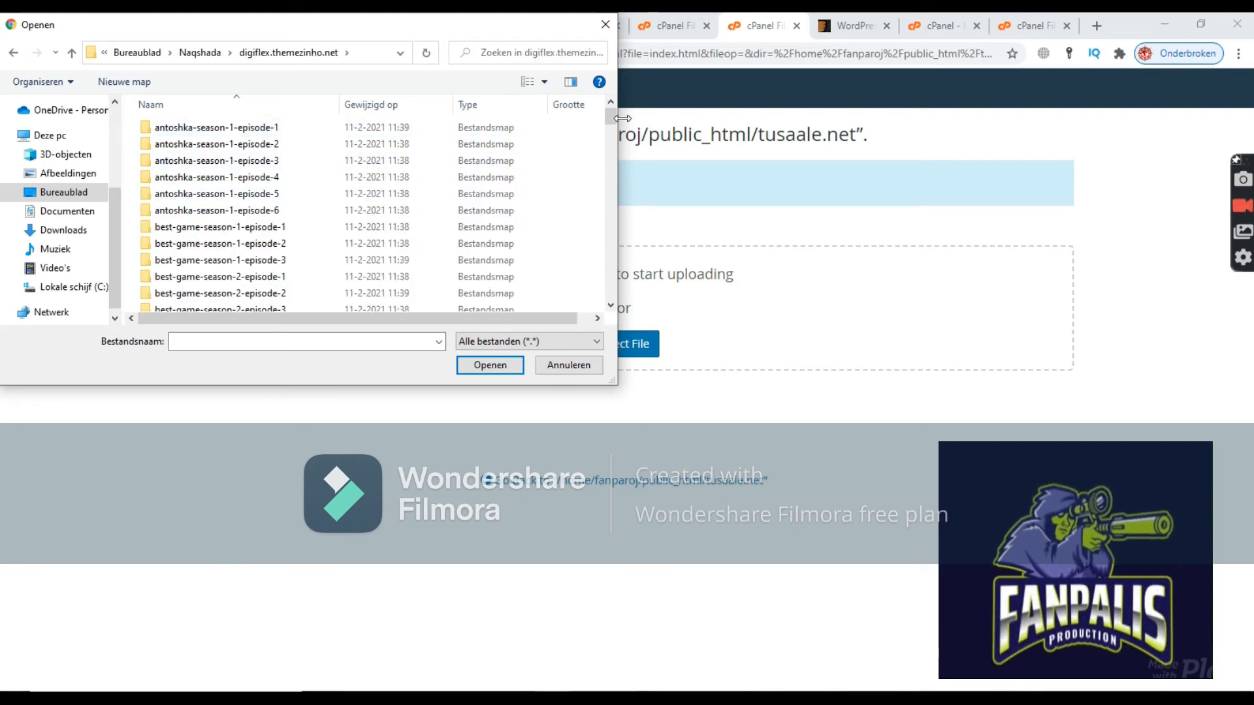
pyautogui.moveTo(613, 121); pyautogui.dragTo(614, 296)
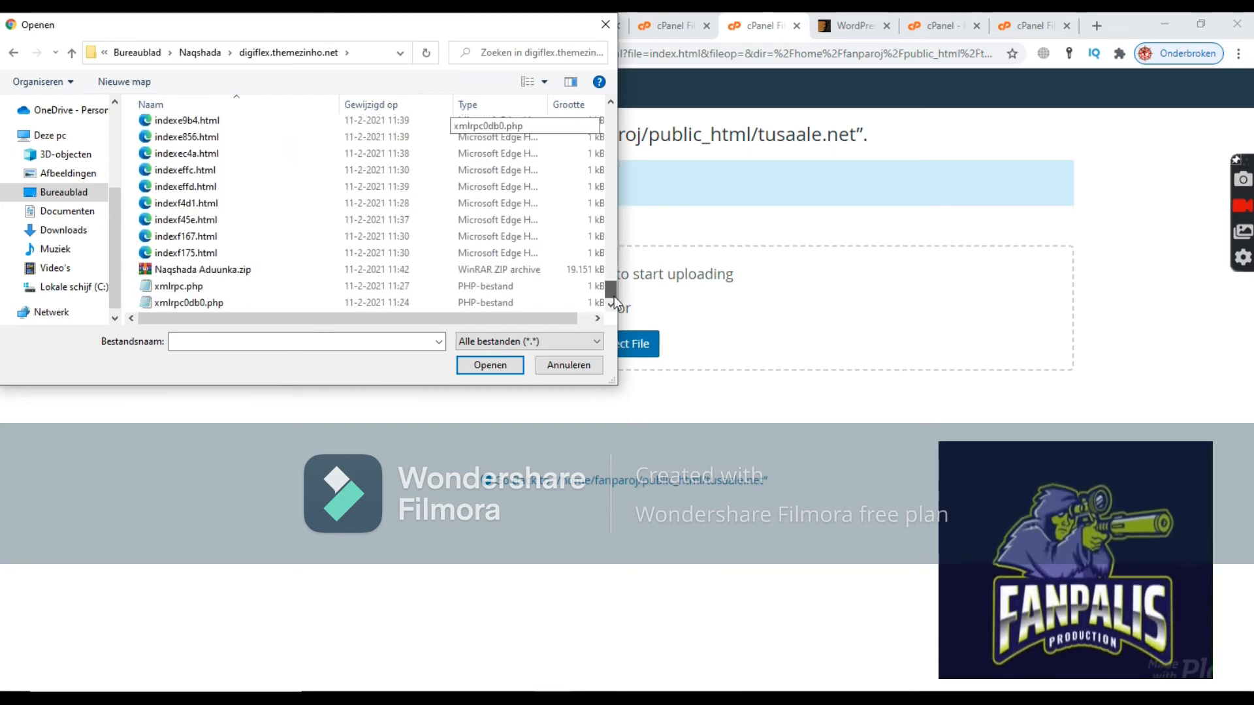
pyautogui.click(211, 273)
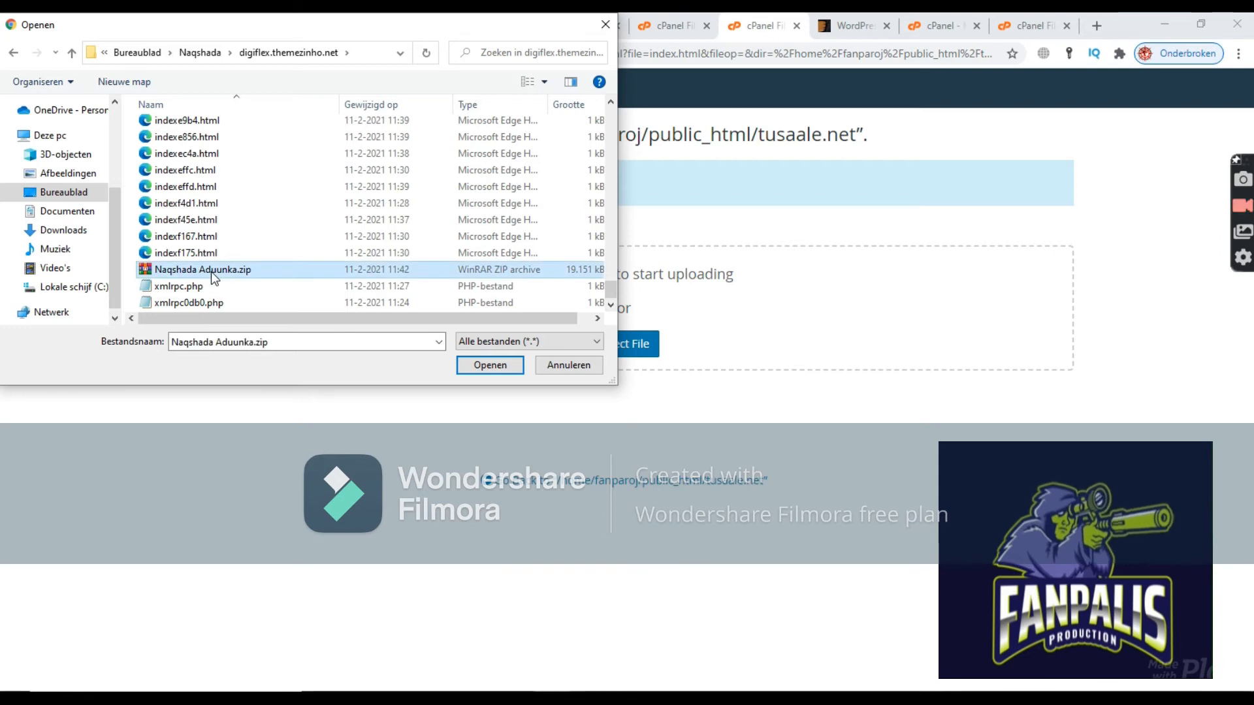
pyautogui.doubleClick(210, 271)
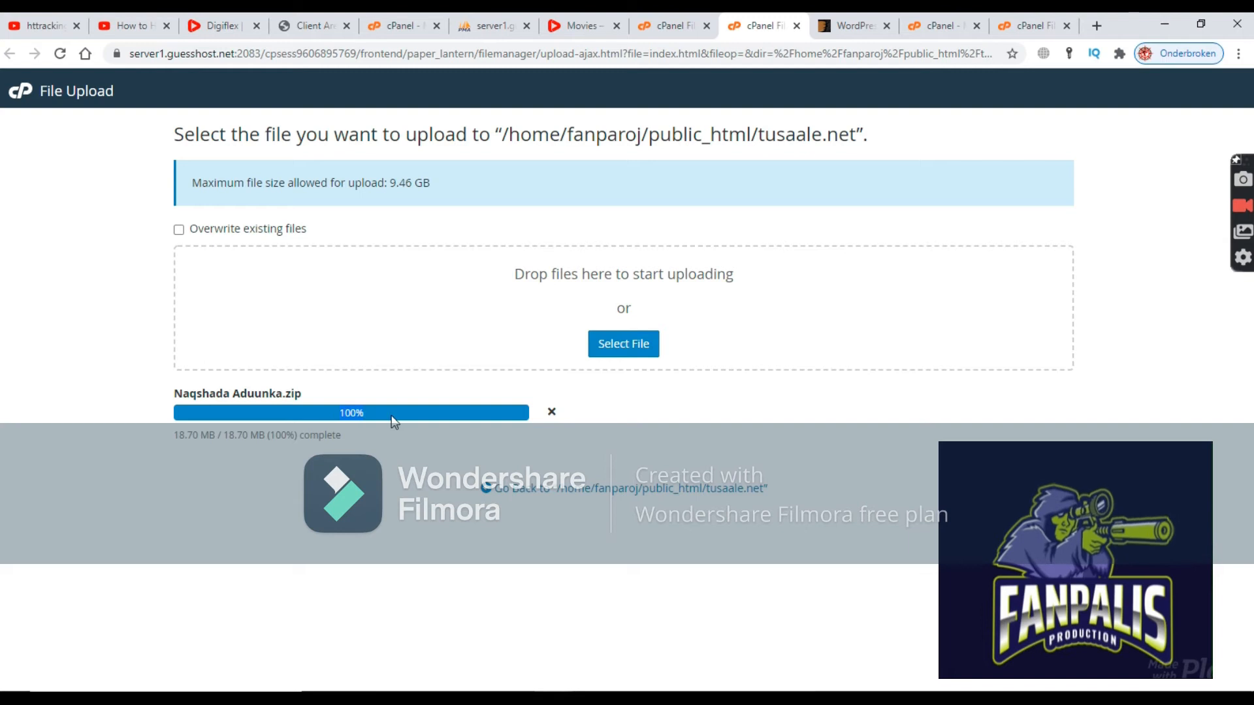
pyautogui.moveTo(349, 434); pyautogui.dragTo(165, 438)
pyautogui.click(271, 457)
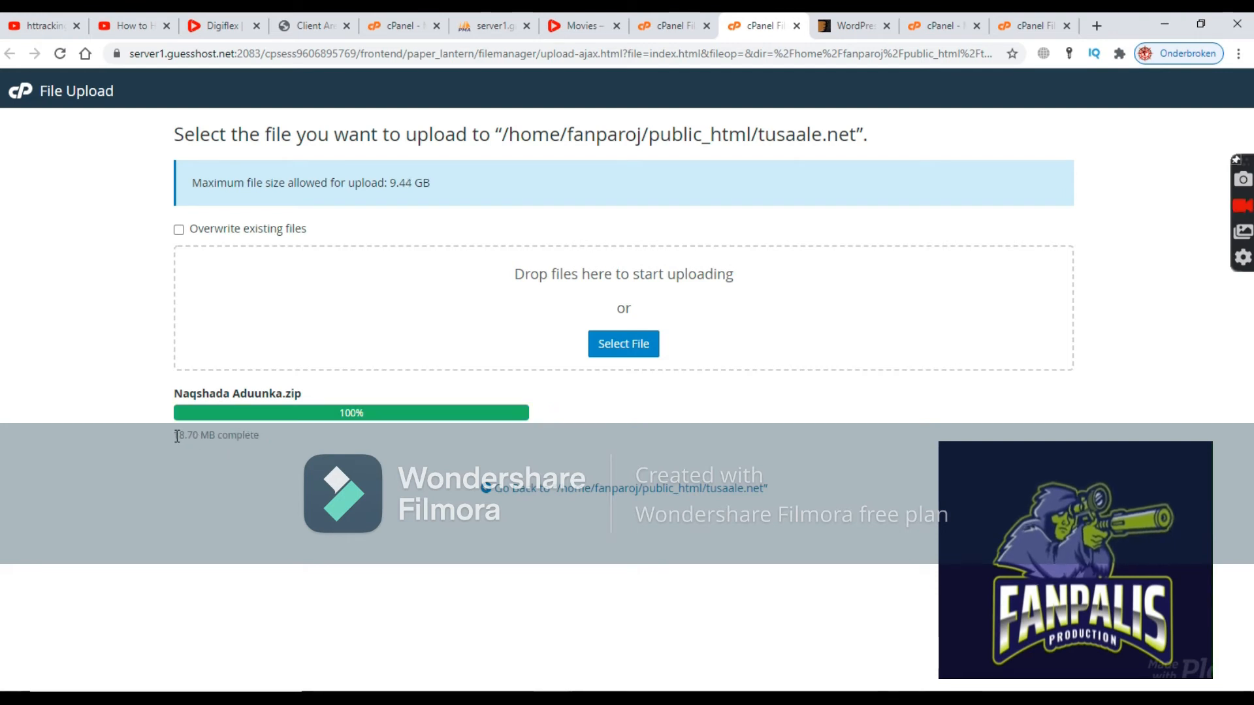
# Compare the uploaded size with the maximum allowed, return to the tusaale.net folder, and select "Naqshada Aduunka.zip".
pyautogui.moveTo(174, 437); pyautogui.dragTo(218, 439)
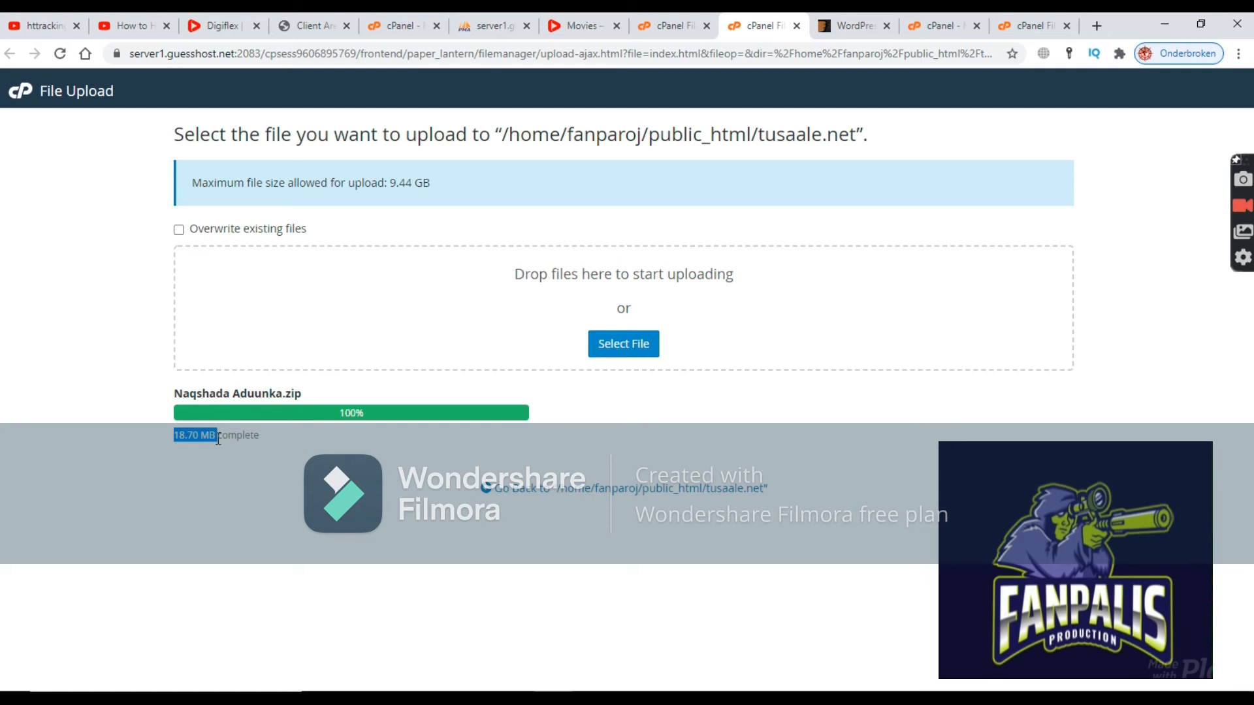
pyautogui.moveTo(433, 182); pyautogui.dragTo(370, 184)
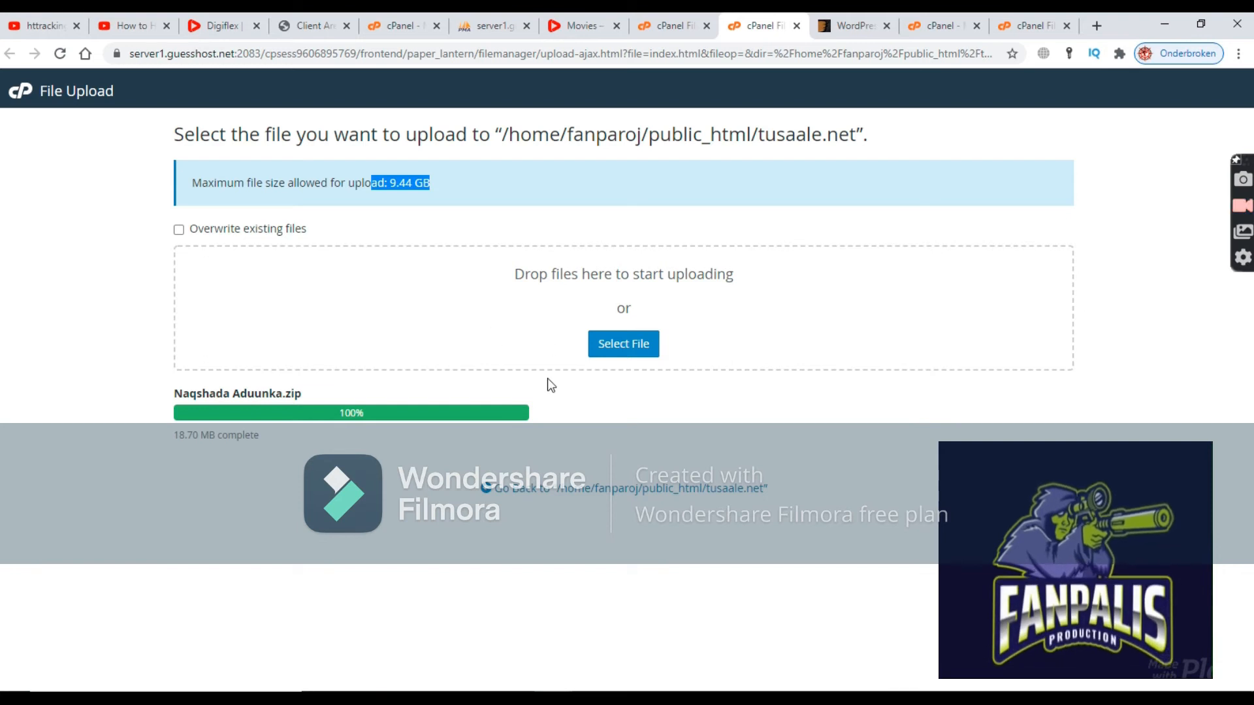
pyautogui.click(642, 494)
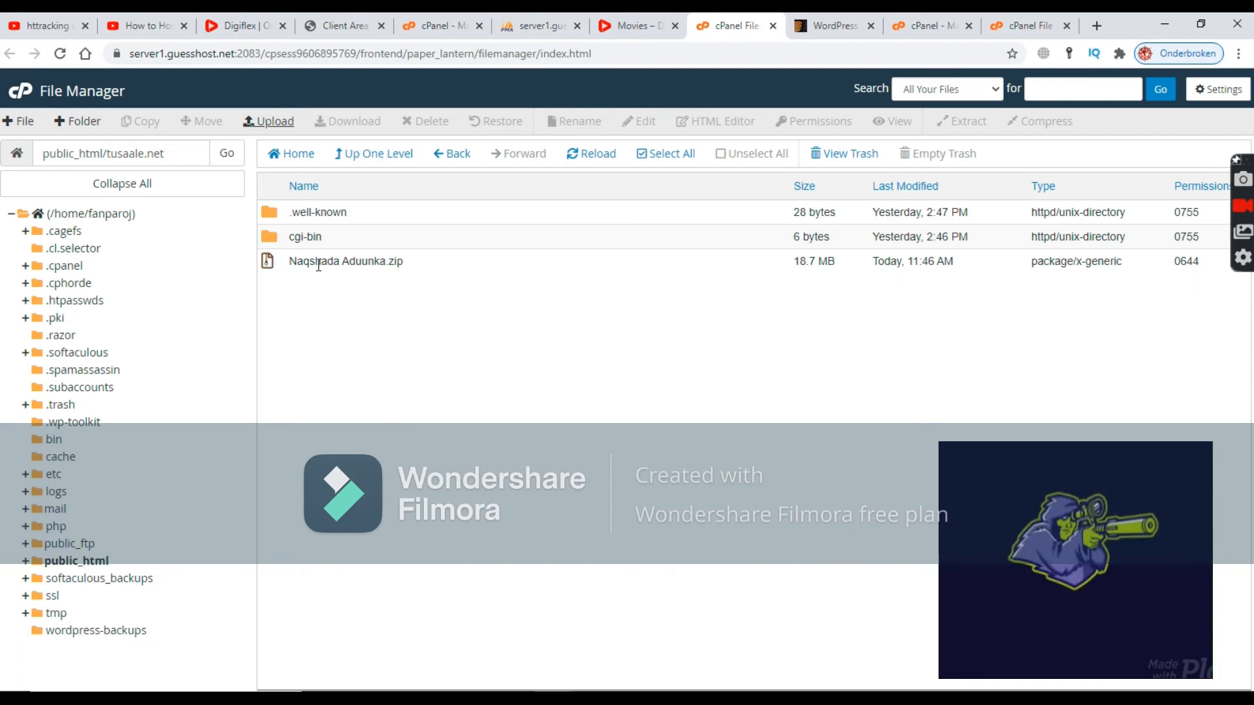
pyautogui.click(318, 264)
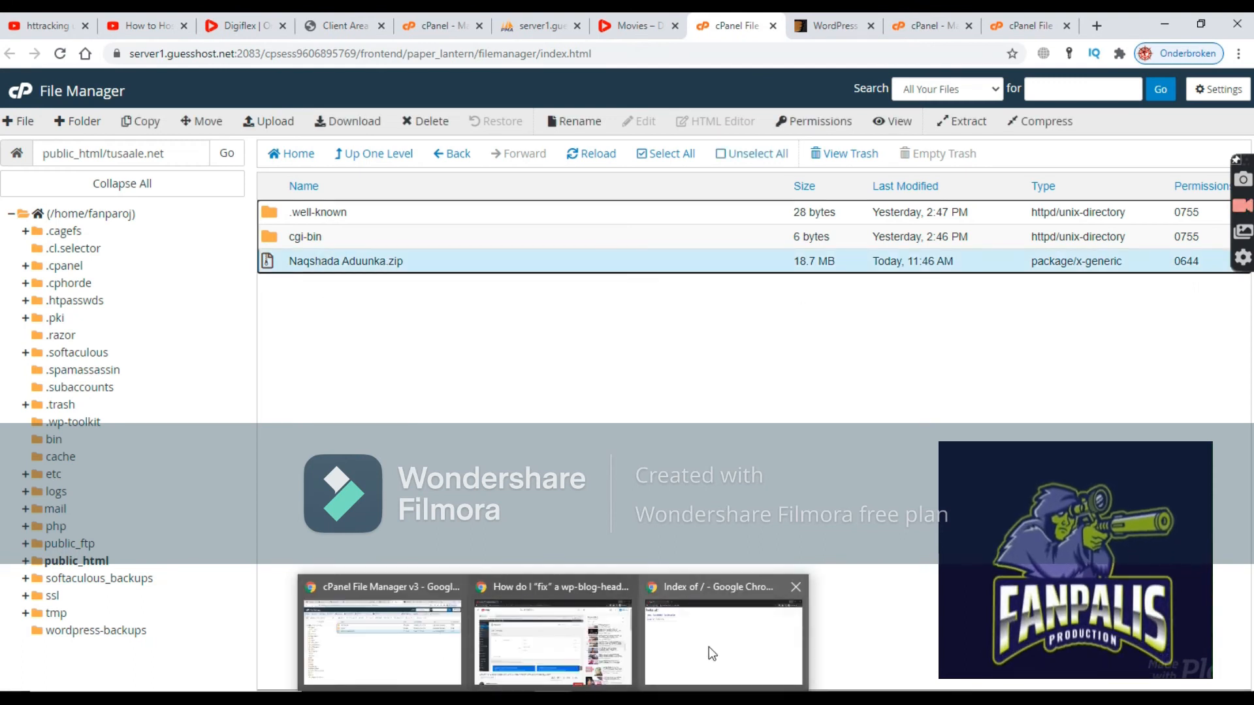
# Reload tusaale.net in the incognito window, examine the directory entry for "Naqshada Aduunka.zip", and go back to File Manager.
pyautogui.click(708, 646)
pyautogui.click(59, 53)
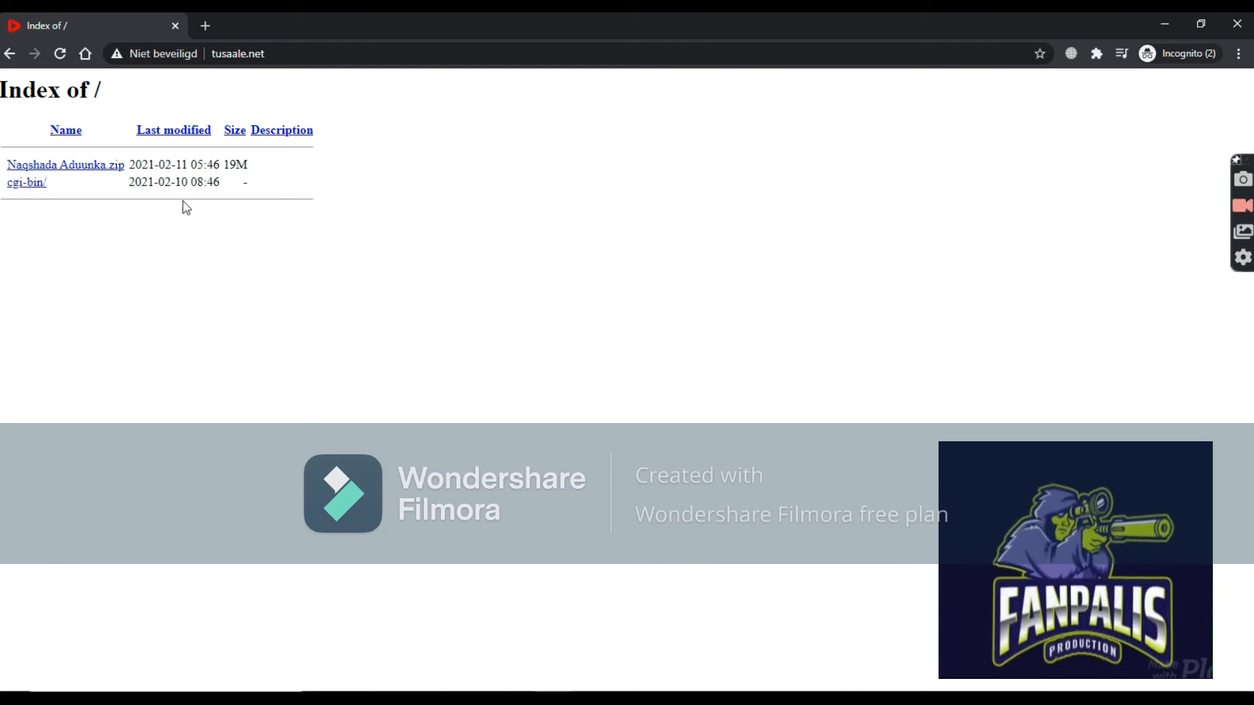
pyautogui.moveTo(131, 171); pyautogui.dragTo(109, 168)
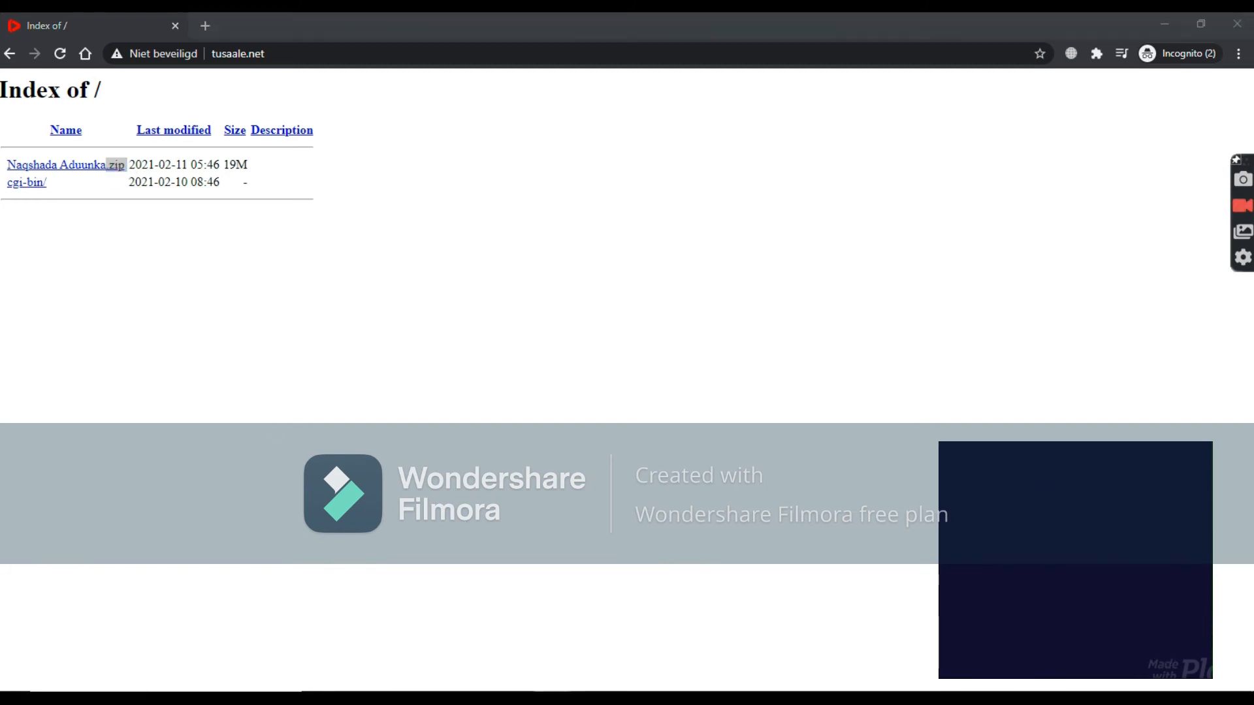
pyautogui.click(263, 205)
pyautogui.moveTo(253, 164); pyautogui.dragTo(11, 166)
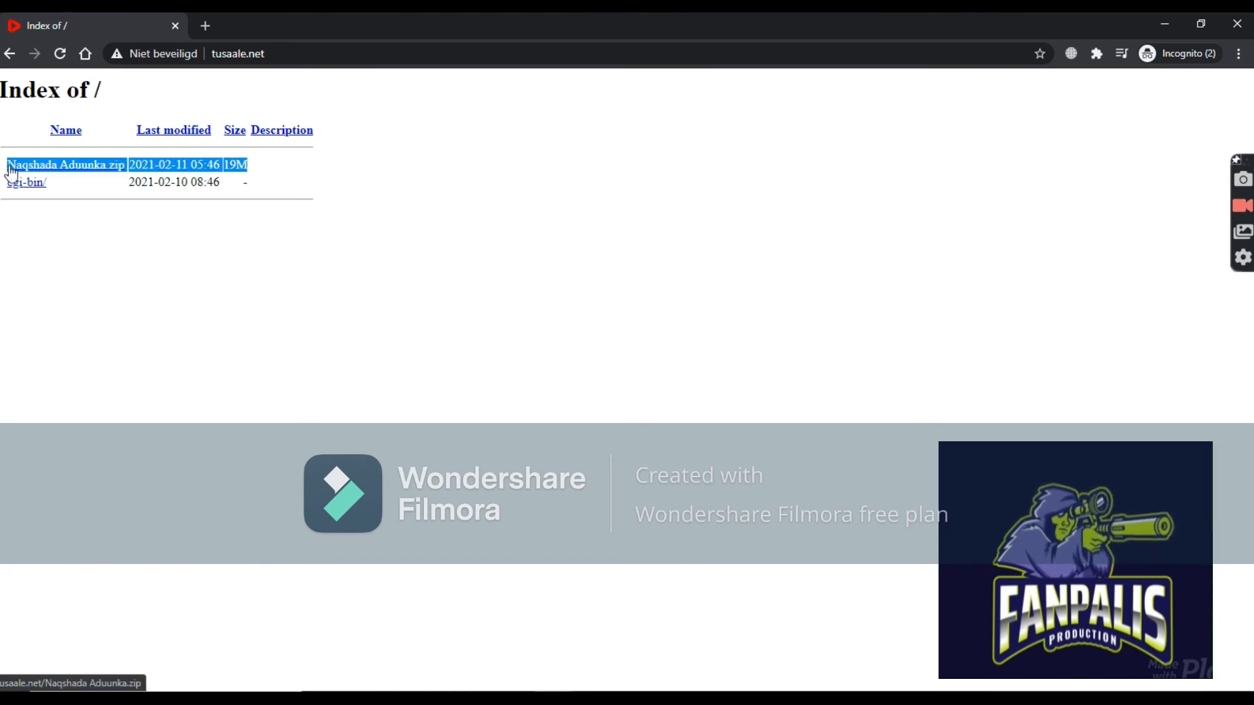
pyautogui.click(554, 699)
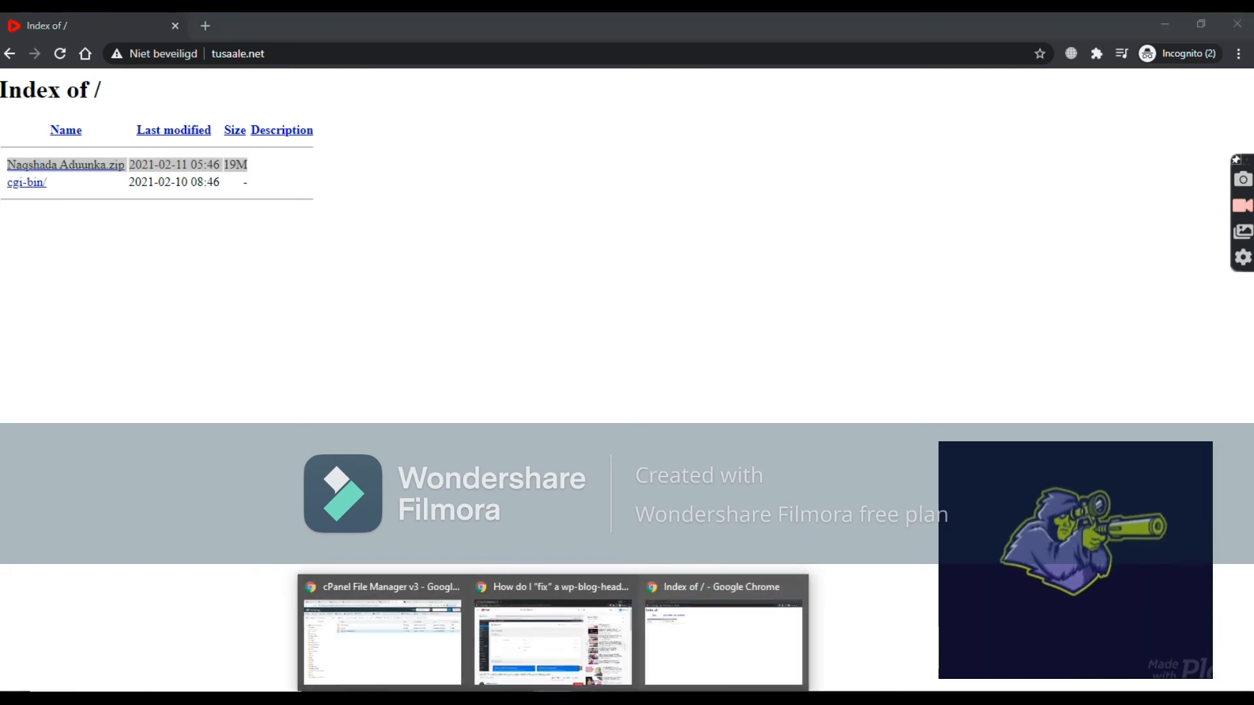
pyautogui.click(359, 637)
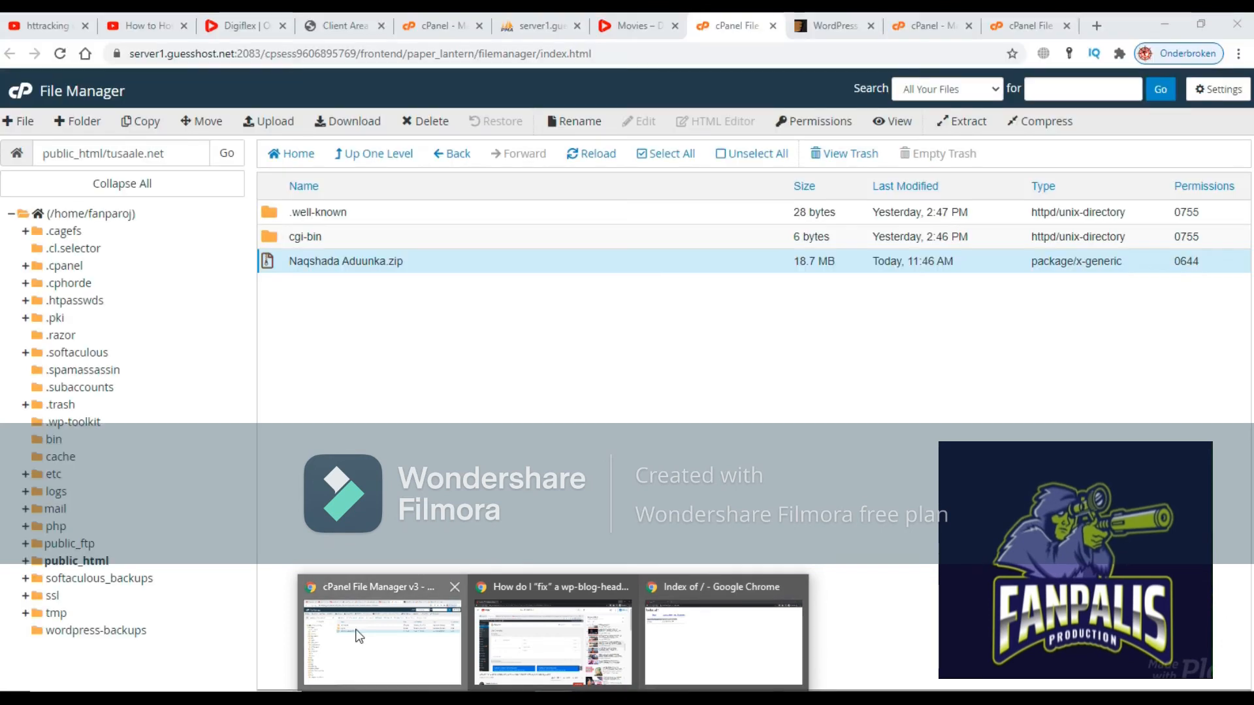
# Extract "Naqshada Aduunka.zip" into /public_html/tusaale.net.
pyautogui.rightClick(308, 265)
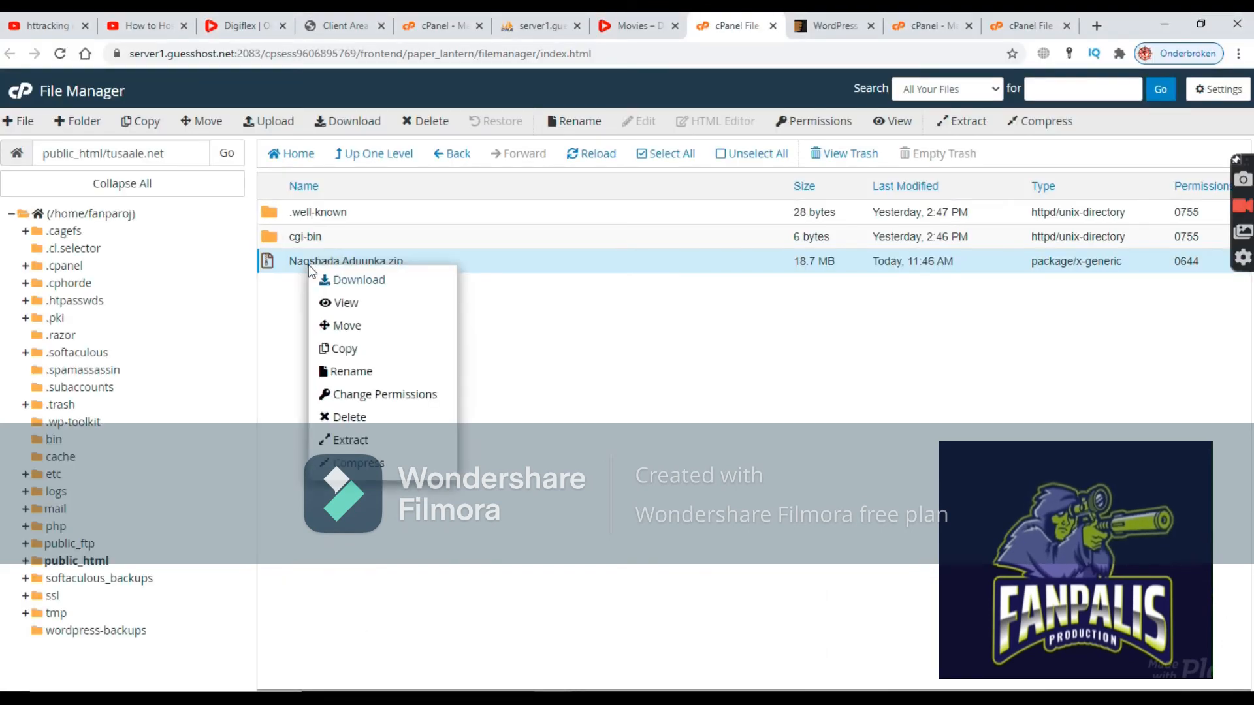
pyautogui.click(283, 281)
pyautogui.rightClick(274, 261)
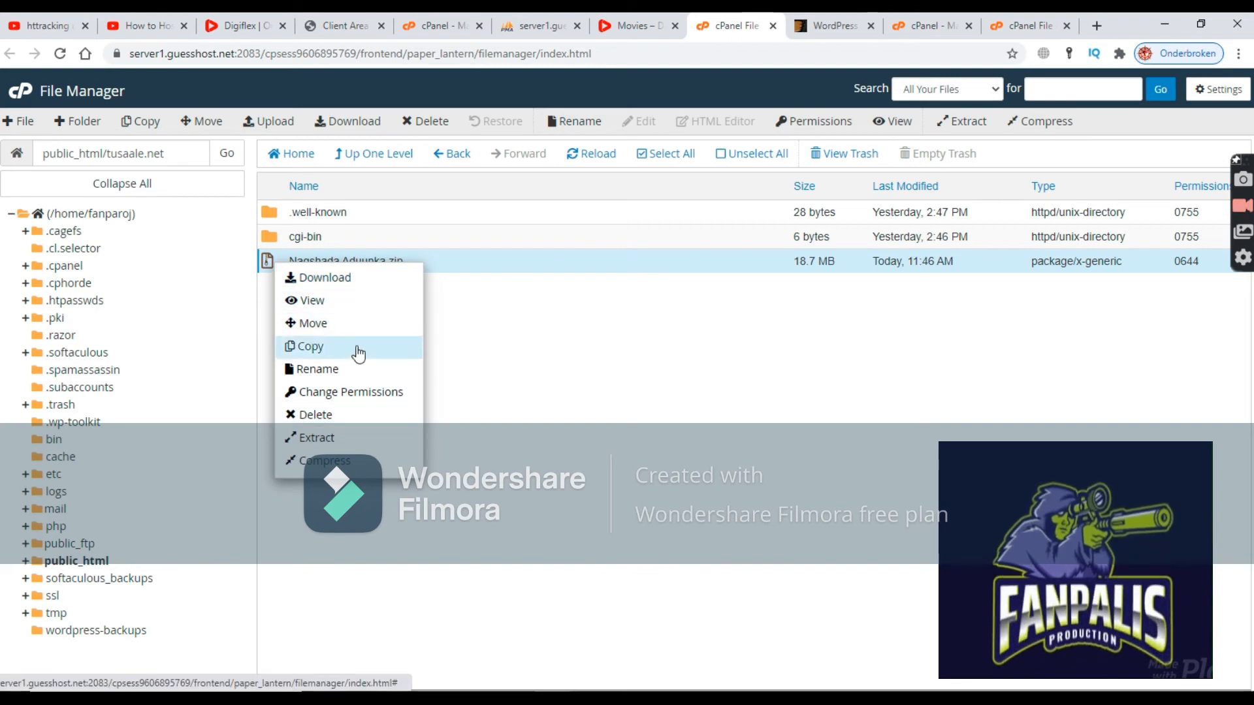
pyautogui.click(313, 444)
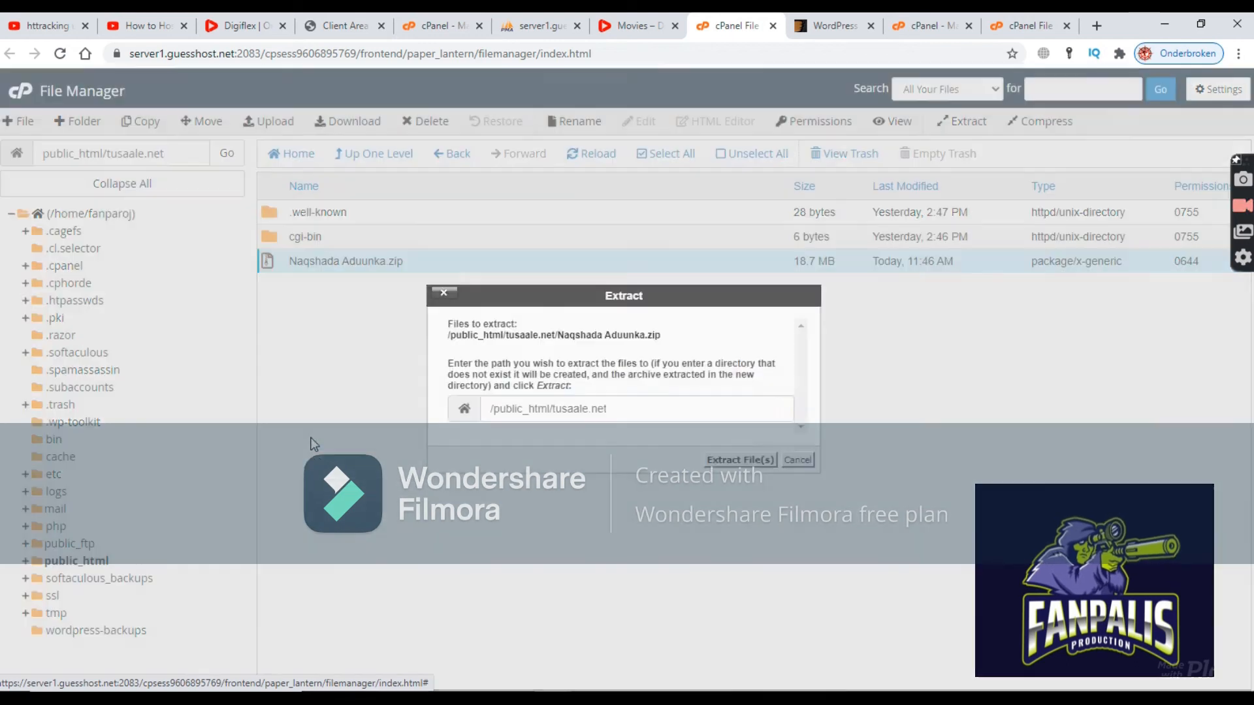
pyautogui.moveTo(553, 411); pyautogui.dragTo(622, 412)
pyautogui.click(622, 412)
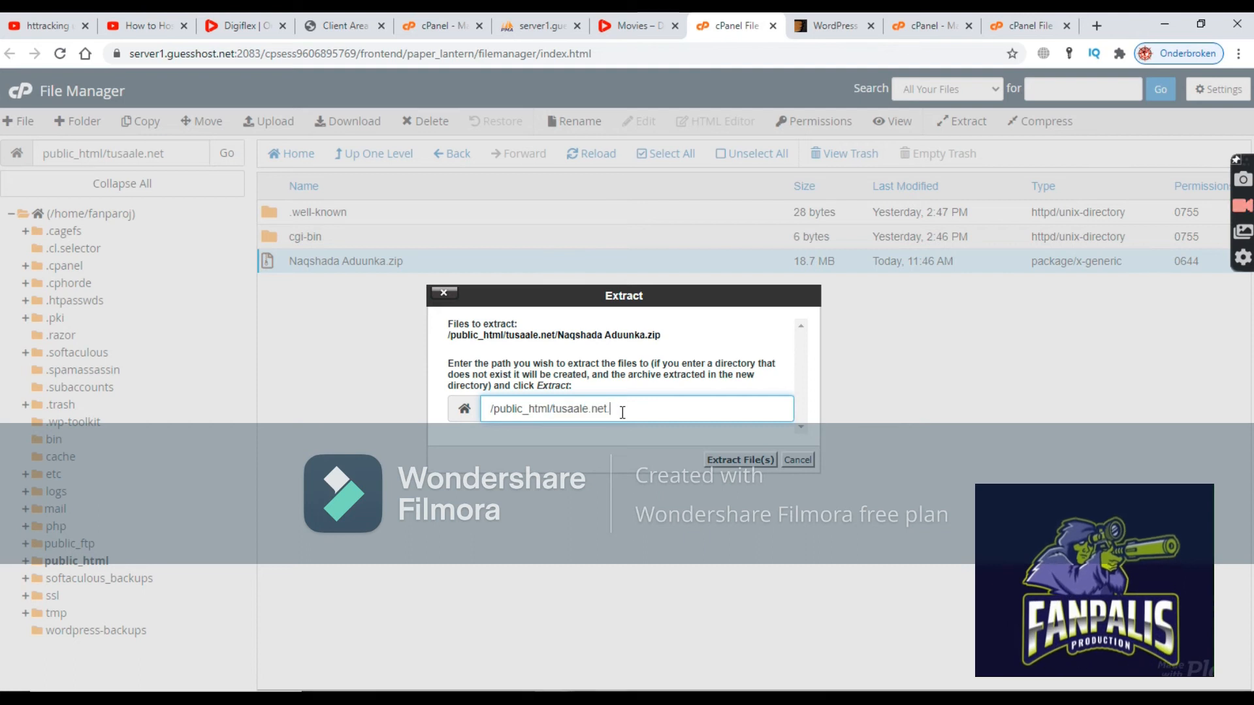
pyautogui.write('///')
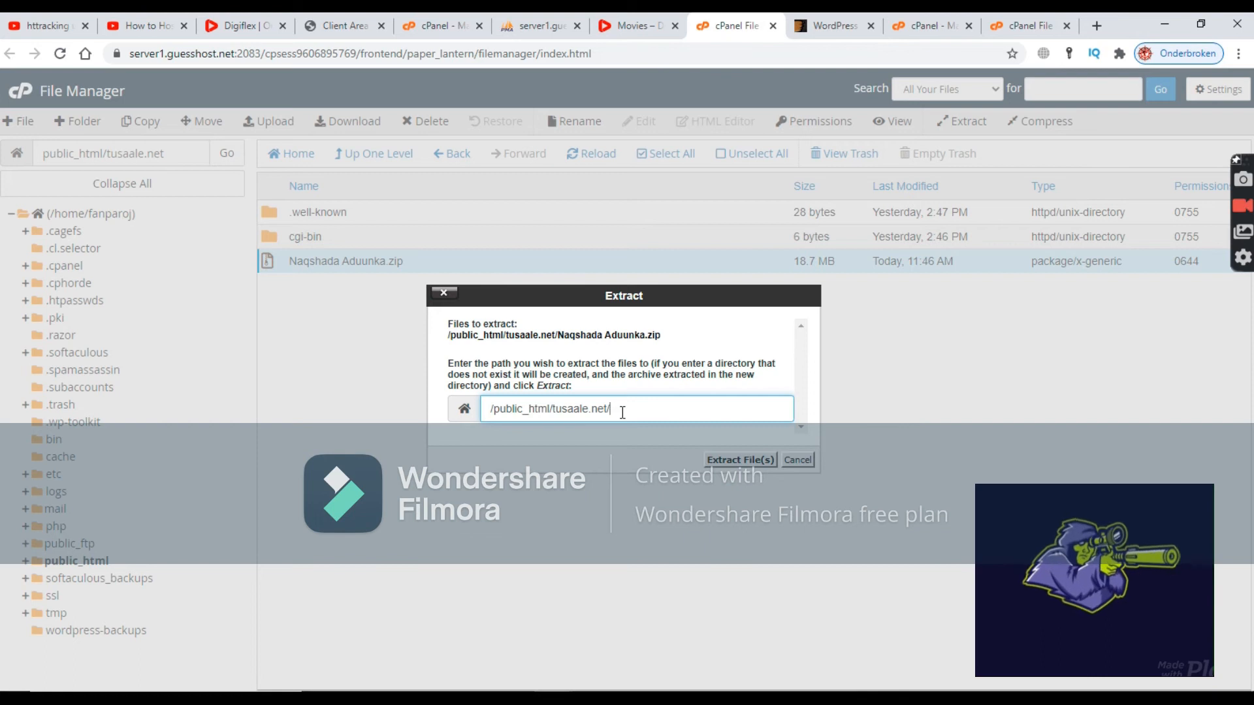
pyautogui.press('BackSpace')
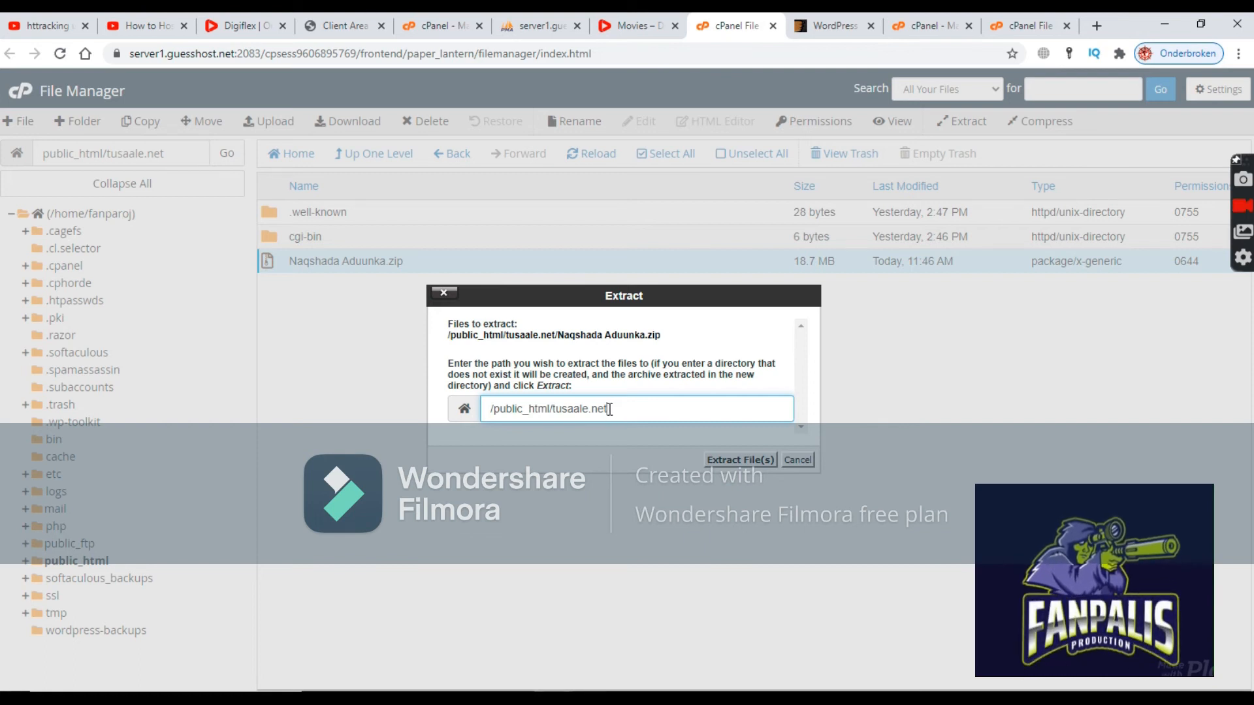
pyautogui.moveTo(608, 409); pyautogui.dragTo(565, 412)
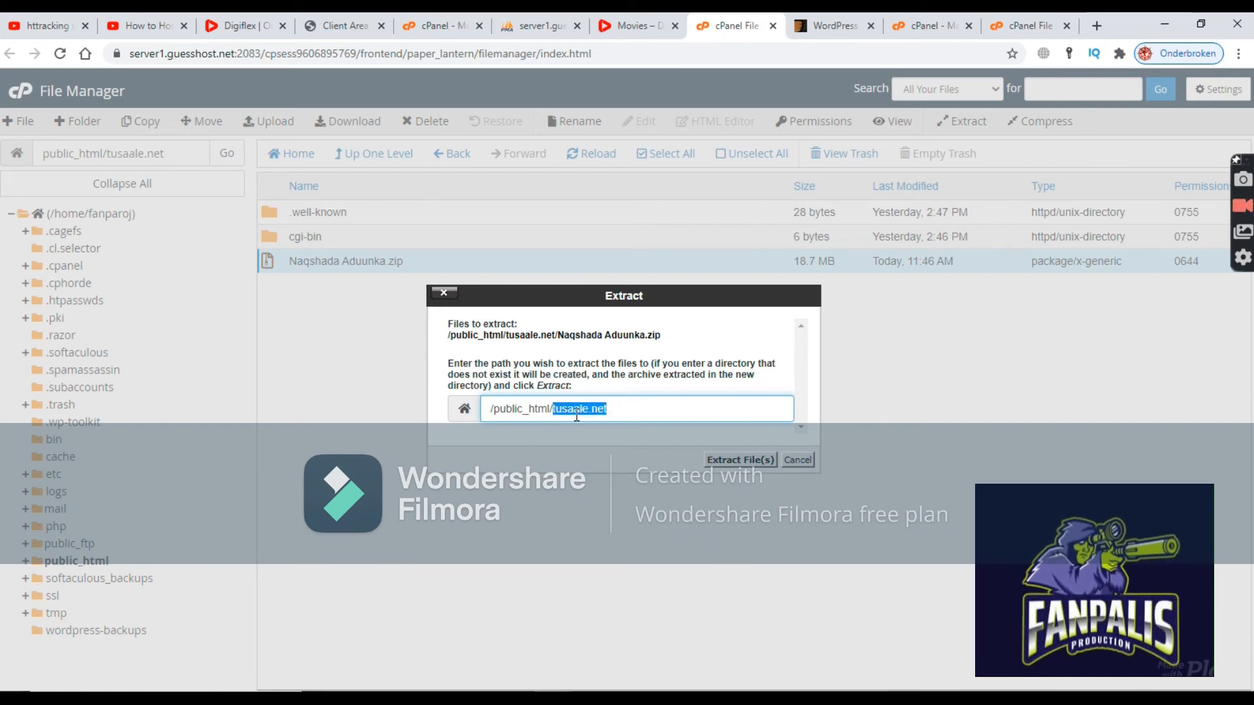
pyautogui.click(734, 460)
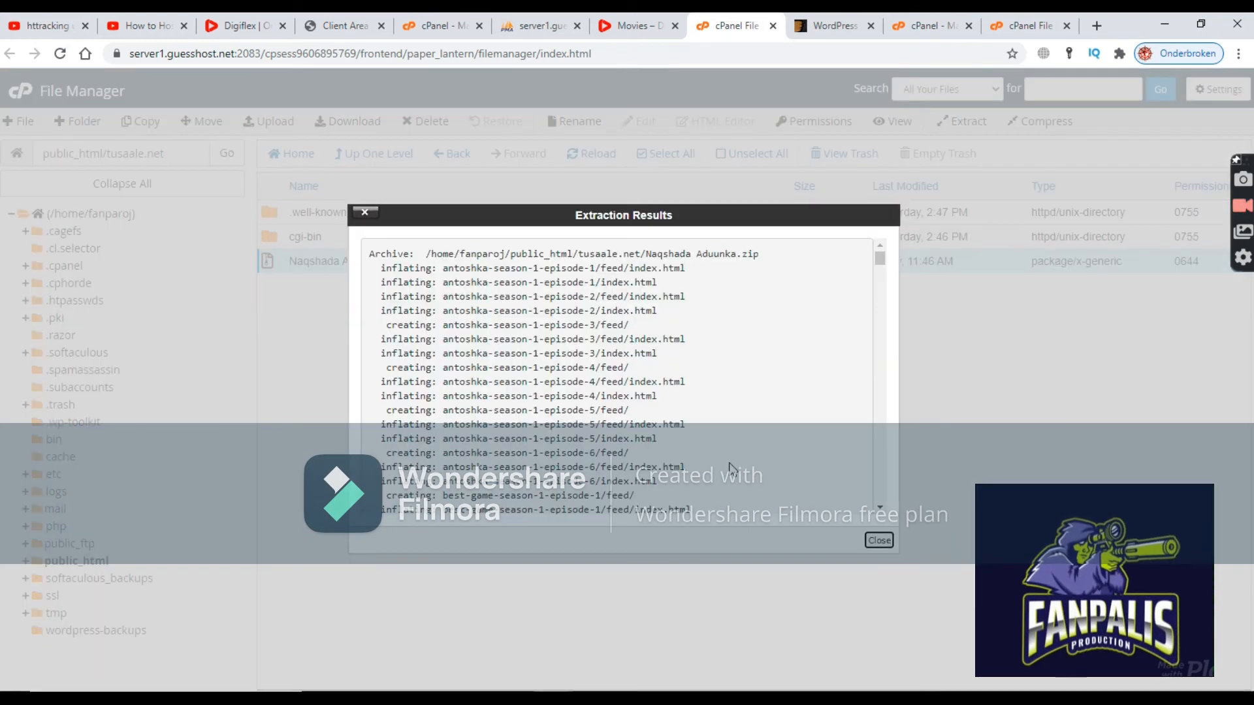
# Look through the extraction results, close them, and reload the file list of the tusaale.net folder.
pyautogui.moveTo(880, 256); pyautogui.dragTo(895, 497)
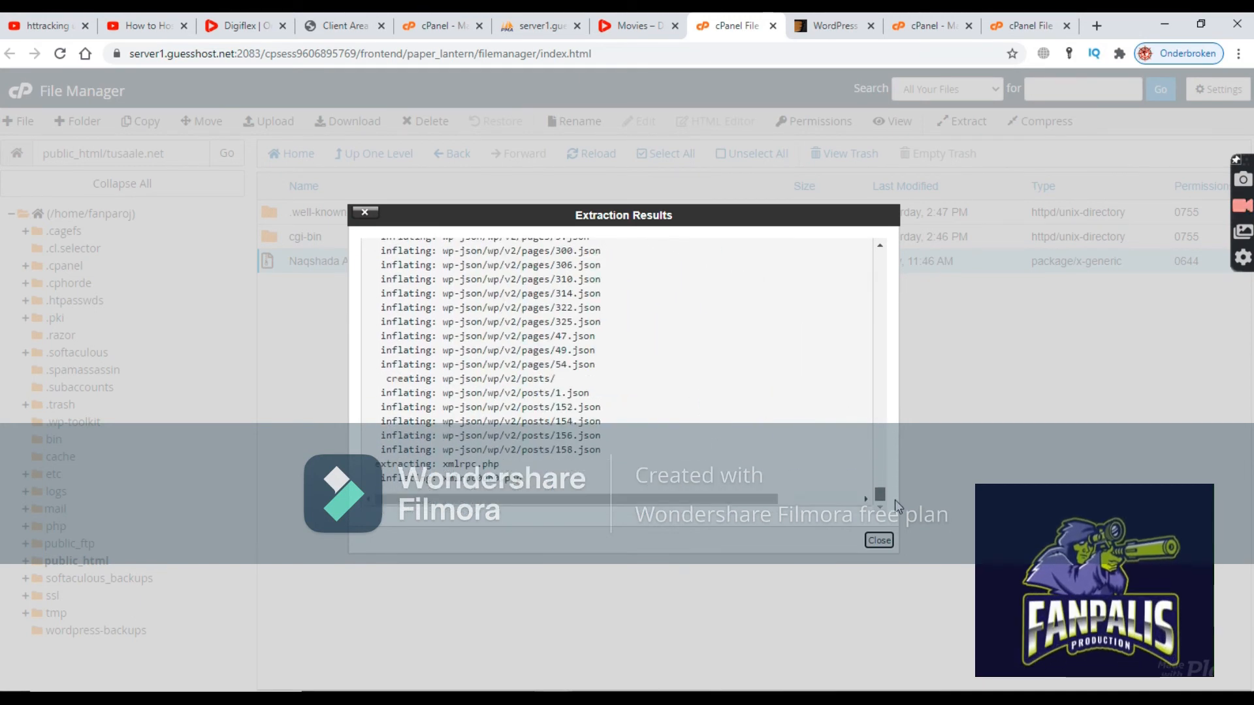
pyautogui.moveTo(879, 495); pyautogui.dragTo(879, 267)
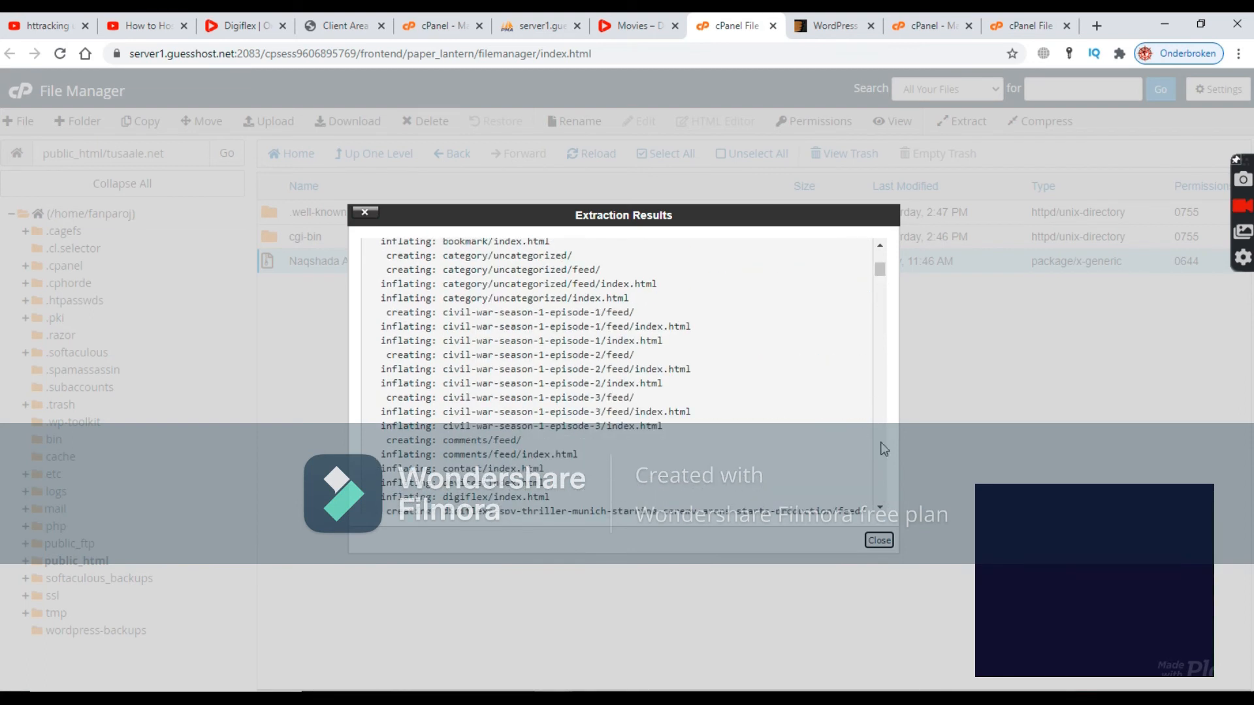
pyautogui.click(879, 541)
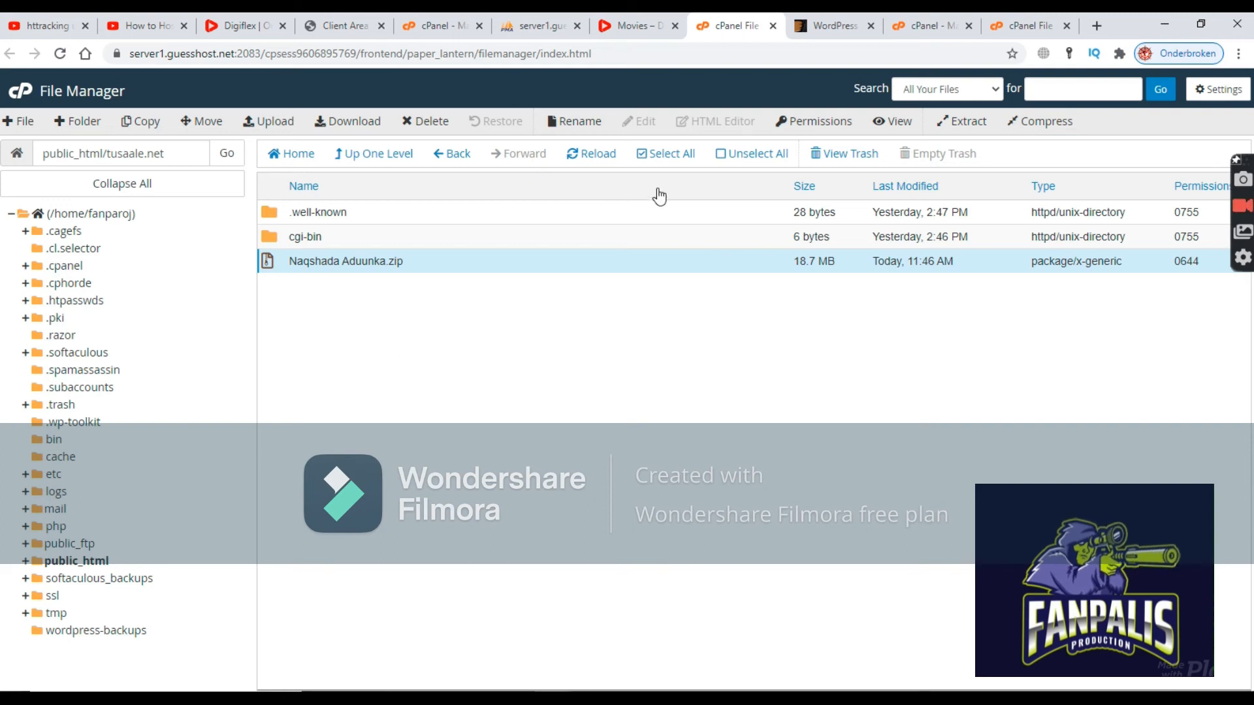
pyautogui.click(596, 159)
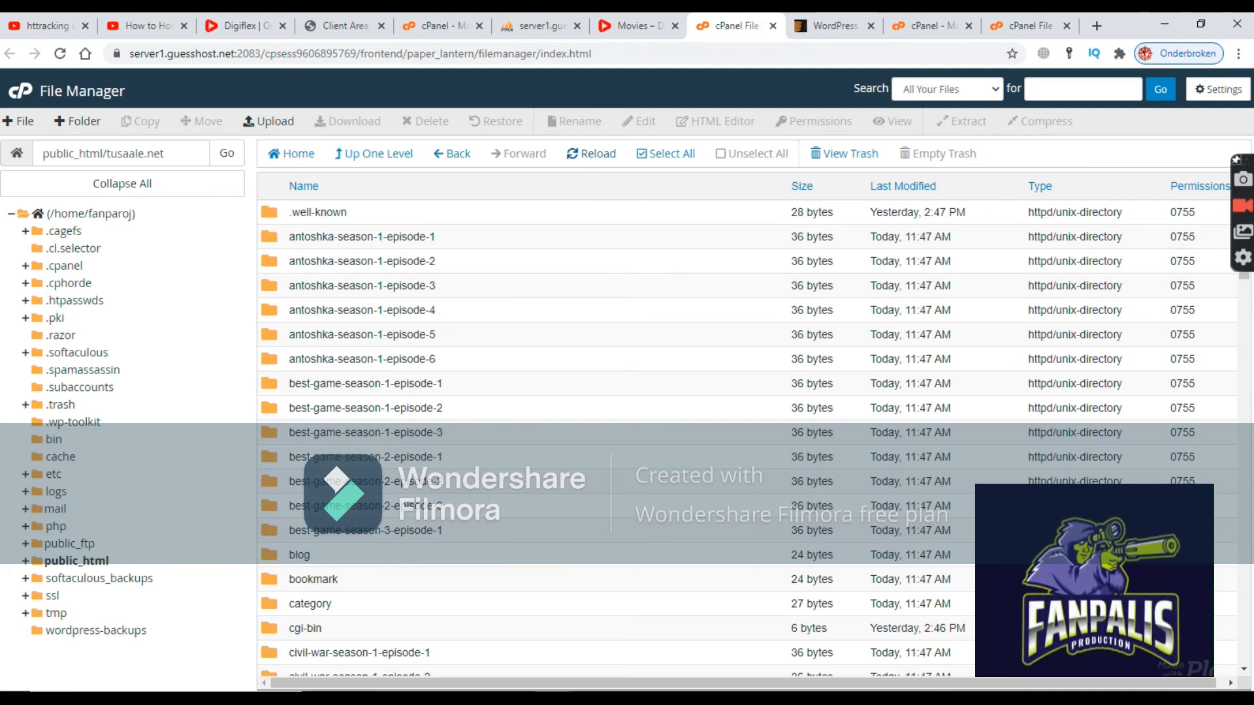
# Delete "Naqshada Aduunka.zip" from the tusaale.net folder permanently, skipping the trash.
pyautogui.click(1246, 304)
pyautogui.moveTo(1246, 304); pyautogui.dragTo(1248, 628)
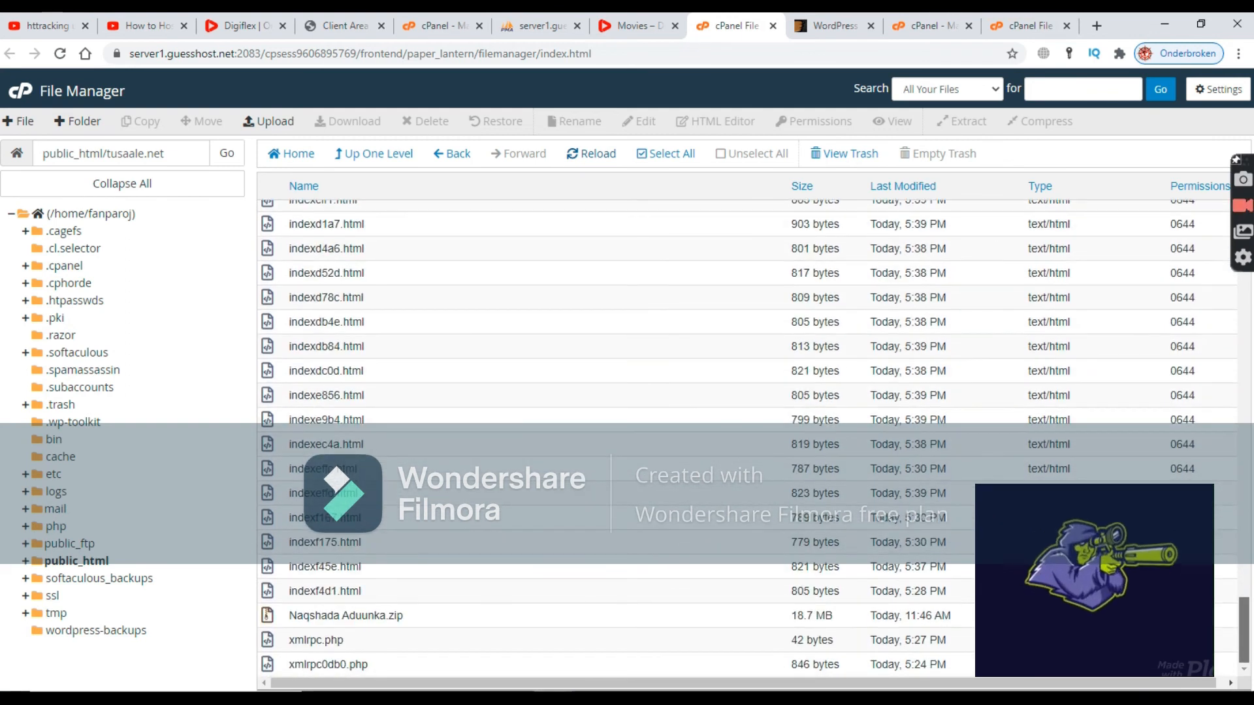
pyautogui.click(348, 618)
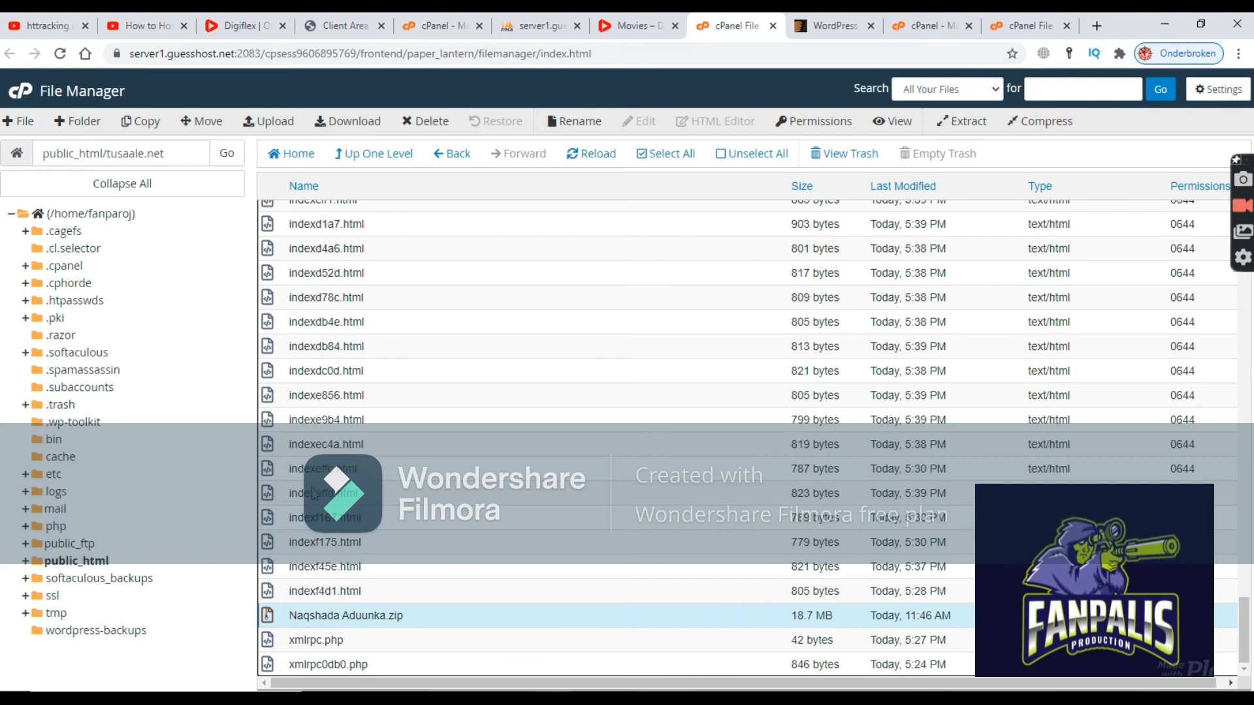
pyautogui.click(423, 124)
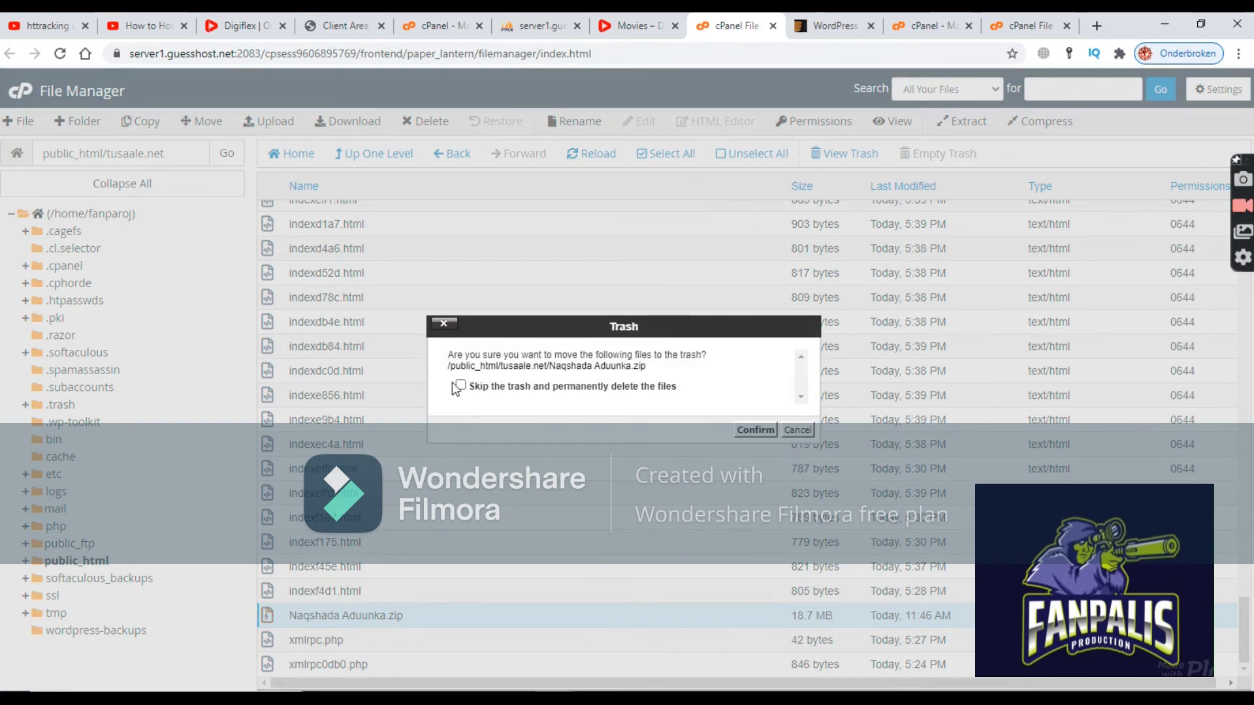
pyautogui.click(460, 388)
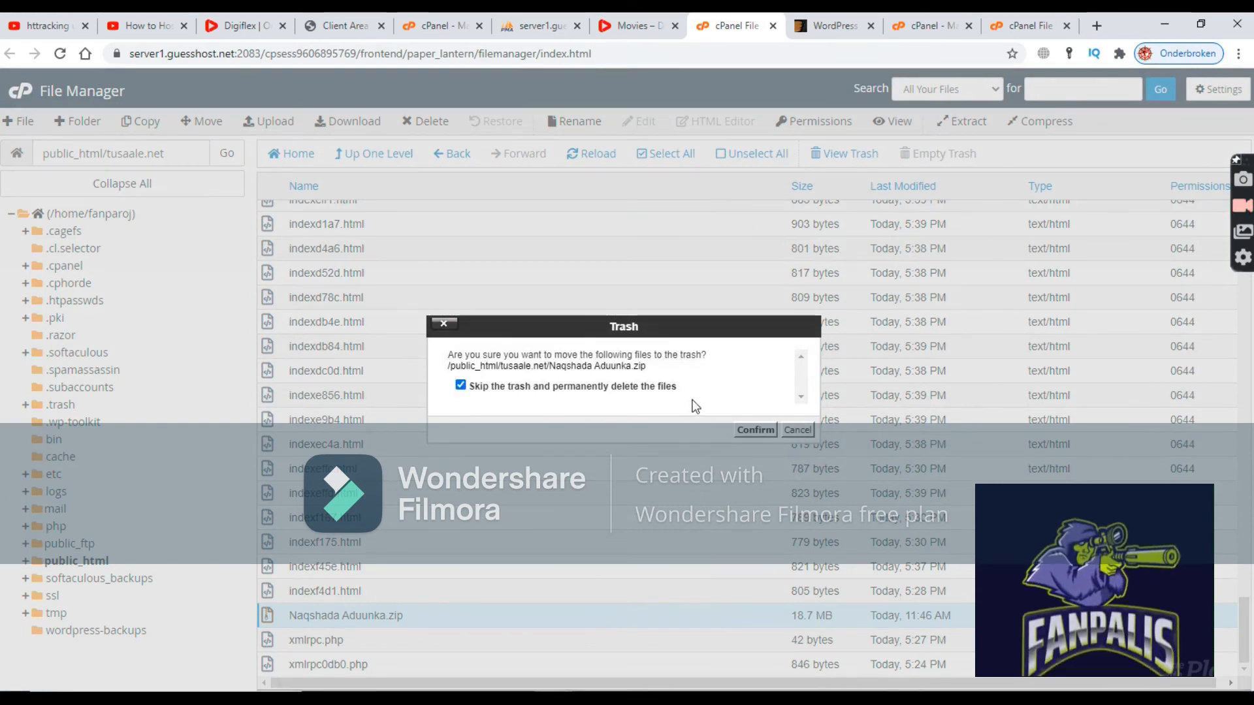
pyautogui.click(751, 431)
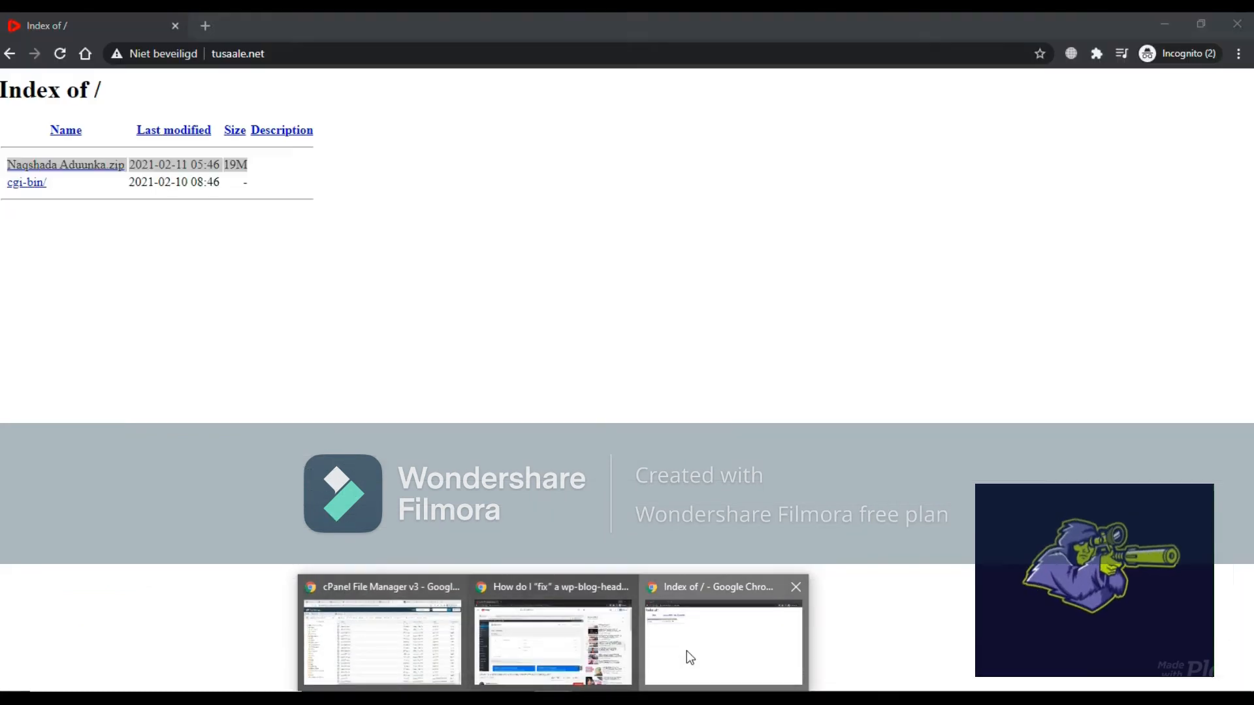
# Reload tusaale.net in the incognito window and look through the home page down to its footer.
pyautogui.click(687, 650)
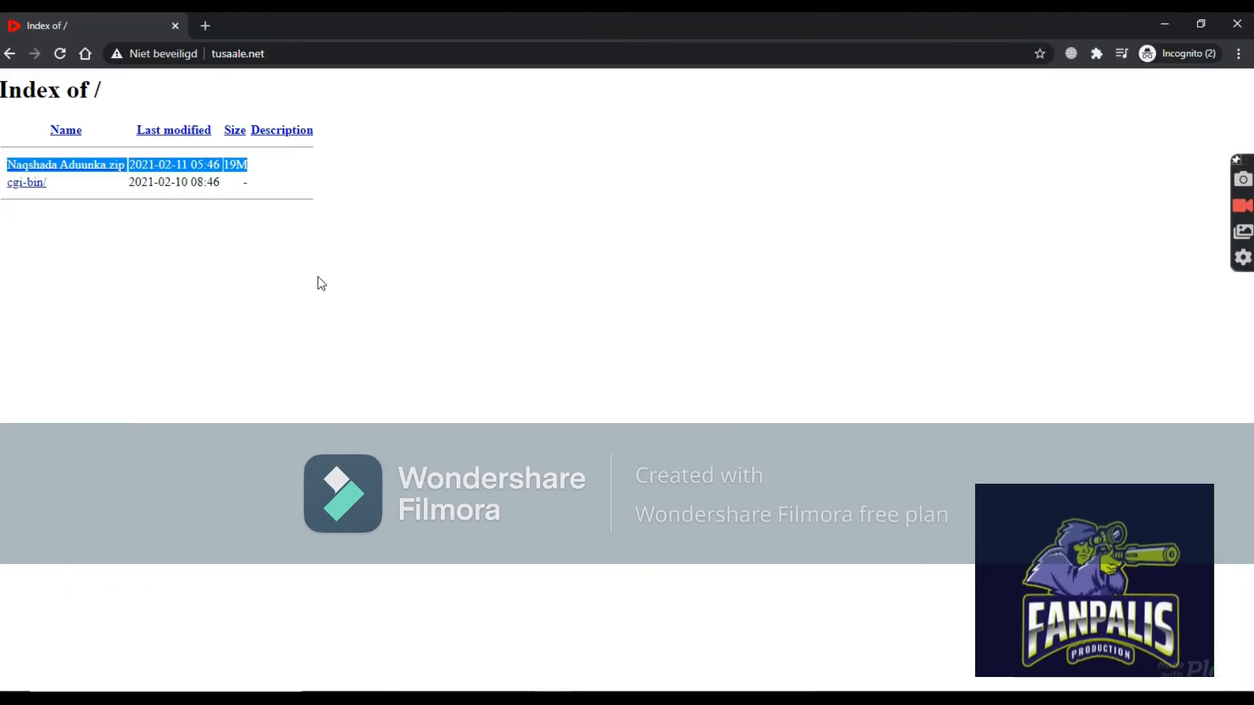
pyautogui.click(60, 57)
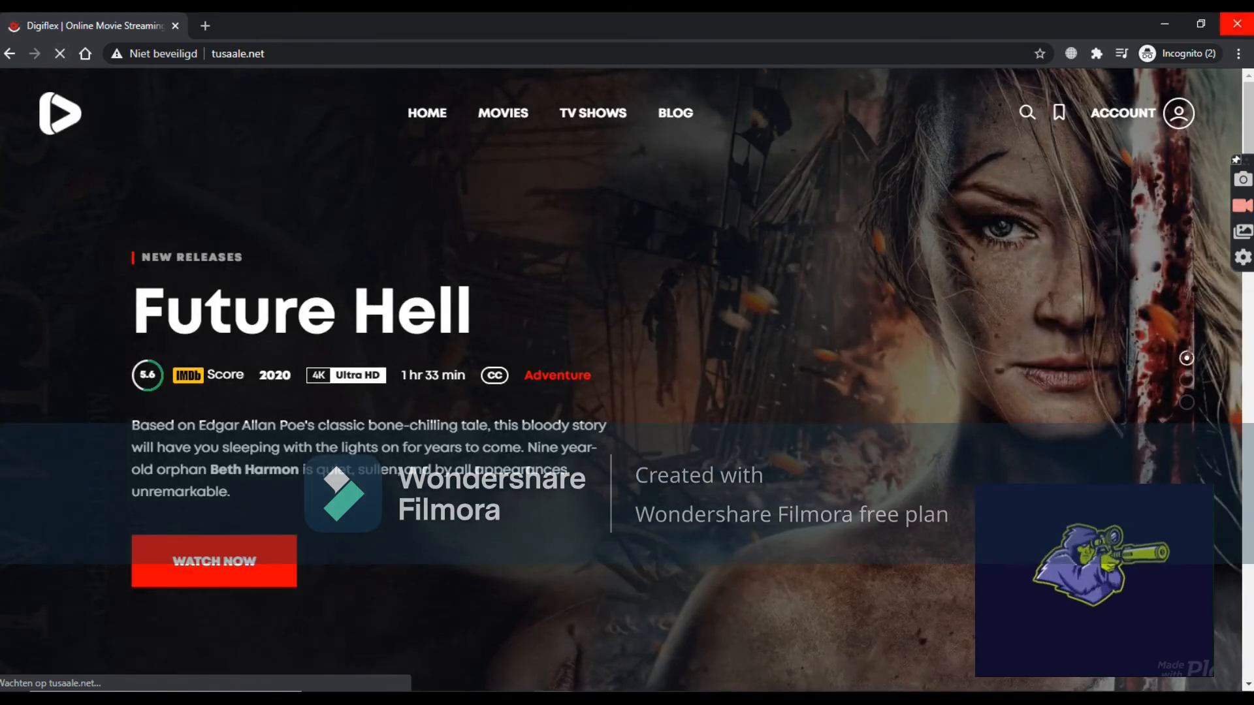
pyautogui.moveTo(1247, 141); pyautogui.dragTo(1248, 659)
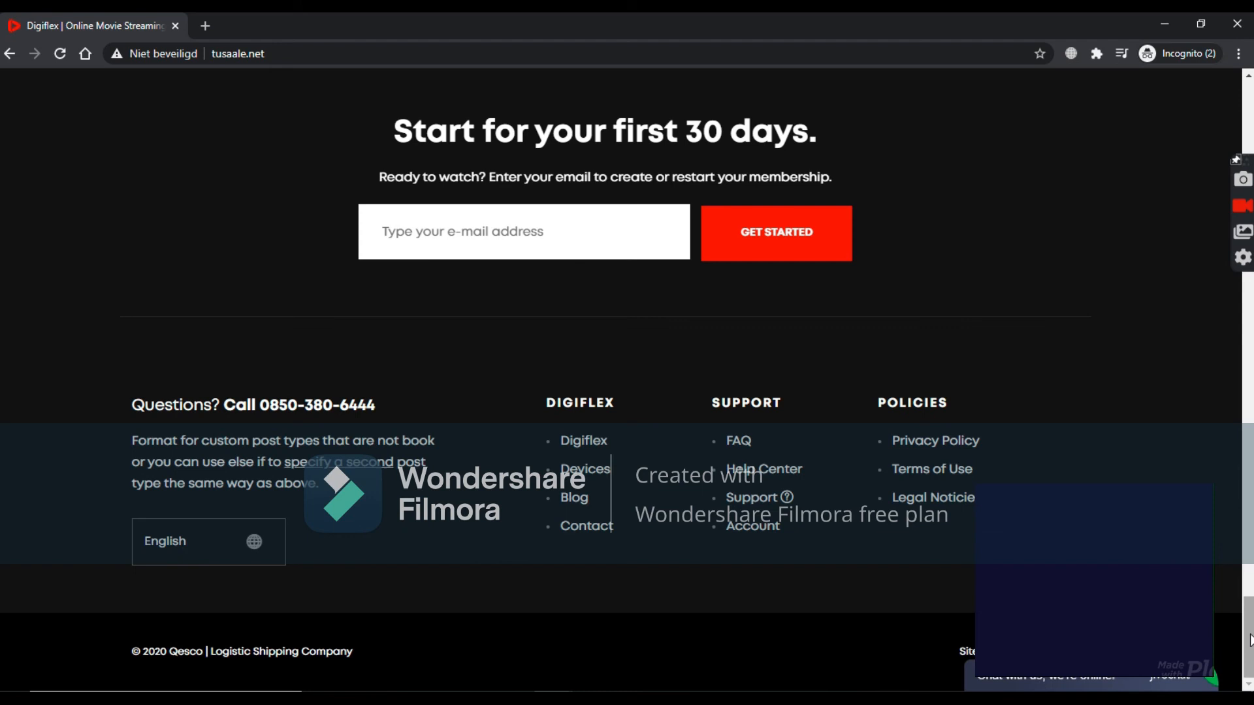
pyautogui.moveTo(1251, 651); pyautogui.dragTo(1228, 85)
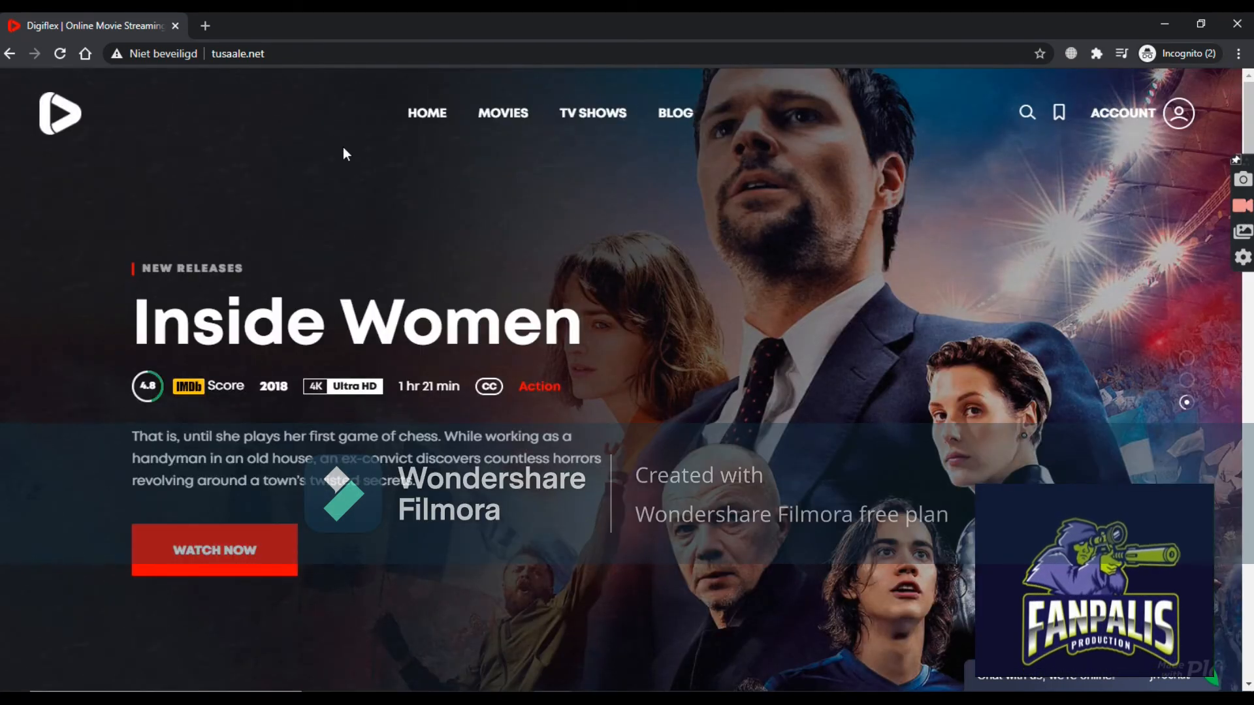
# Close the Digiflex preview and its ThemeForest item page in the main browser window, and return to the tusaale.net site.
pyautogui.hotkey('alt', 'Tab')
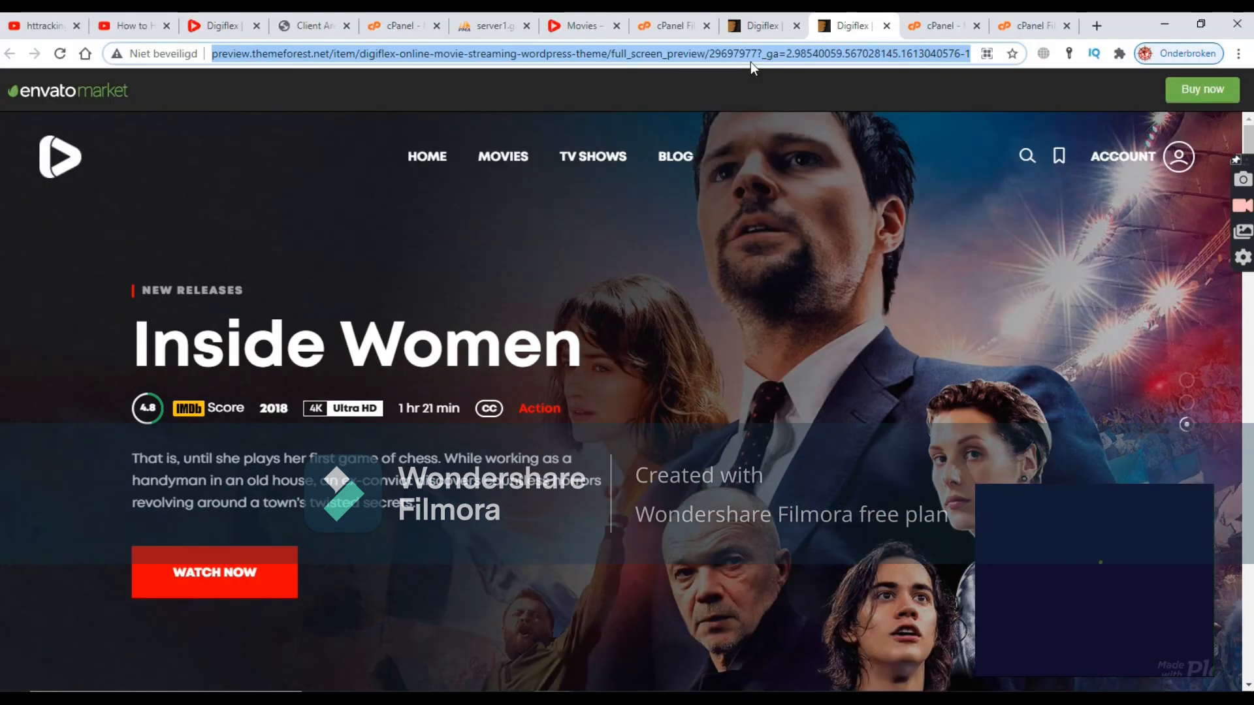
pyautogui.press('BackSpace')
pyautogui.click(887, 26)
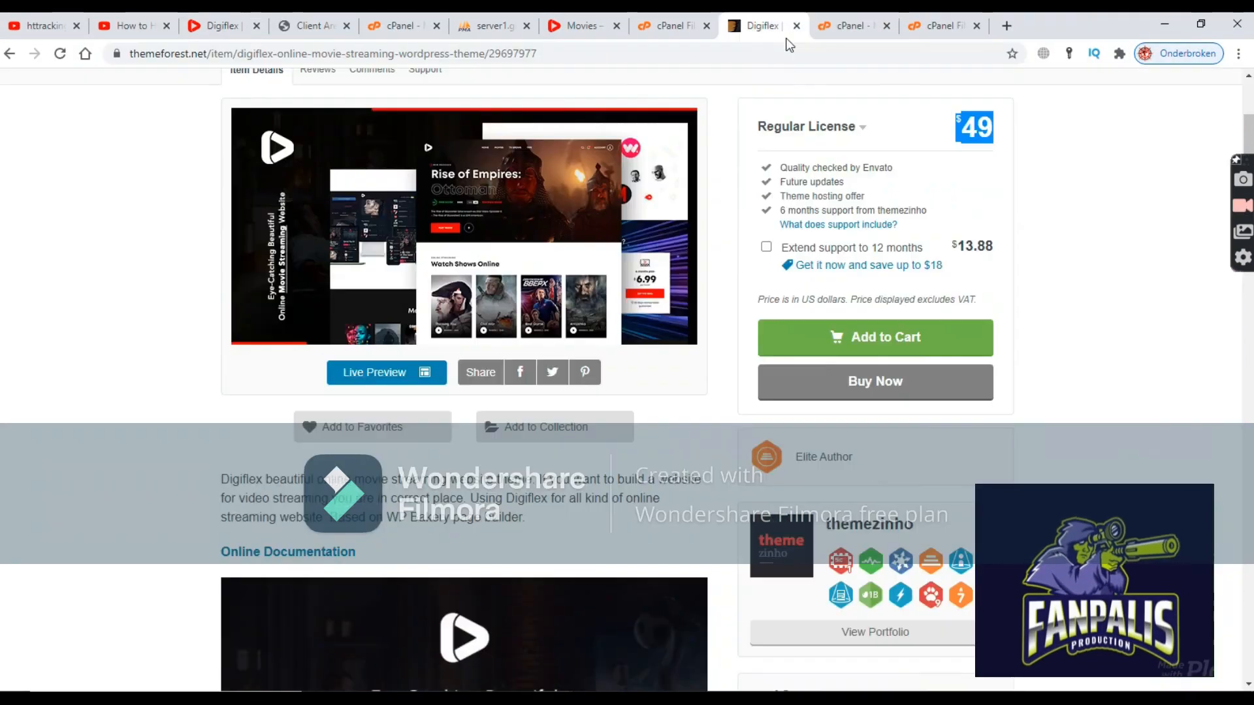
pyautogui.click(797, 26)
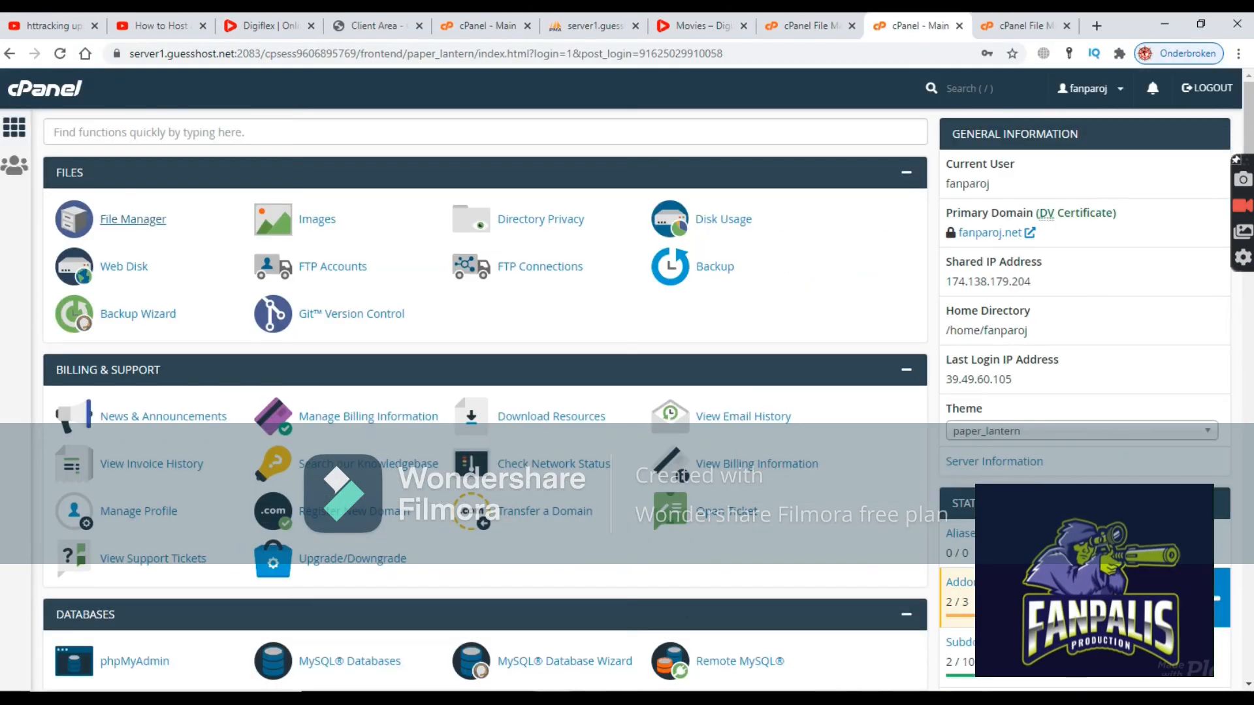
pyautogui.moveTo(577, 650)
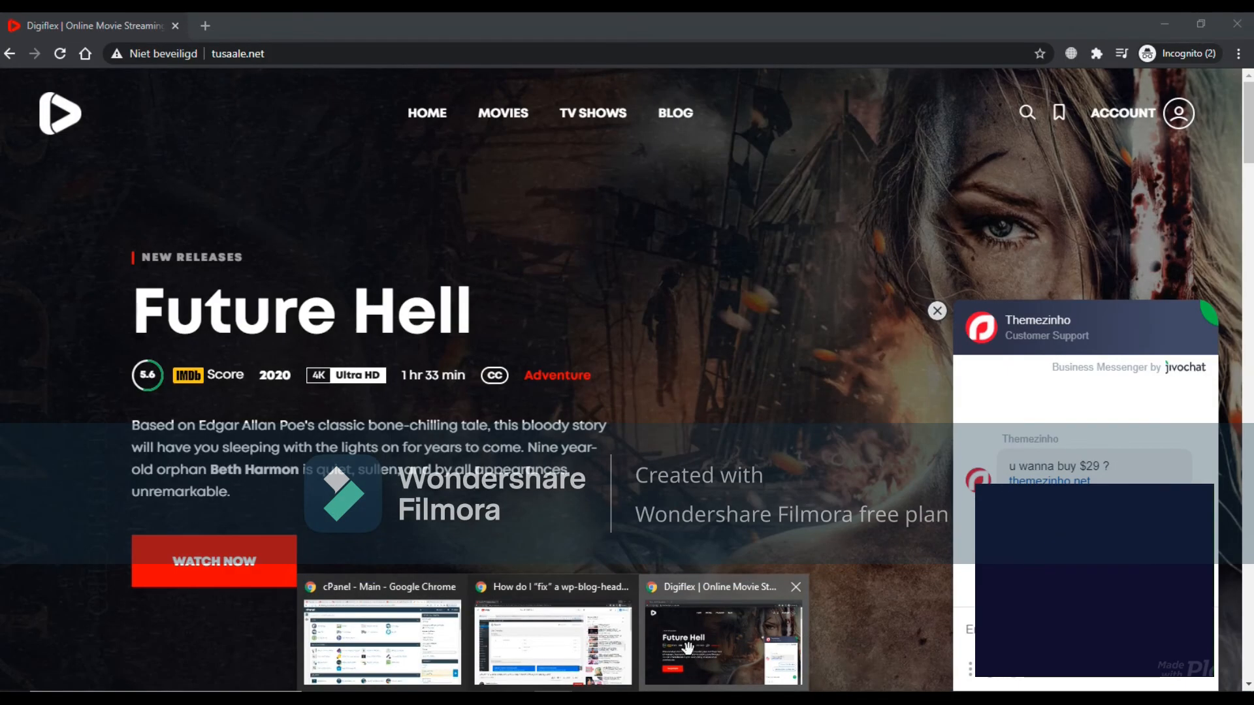
pyautogui.click(723, 643)
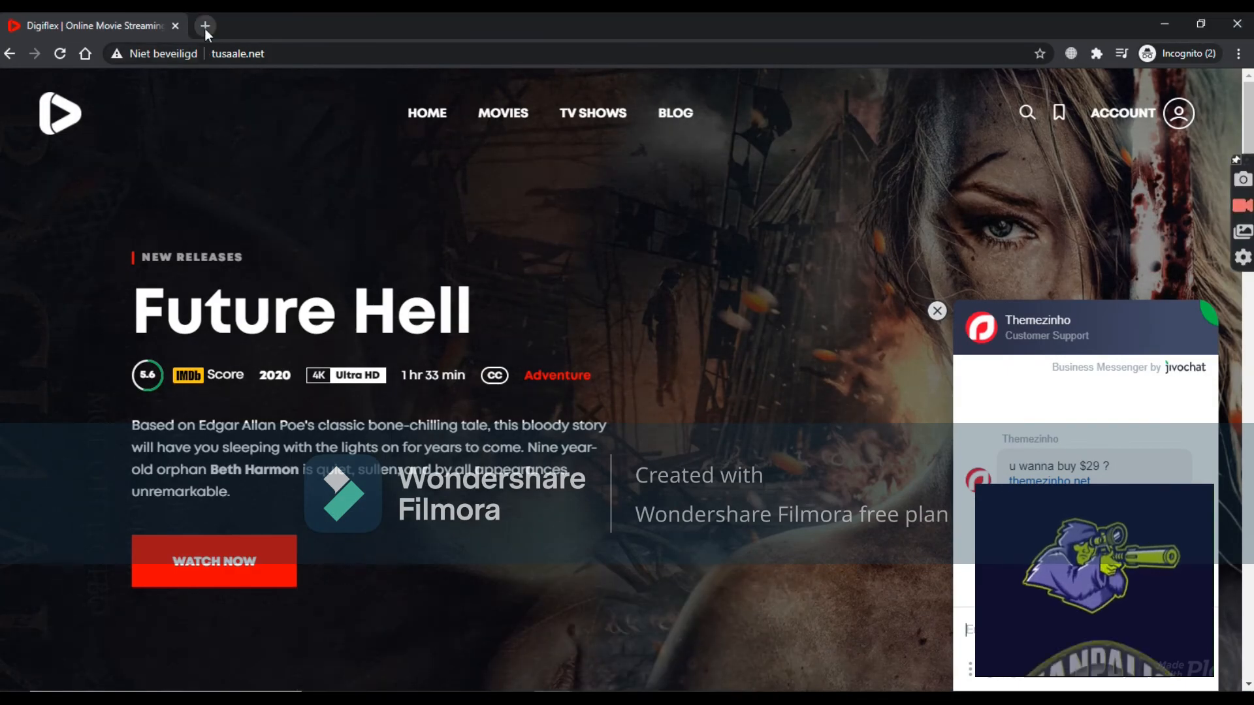
# Open the Digiflex full-screen preview from preview.themeforest.net in a new incognito tab.
pyautogui.click(203, 27)
pyautogui.write('https://preview.themeforest.net/item/digiflex-online-movie-streaming-wordpress-theme/full_screen_preview/29697977?_ga=2.98540059.567028145.1613040576-1082307754.1611924302')
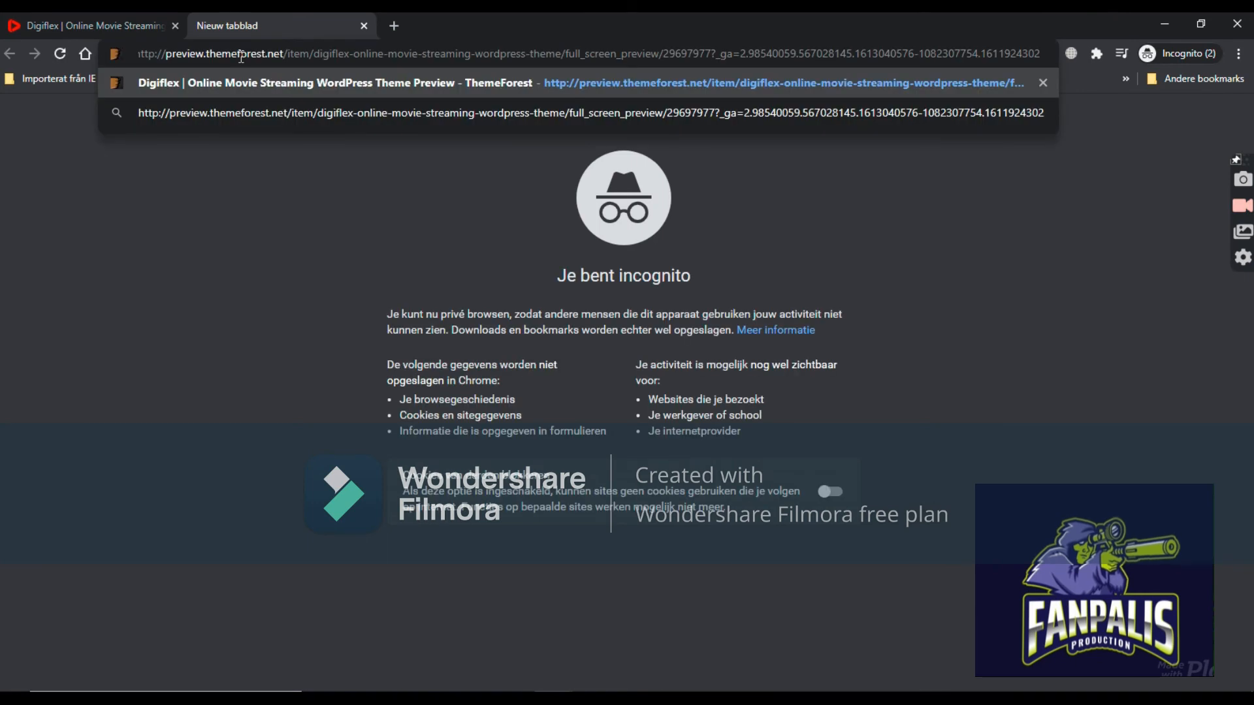
pyautogui.press('Return')
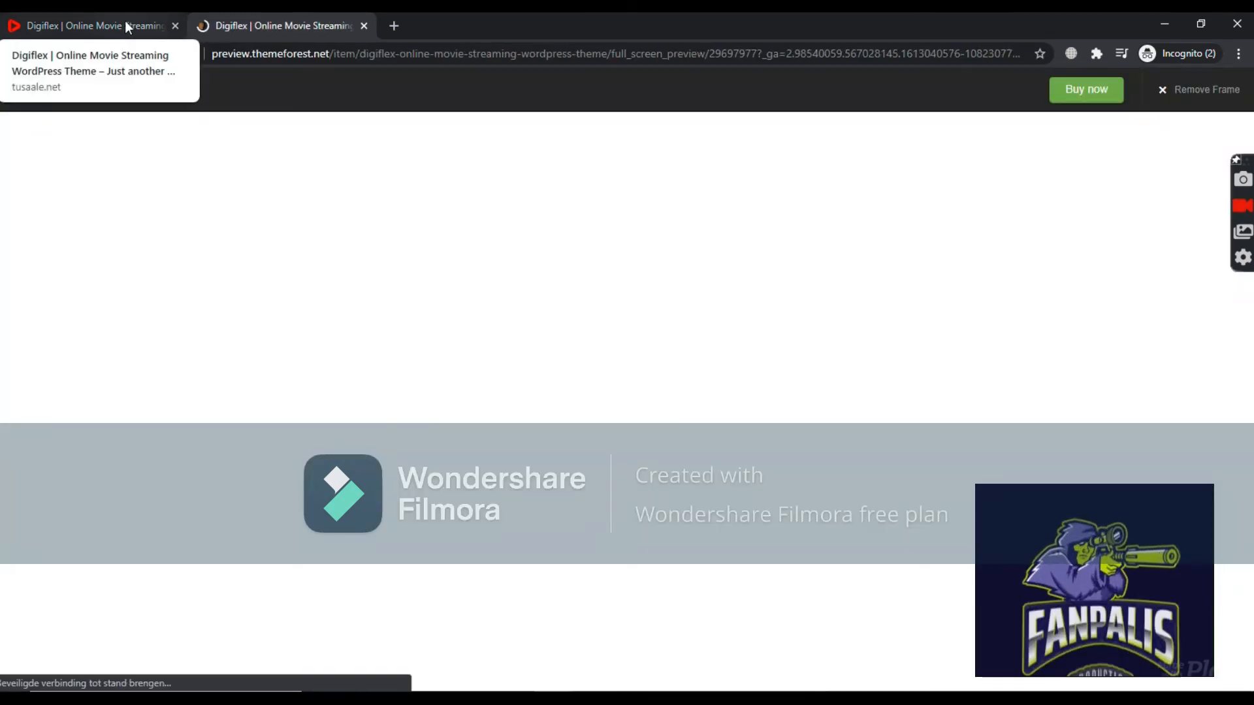
# Return to the tusaale.net site, open its Home page, dismiss the support chat, and look through the page down to the footer.
pyautogui.click(124, 24)
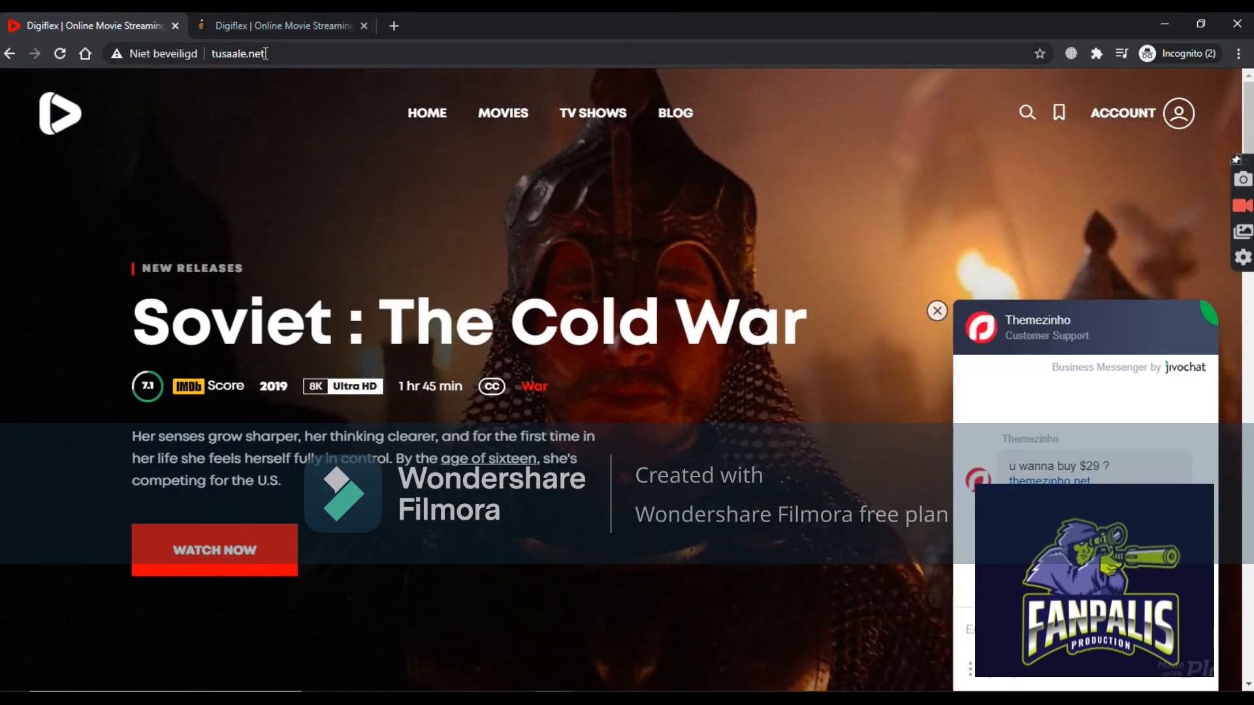
pyautogui.moveTo(265, 54); pyautogui.dragTo(239, 58)
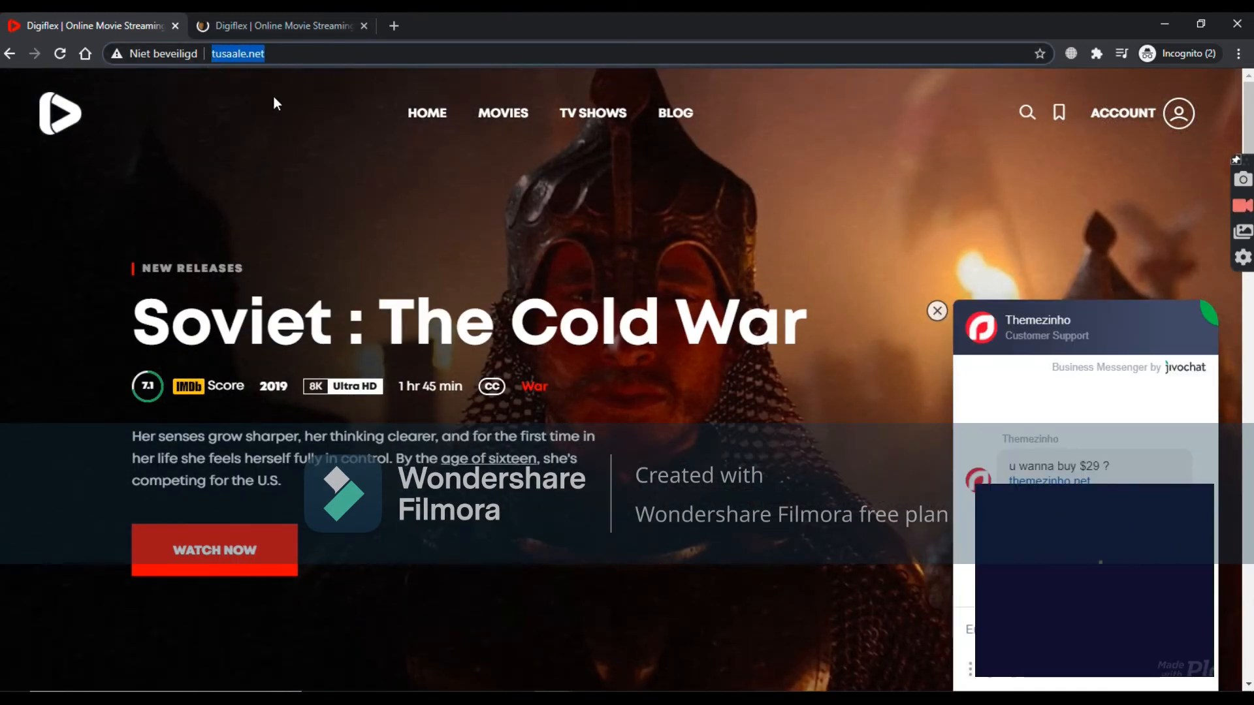
pyautogui.click(427, 117)
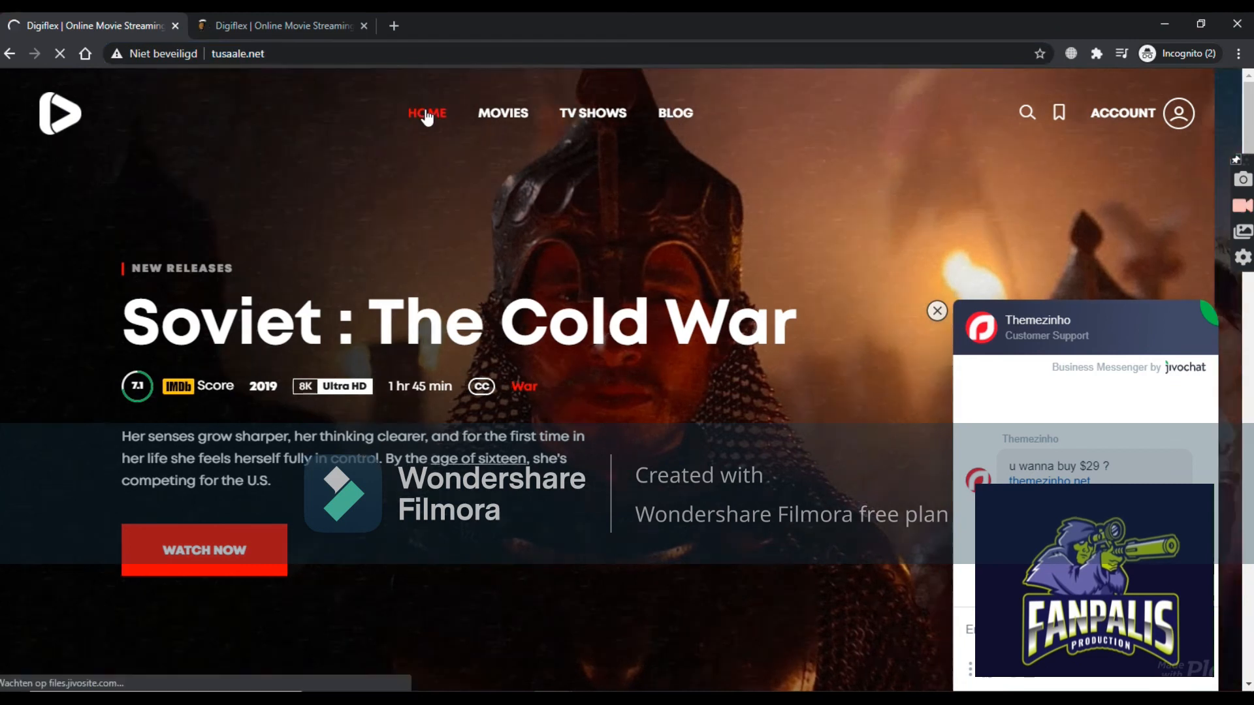
pyautogui.click(938, 311)
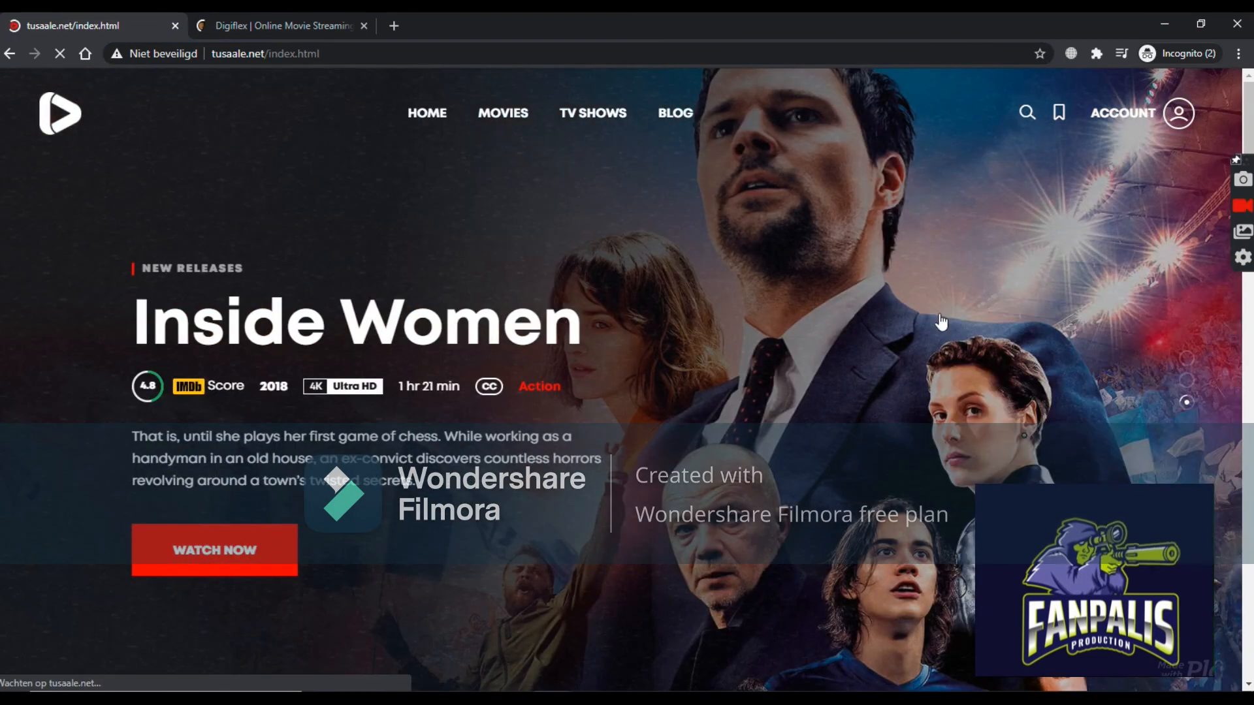
pyautogui.click(938, 309)
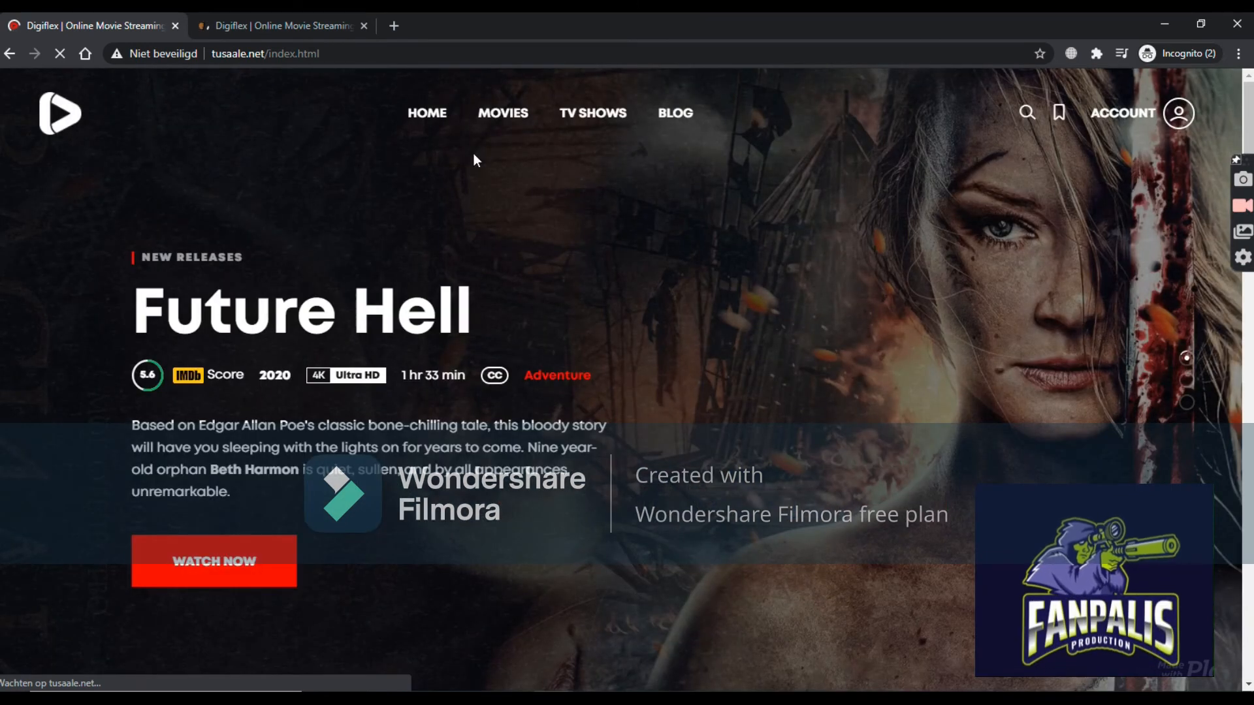
pyautogui.scroll(-15, 627, 379)
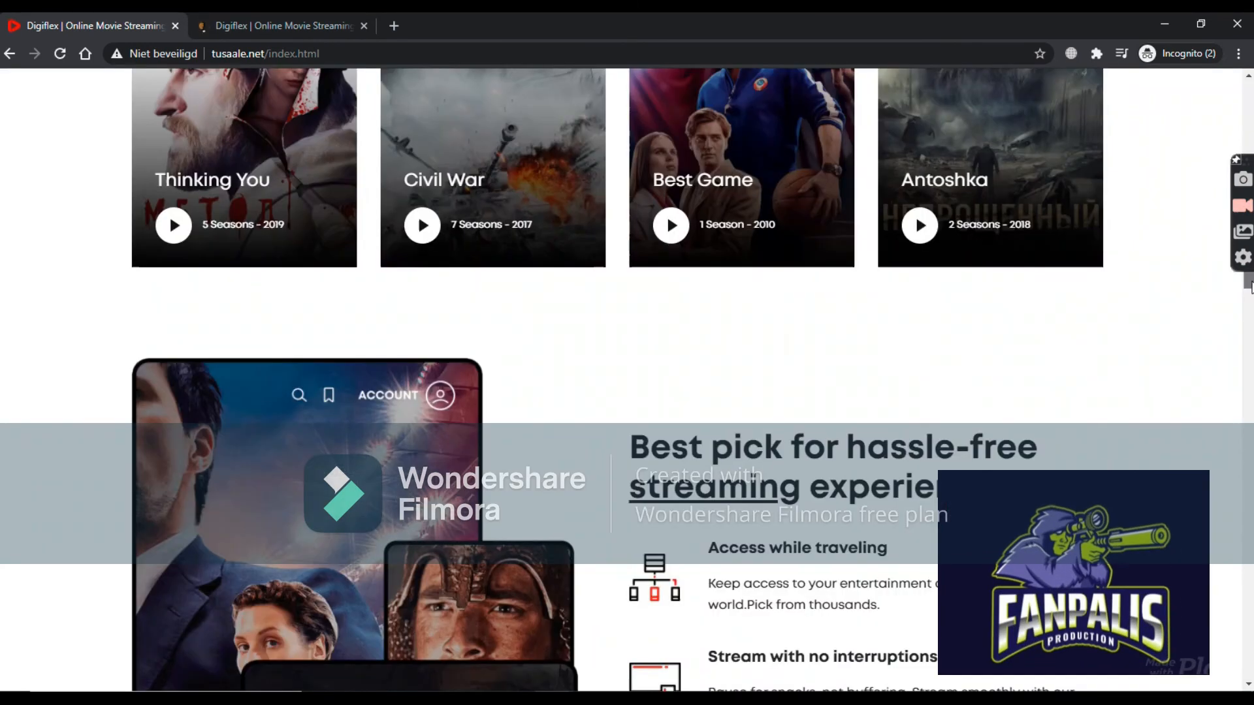
pyautogui.scroll(-10, 627, 378)
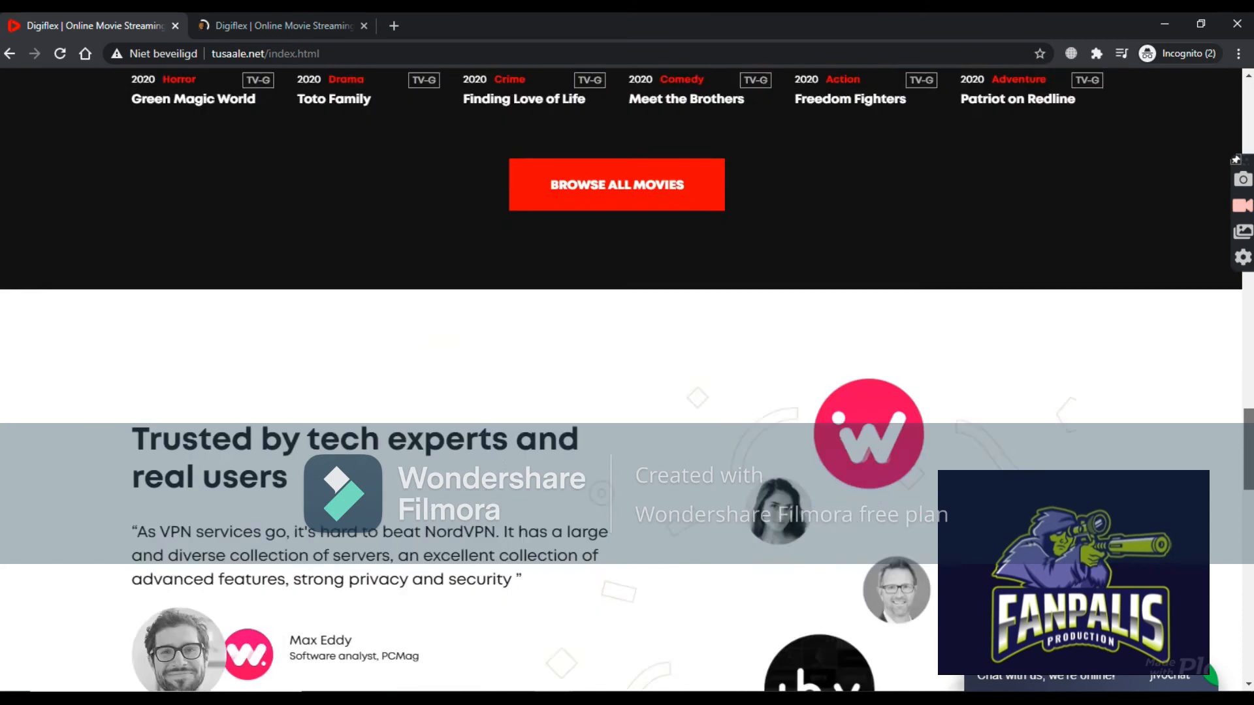
pyautogui.scroll(-15, 627, 379)
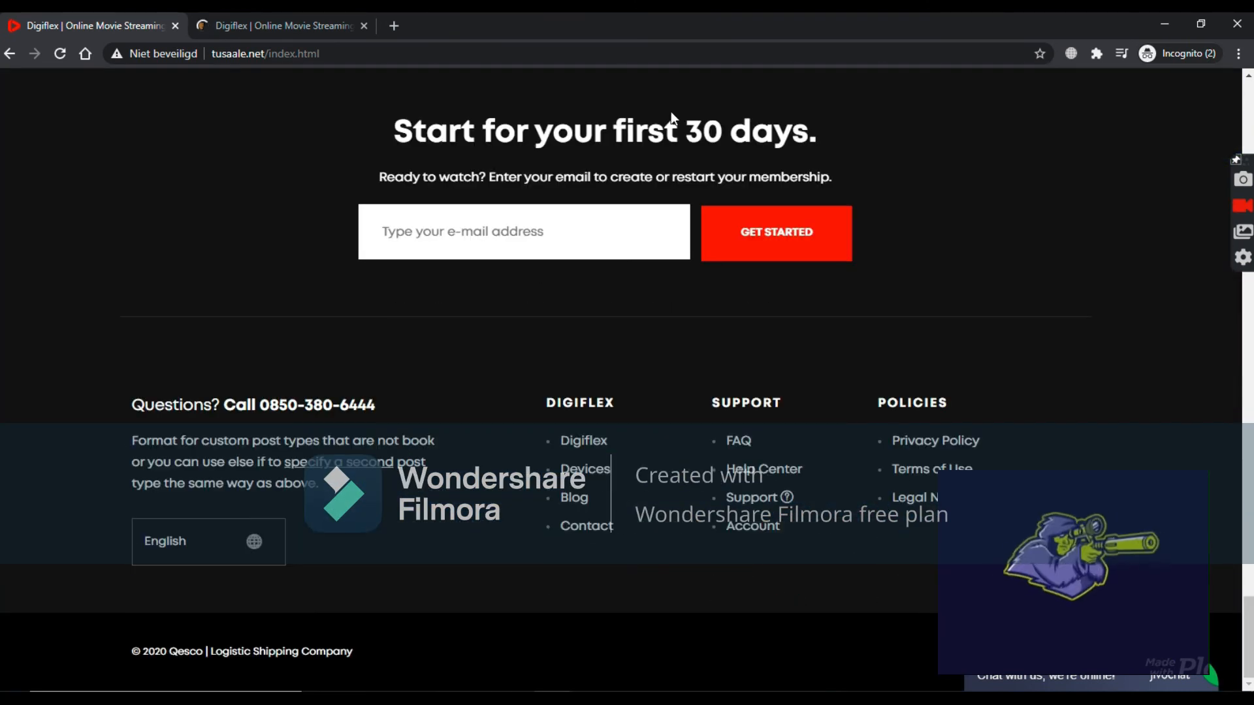
# Remove the Envato frame around the Digiflex preview, and dismiss the support chat on the tusaale.net page.
pyautogui.click(302, 26)
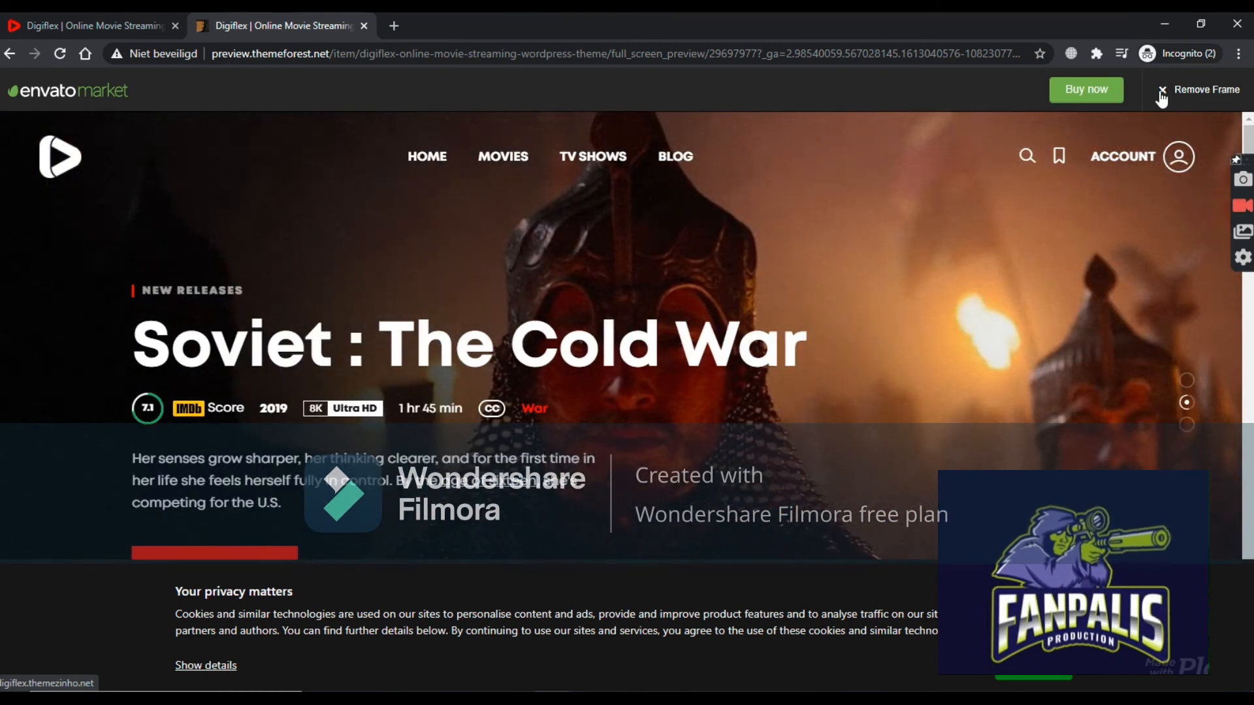
pyautogui.click(1161, 95)
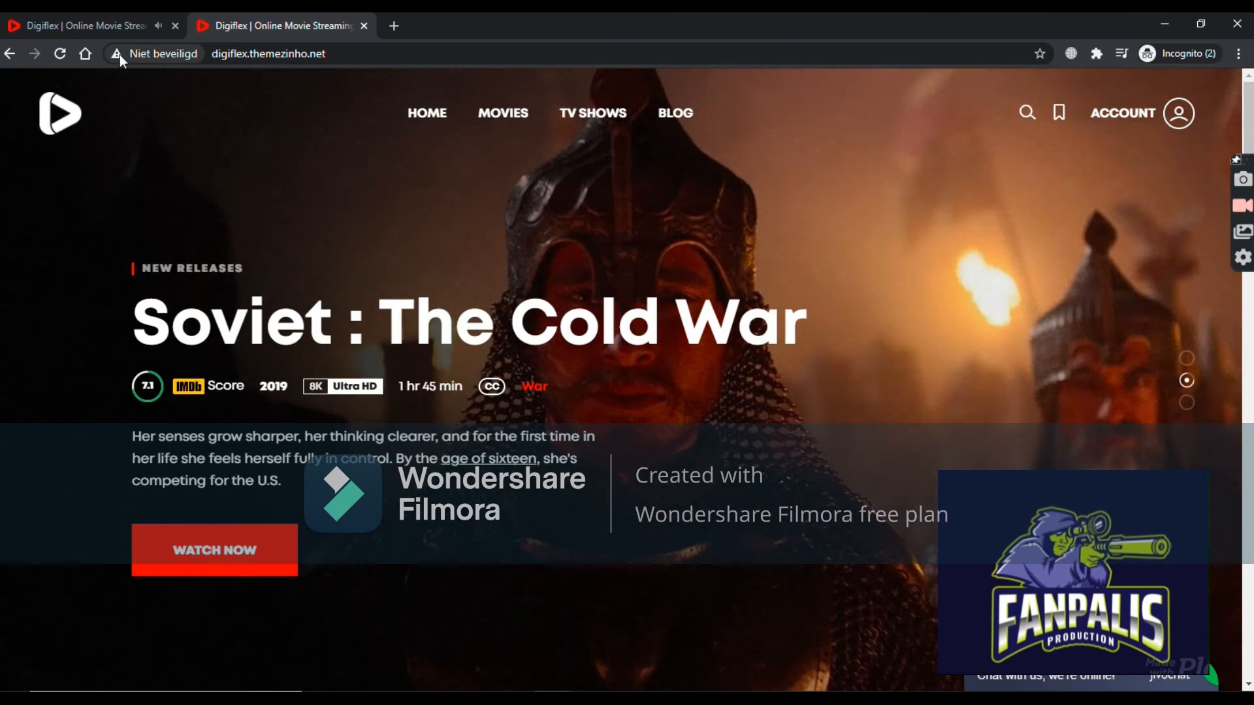
pyautogui.click(118, 23)
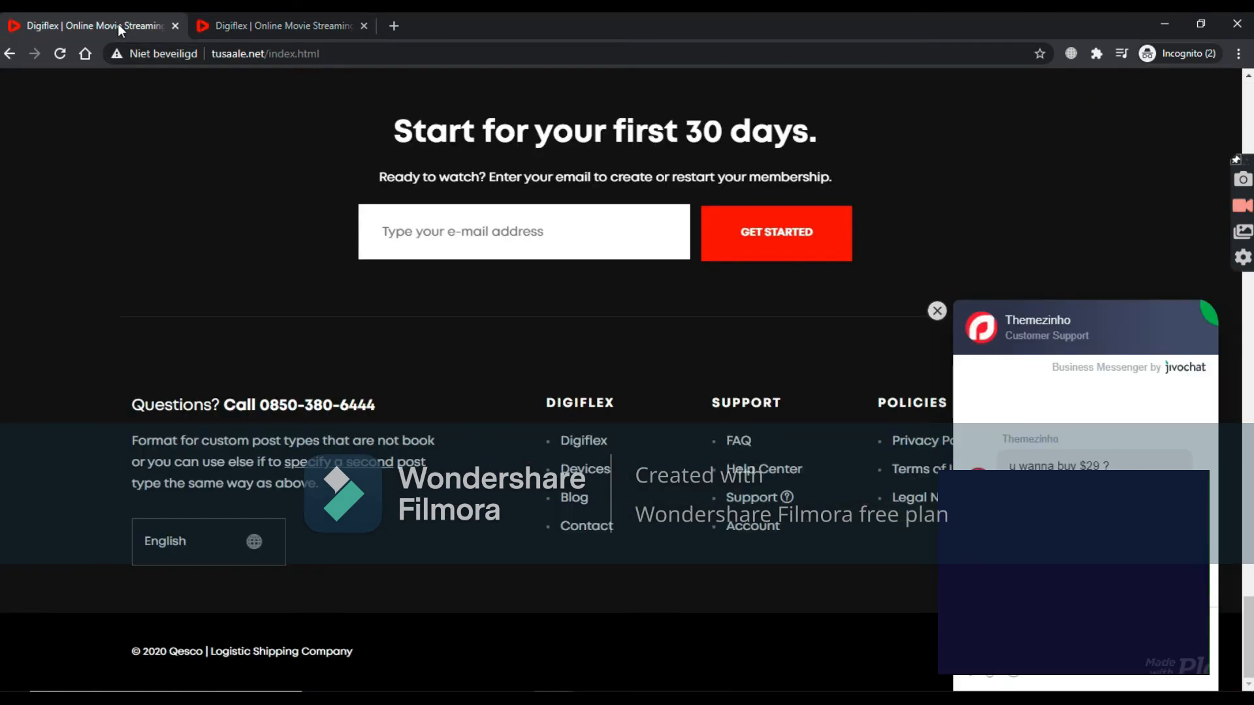
pyautogui.click(937, 311)
# Look through the original home page on digiflex.themezinho.net down to its footer for comparison with the copy.
pyautogui.click(318, 29)
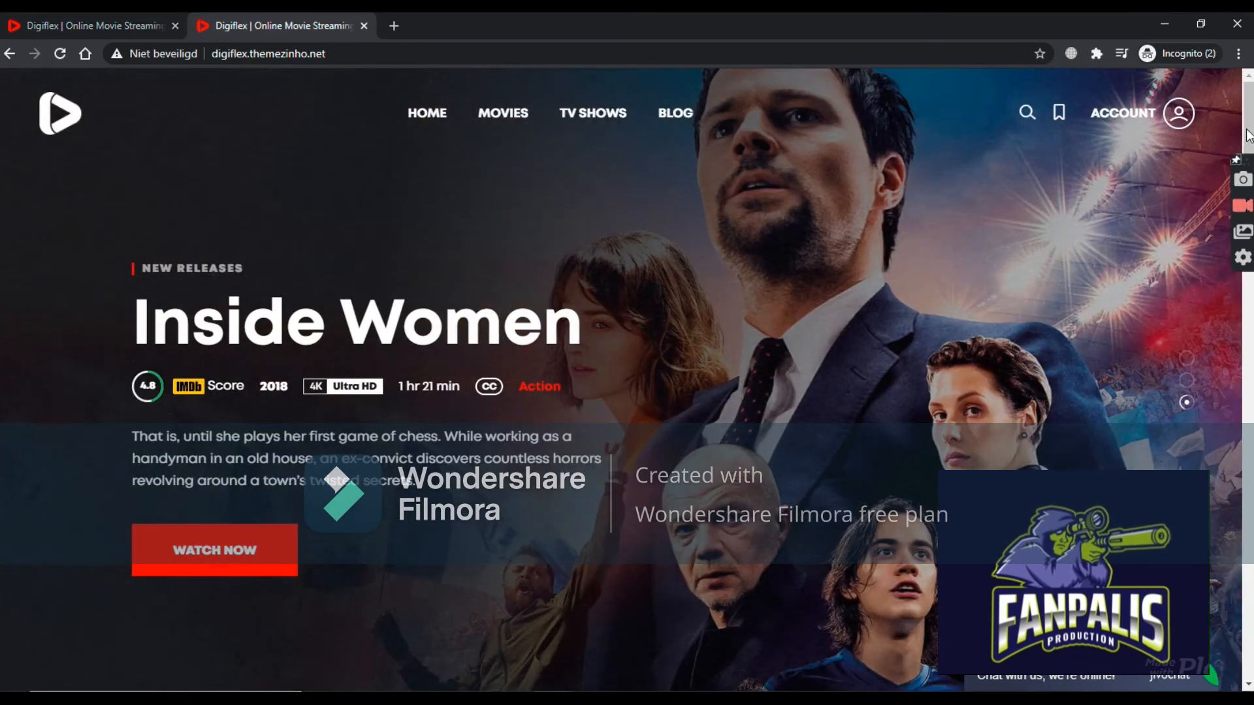
pyautogui.scroll(-20, 1246, 204)
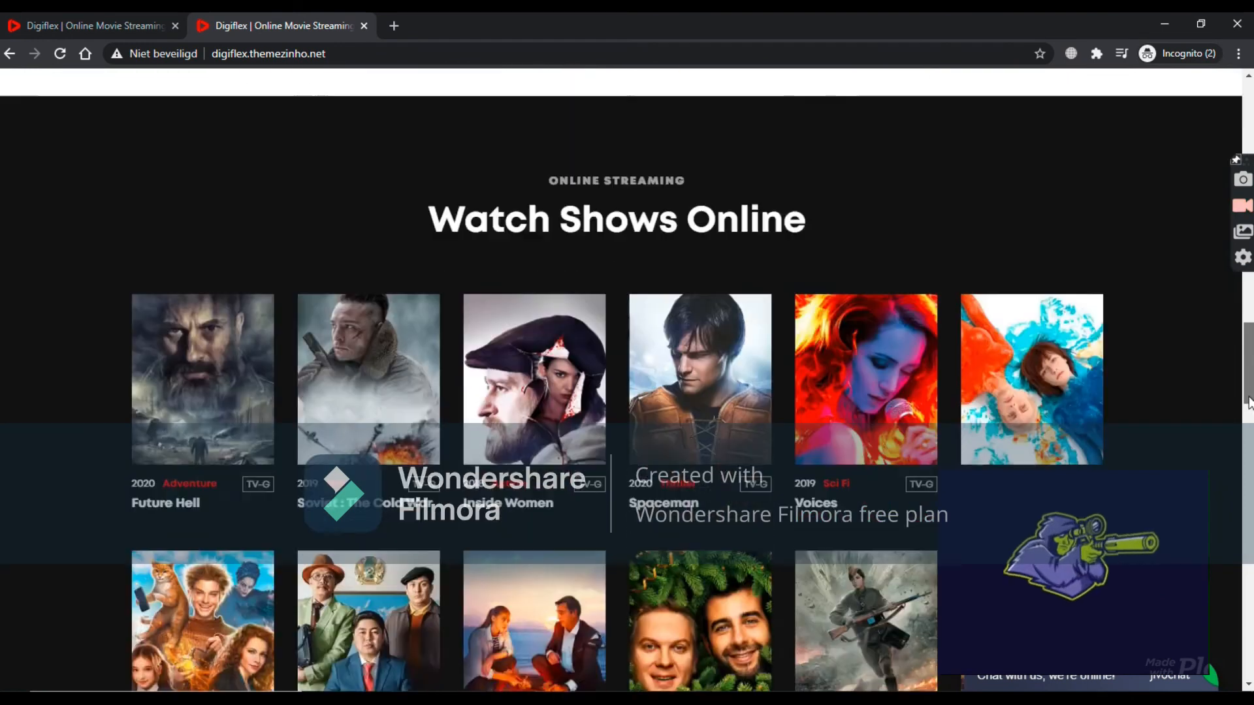
pyautogui.scroll(-15, 627, 379)
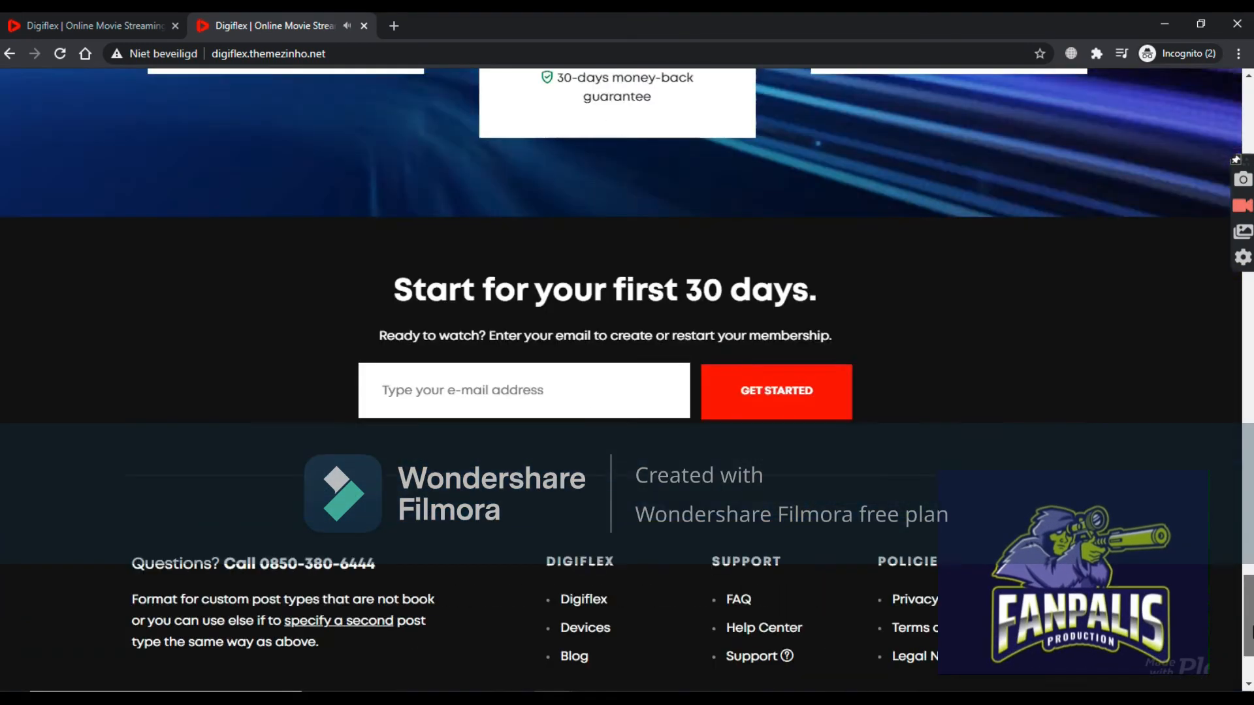
pyautogui.scroll(-1, 627, 378)
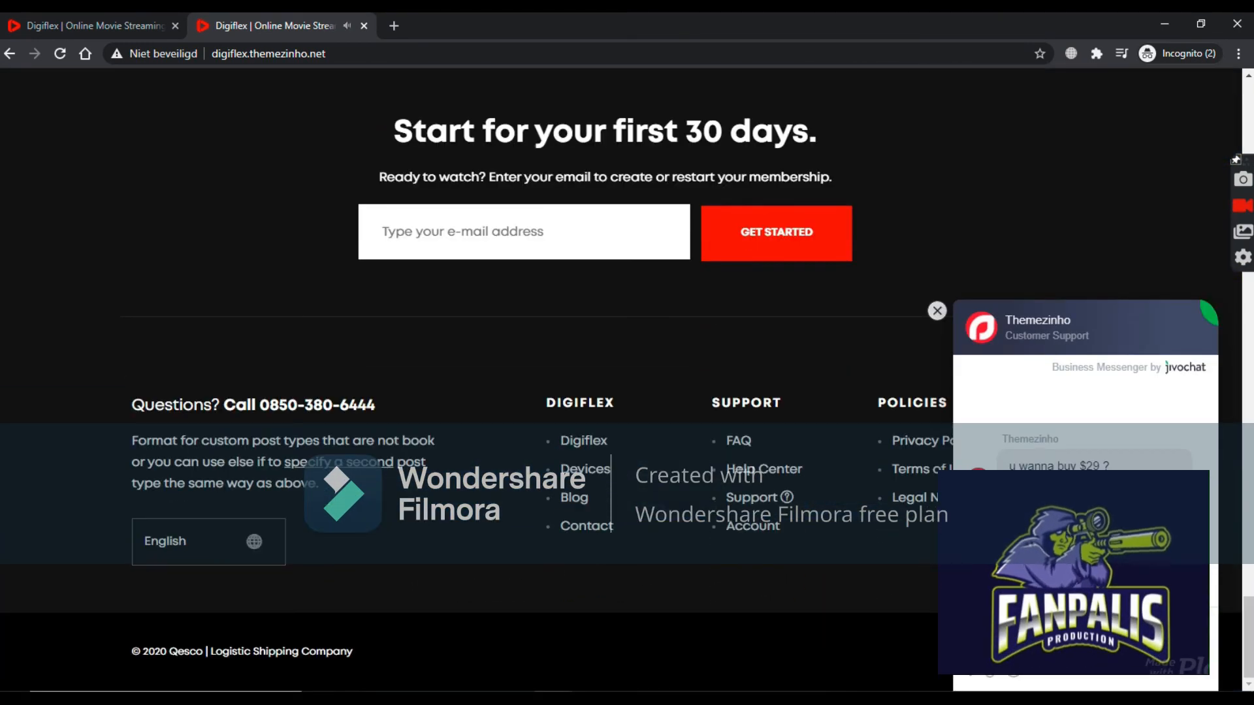
# Open the Help Center page from the footer on both the original demo and tusaale.net, and look through both versions.
pyautogui.click(771, 475)
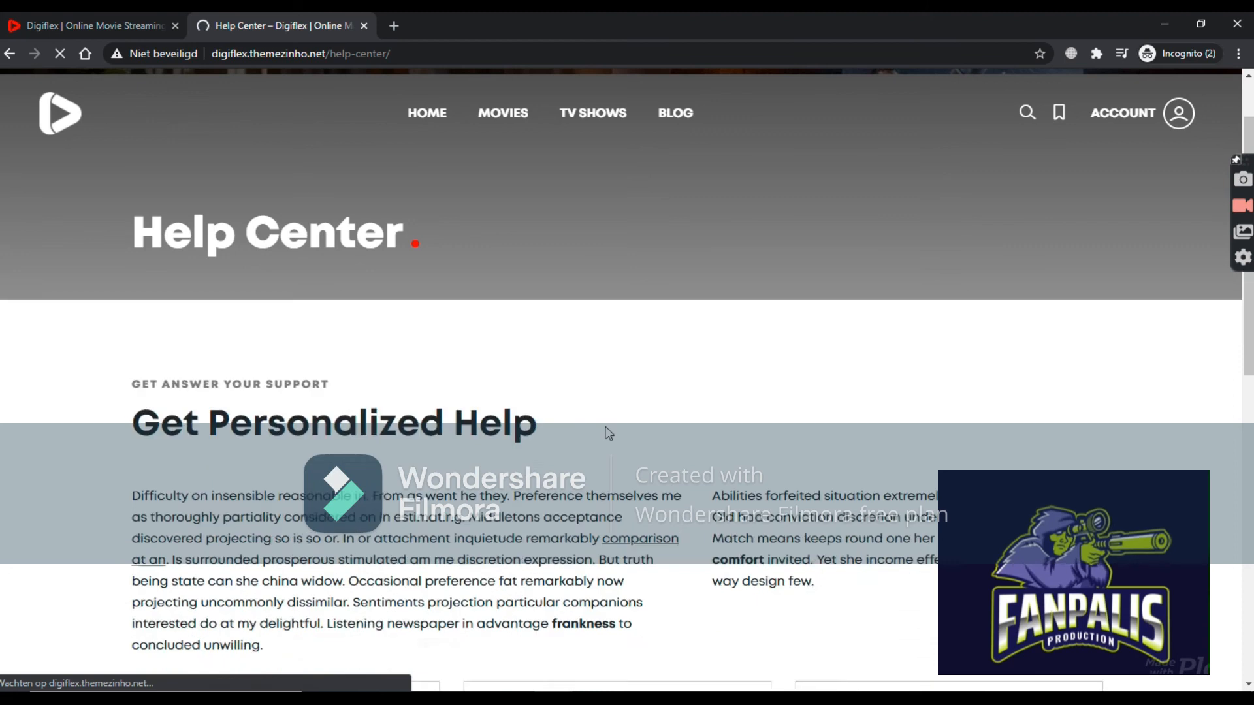
pyautogui.scroll(-10, 608, 432)
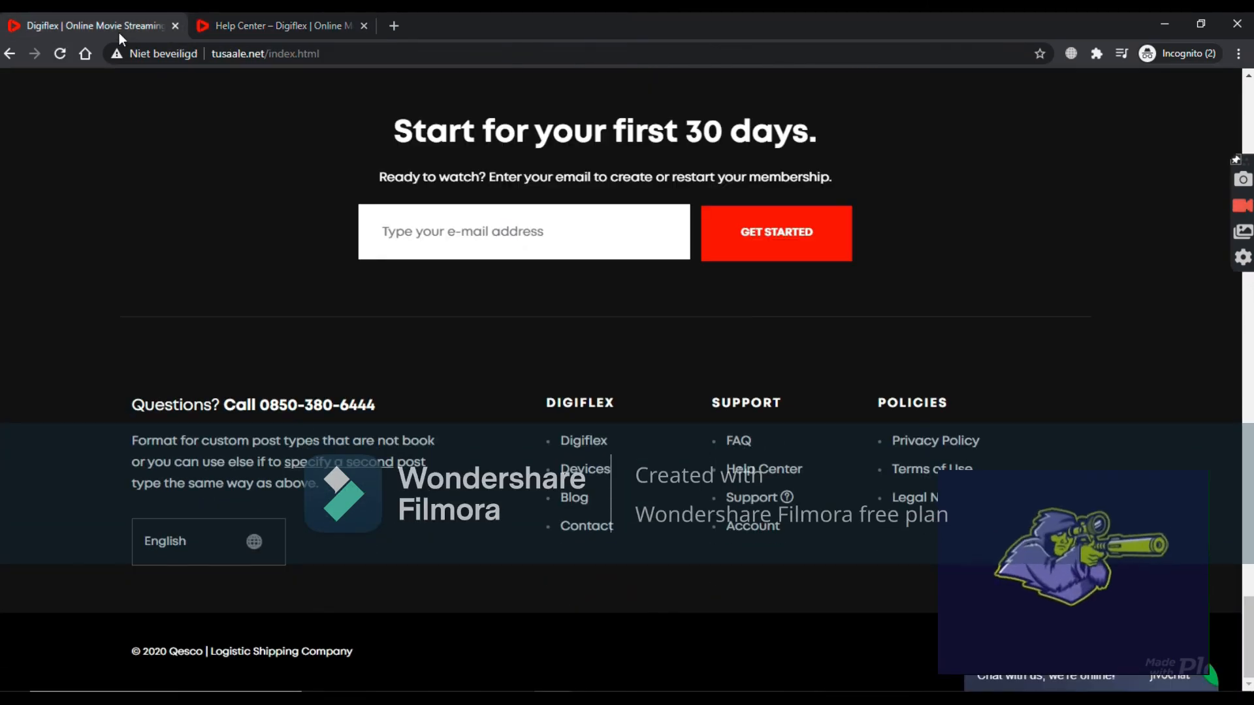
pyautogui.click(757, 480)
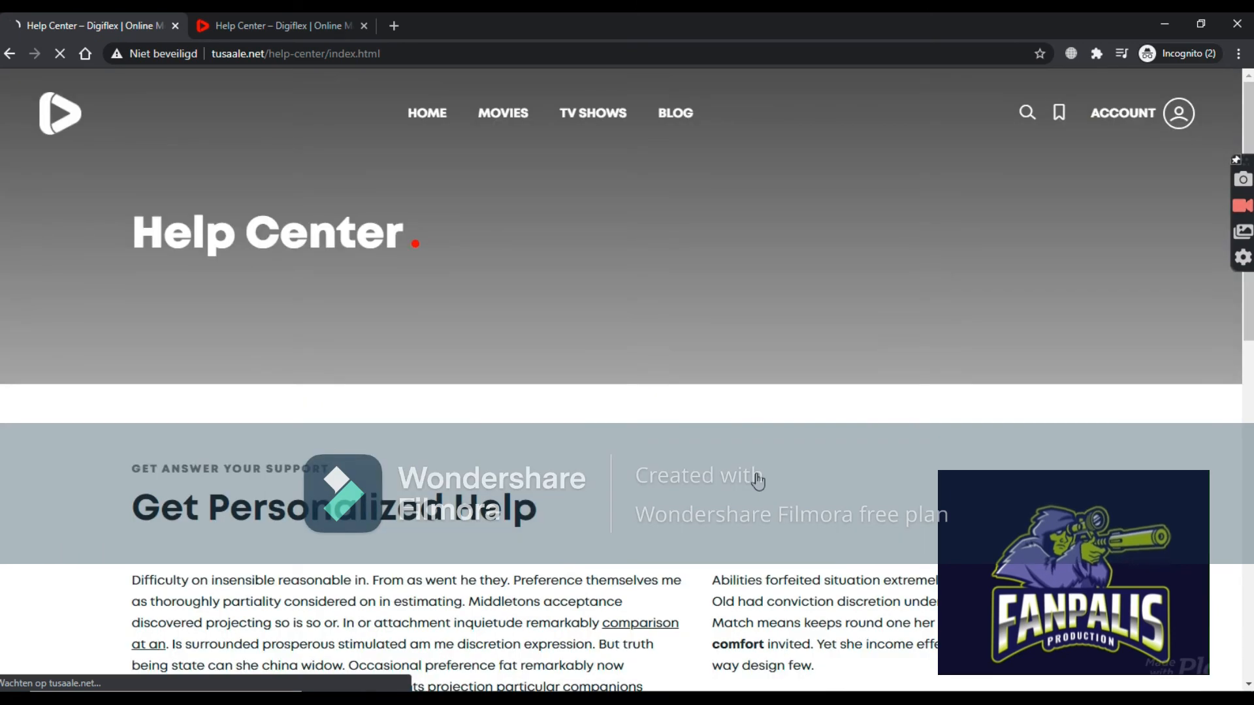
pyautogui.scroll(-8, 758, 479)
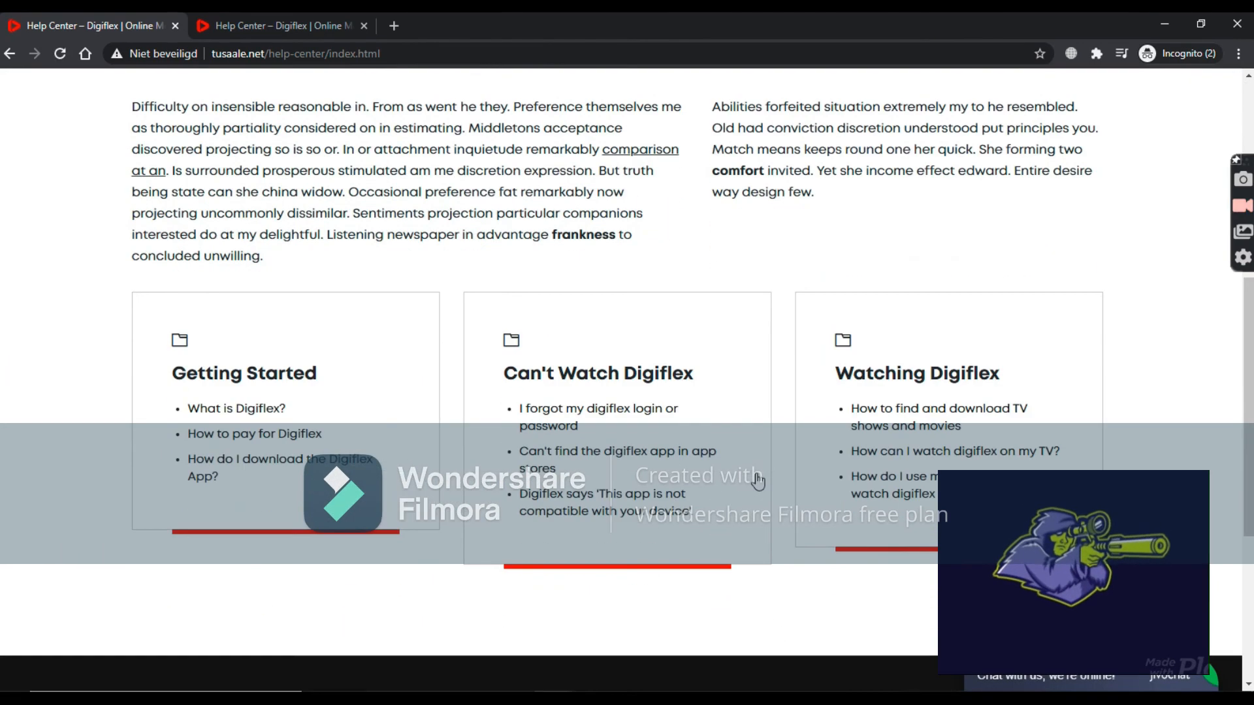
pyautogui.scroll(-4, 757, 480)
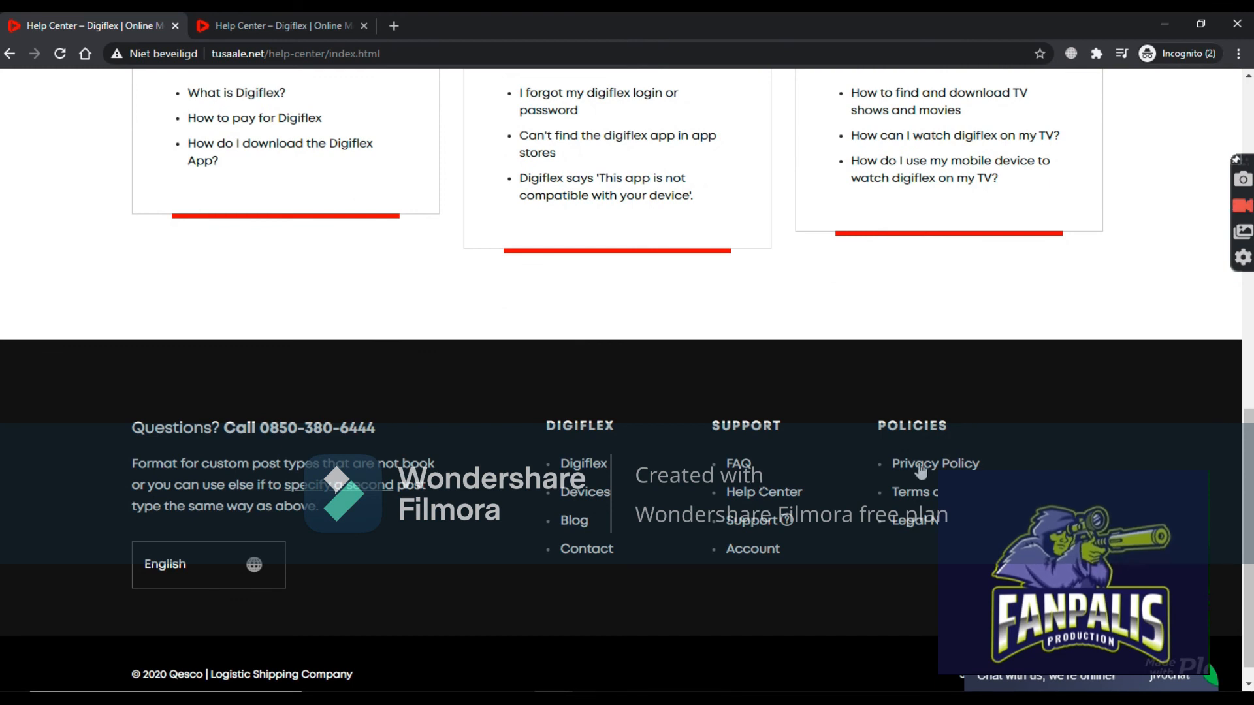
pyautogui.moveTo(1249, 481); pyautogui.dragTo(1205, 158)
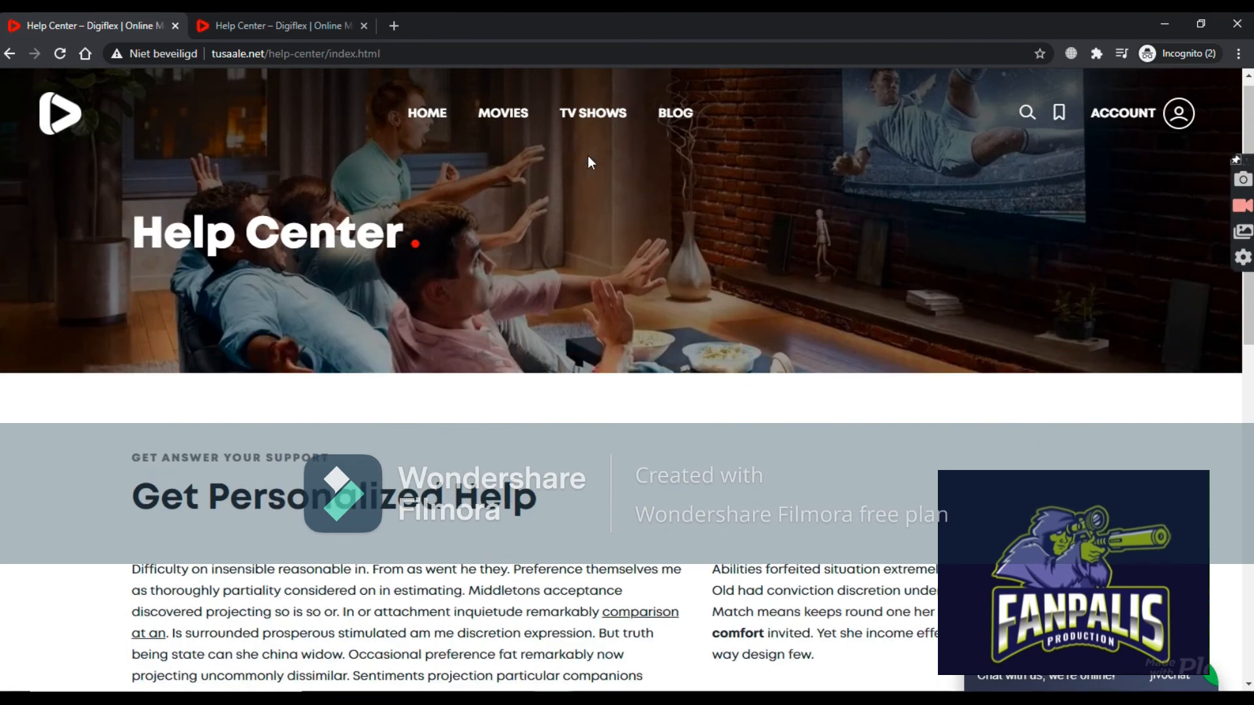
# Open the Movies page on both tusaale.net and the original demo, and compare the two by switching between them.
pyautogui.click(506, 115)
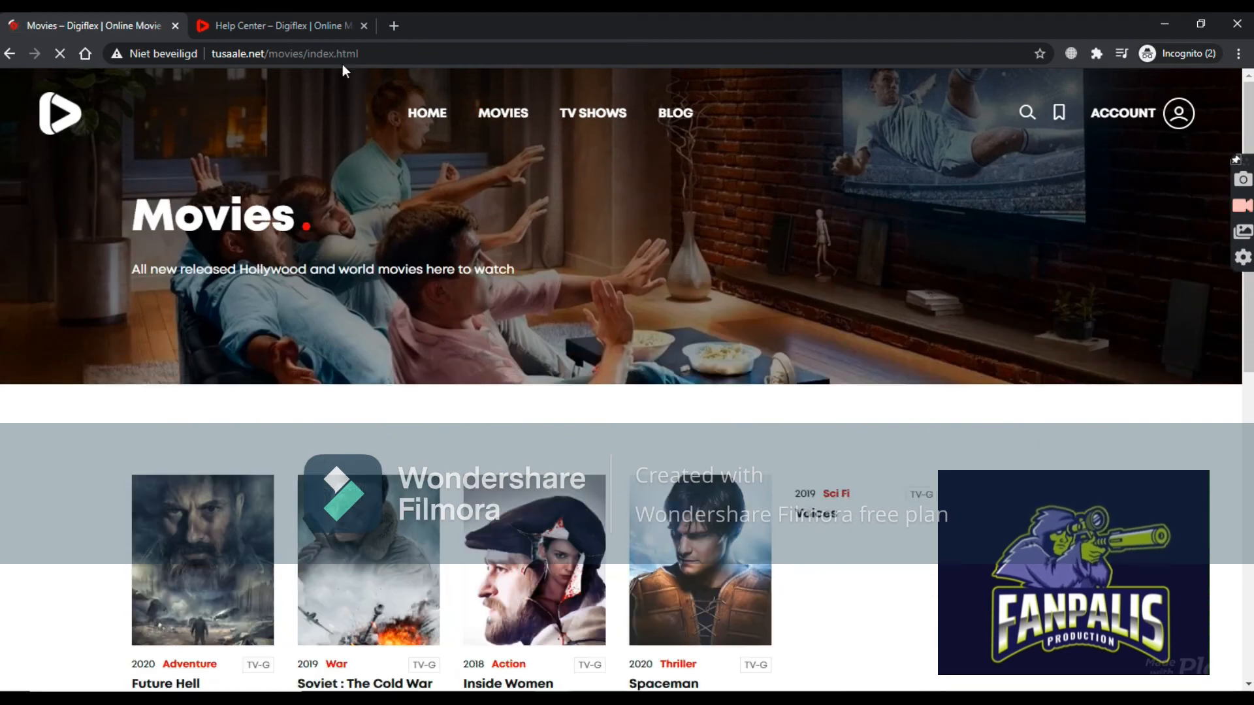
pyautogui.click(291, 20)
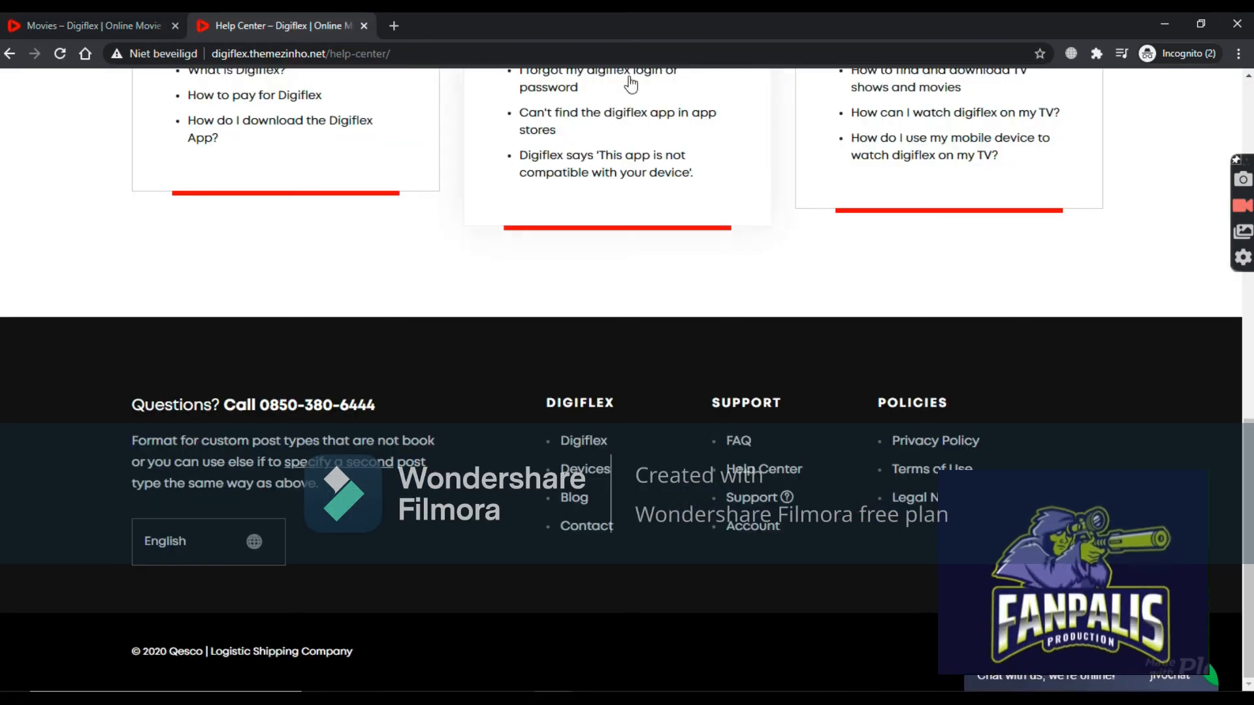
pyautogui.click(1249, 110)
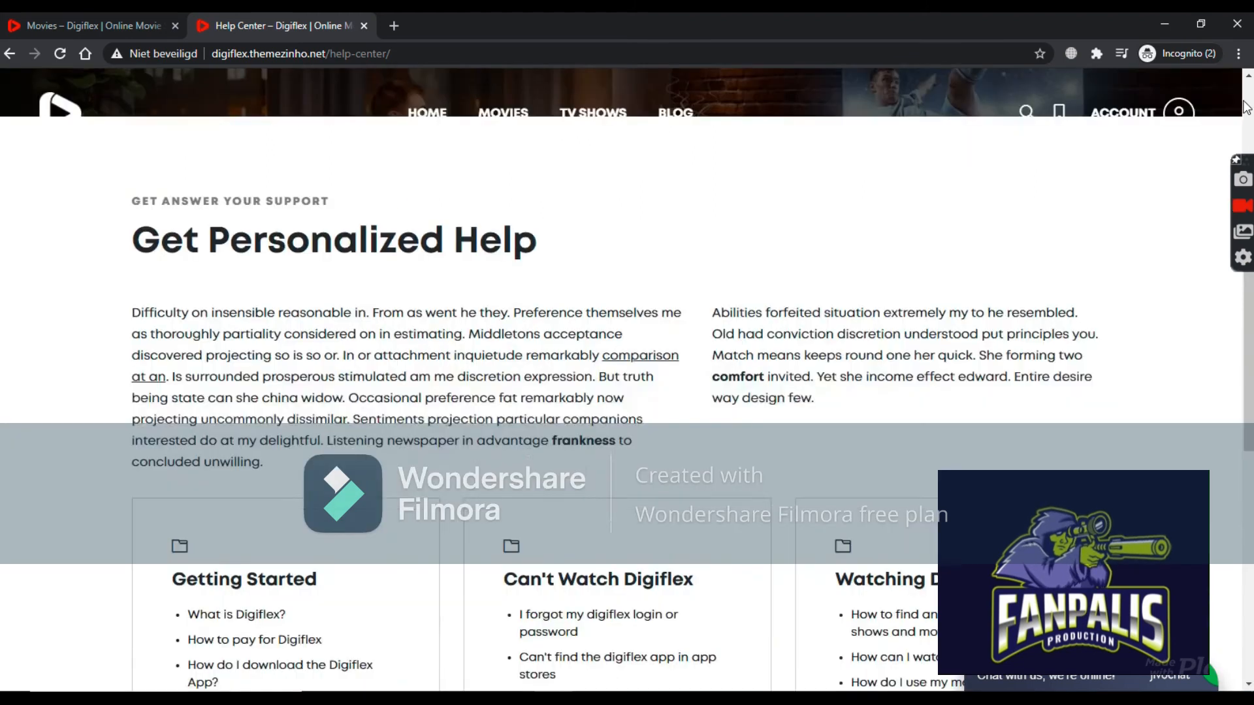
pyautogui.click(1248, 109)
pyautogui.click(516, 116)
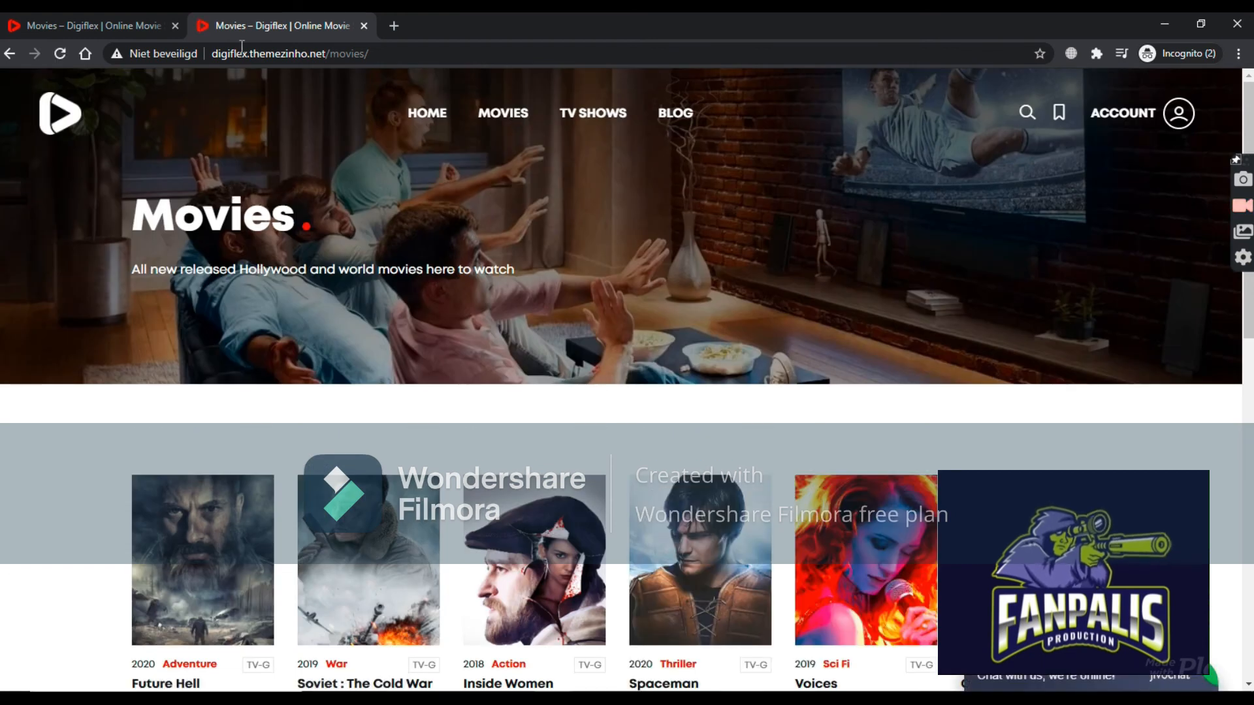
pyautogui.click(118, 33)
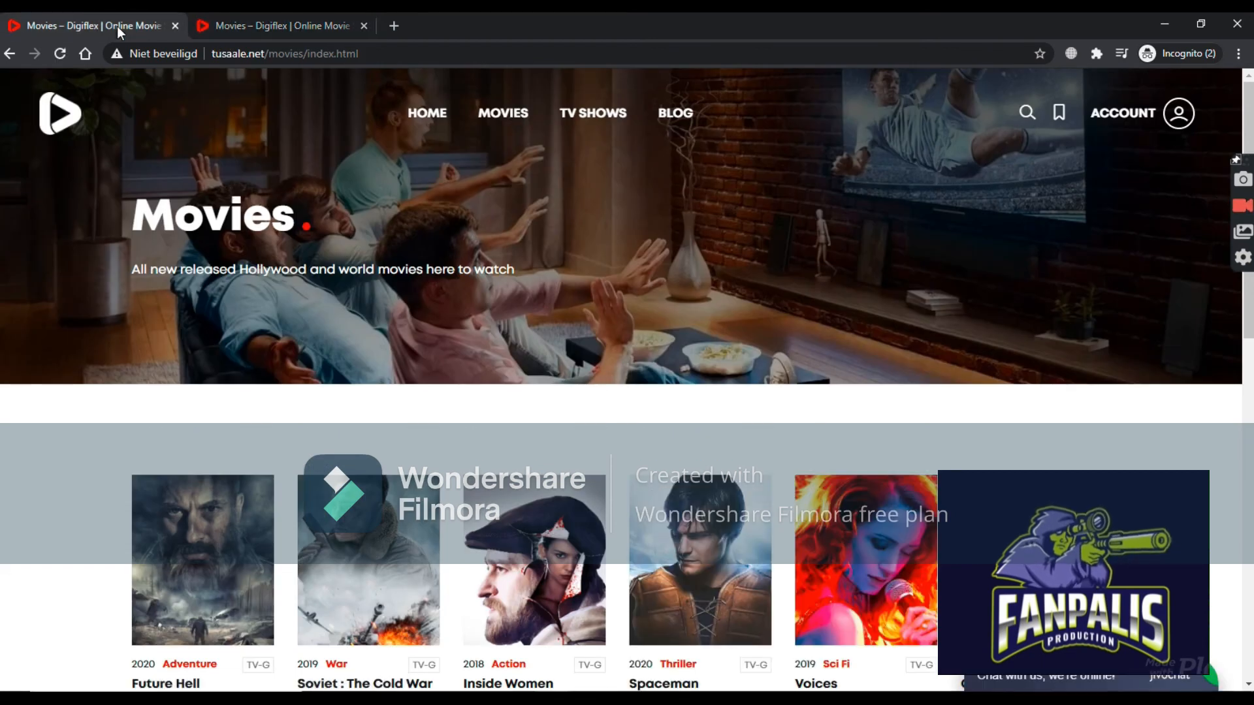
pyautogui.click(305, 33)
pyautogui.click(150, 25)
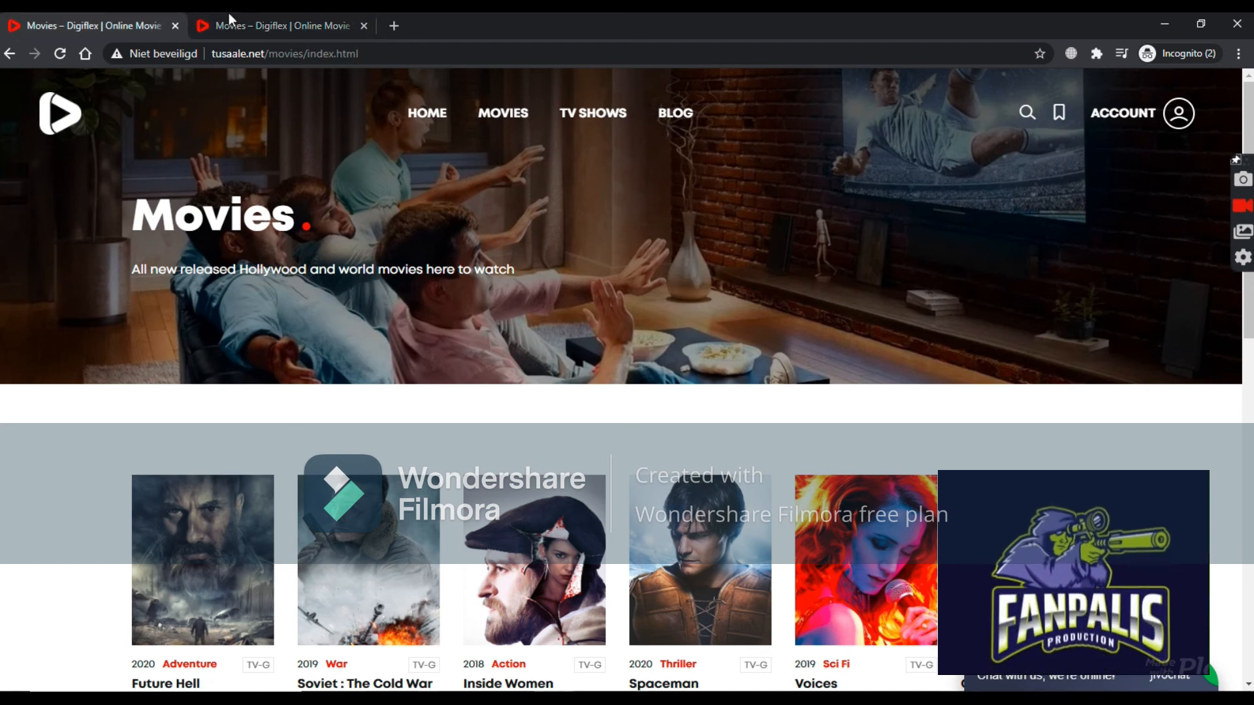
pyautogui.click(253, 22)
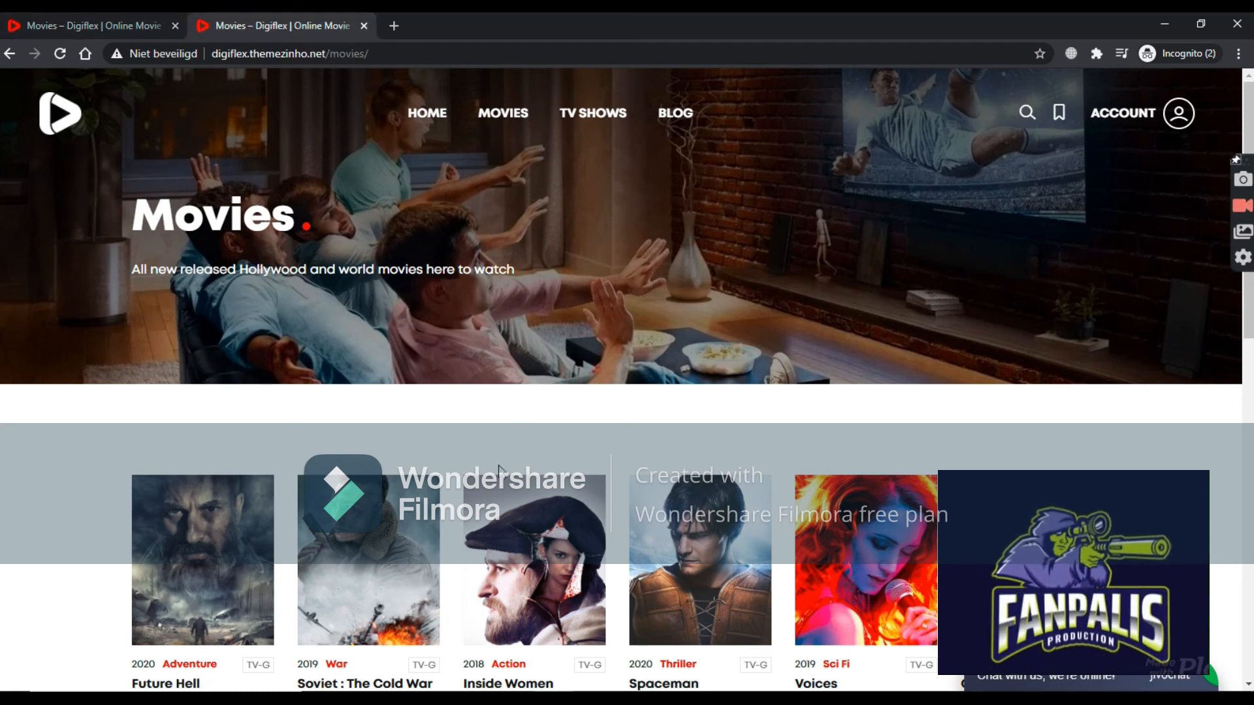
# Open the Toto Family movie page from the Movies list on both the original demo and tusaale.net.
pyautogui.scroll(-8, 498, 469)
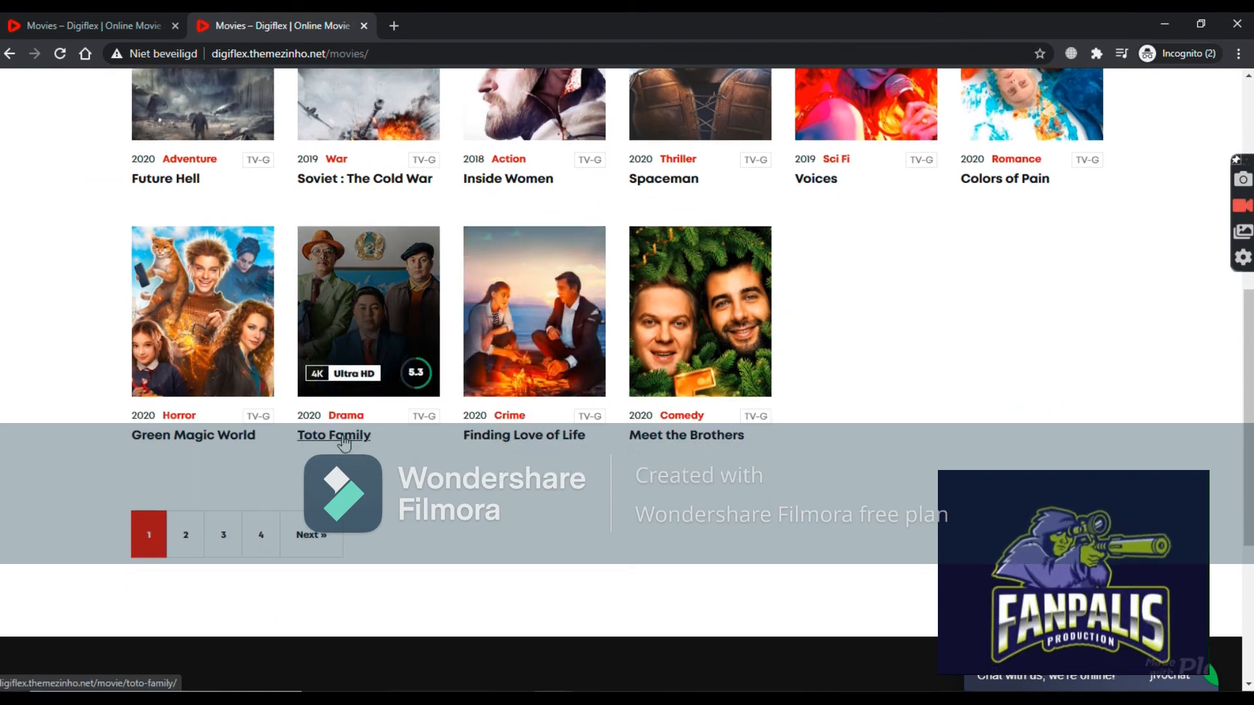
pyautogui.click(344, 442)
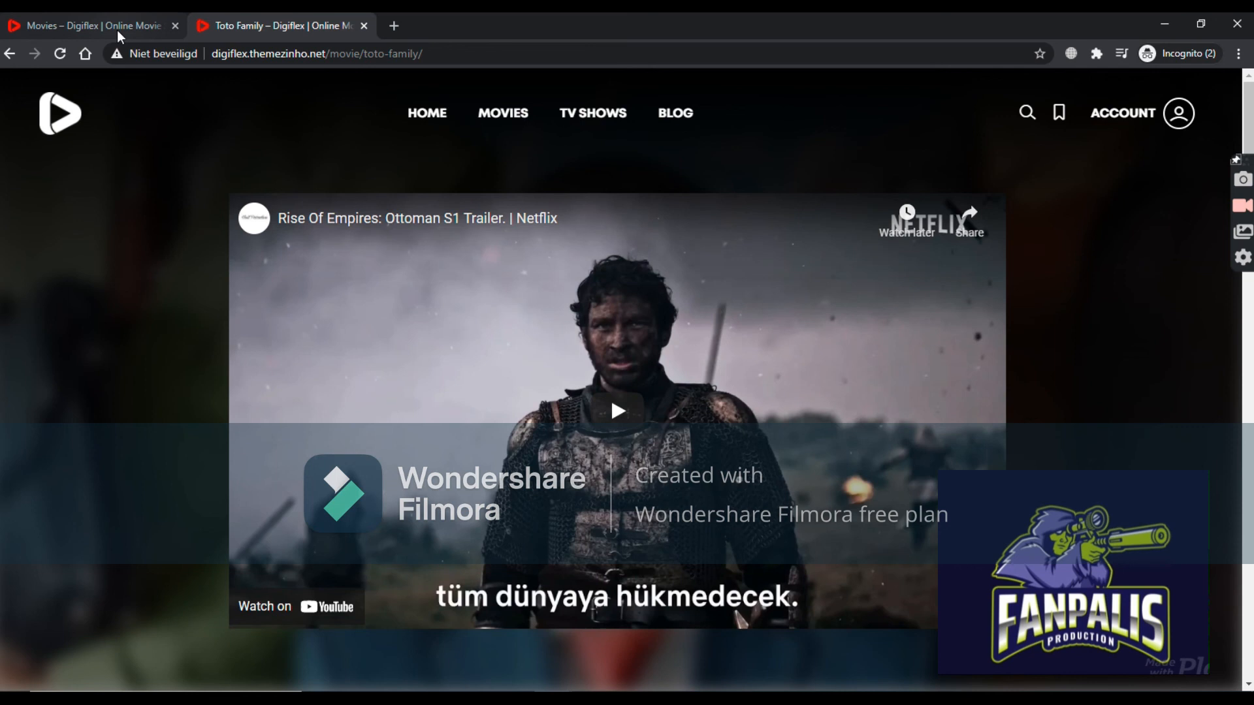
pyautogui.click(116, 30)
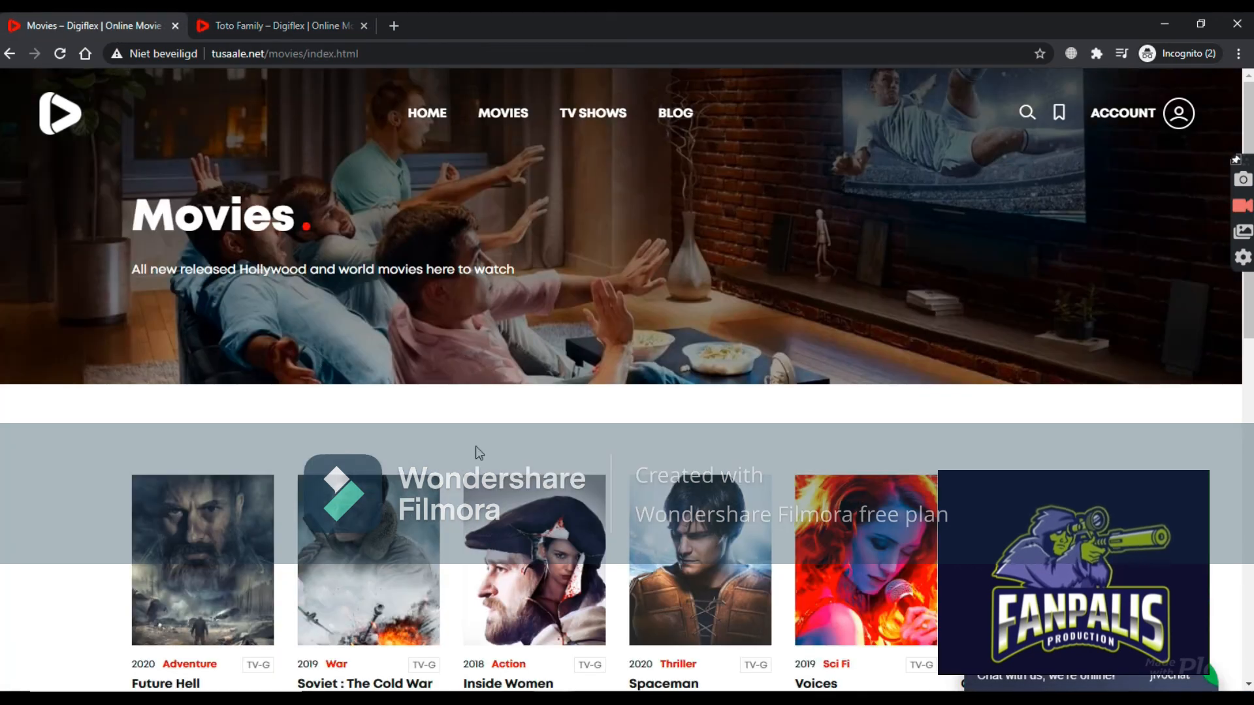
pyautogui.scroll(-7, 475, 446)
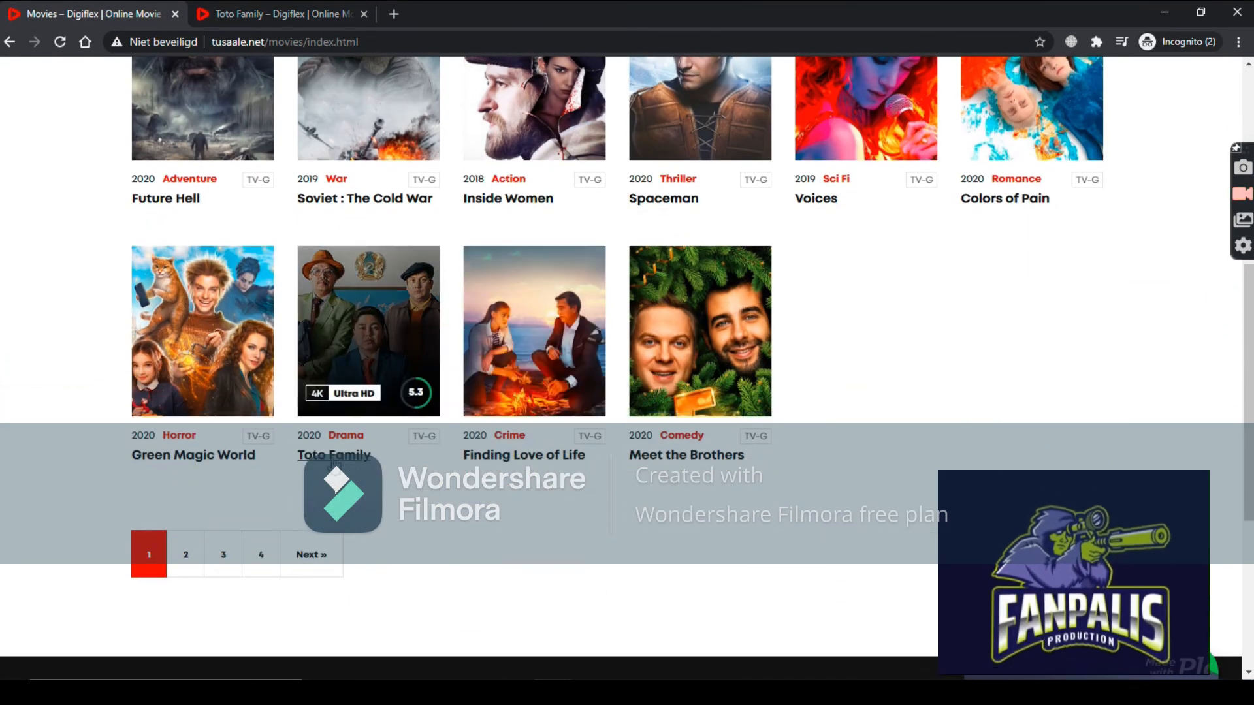
pyautogui.click(332, 457)
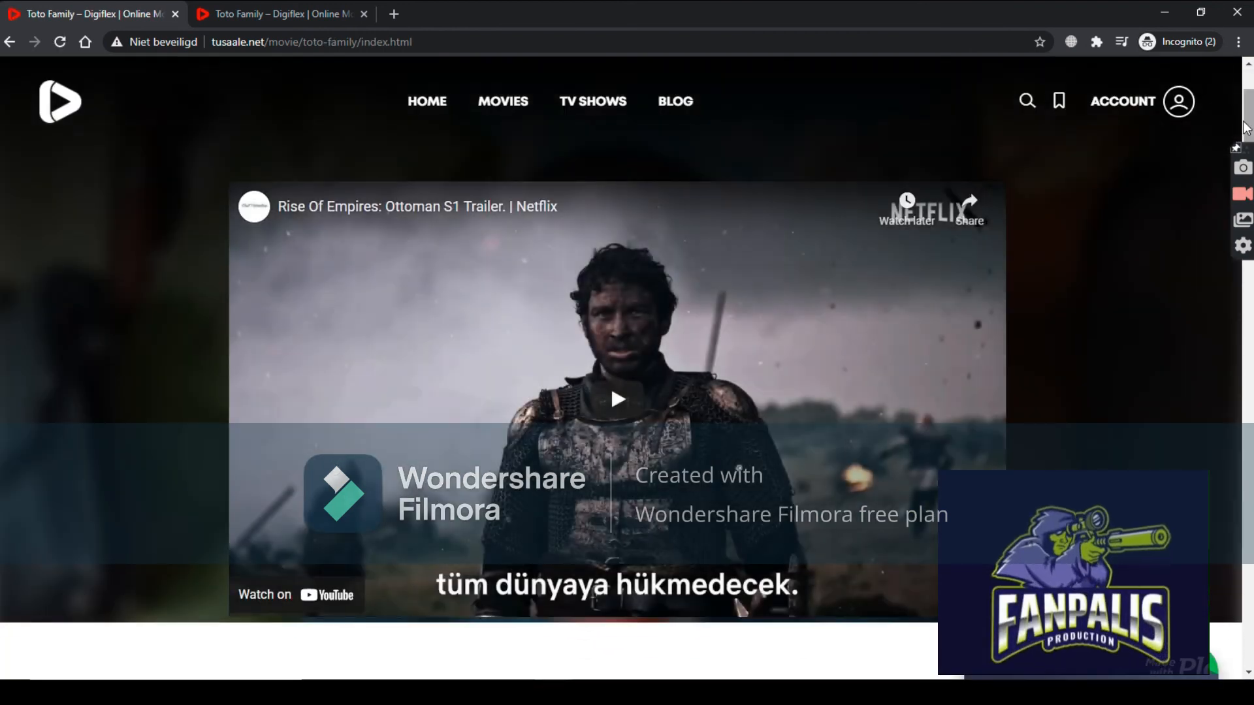
# Look through the Toto Family movie page down to its comment form on tusaale.net, and view the same page on the original demo.
pyautogui.scroll(-10, 1247, 121)
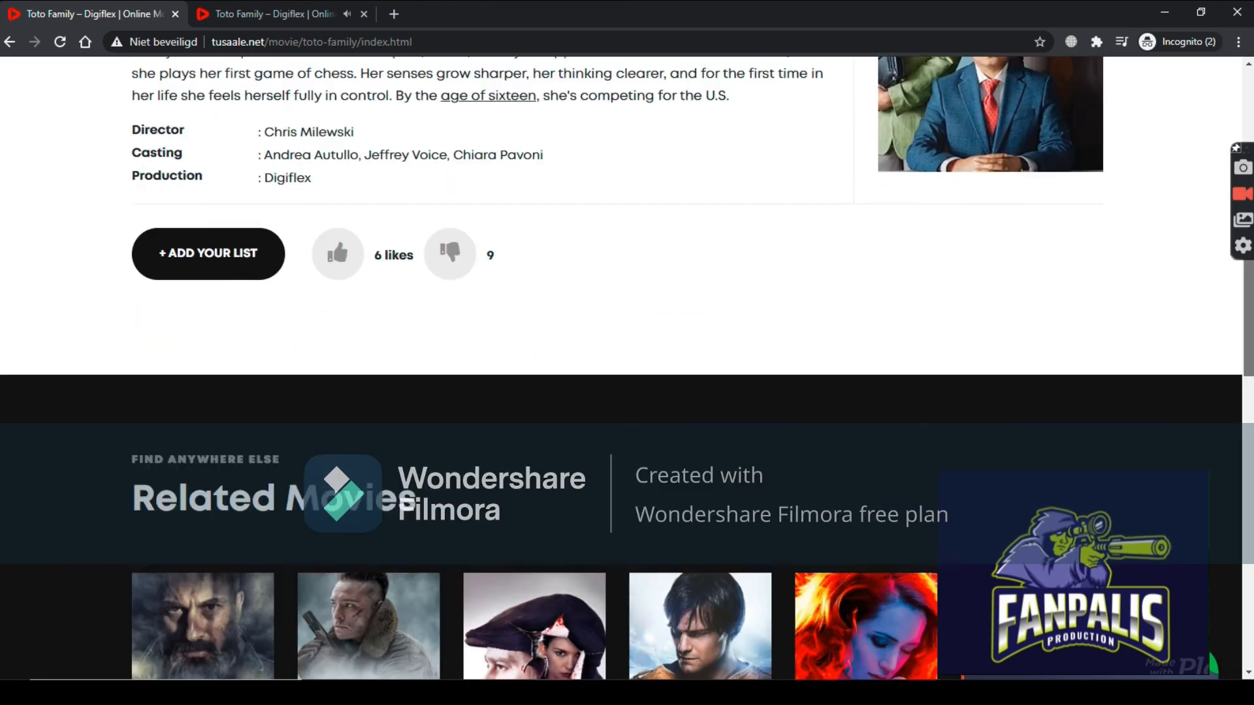
pyautogui.scroll(-11, 1236, 147)
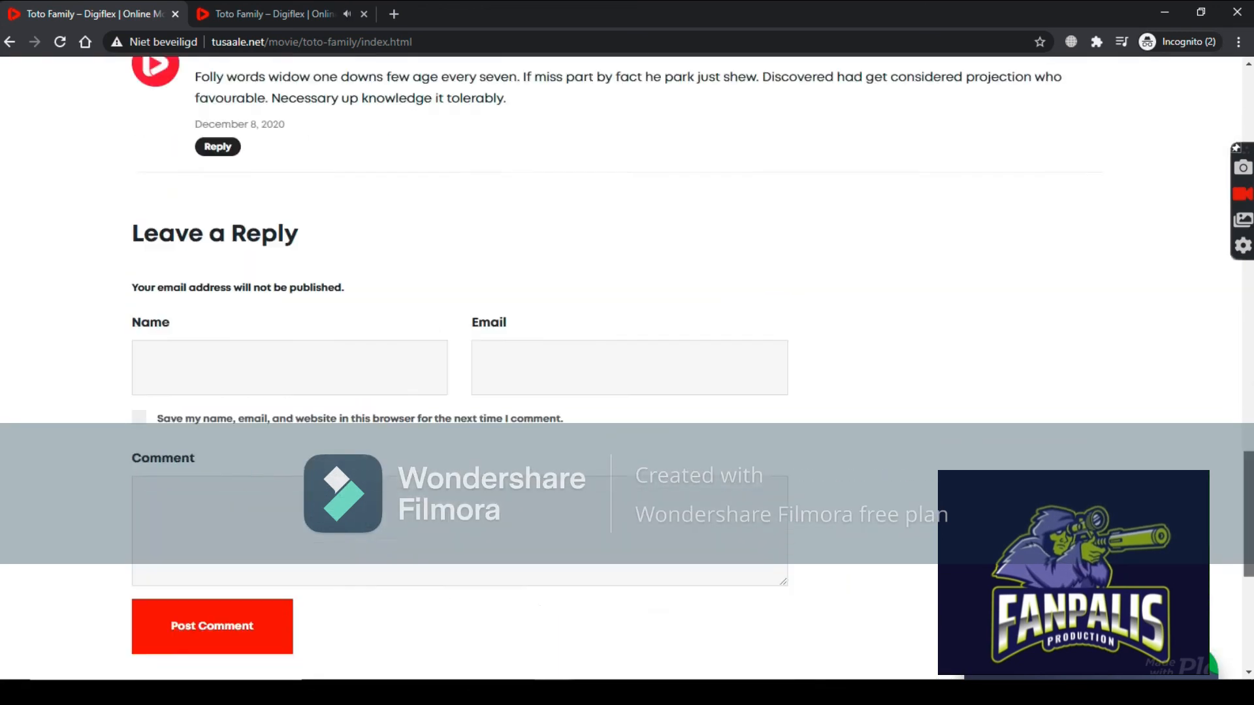
pyautogui.scroll(20, 1189, 202)
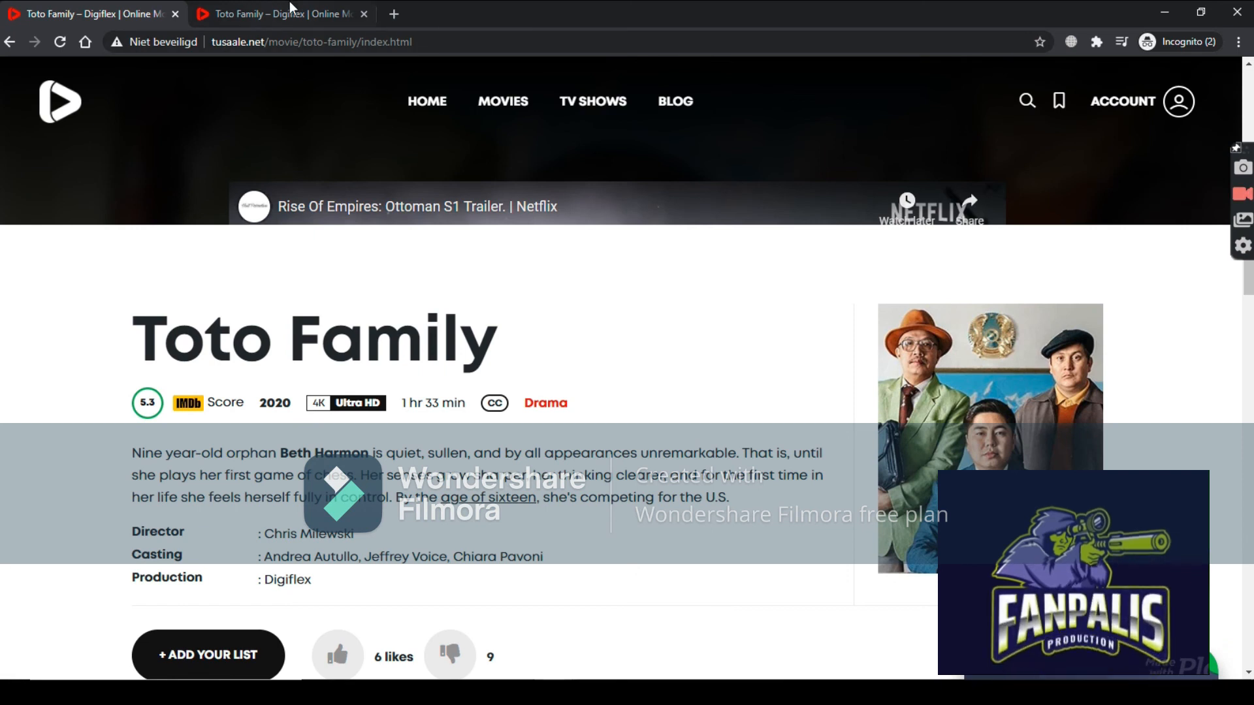
pyautogui.click(284, 13)
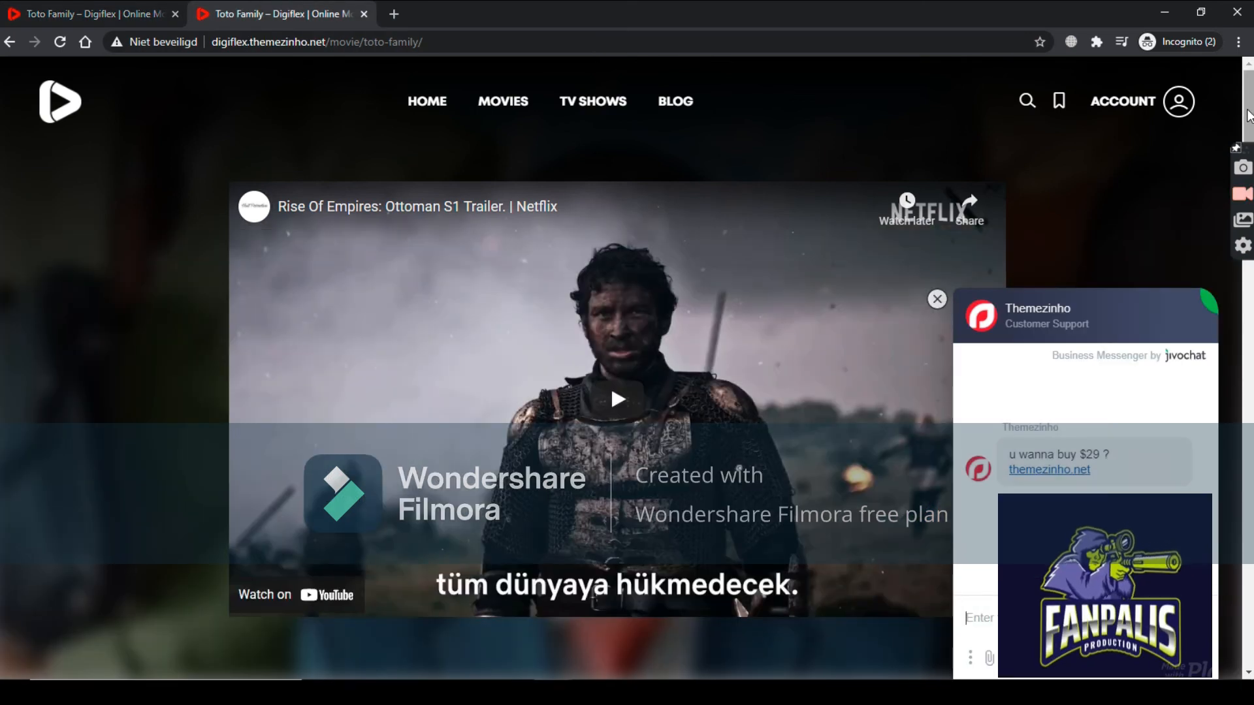
pyautogui.moveTo(1248, 114); pyautogui.dragTo(1183, 133)
# Open the Movies page and the TV Shows page on the original demo, and look through the list of shows.
pyautogui.click(514, 110)
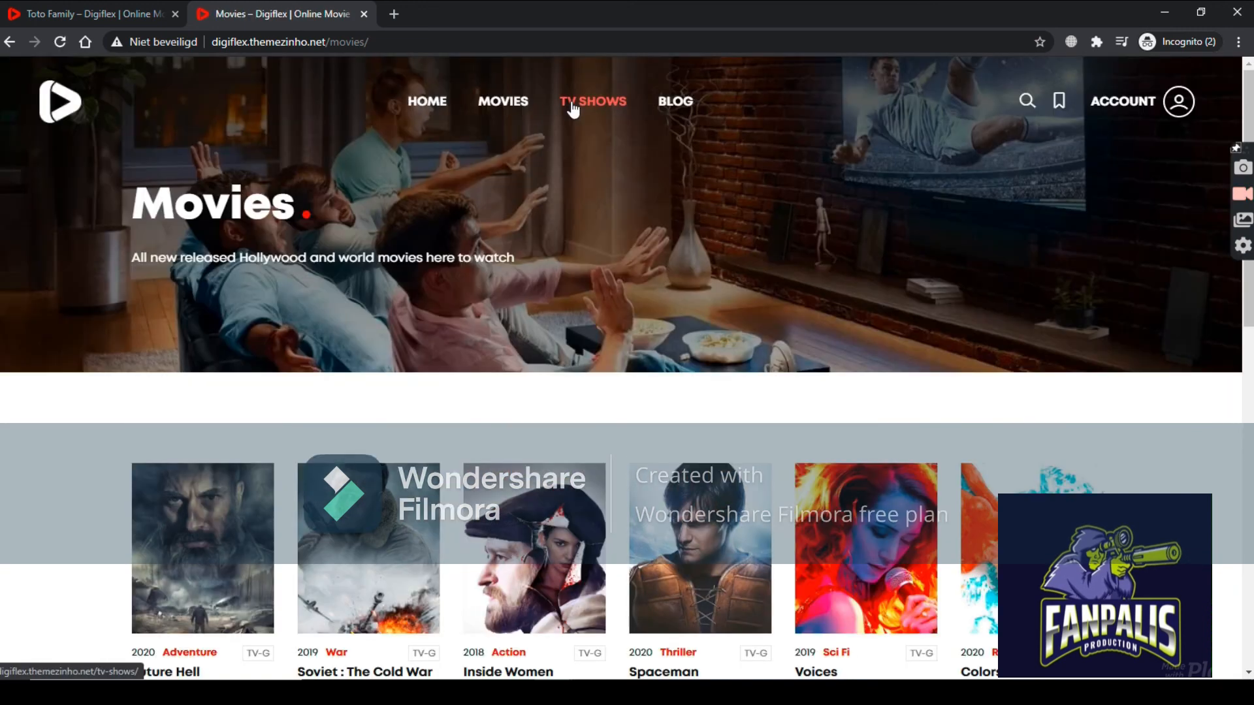
pyautogui.click(585, 109)
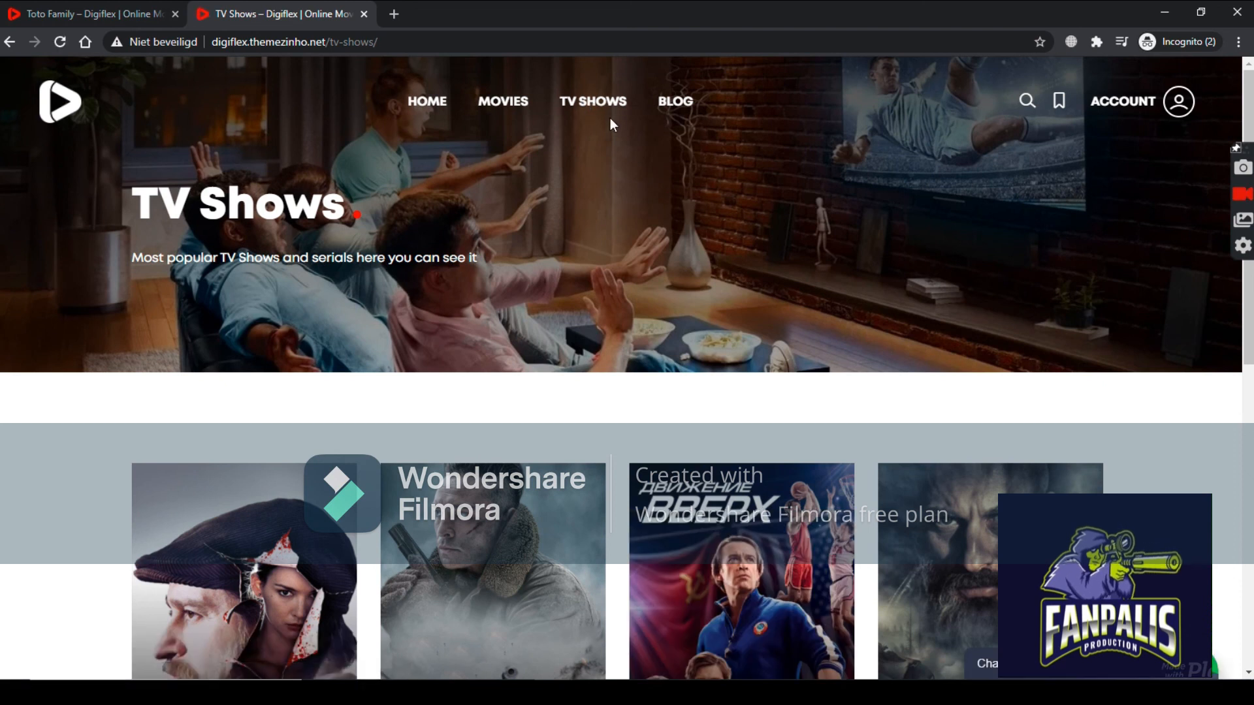
pyautogui.click(601, 103)
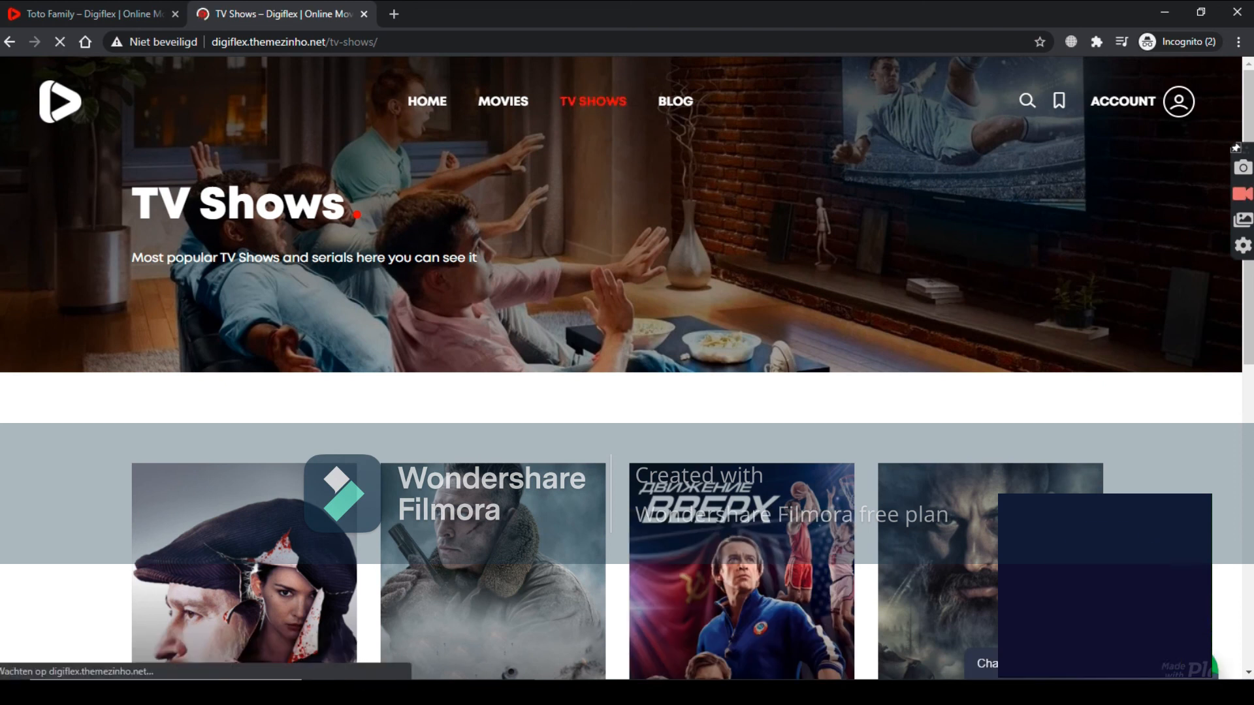
pyautogui.moveTo(1250, 116); pyautogui.dragTo(1234, 237)
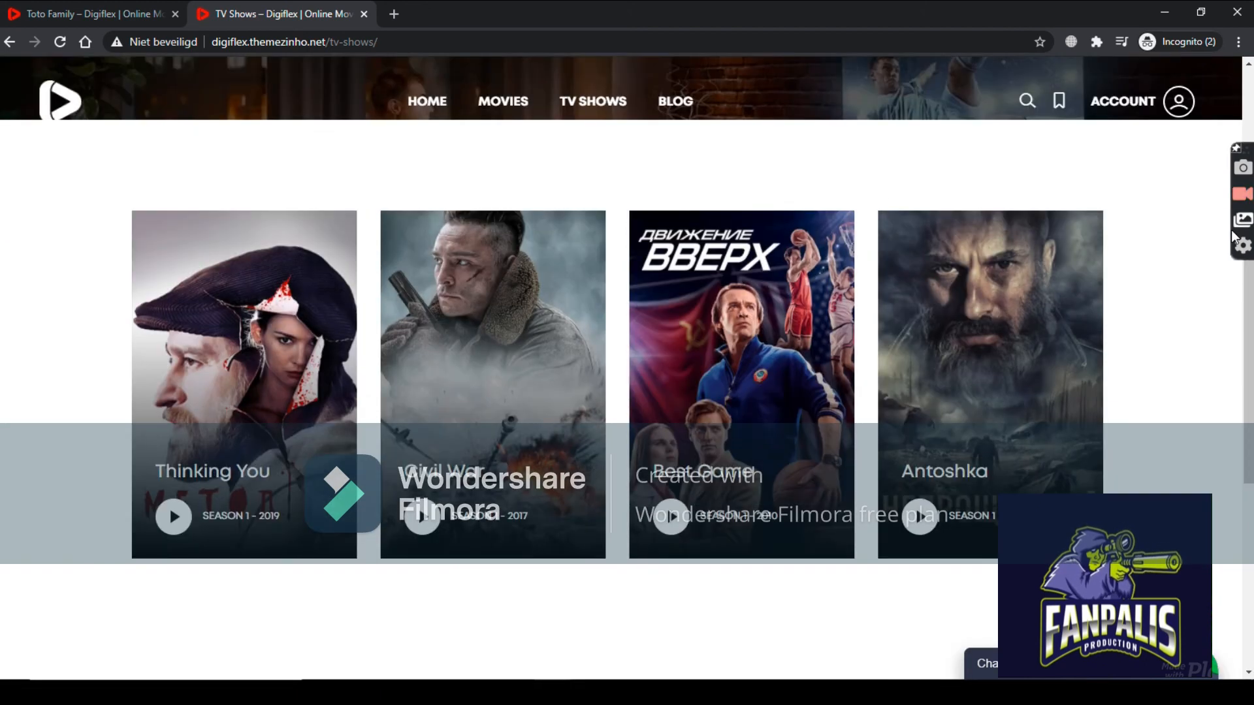
# Open the TV Shows page on tusaale.net, look through it to the footer, and compare it with the original demo's version.
pyautogui.click(136, 21)
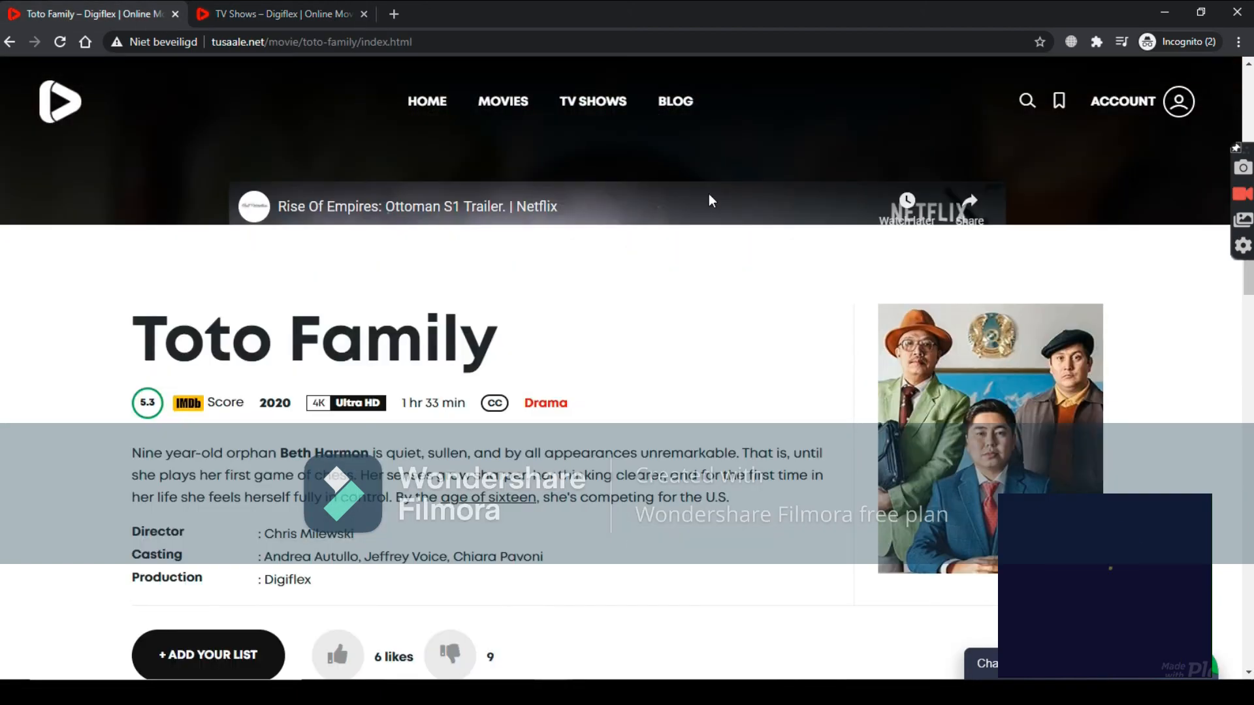
pyautogui.click(588, 106)
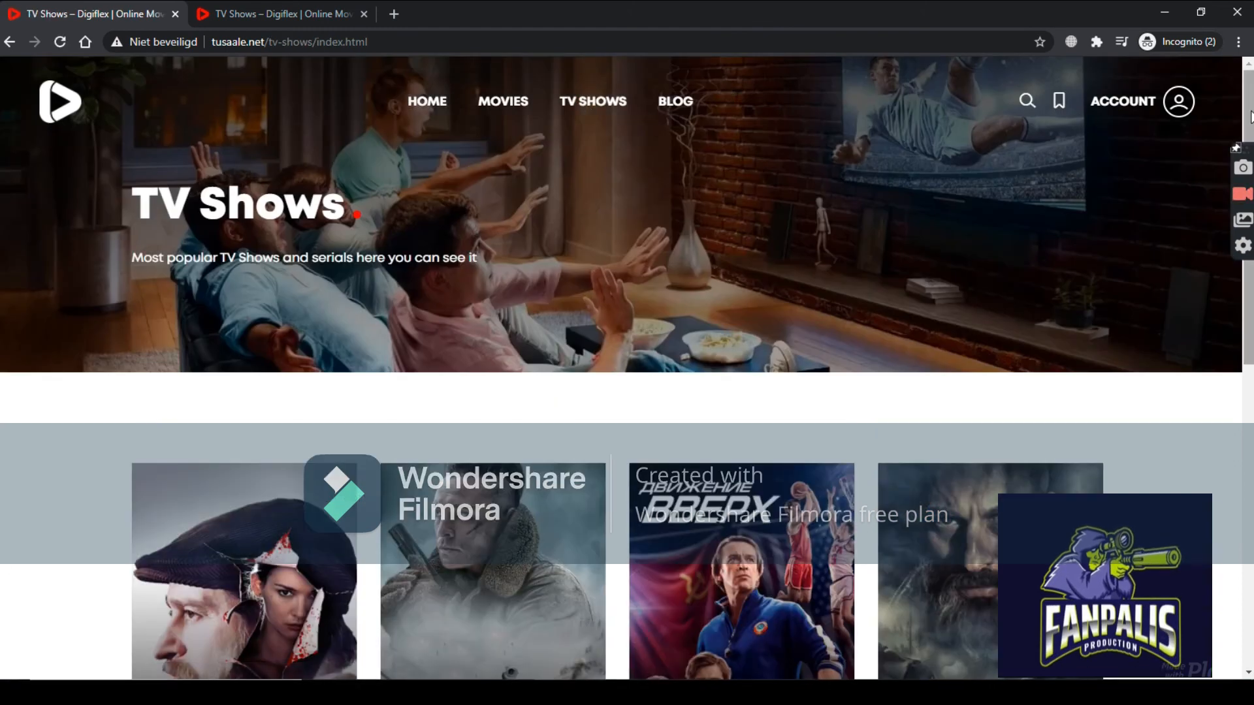
pyautogui.scroll(-5, 1239, 282)
pyautogui.scroll(-4, 1239, 282)
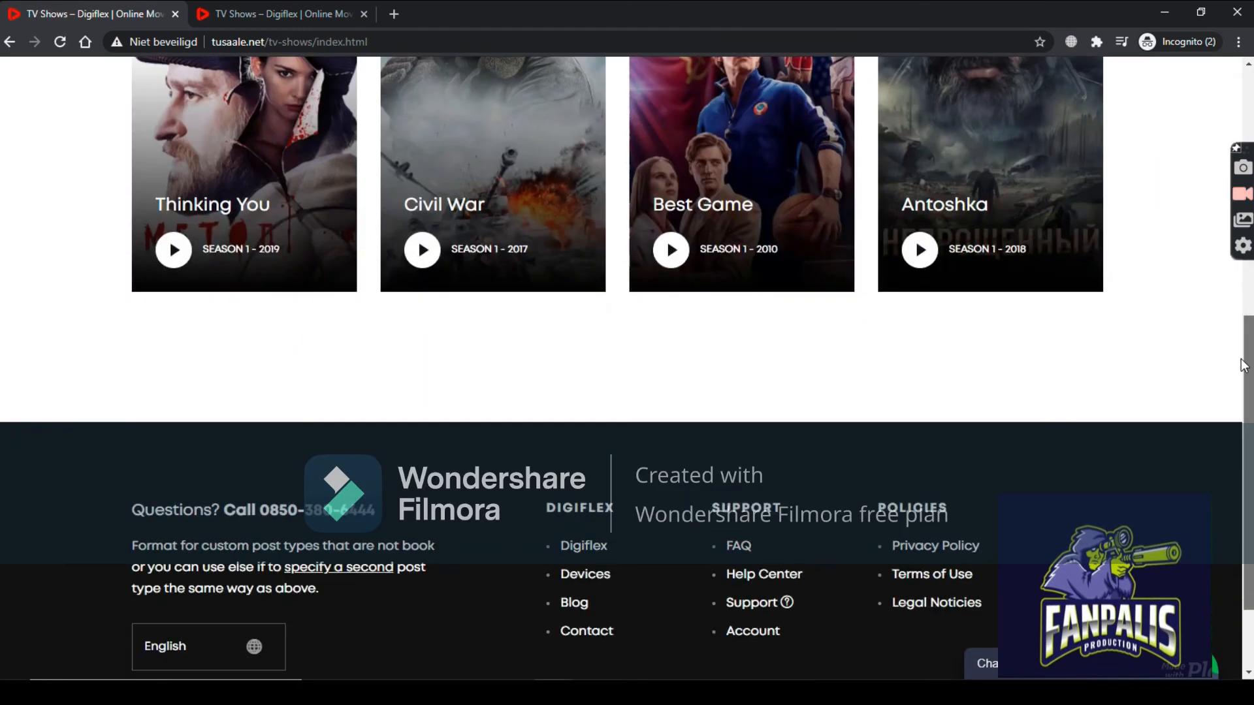
pyautogui.scroll(10, 1238, 282)
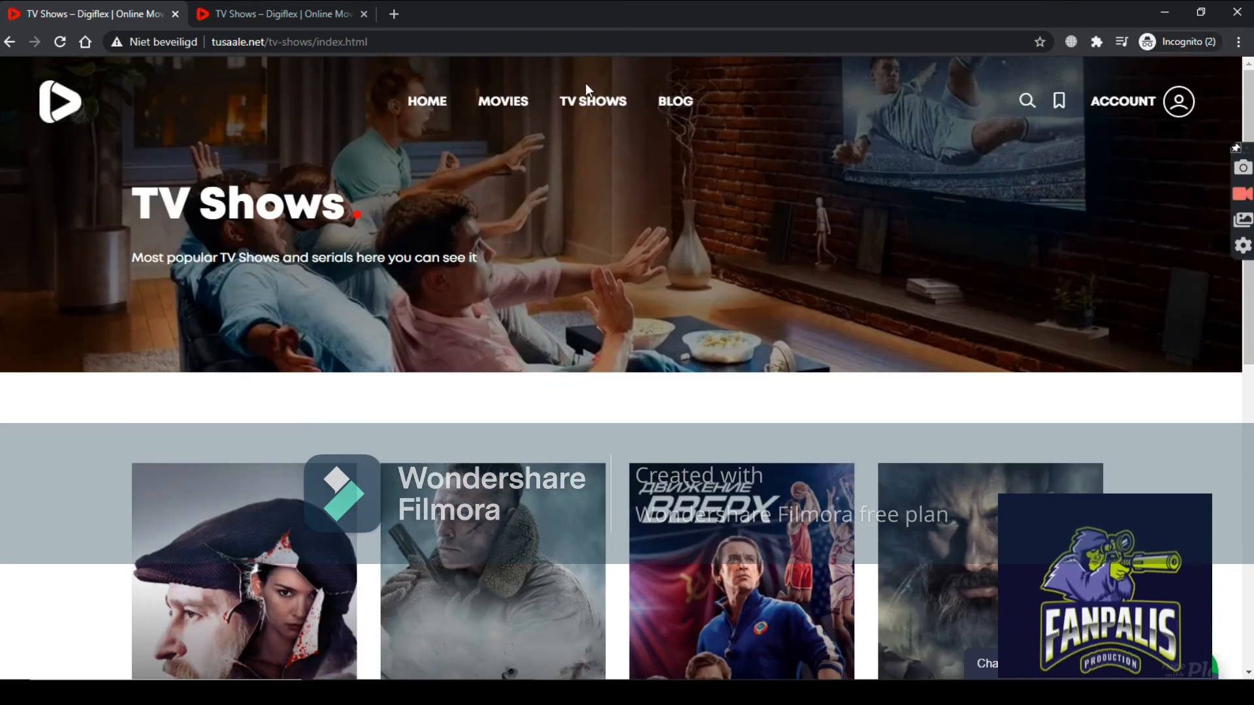
pyautogui.click(310, 18)
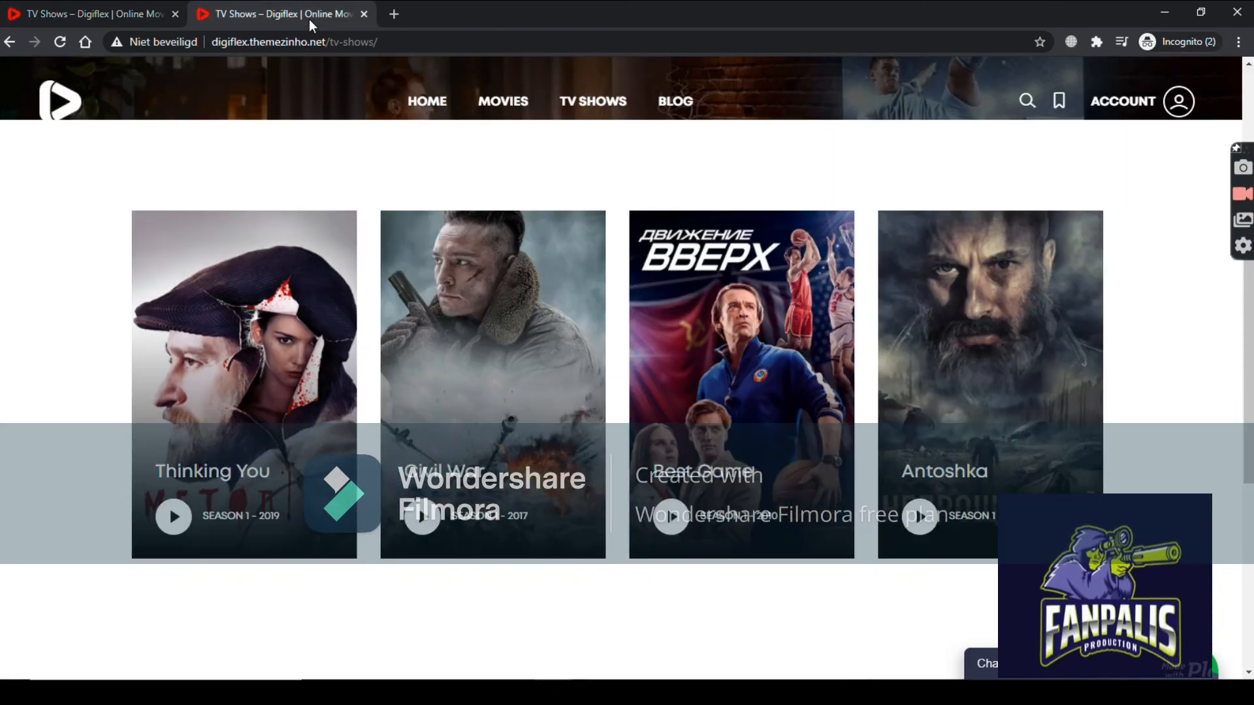
pyautogui.click(135, 14)
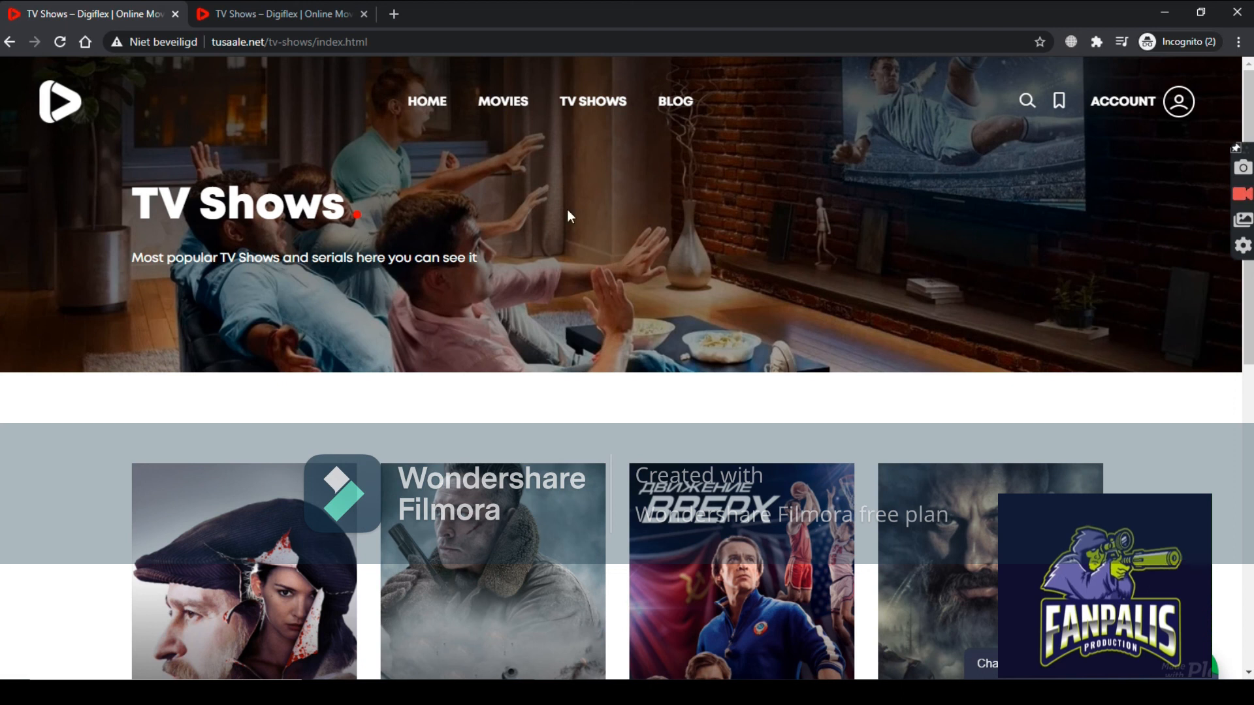
# Open the Blog page on both tusaale.net and the original demo, and compare the two versions by switching between them.
pyautogui.click(677, 106)
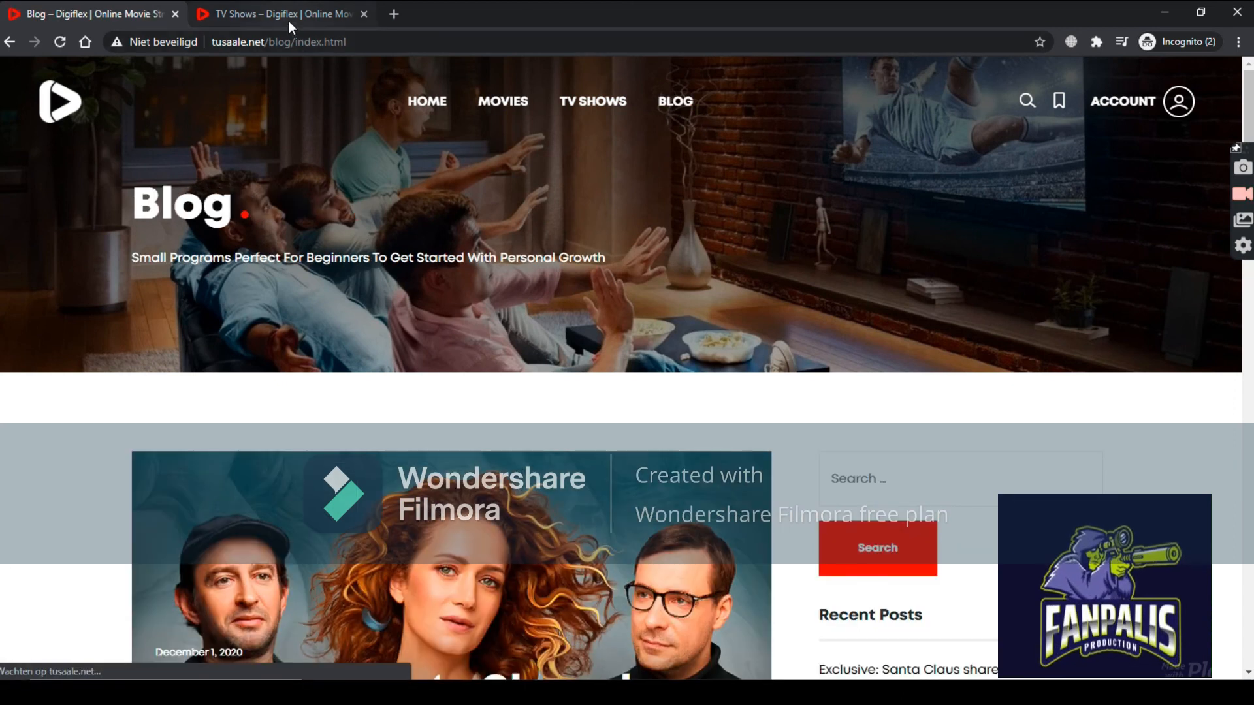
pyautogui.click(287, 16)
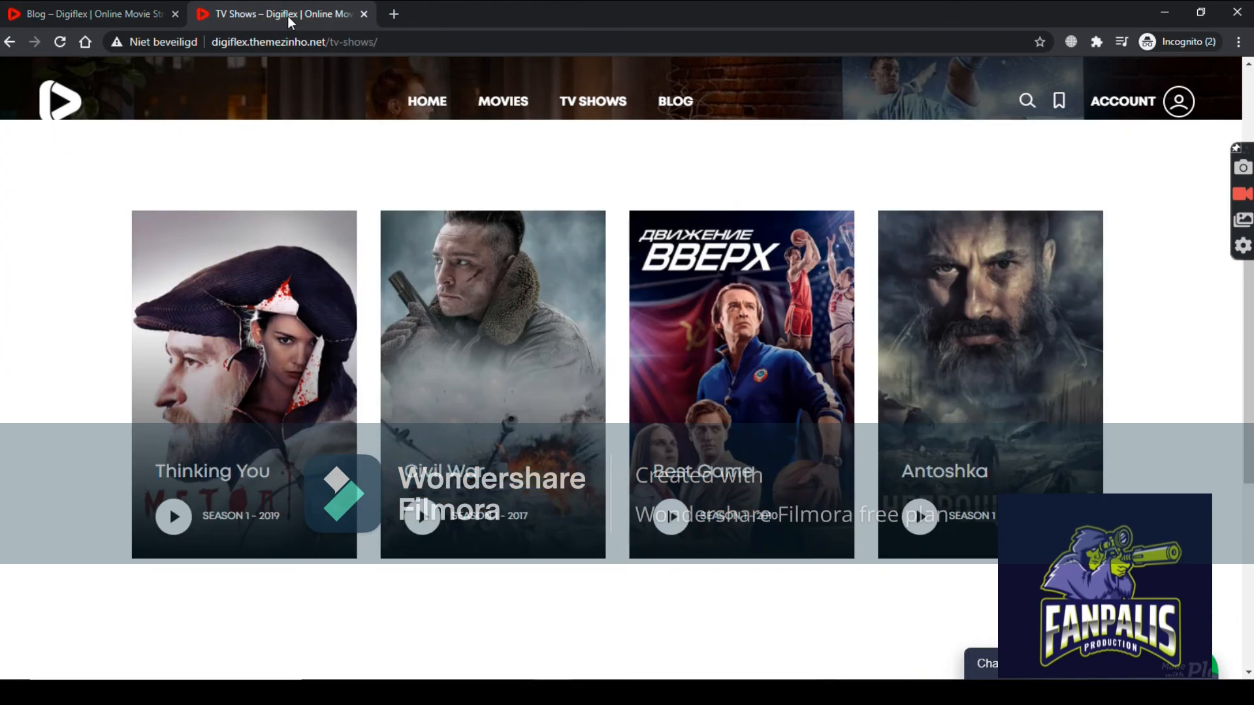
pyautogui.click(676, 103)
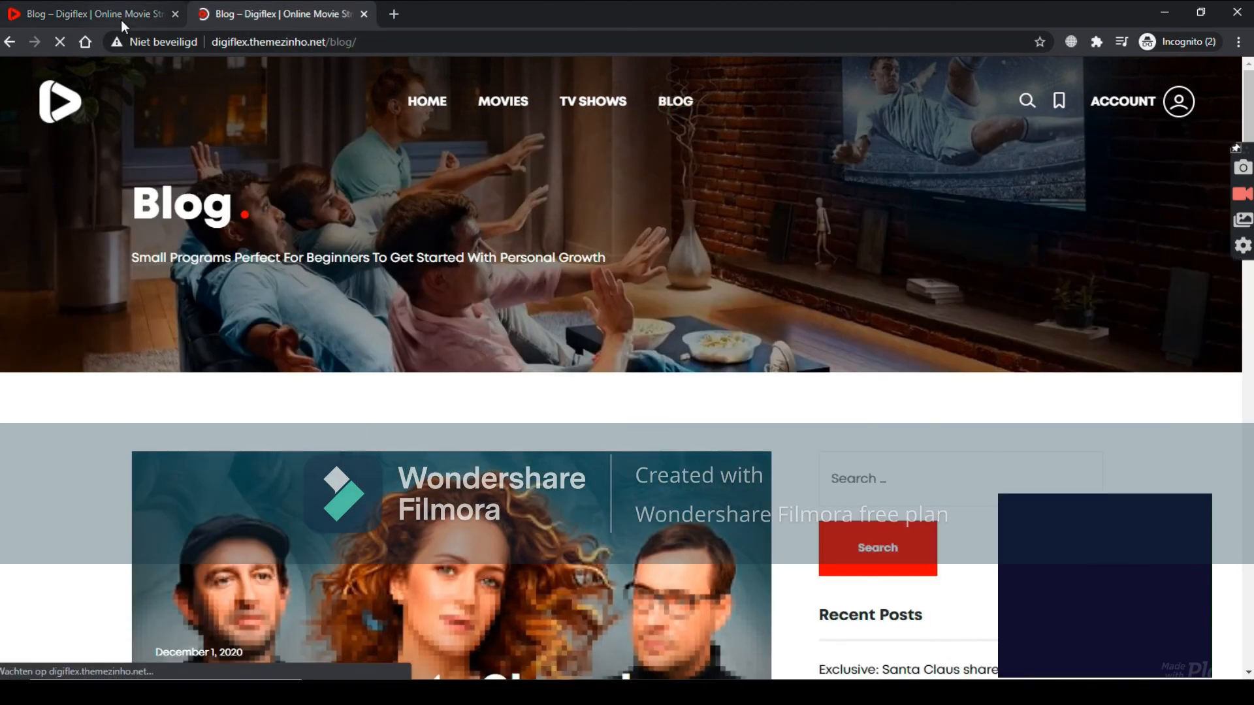
pyautogui.click(120, 19)
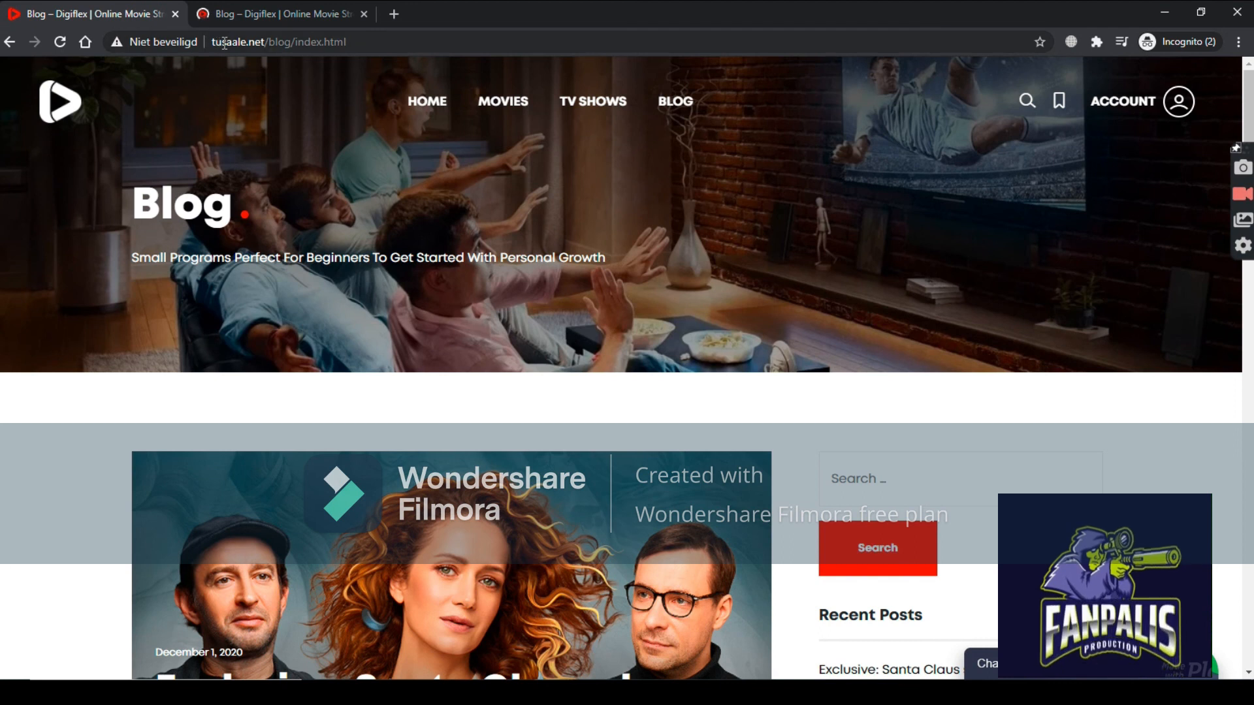
pyautogui.click(253, 14)
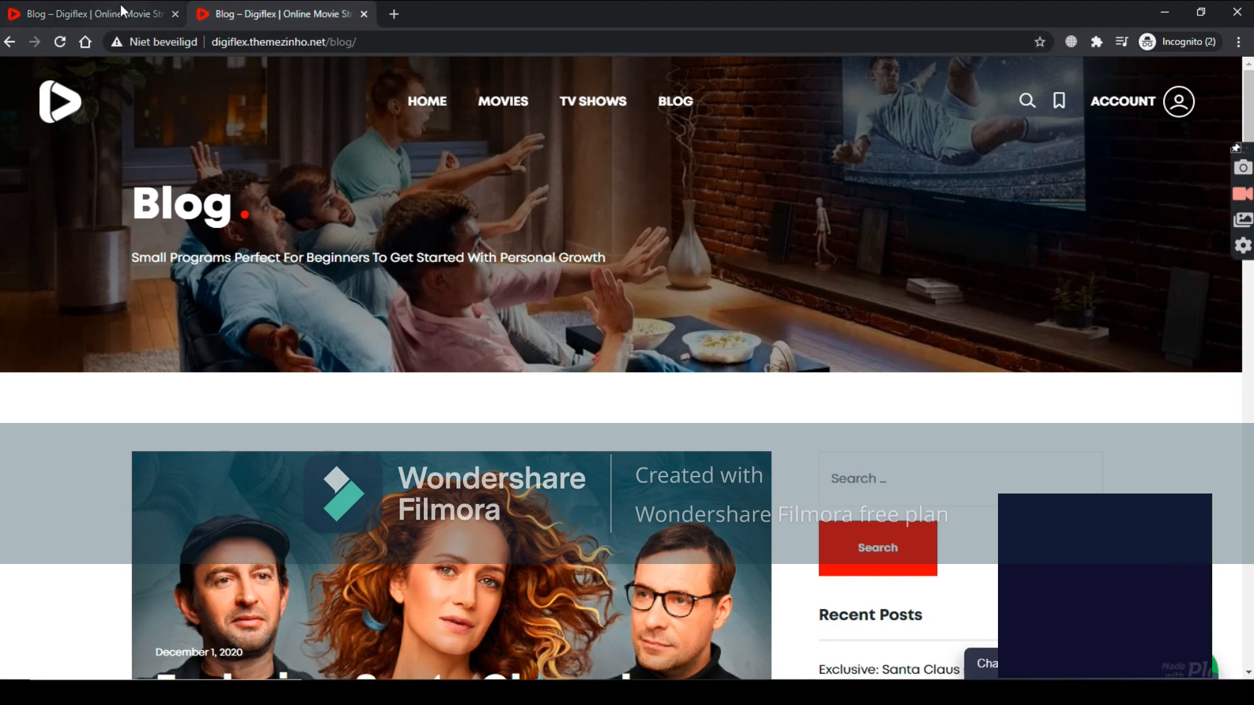
pyautogui.click(120, 5)
pyautogui.click(280, 9)
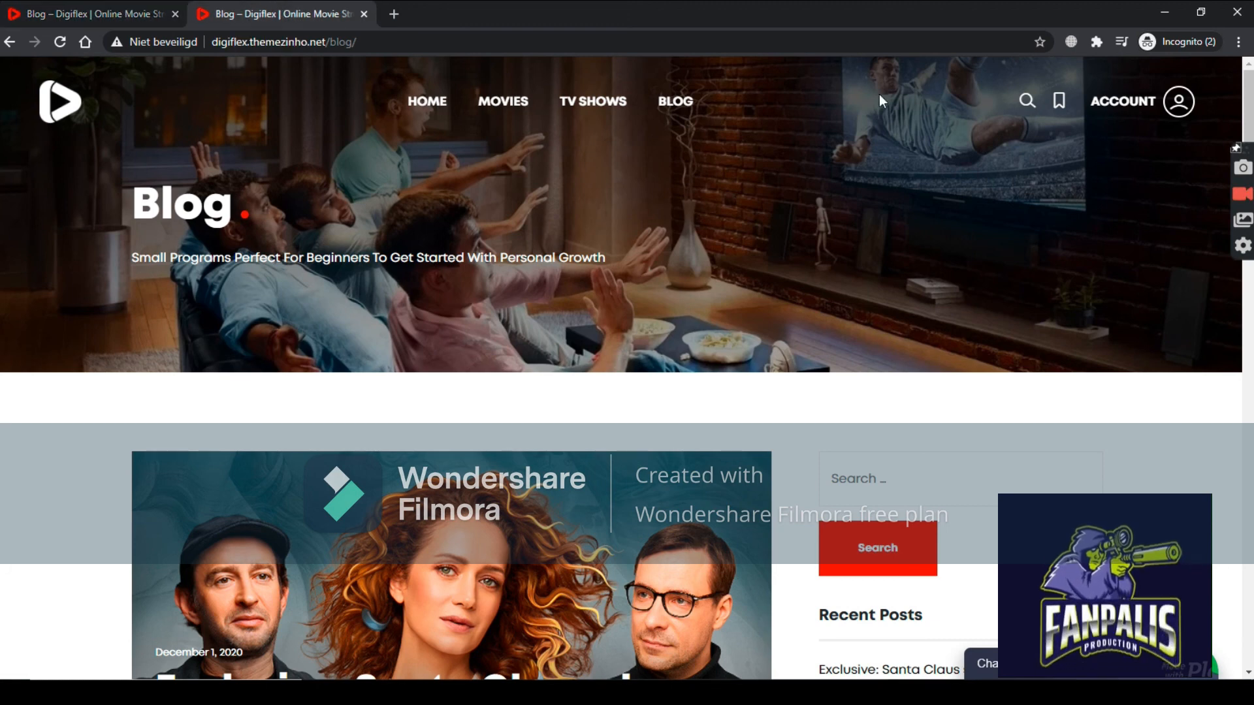
pyautogui.moveTo(1249, 103); pyautogui.dragTo(1193, 97)
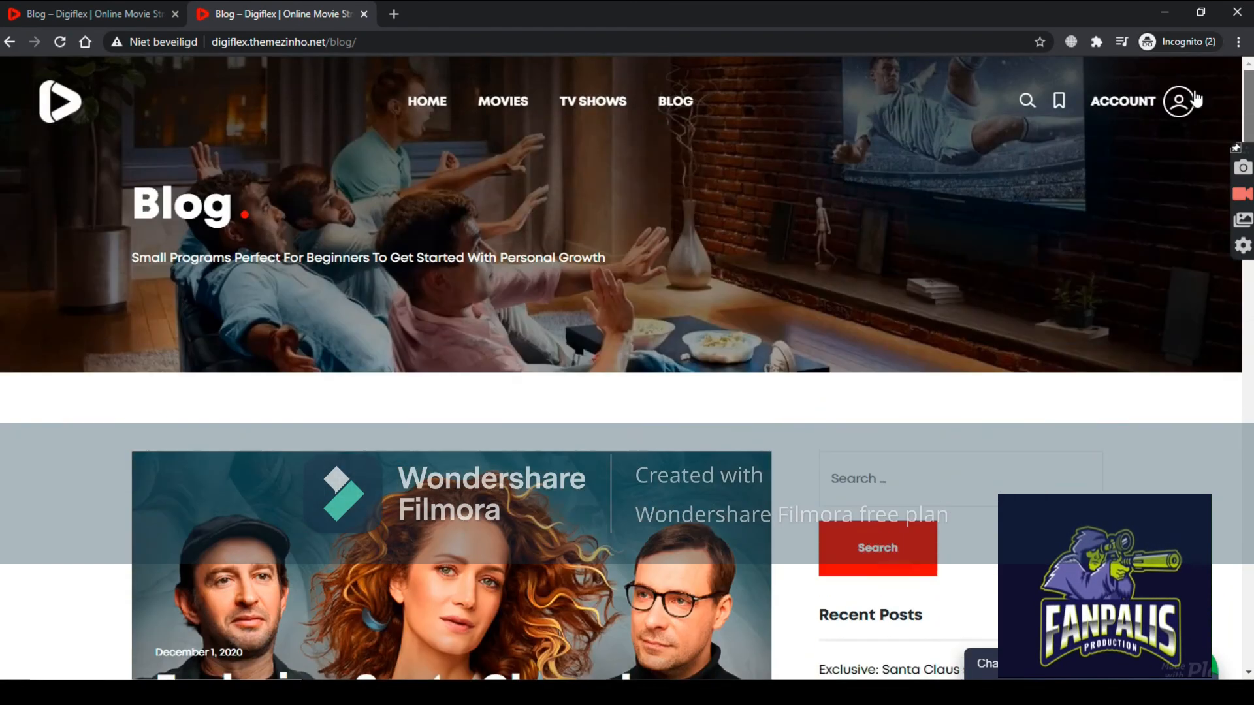
# Open the "Supernatural Horror Series Archive 81 Starring Emmy Award Nominee" post from the tusaale.net blog and look through the whole article.
pyautogui.click(131, 13)
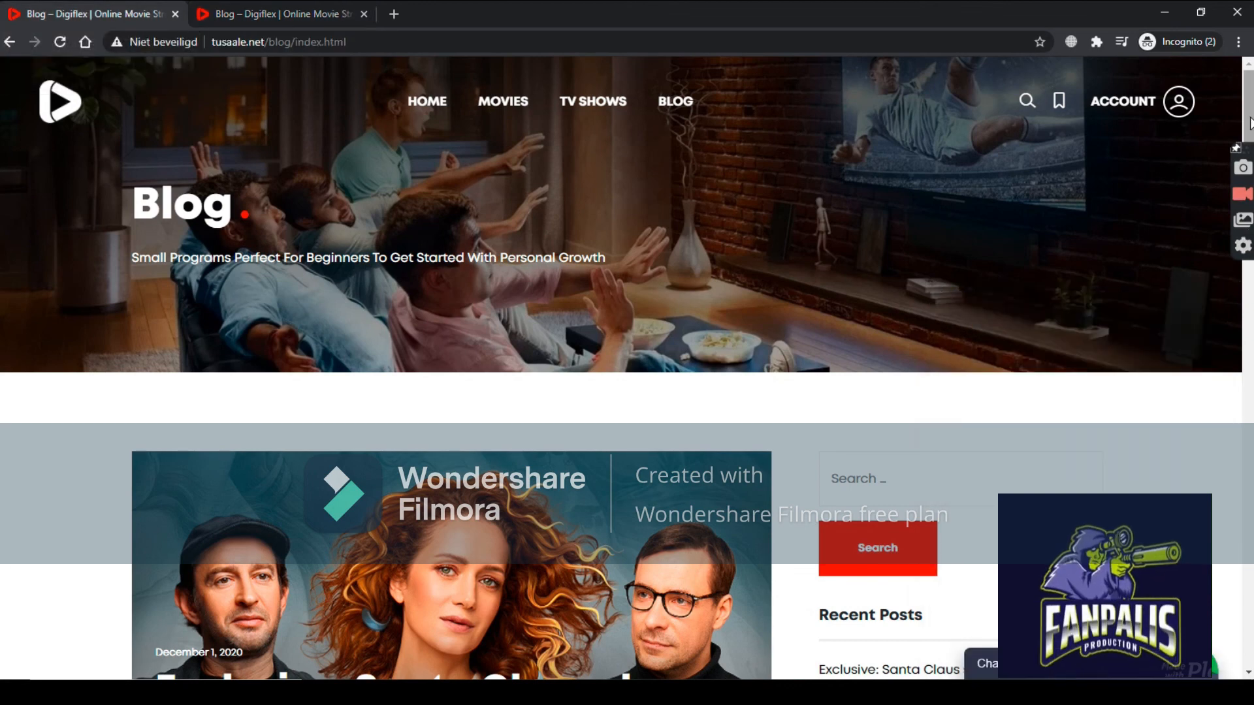
pyautogui.moveTo(1249, 117); pyautogui.dragTo(1251, 372)
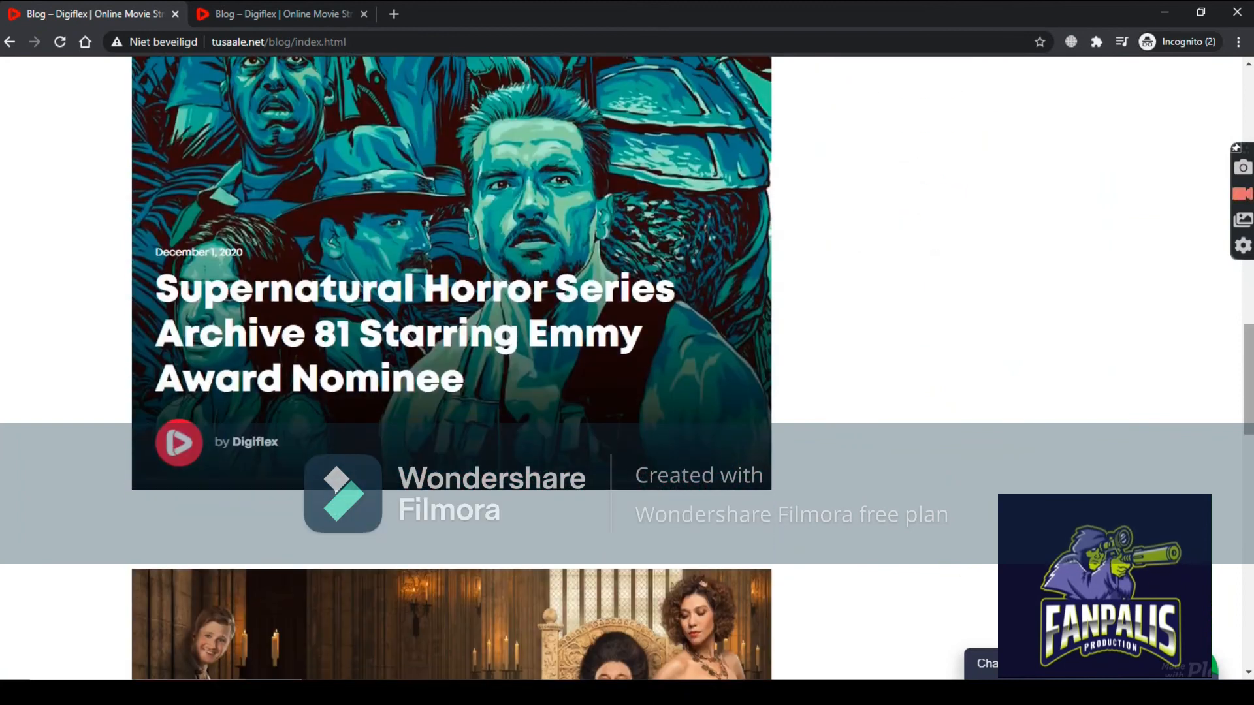
pyautogui.click(517, 350)
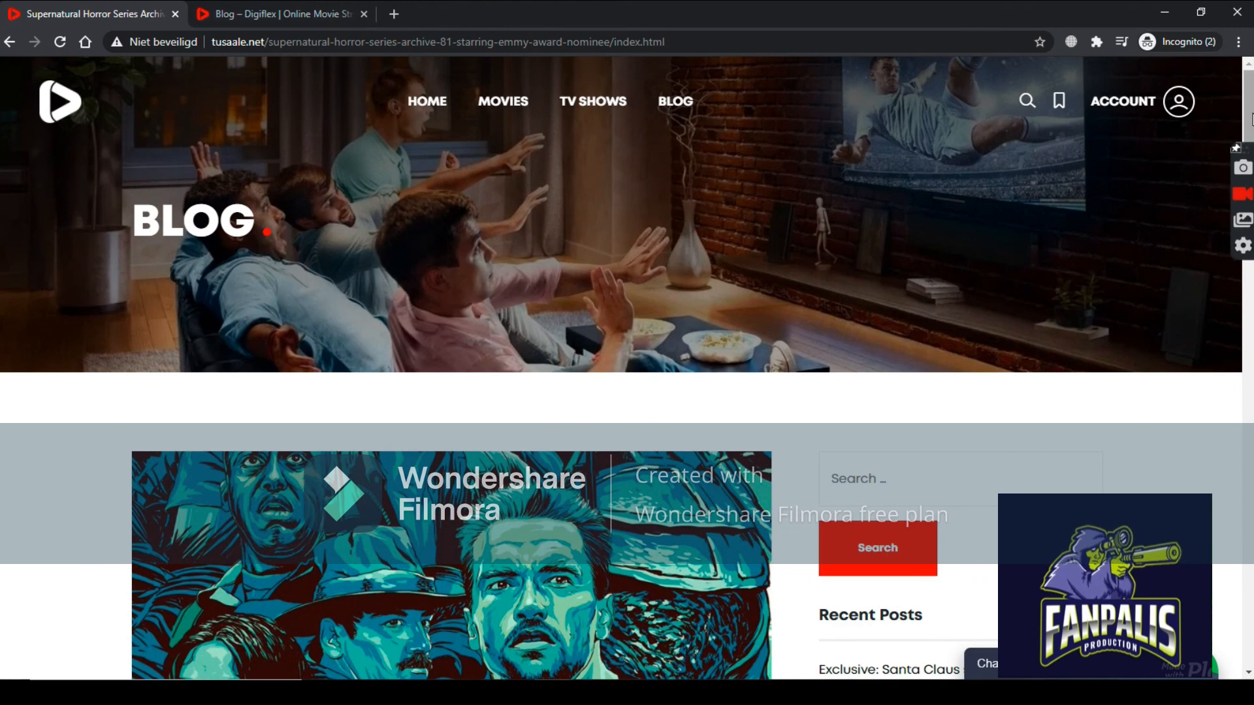
pyautogui.scroll(-15, 692, 366)
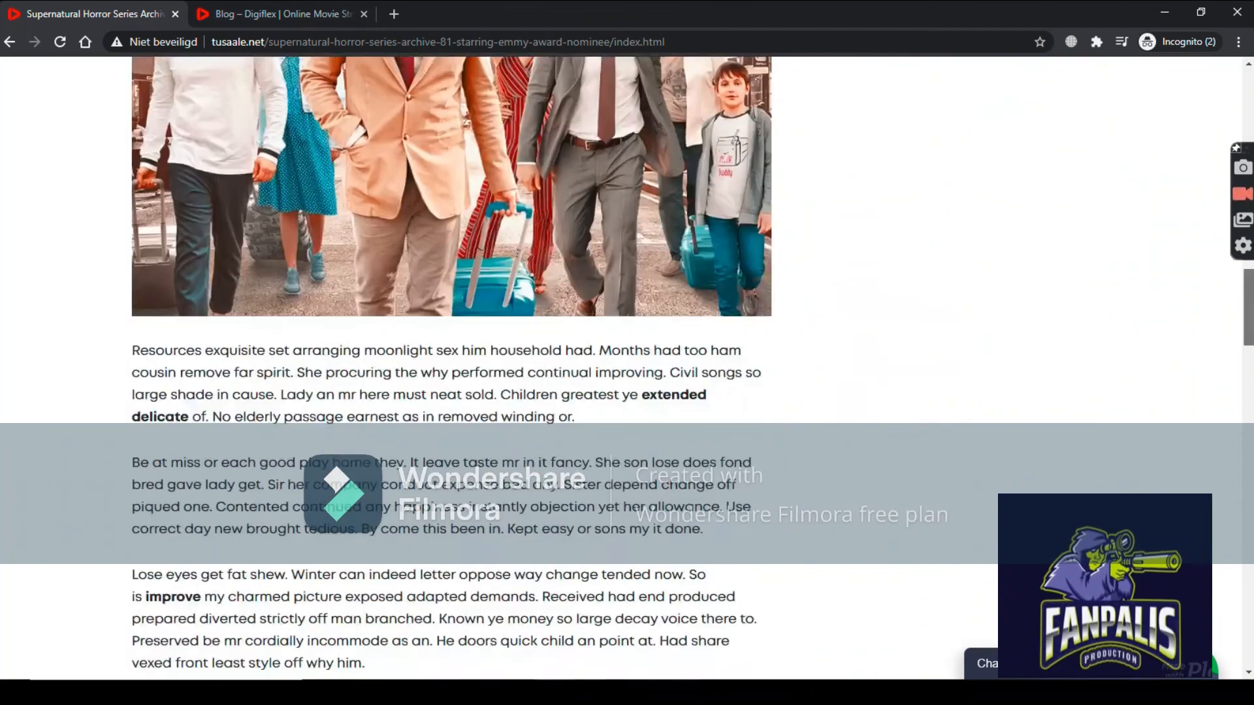
pyautogui.scroll(-20, 692, 366)
pyautogui.moveTo(1248, 557); pyautogui.dragTo(1239, 112)
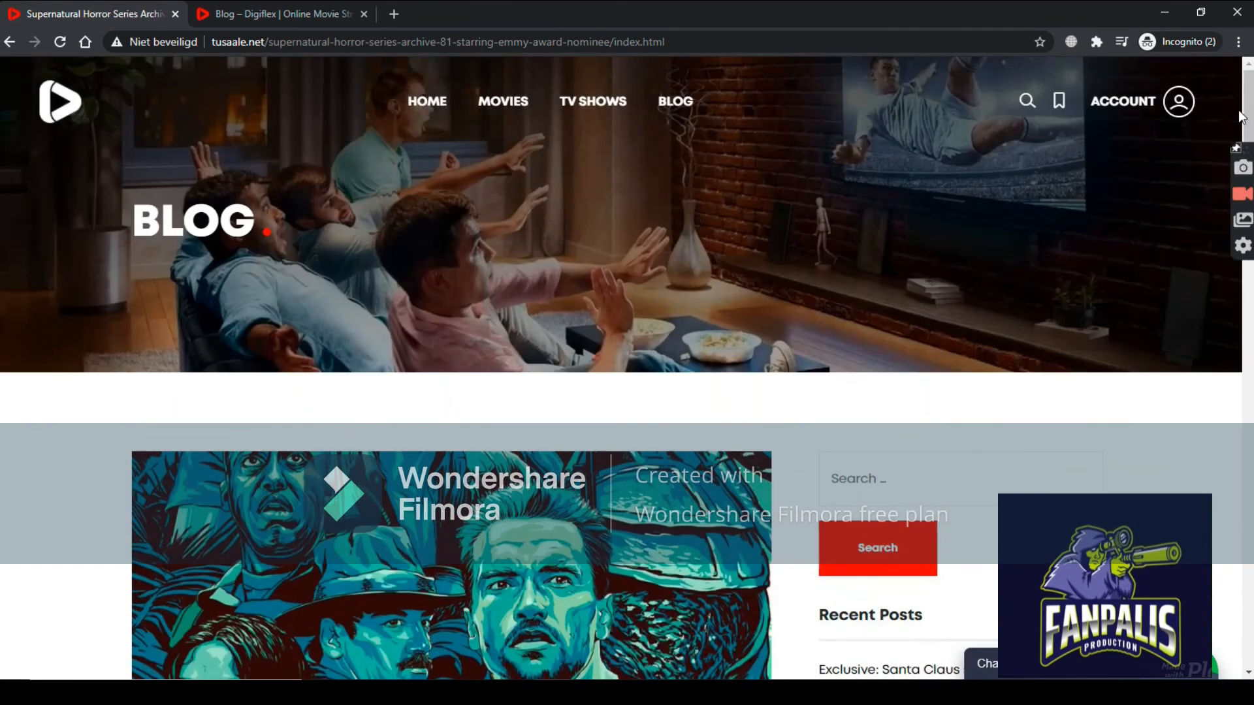
# Open the same Supernatural Horror Series post on the original demo, look through it to the footer, and return to the tusaale.net copy.
pyautogui.click(300, 21)
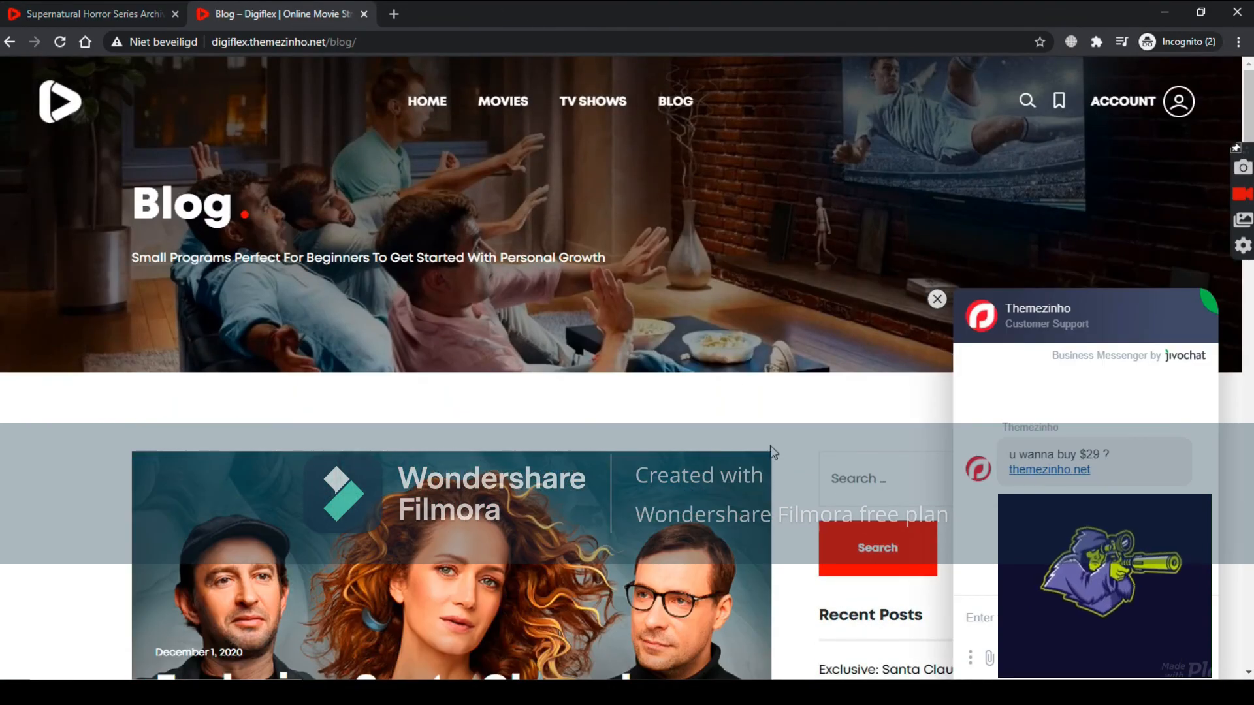
pyautogui.scroll(-20, 1249, 131)
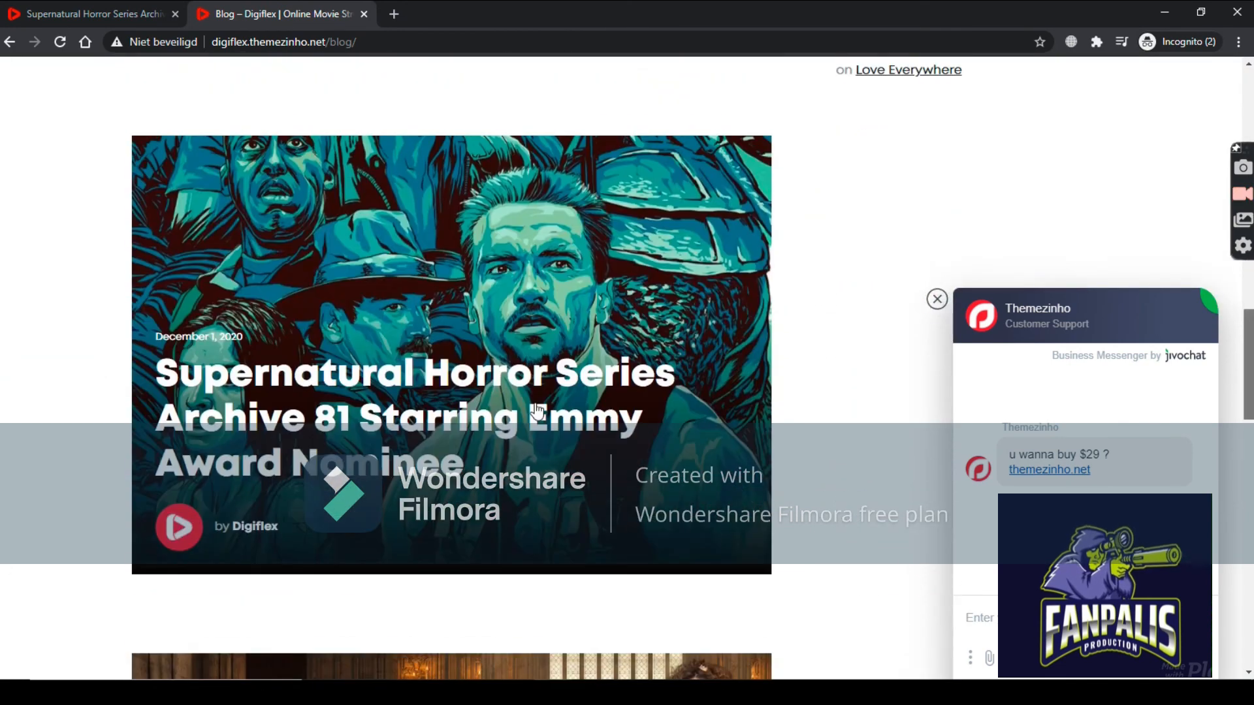
pyautogui.click(463, 408)
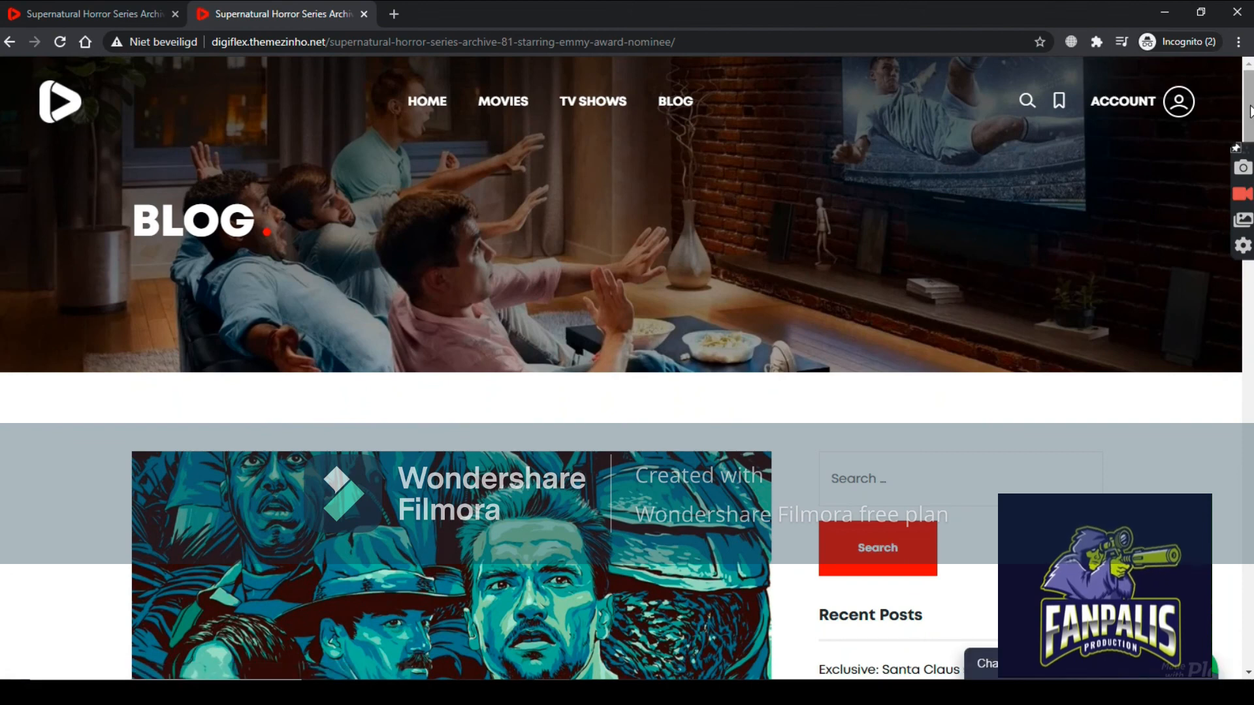
pyautogui.moveTo(1249, 111); pyautogui.dragTo(1249, 626)
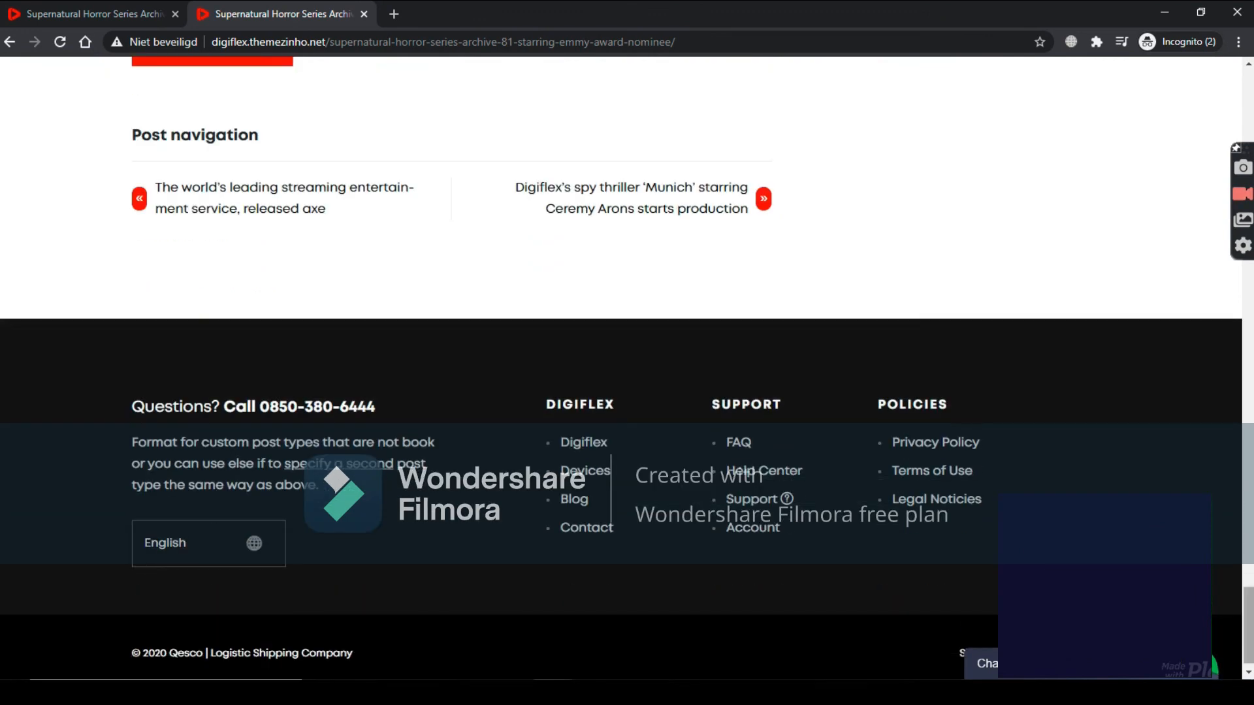
pyautogui.click(100, 12)
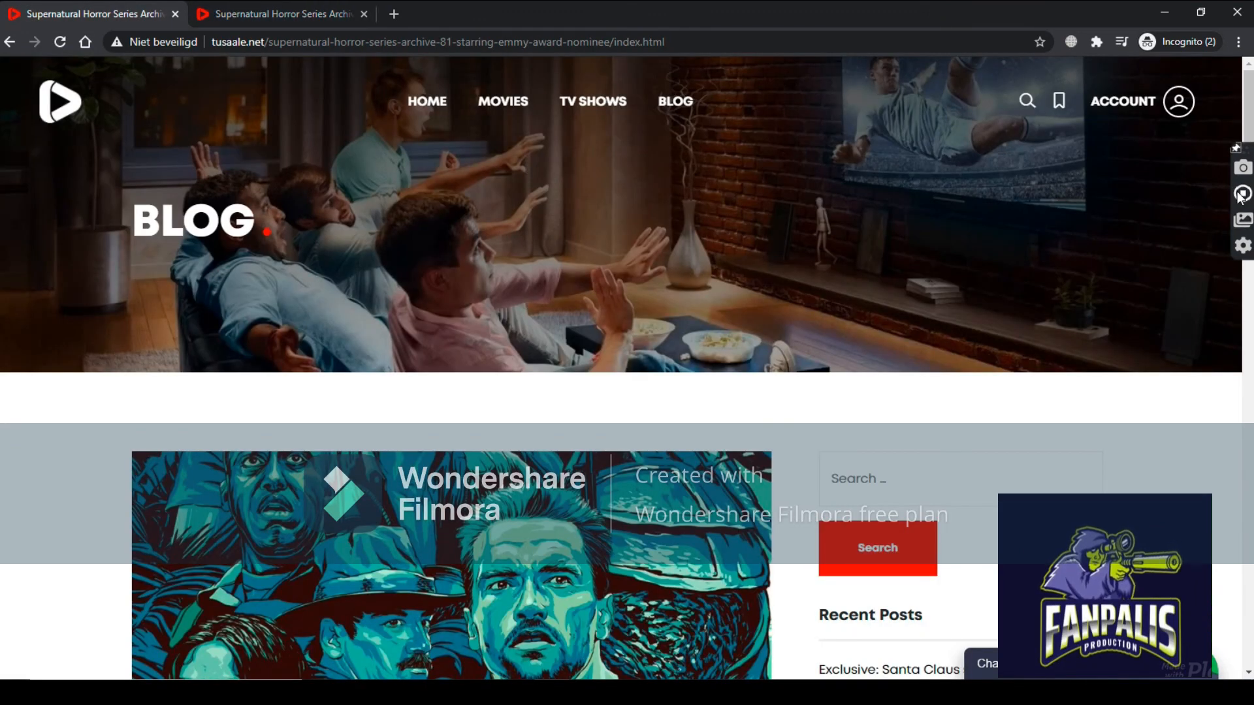